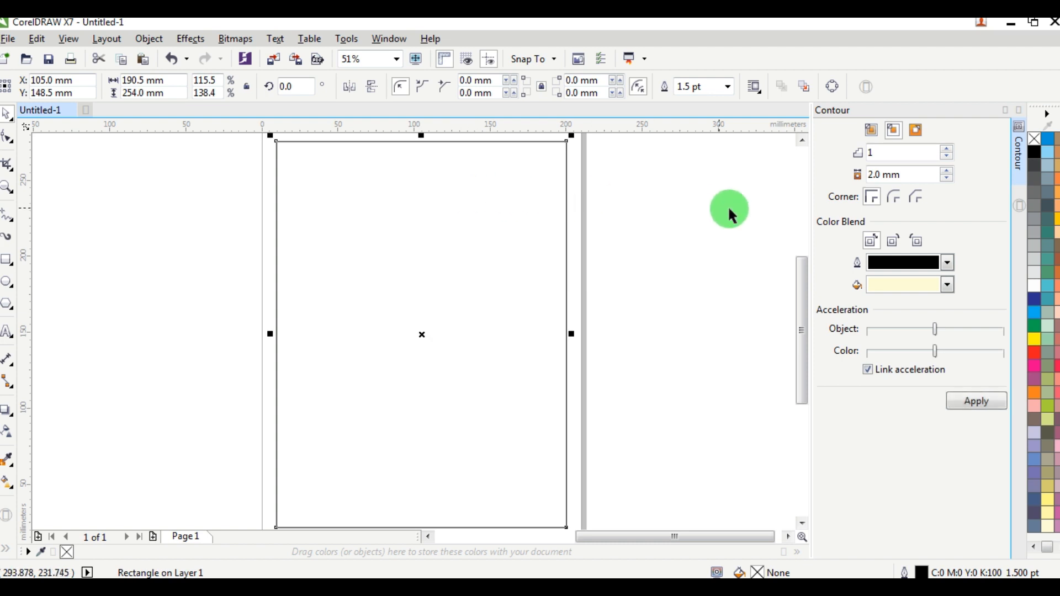
Try a one-step inside contour with a 10 mm offset on the large rectangle, and undo it.
left_click_drag(898, 174, 825, 174)
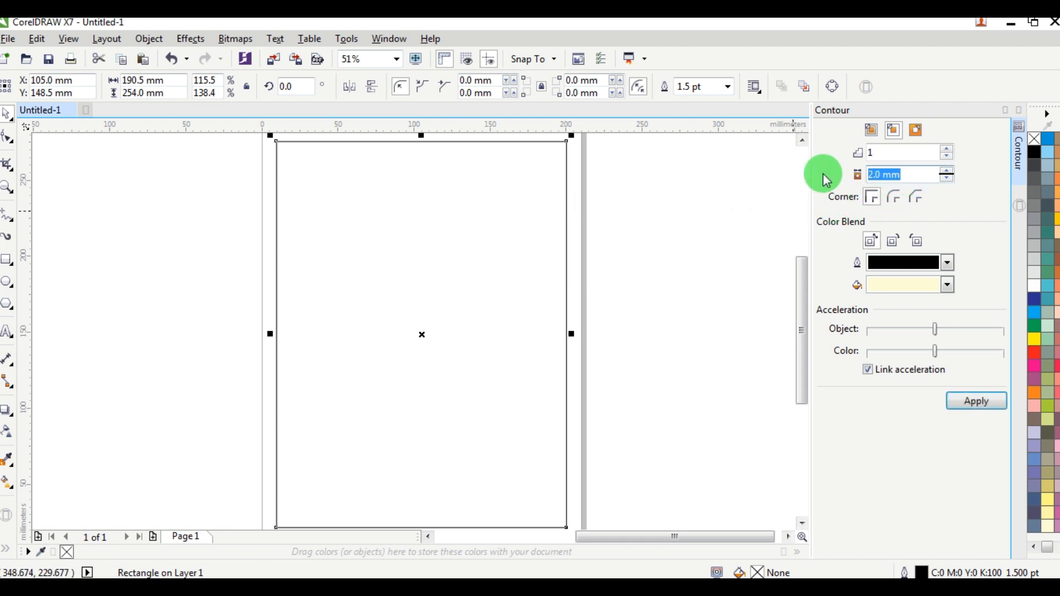
type("10")
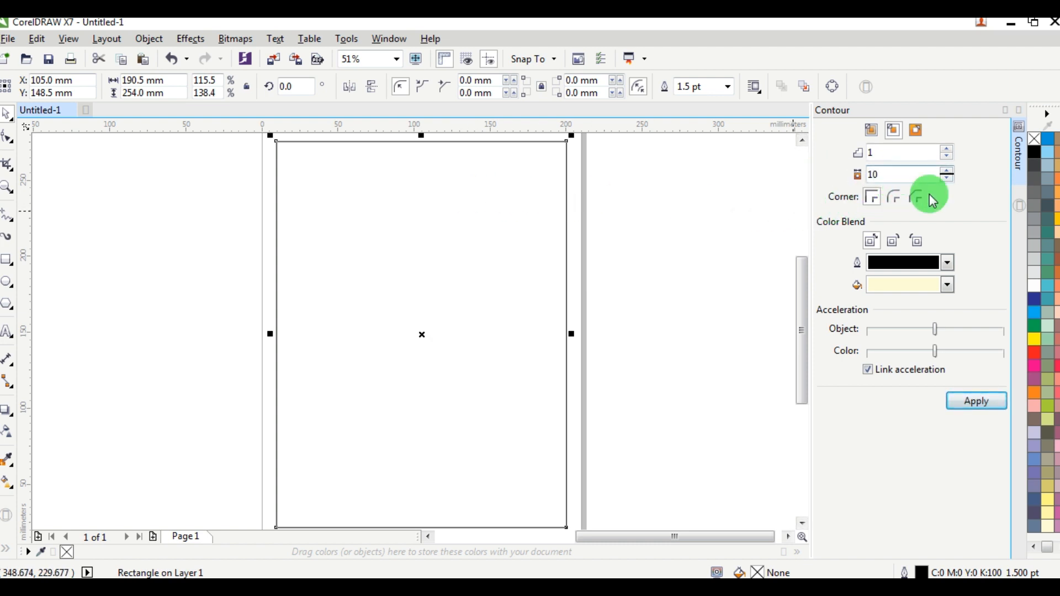
left_click(973, 403)
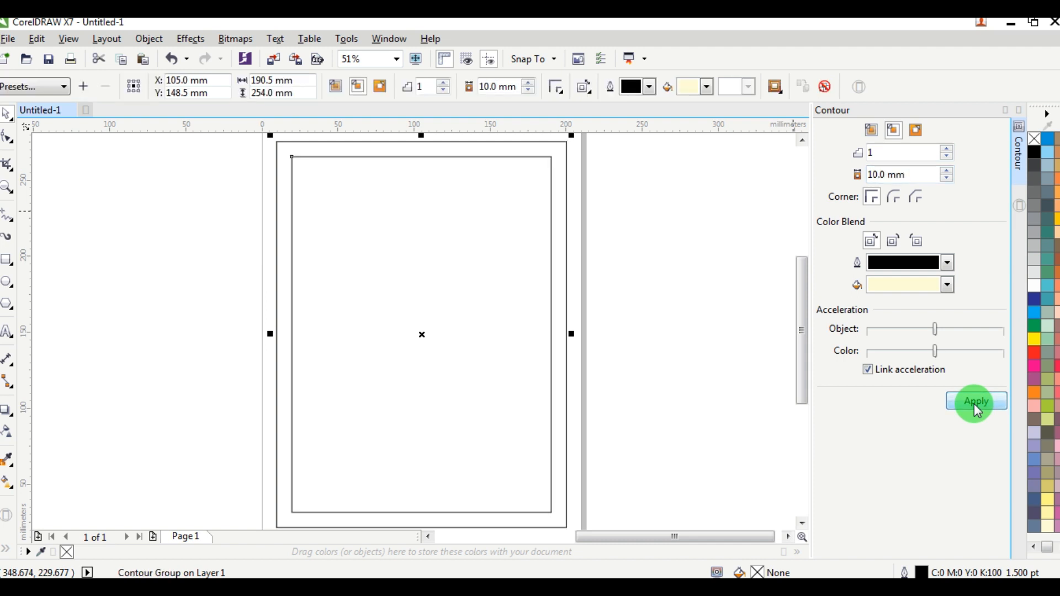
key("ctrl+z")
Try a one-step inside contour with a 6 mm offset on the large rectangle, and undo it.
left_click_drag(912, 176, 732, 169)
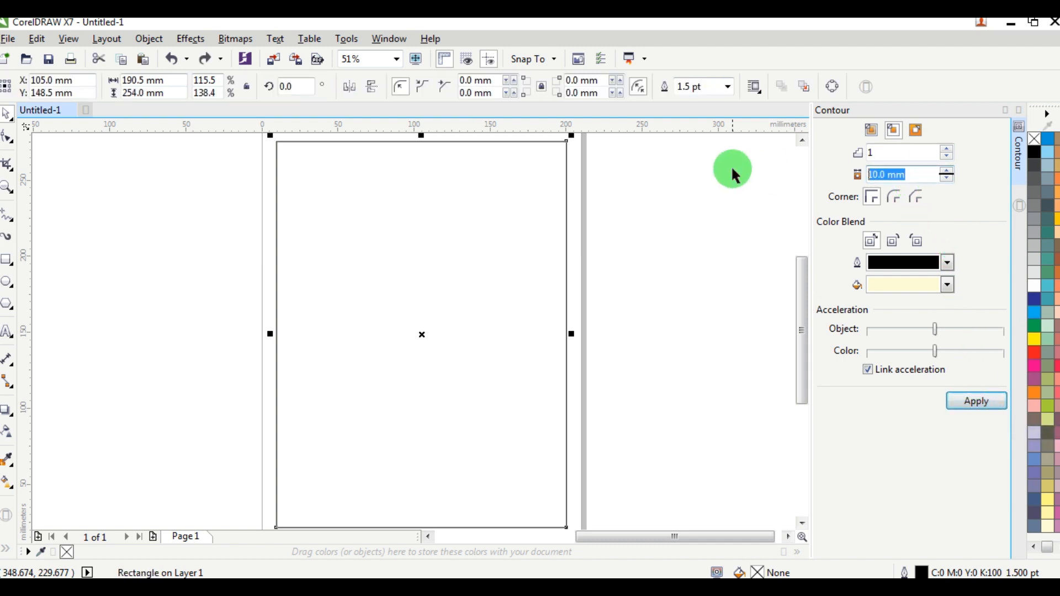
type("6")
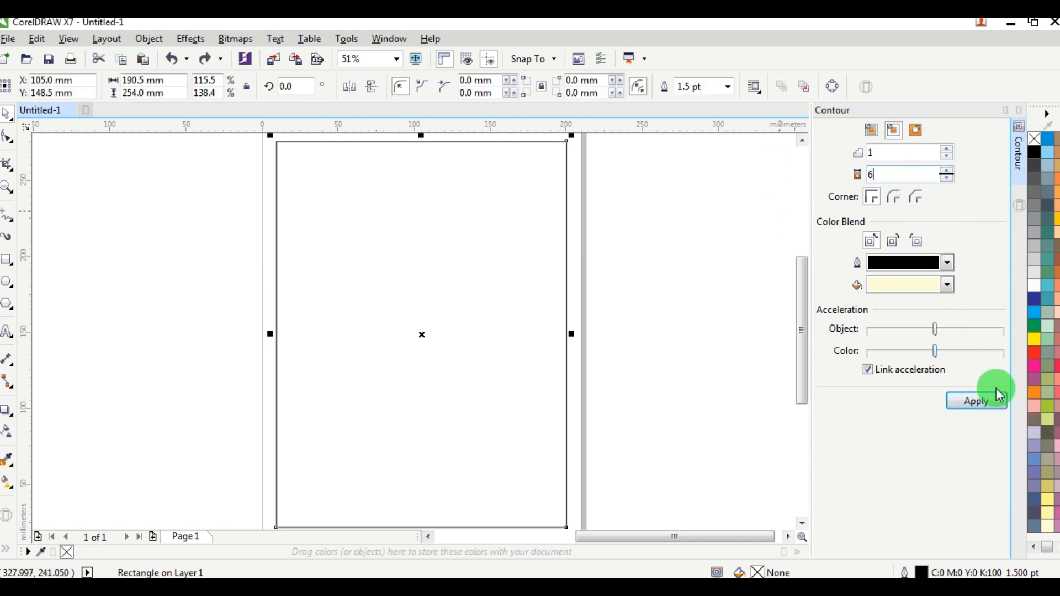
left_click(983, 396)
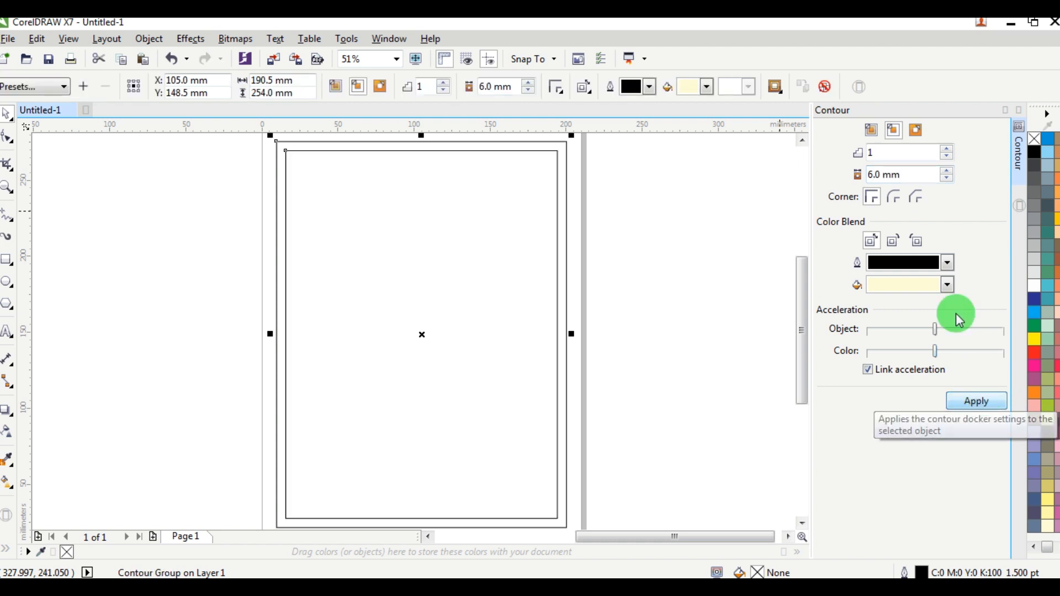
key("ctrl+z")
Apply a one-step inside contour with an 8 mm offset to the large rectangle and break the contour group apart.
left_click_drag(912, 176, 697, 158)
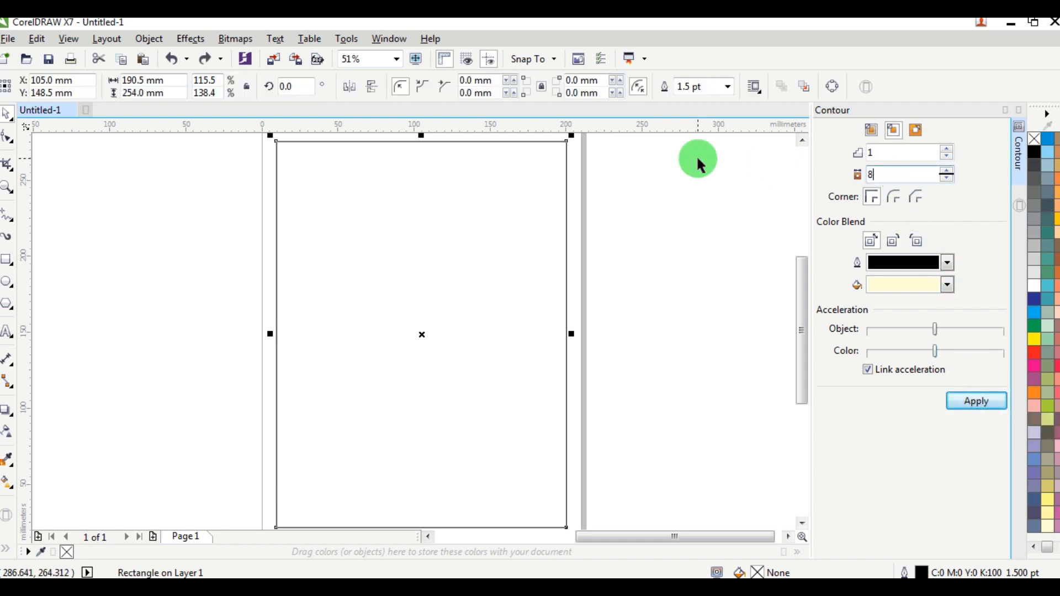
left_click(994, 405)
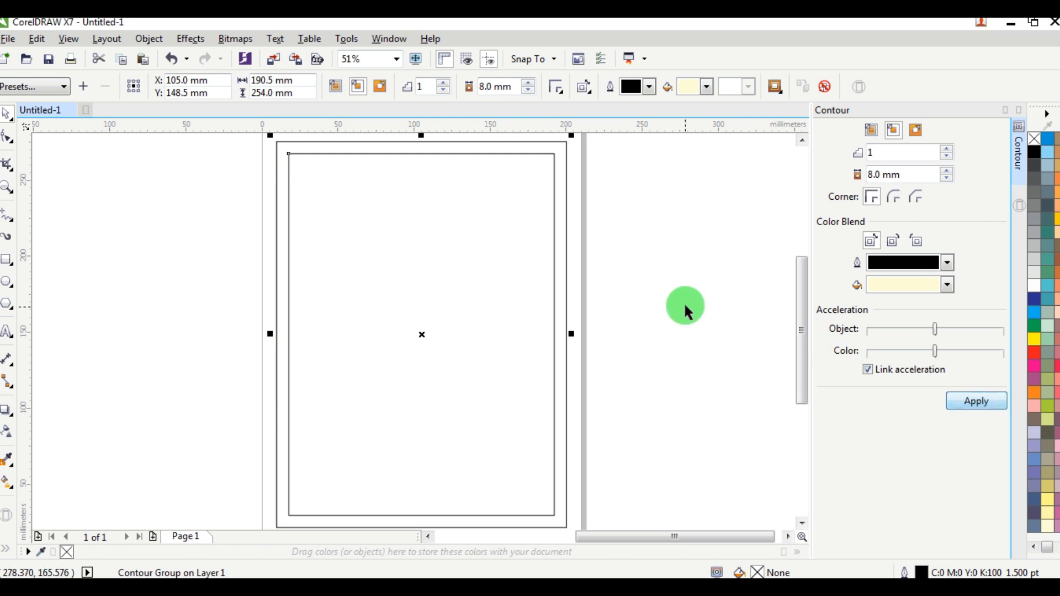
left_click(686, 276)
left_click(513, 238)
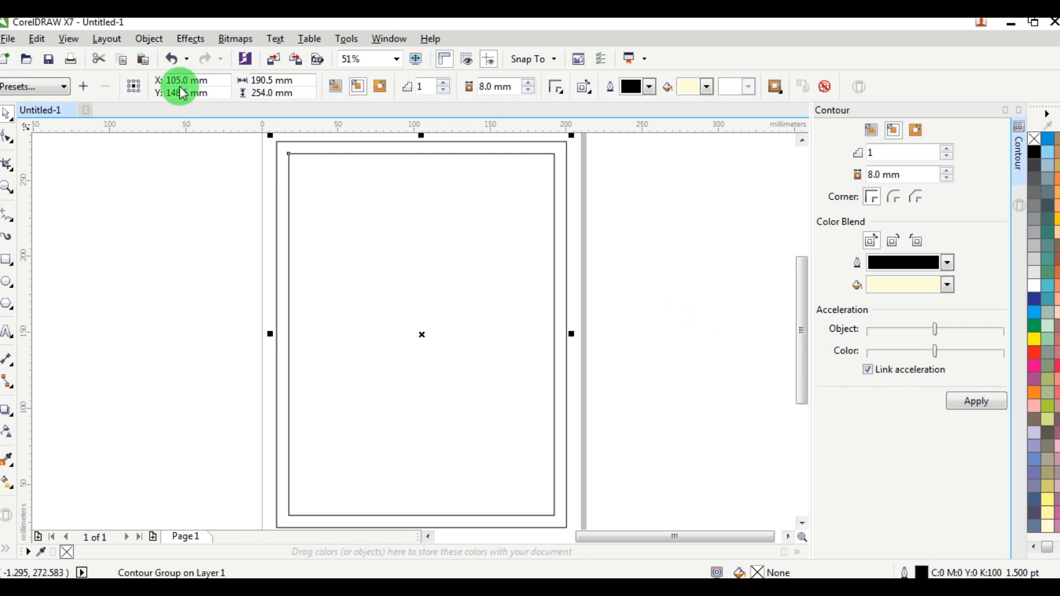
left_click(144, 39)
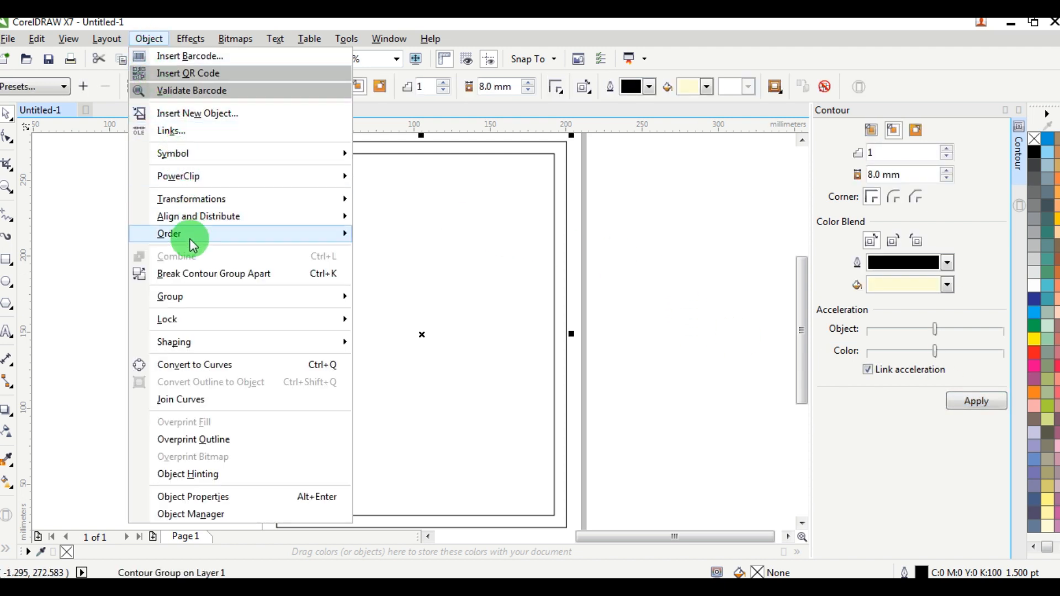
left_click(201, 276)
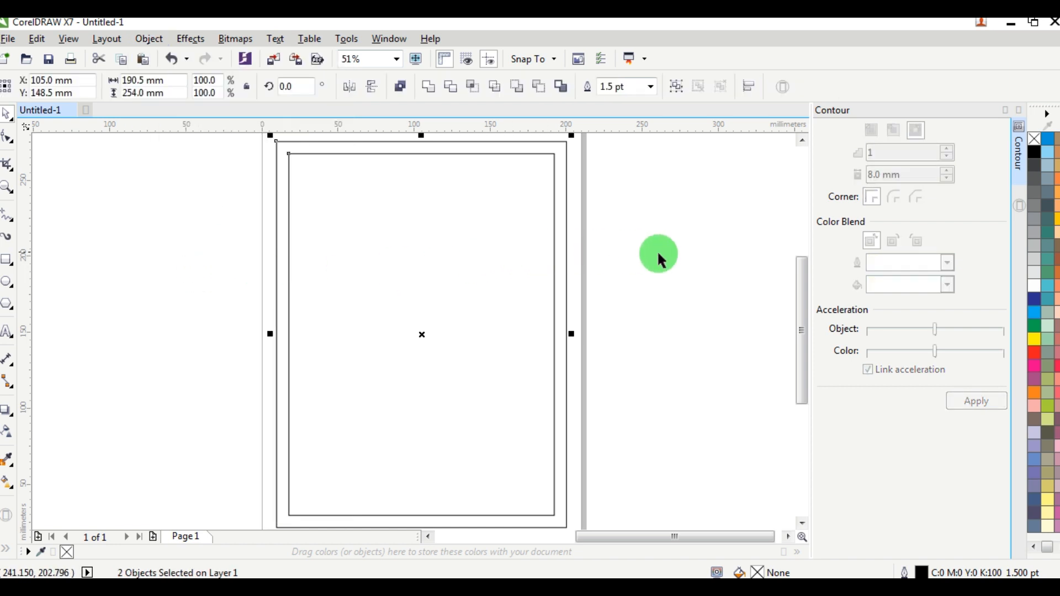
left_click(684, 249)
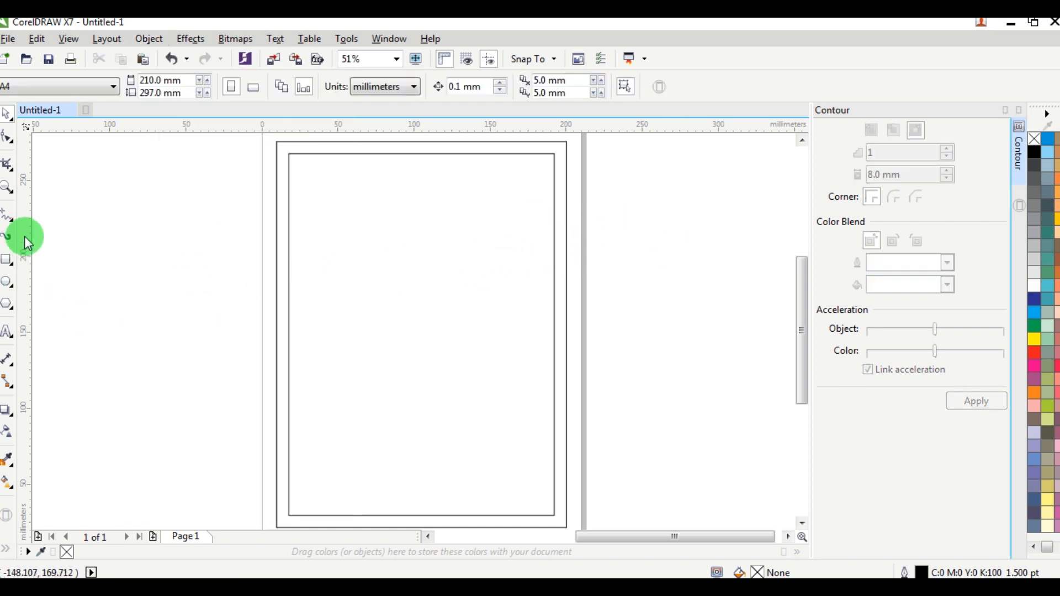
Draw a wide horizontal rectangle about 324 mm by 27 mm across both frames, extending past the page on both sides.
left_click(8, 263)
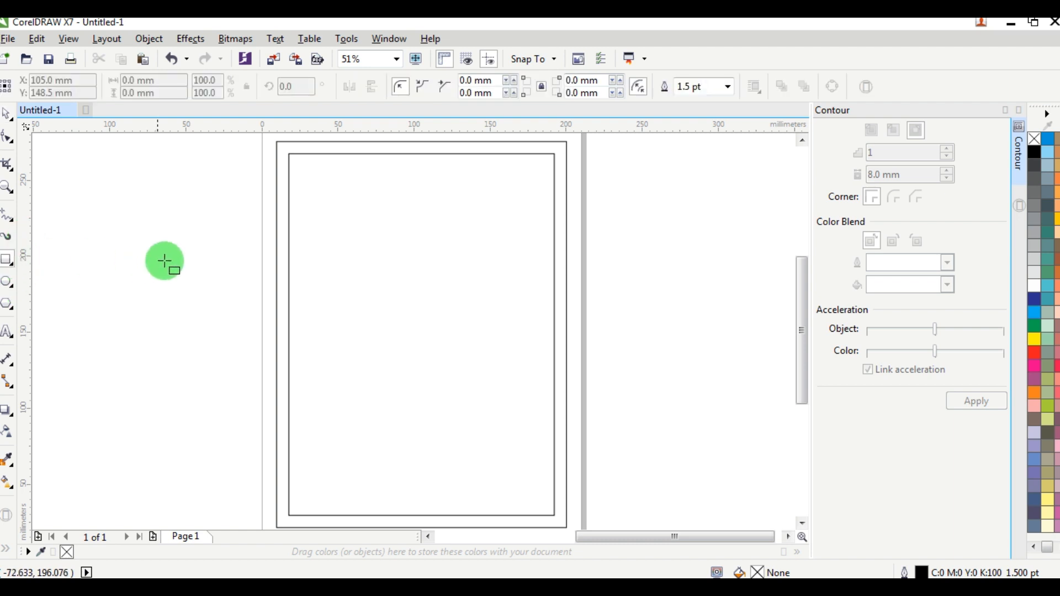
left_click_drag(191, 258, 683, 299)
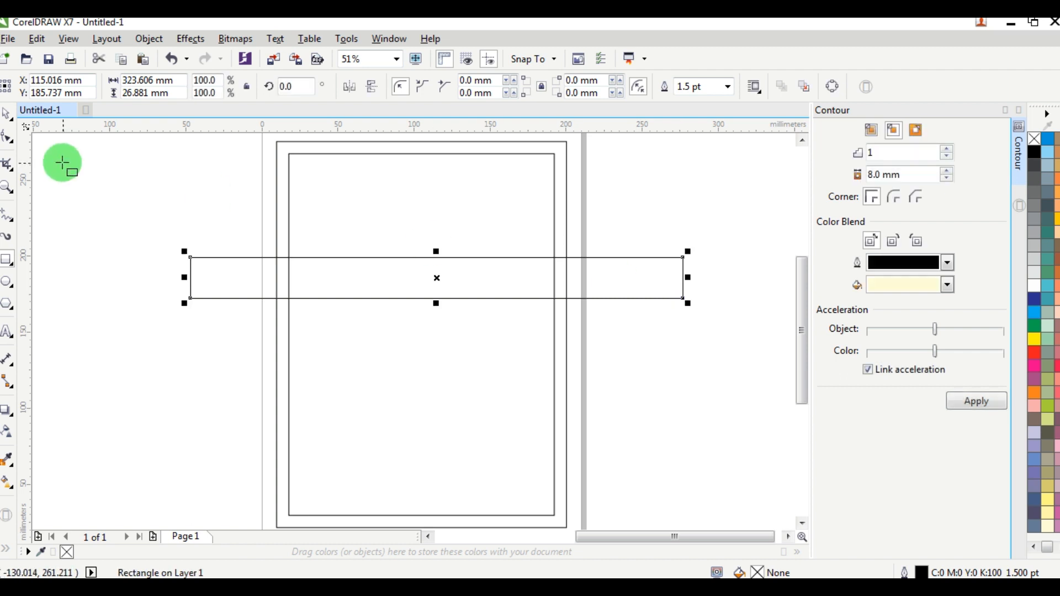
left_click(7, 115)
left_click(91, 168)
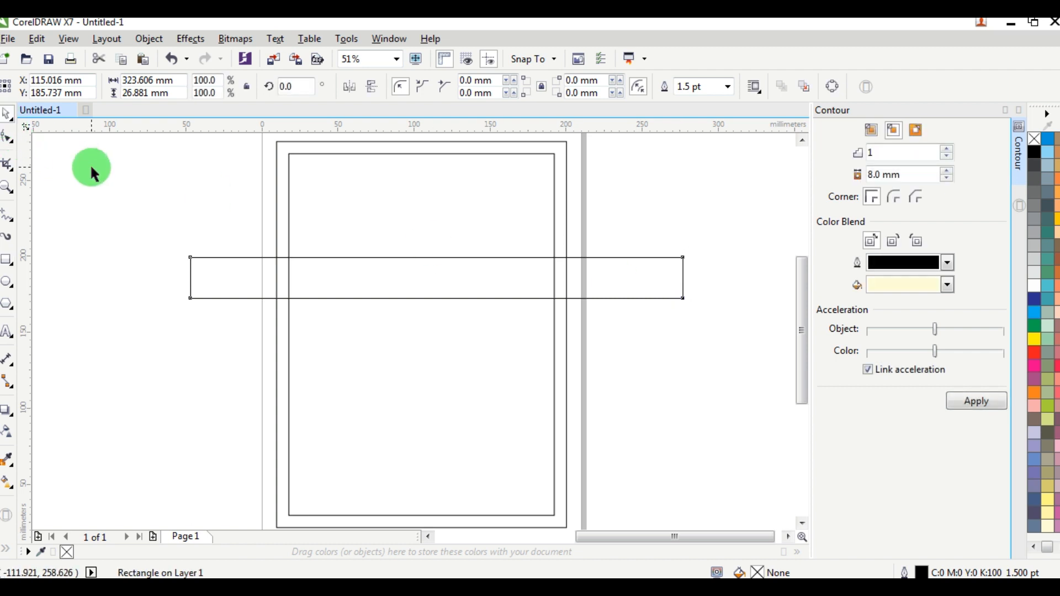
Stretch the horizontal rectangle to about 335 mm wide and reduce its height to about 23 mm.
left_click(189, 278)
left_click_drag(189, 279, 171, 278)
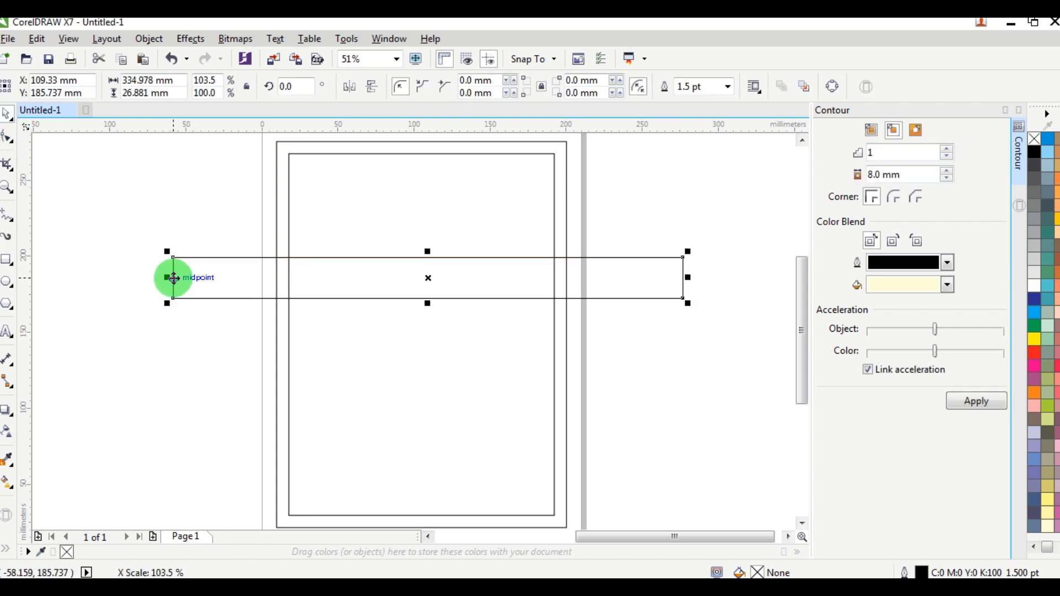
left_click_drag(427, 299, 480, 291)
scroll(480, 291, "up", 2)
scroll(482, 292, "down", 2)
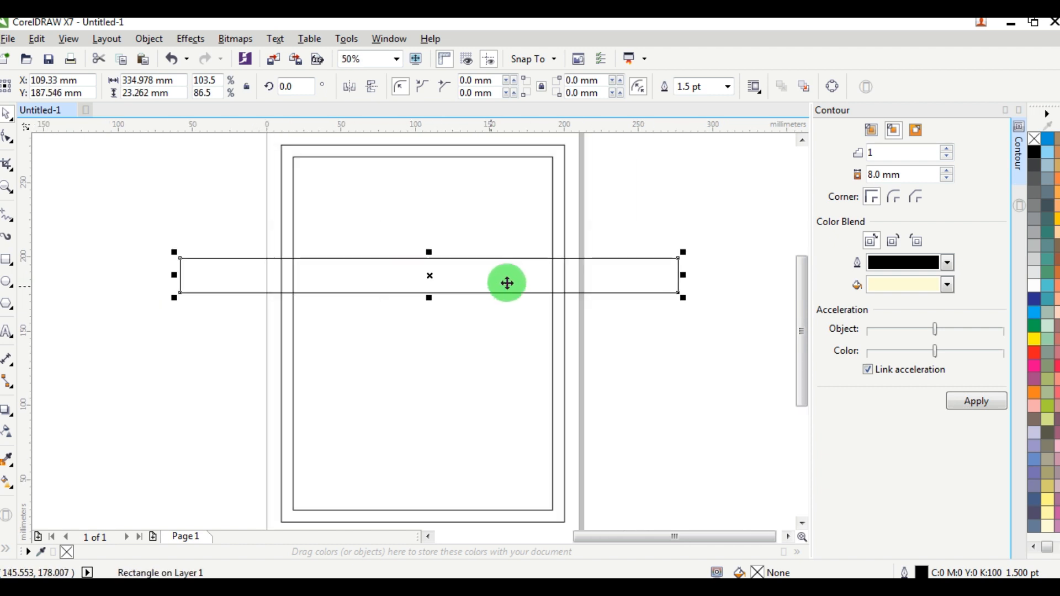
Fill the horizontal bar with solid cyan, remove its outline, and close the contour settings.
left_click(1036, 314)
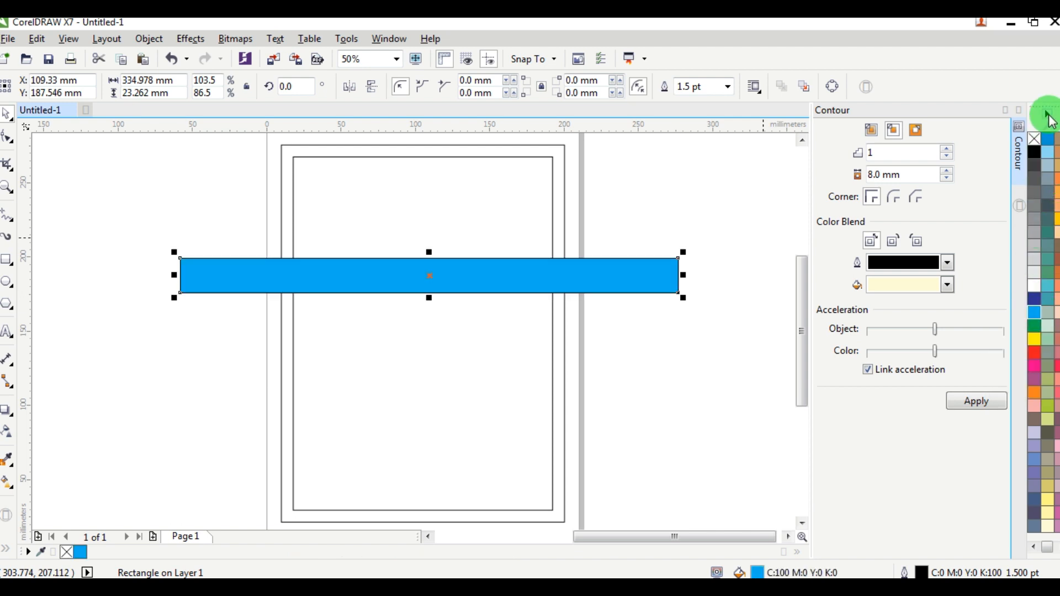
right_click(1032, 141)
left_click(624, 345)
left_click(634, 274)
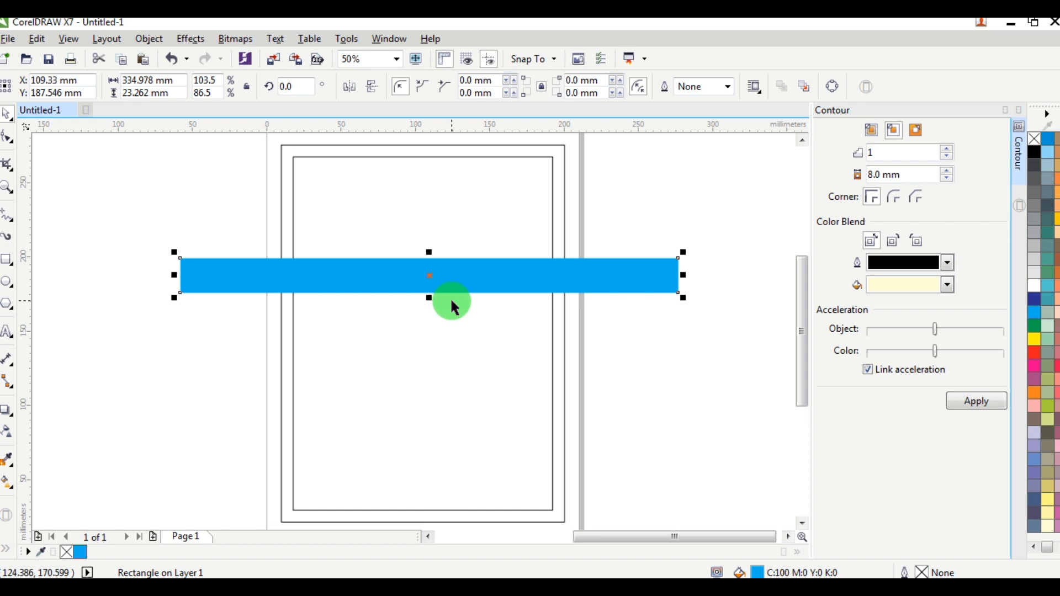
left_click(1019, 109)
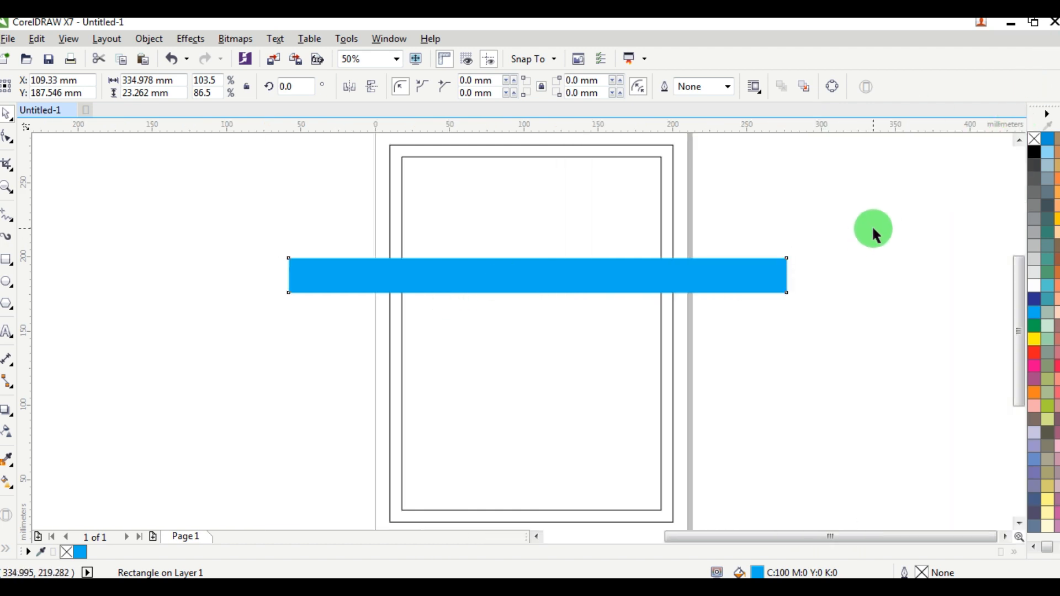
Place one copy of the cyan bar directly below the original, using a relative vertical offset of -23.262 mm.
left_click(872, 228)
key("alt+F7")
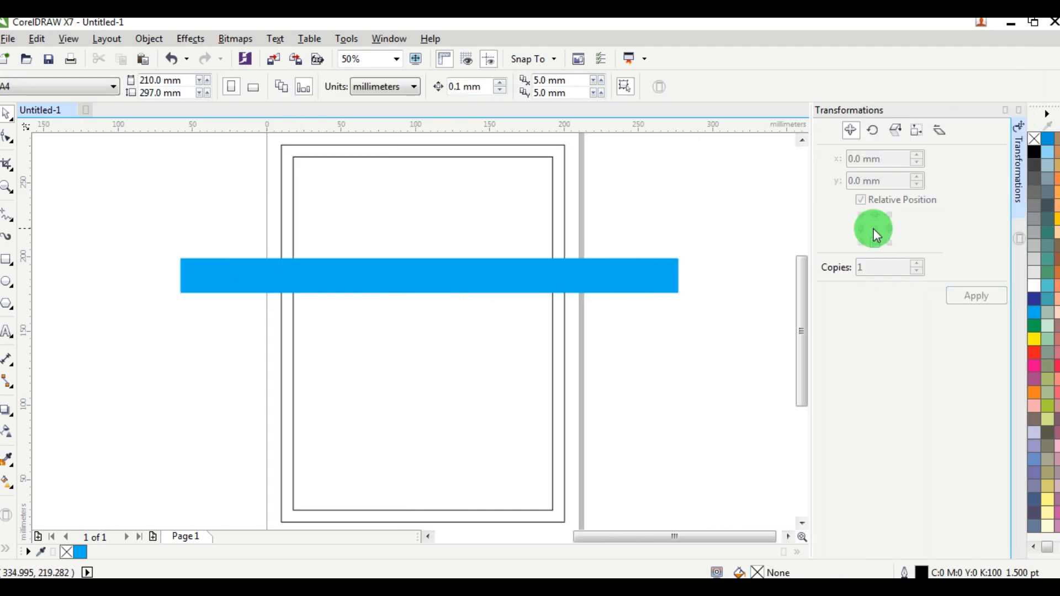
left_click(616, 270)
left_click(966, 293)
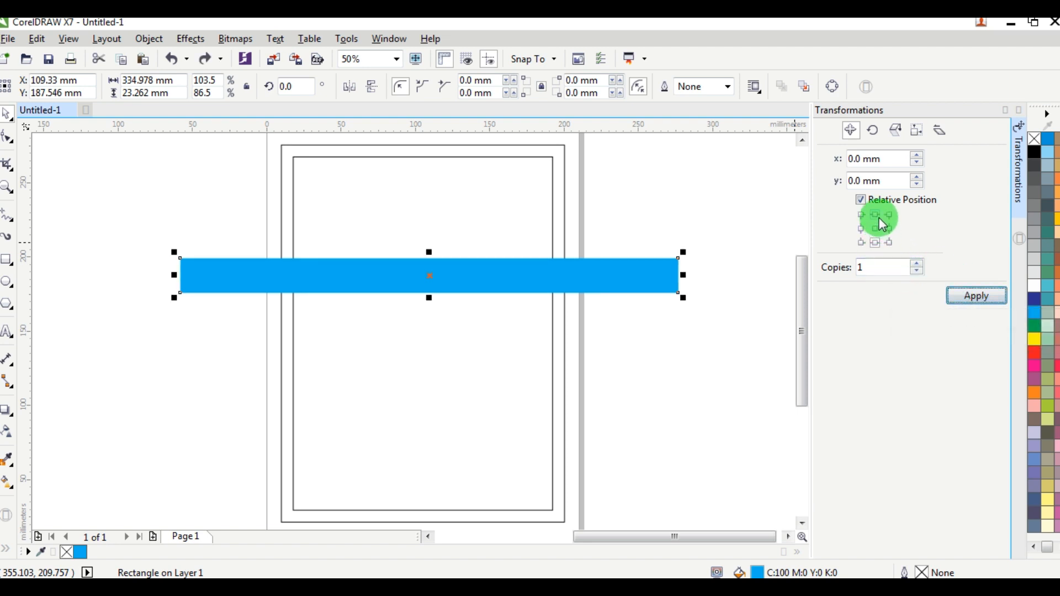
left_click(876, 242)
left_click(970, 296)
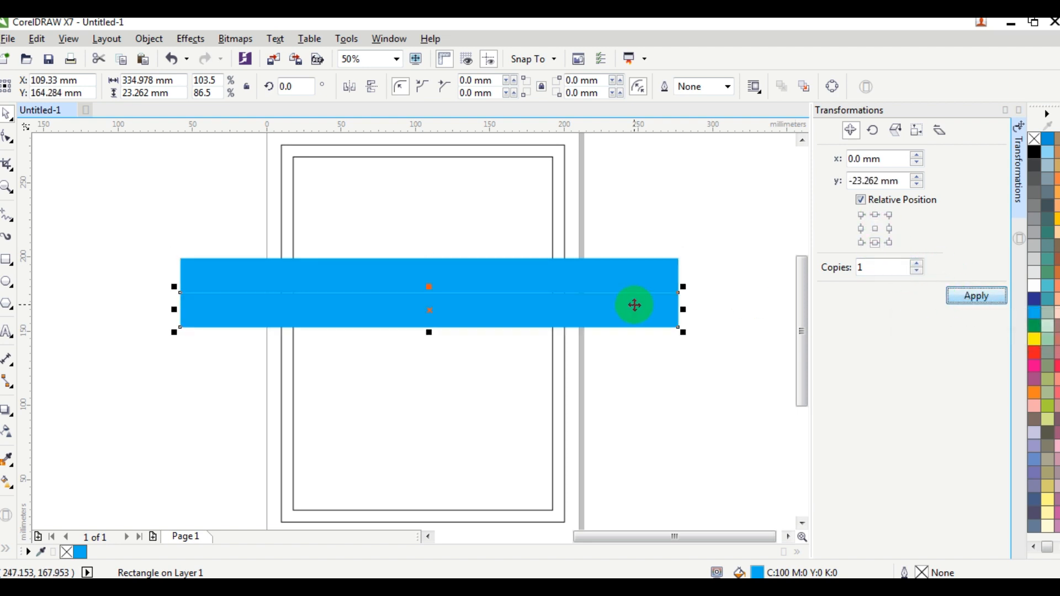
Lighten the lower bar's uniform fill by setting its cyan component to 80.
scroll(586, 297, "up", 3)
scroll(586, 297, "down", 1)
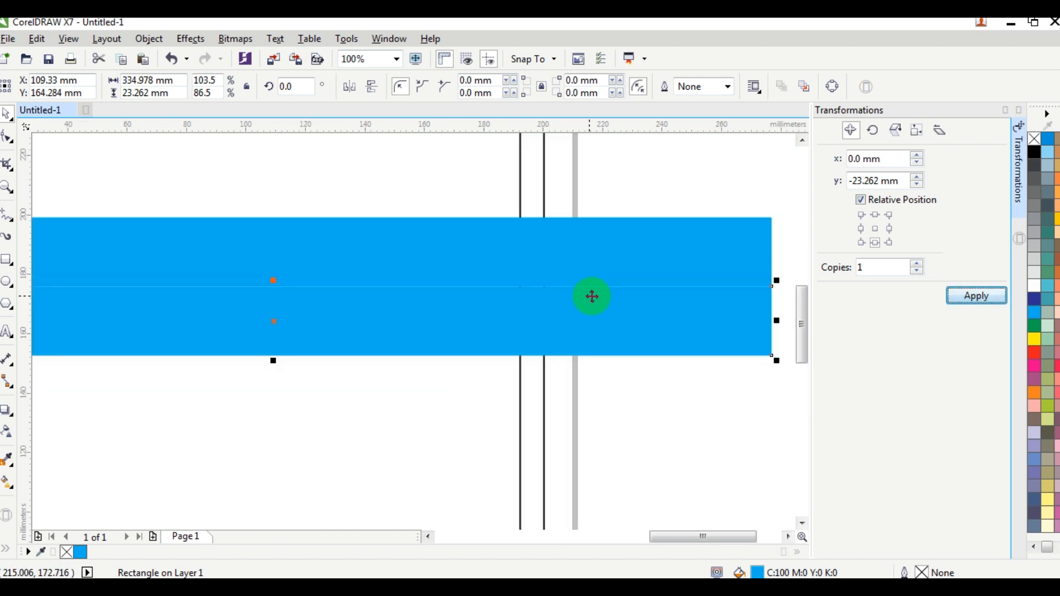
double_click(758, 573)
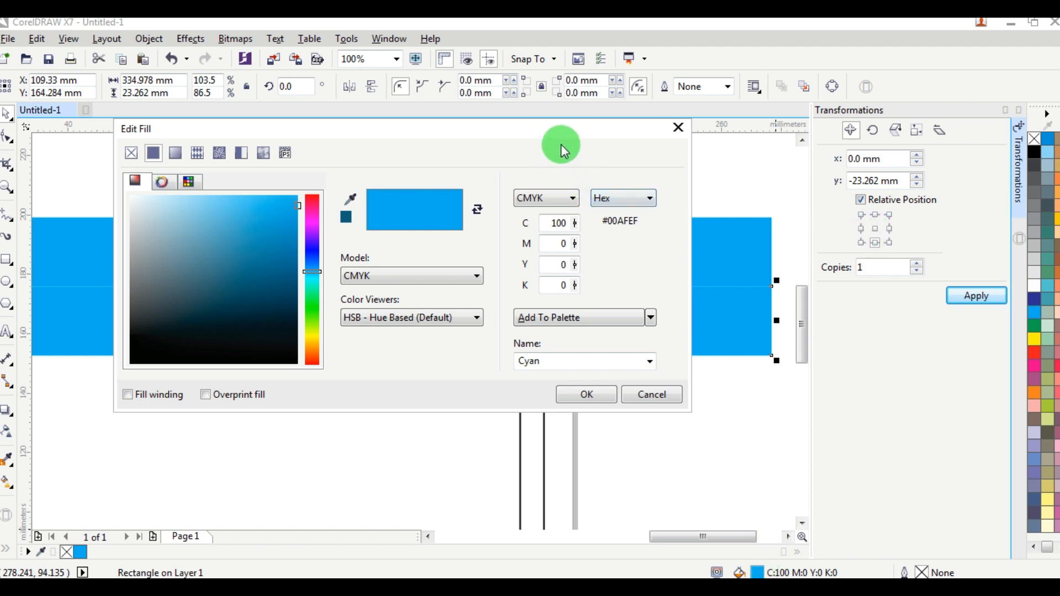
left_click_drag(561, 144, 640, 126)
double_click(638, 206)
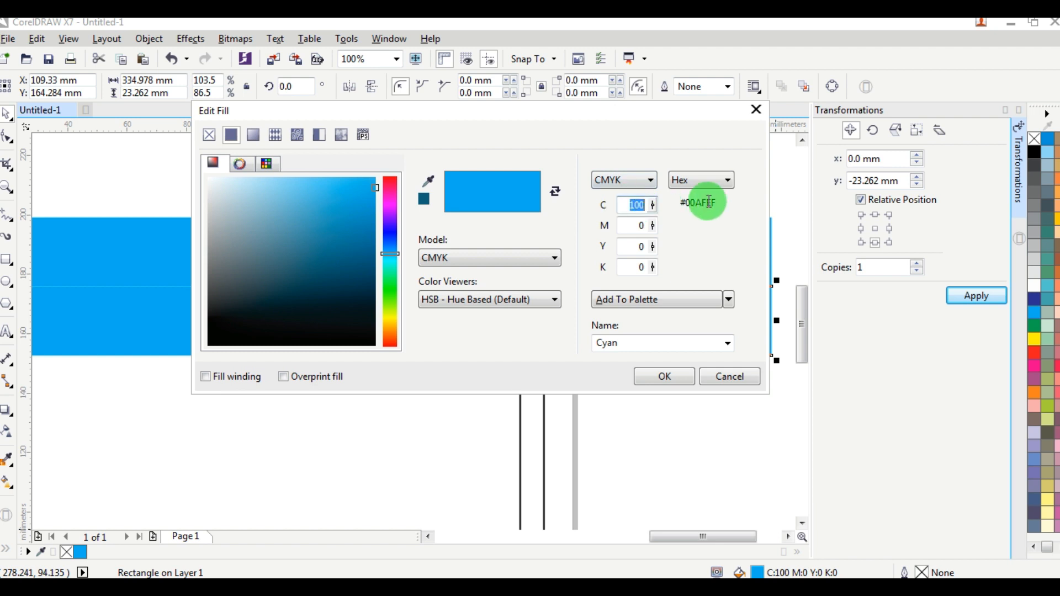
type("80")
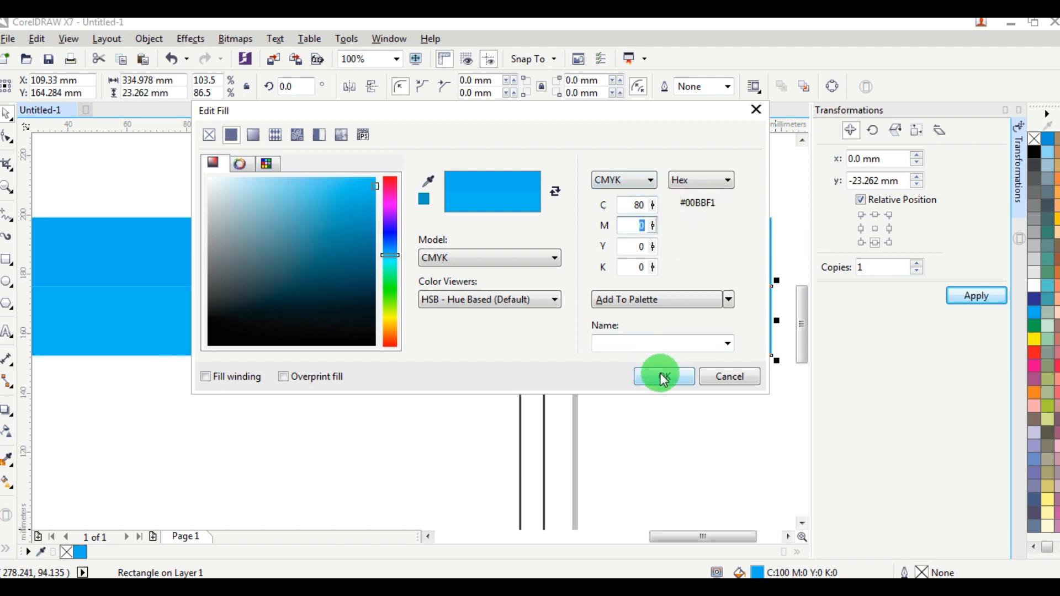
left_click(665, 377)
left_click(662, 373)
Examine the seam and the colour difference between the two stacked bars.
scroll(646, 287, "up", 3)
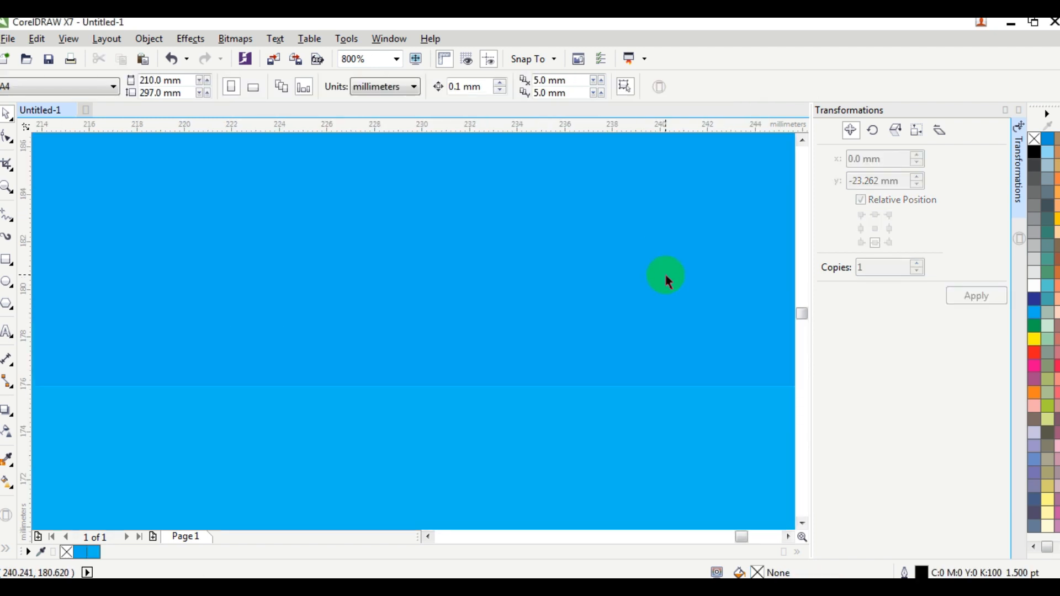
scroll(668, 281, "down", 3)
left_click(644, 350)
left_click(695, 407)
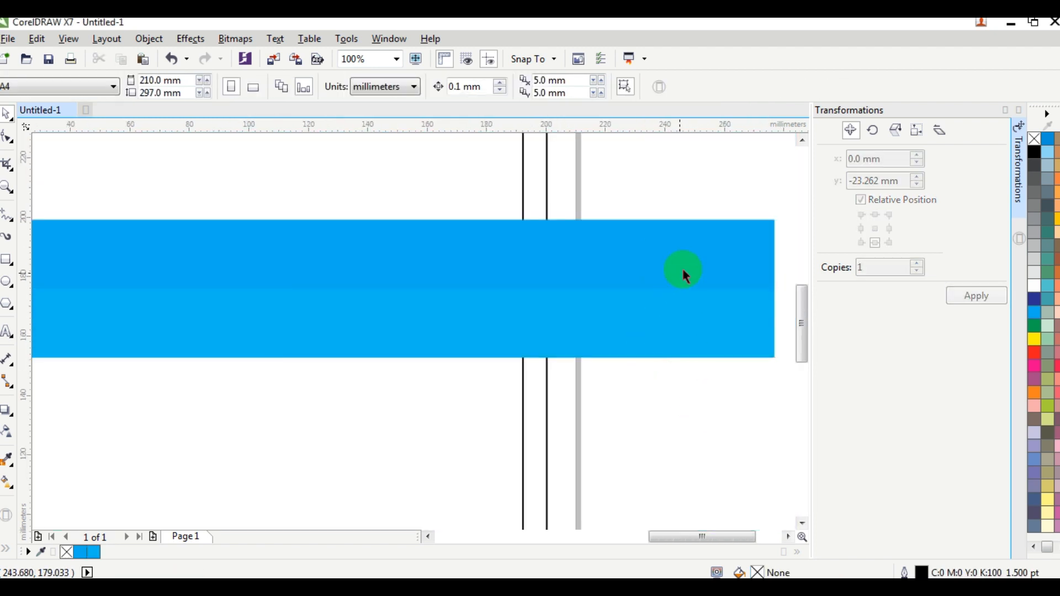
scroll(687, 274, "up", 1)
scroll(710, 287, "down", 2)
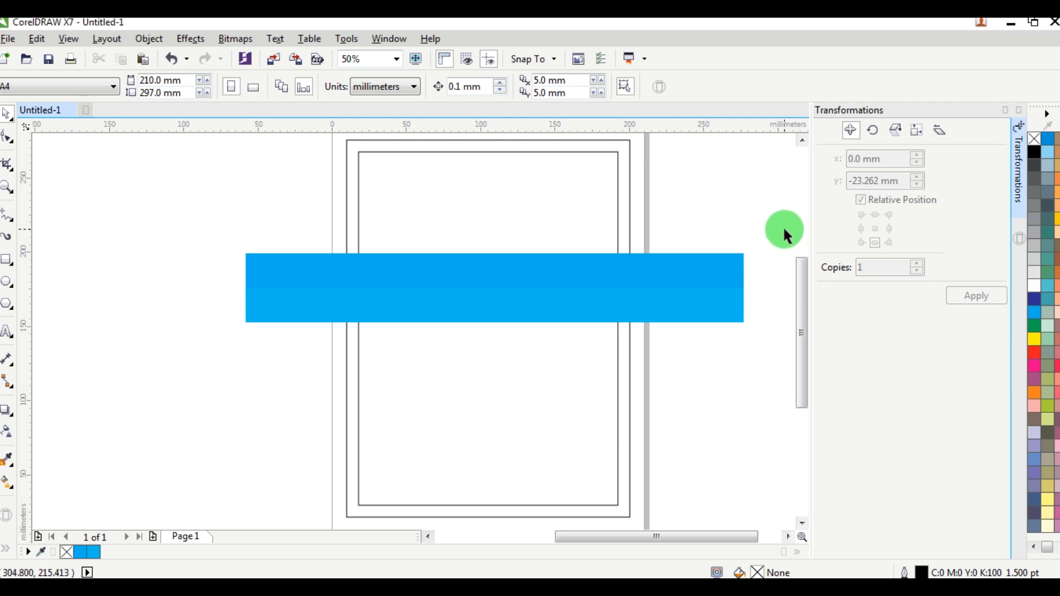
left_click_drag(785, 232, 187, 340)
key("Escape")
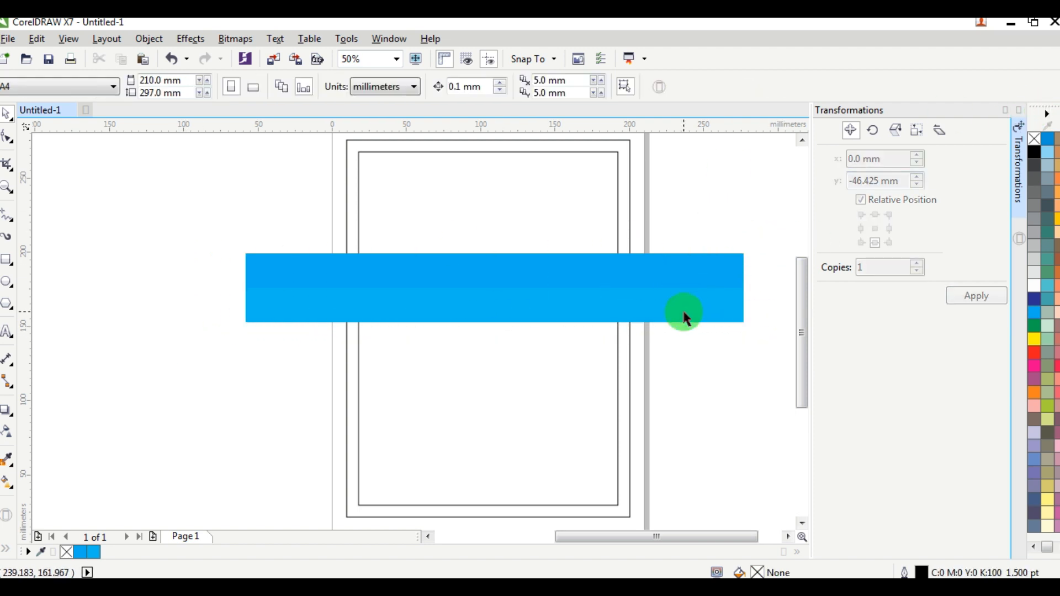
Set the lower bar's fill to C 70, M 0, Y 0, K 0.
left_click(686, 319)
double_click(757, 572)
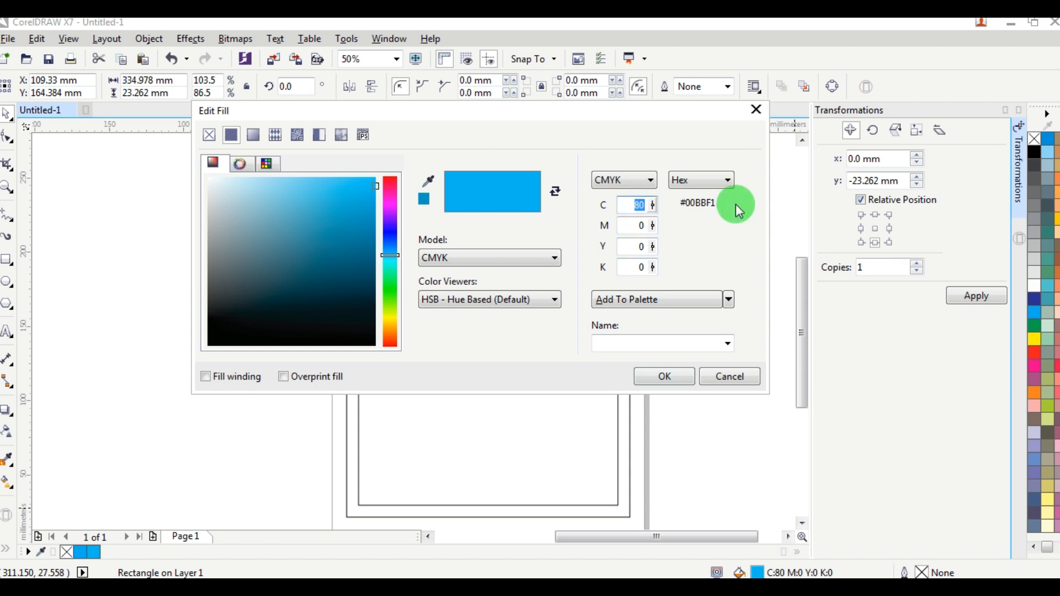
key("BackSpace")
key("BackSpace")
type("70")
key("Tab")
left_click(660, 375)
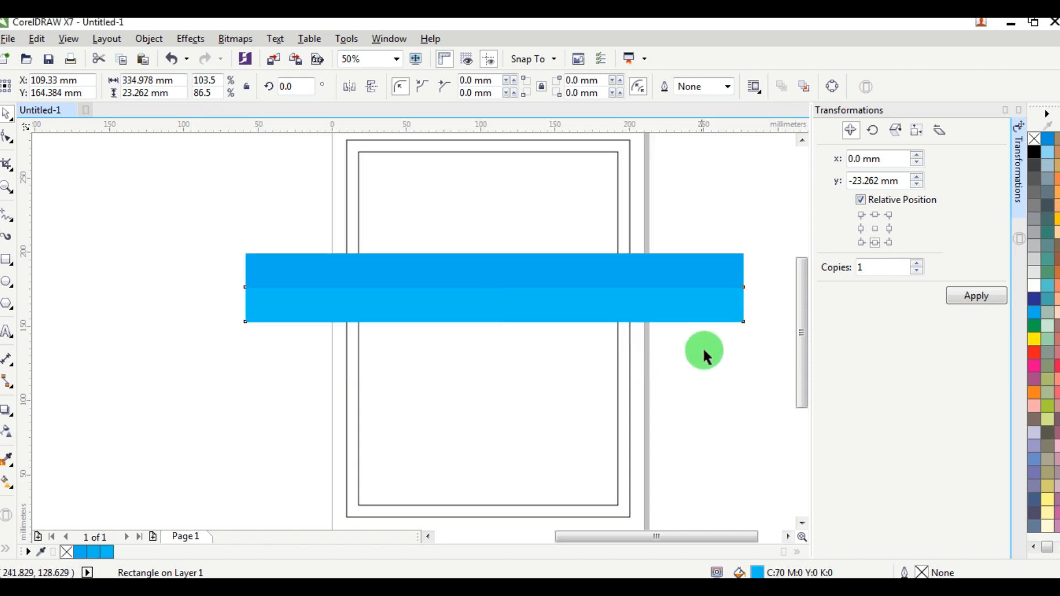
left_click(748, 187)
Close the Transformations docker and group the two stacked cyan bars.
left_click(1019, 109)
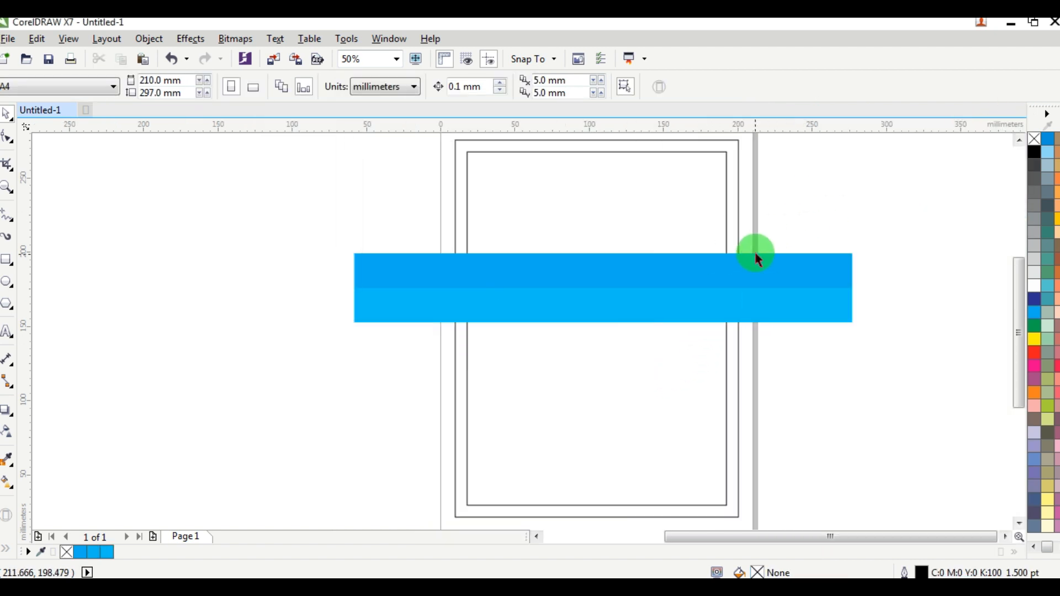
left_click_drag(917, 203, 303, 370)
scroll(814, 264, "up", 2)
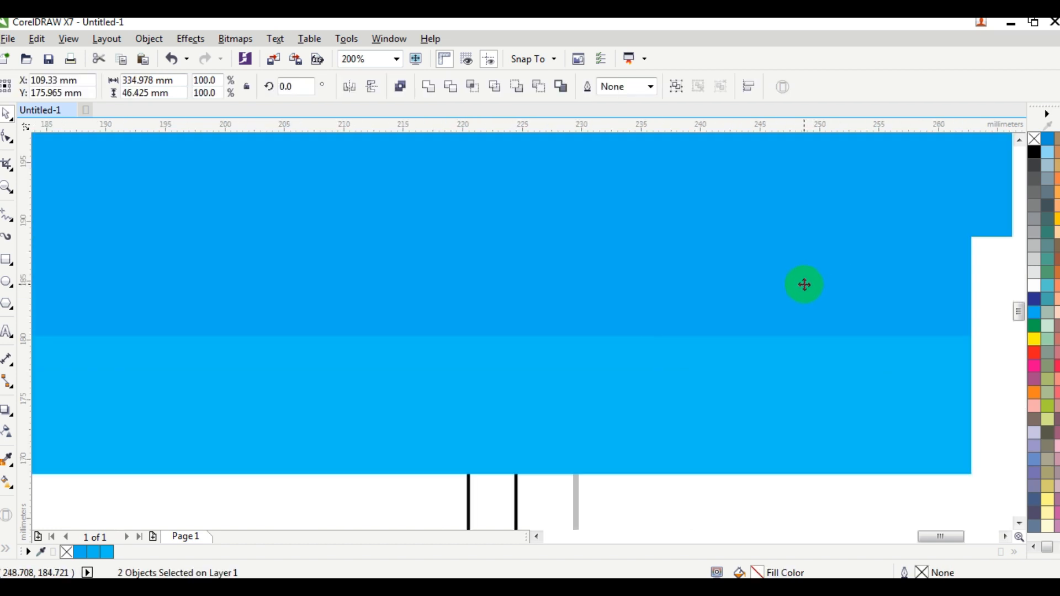
scroll(805, 285, "up", 1)
right_click(804, 284)
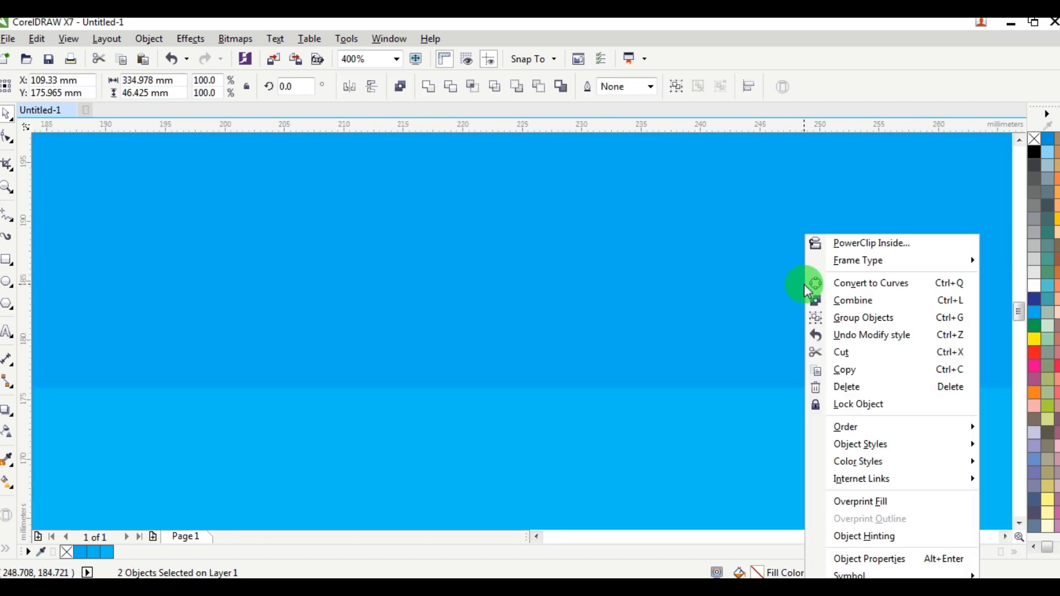
left_click(874, 325)
Try rotating the grouped bars by 45 degrees, and undo the rotation.
scroll(769, 307, "down", 4)
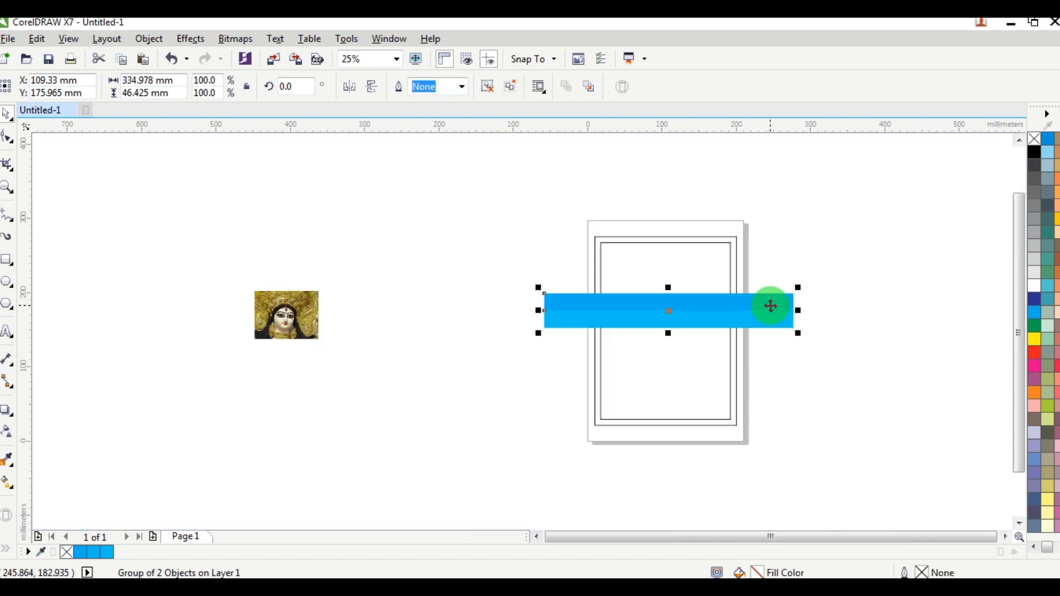
scroll(768, 307, "up", 1)
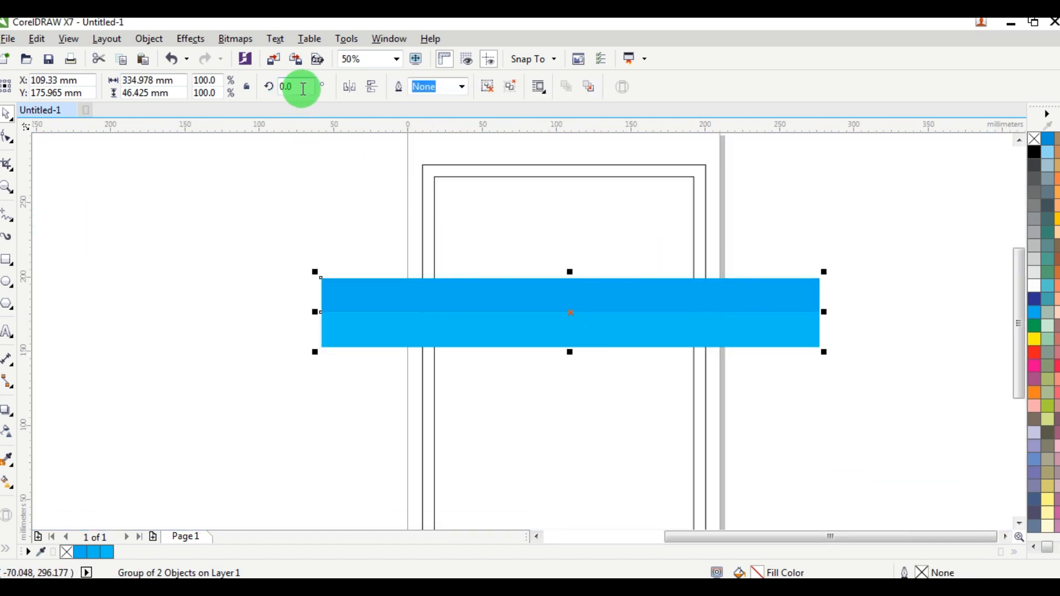
left_click_drag(303, 87, 255, 89)
type("45")
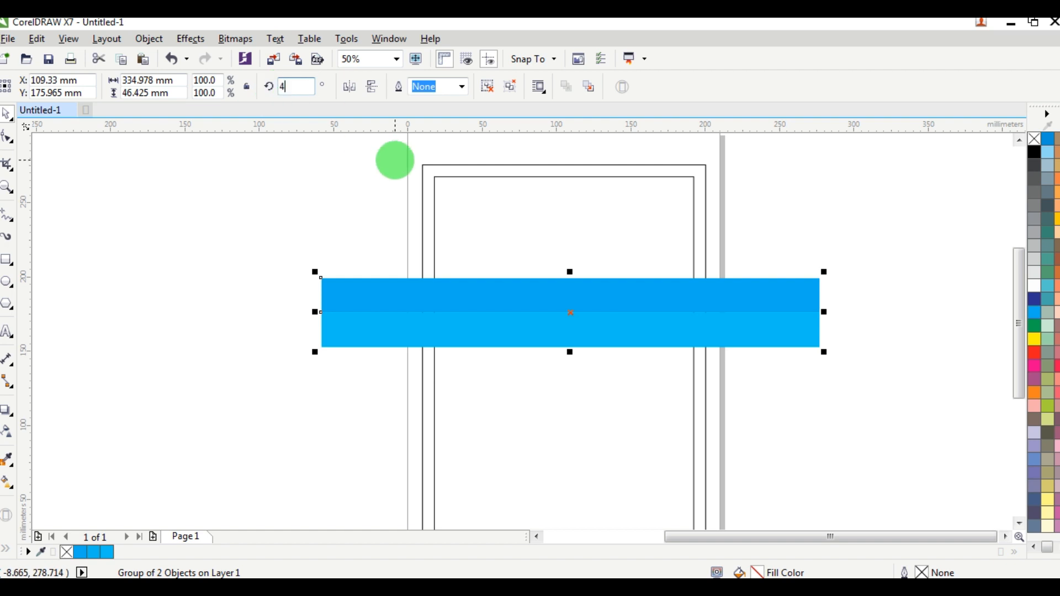
key("Return")
scroll(673, 367, "down", 2)
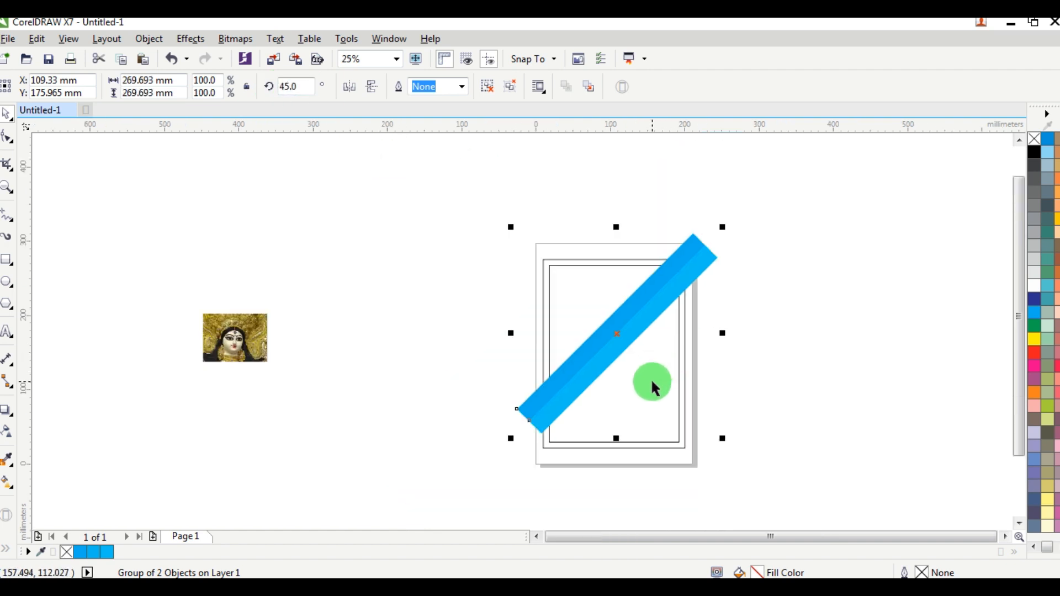
left_click(816, 312)
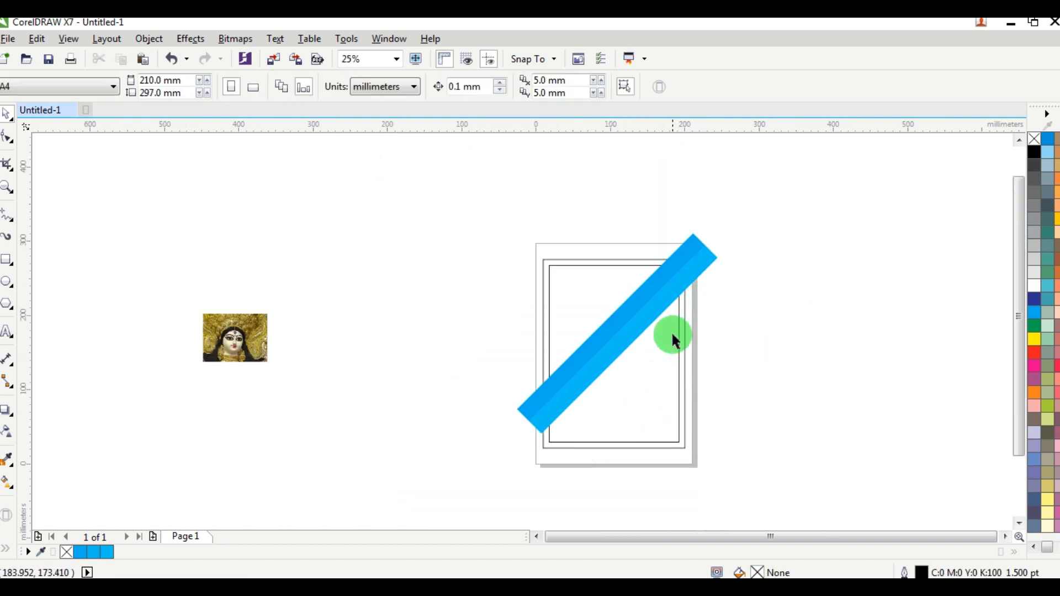
scroll(671, 330, "up", 2)
key("ctrl+z")
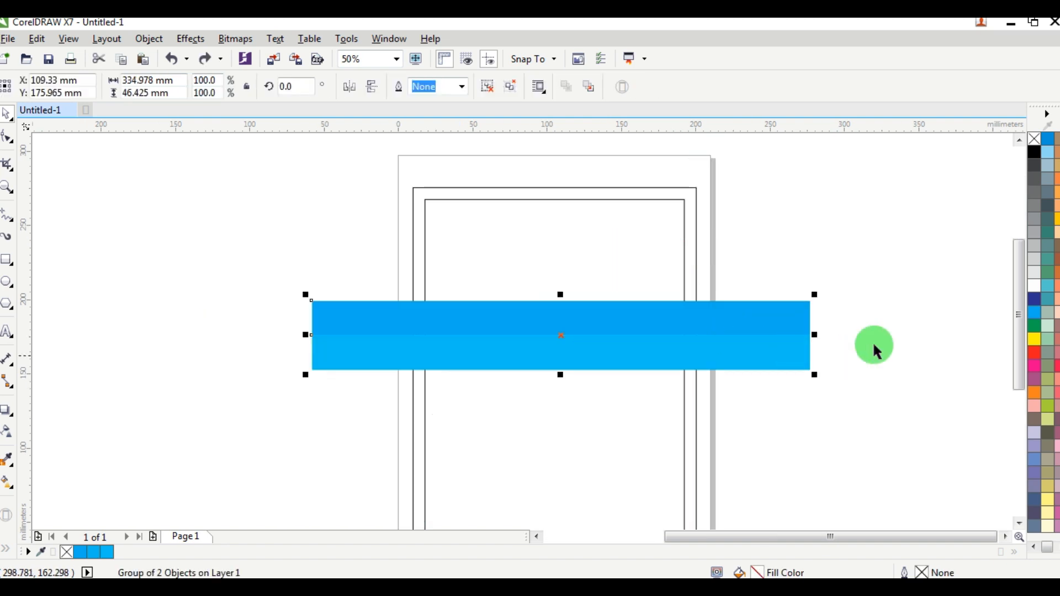
Set the height of the grouped cyan bars to 60 mm.
left_click(872, 342)
left_click(656, 322)
scroll(656, 322, "up", 4)
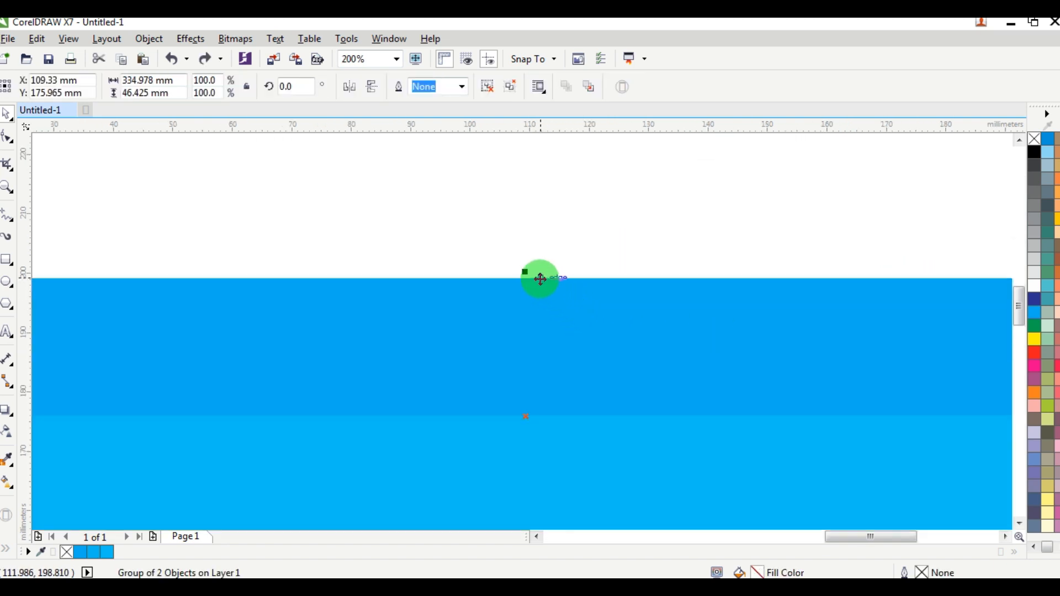
left_click(180, 95)
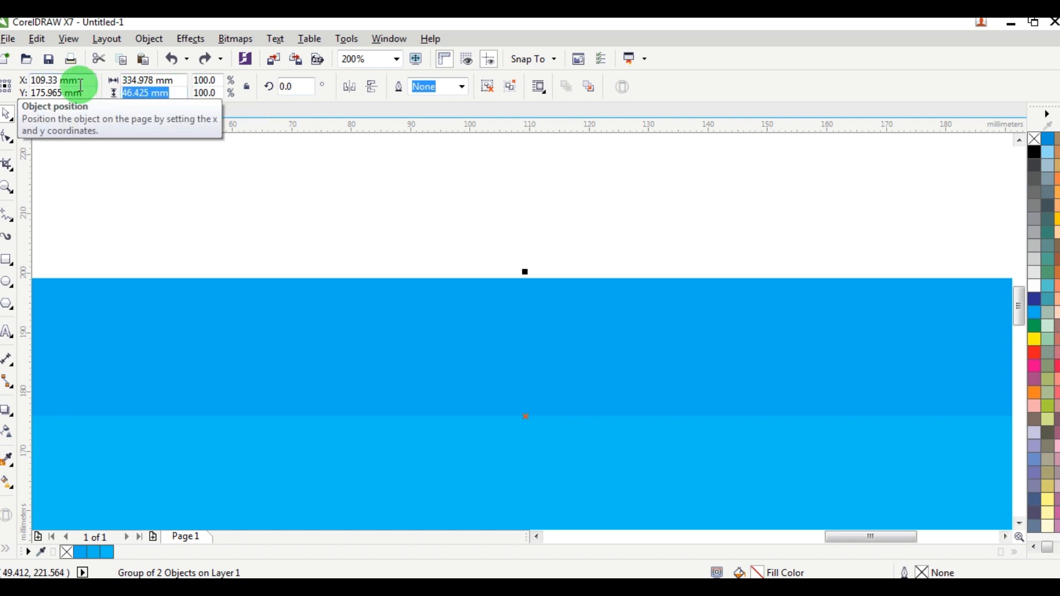
type("60")
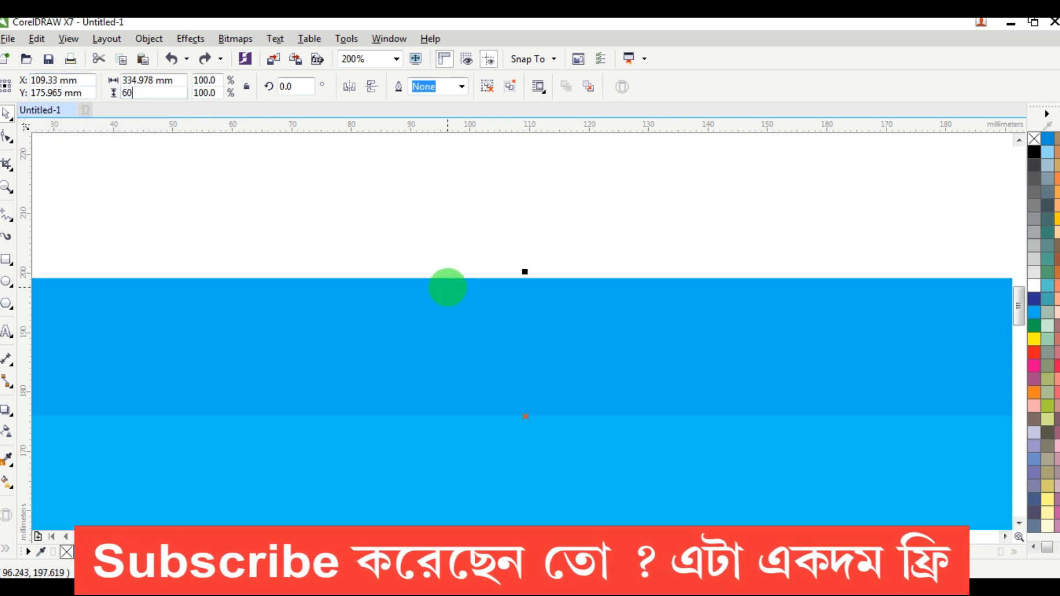
key("Return")
Rotate the thickened group of cyan bars by 45 degrees.
scroll(710, 421, "down", 3)
scroll(727, 439, "up", 1)
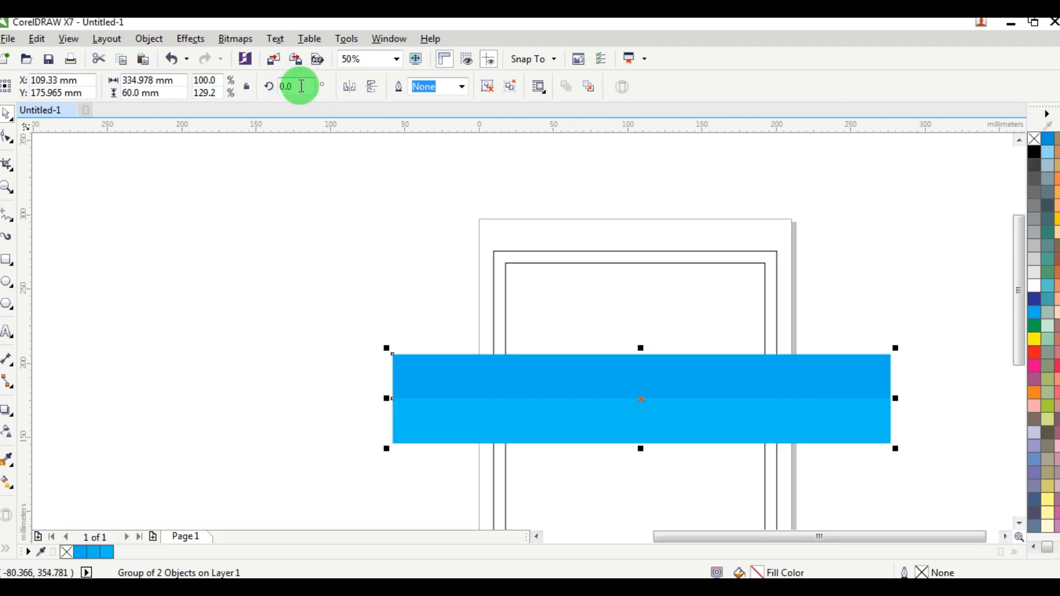
left_click_drag(300, 87, 223, 85)
type("45")
key("Return")
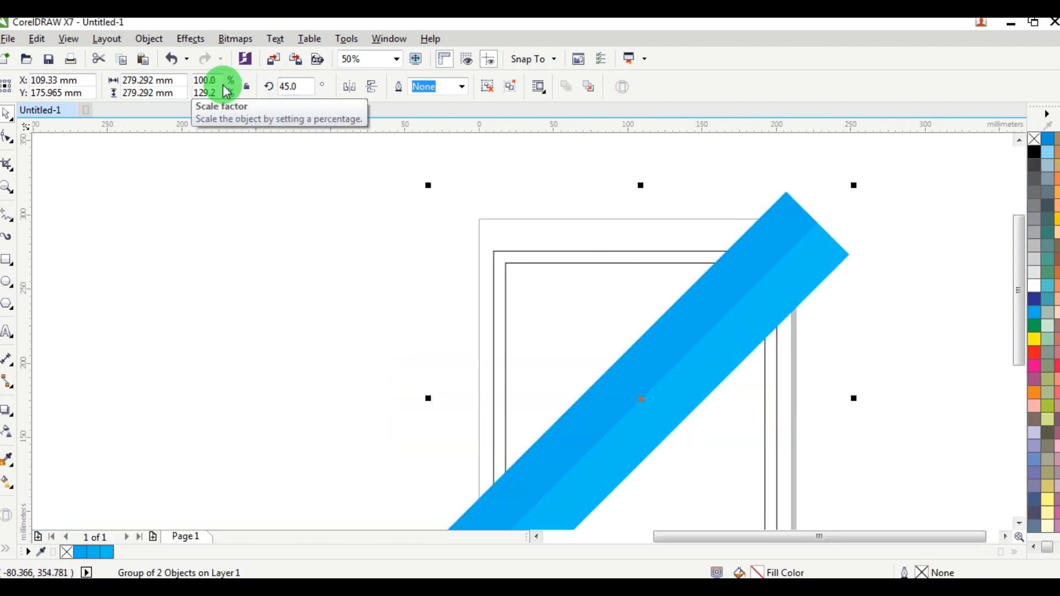
Enlarge the diagonal bars proportionally past the page's lower-left corner, to an overall size of about 305 mm square.
scroll(767, 395, "down", 1)
scroll(651, 511, "up", 1)
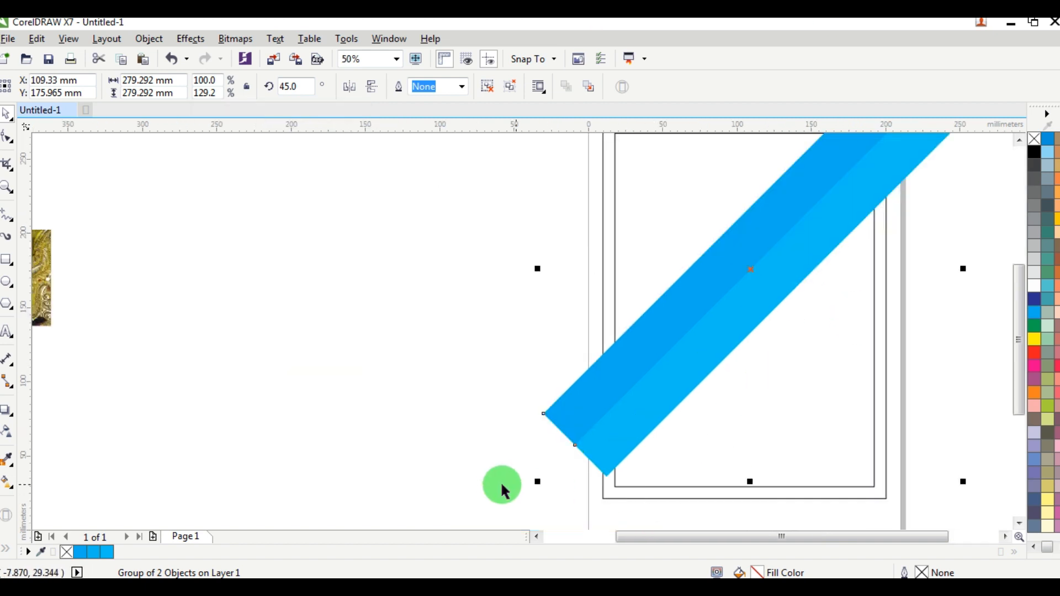
left_click_drag(540, 490, 484, 519)
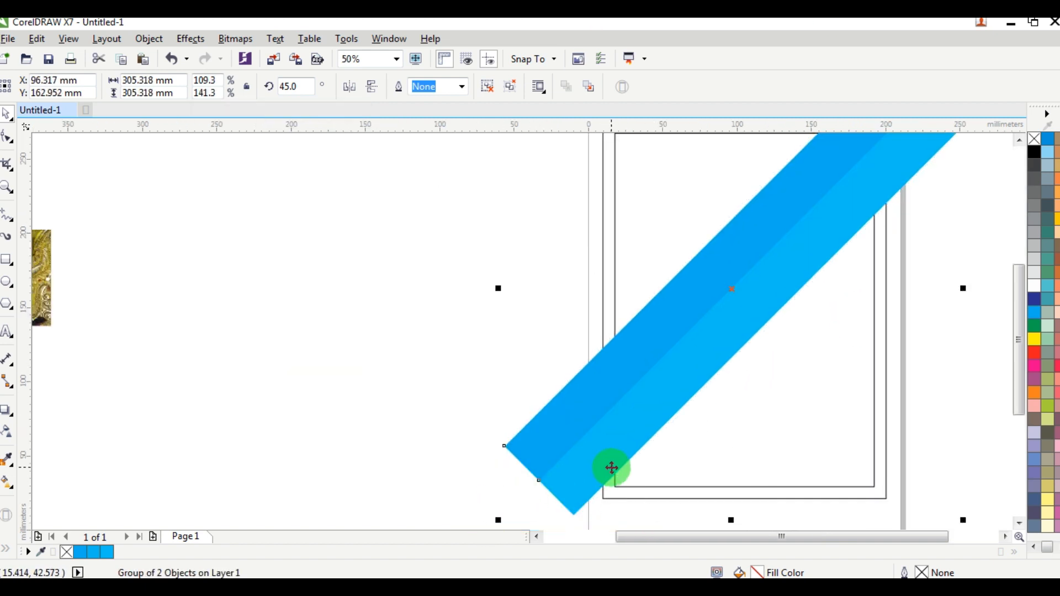
scroll(611, 466, "down", 1)
scroll(649, 493, "up", 1)
Rotate the diagonal bars freehand to a steeper angle of about 59.7 degrees.
left_click(580, 407)
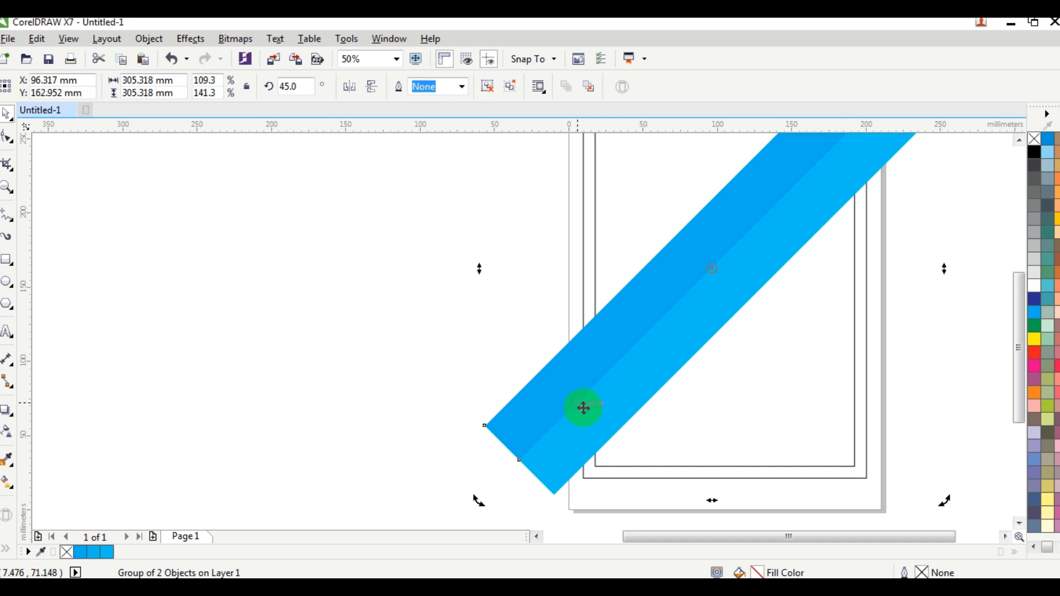
left_click_drag(944, 500, 846, 439)
scroll(845, 436, "down", 2)
scroll(831, 356, "up", 3)
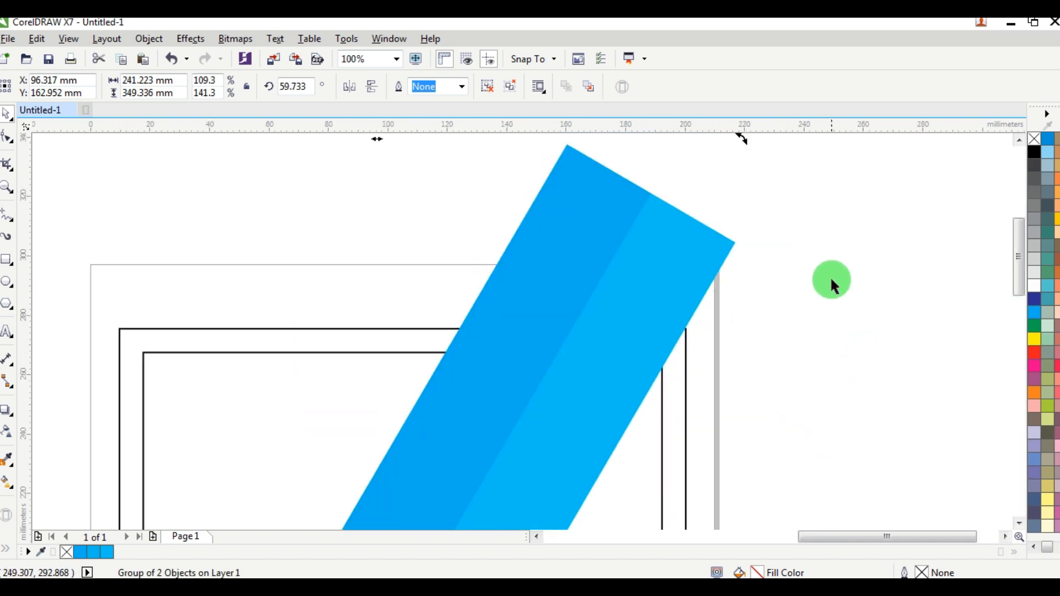
Bring the inner frame in front of the cyan bars, keeping its original position on the page.
left_click(828, 283)
left_click(408, 352)
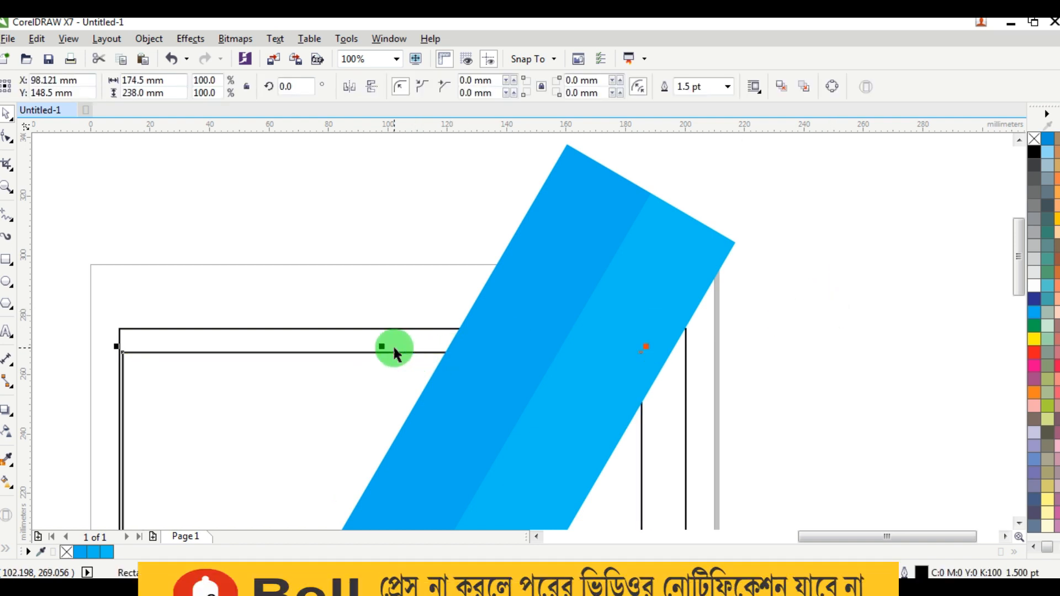
left_click(805, 366)
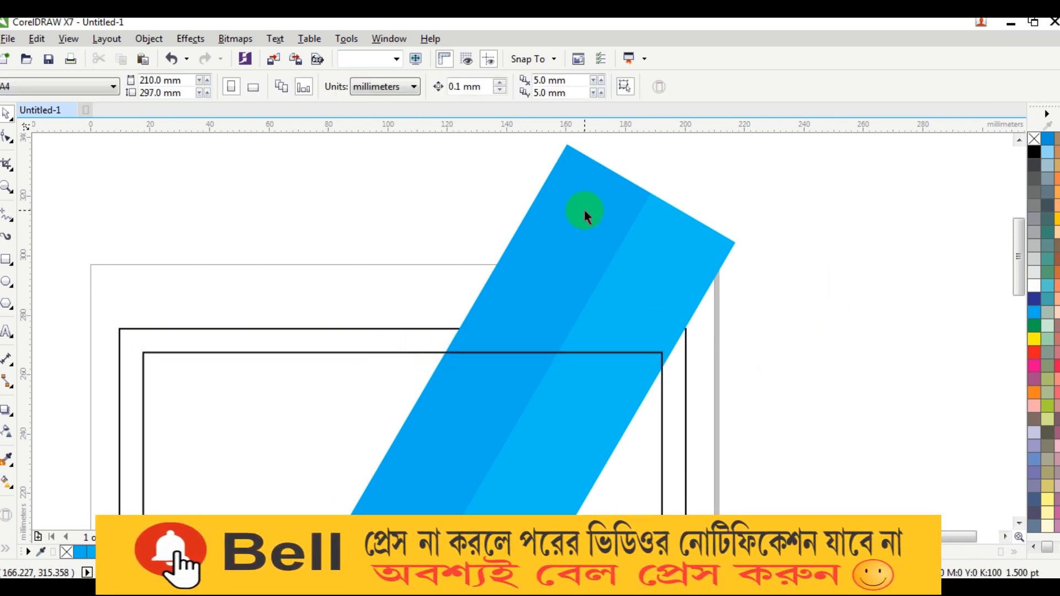
Skew the cyan bars horizontally so their upper end leans to the right, at about 277 mm overall width.
left_click(588, 213)
scroll(668, 249, "down", 1)
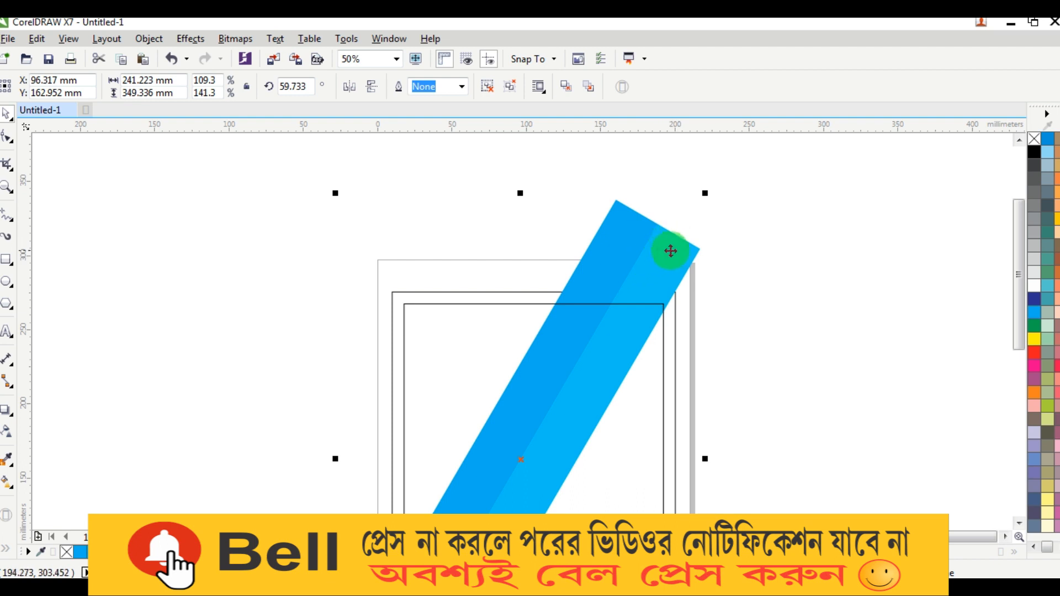
left_click(657, 227)
key("Escape")
left_click(641, 243)
left_click(650, 236)
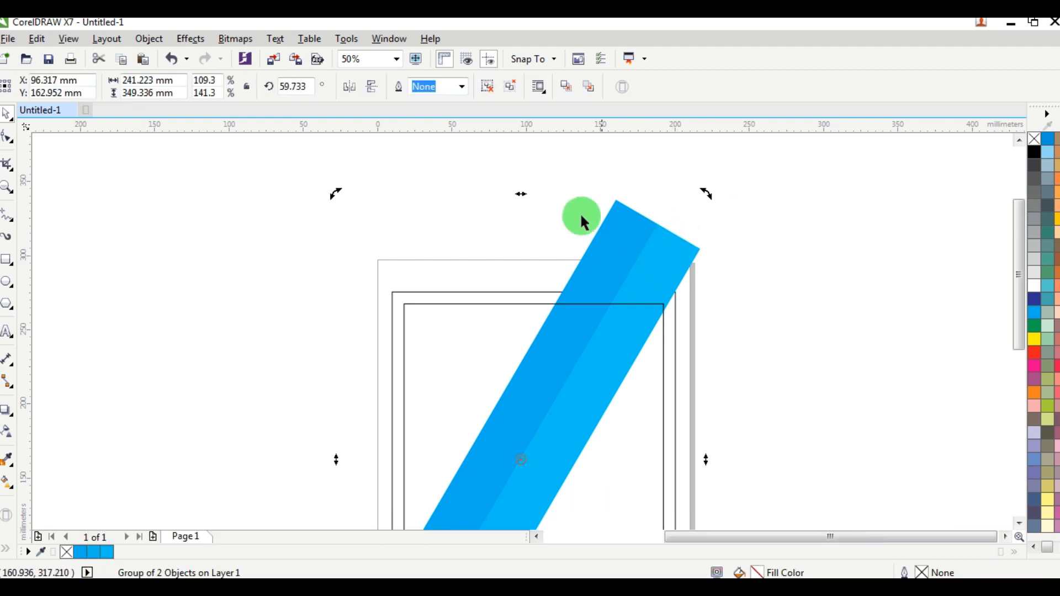
left_click_drag(521, 194, 561, 201)
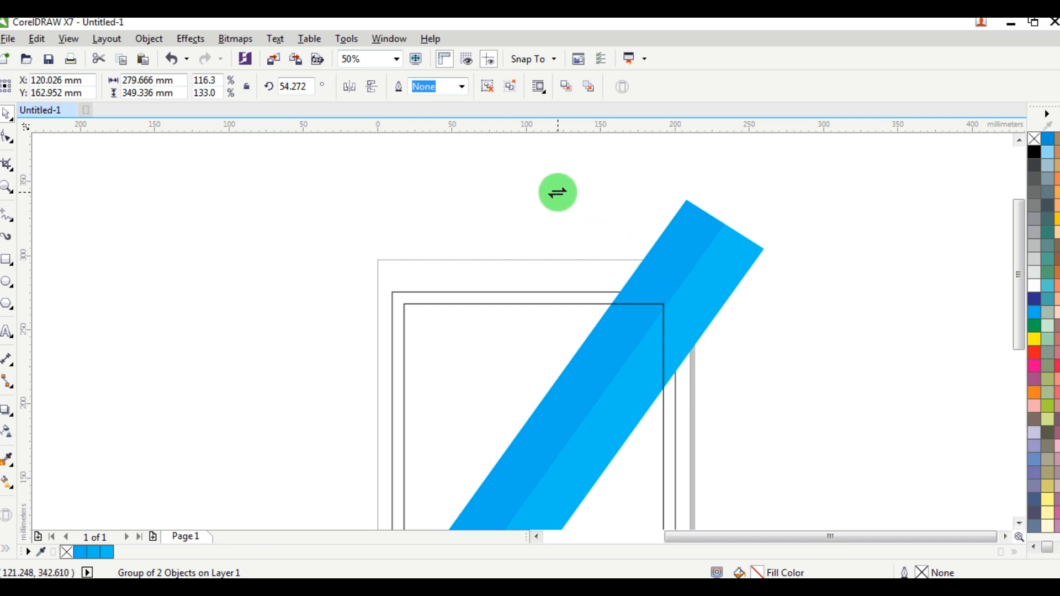
left_click_drag(558, 193, 555, 196)
Skew the lower end of the cyan bars slightly to the left, at about 280 mm overall width.
scroll(572, 293, "down", 3)
scroll(542, 337, "up", 3)
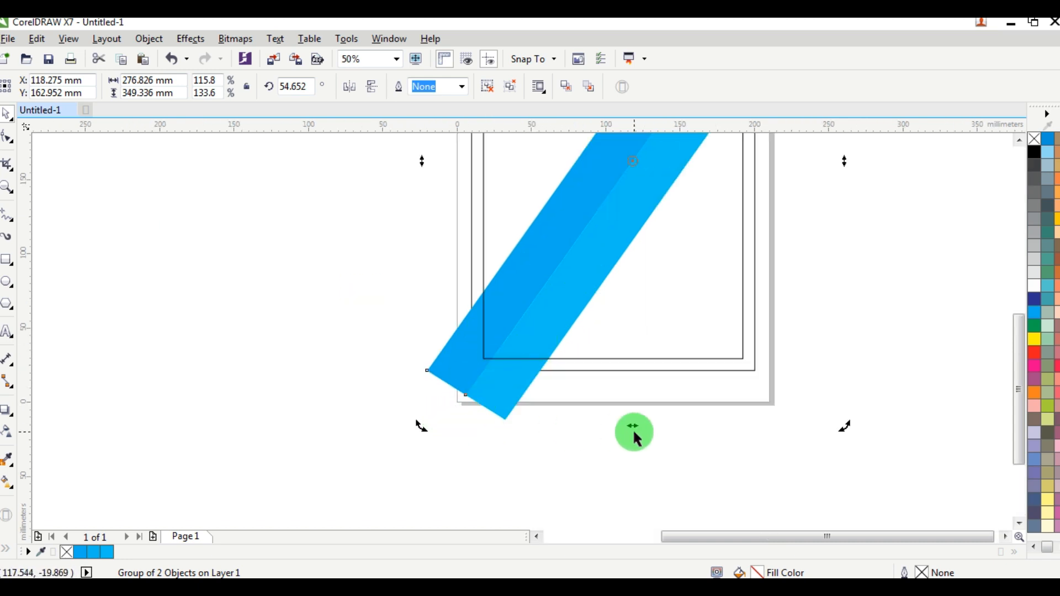
left_click_drag(635, 427, 624, 424)
scroll(664, 390, "down", 2)
scroll(693, 214, "up", 2)
scroll(761, 258, "down", 2)
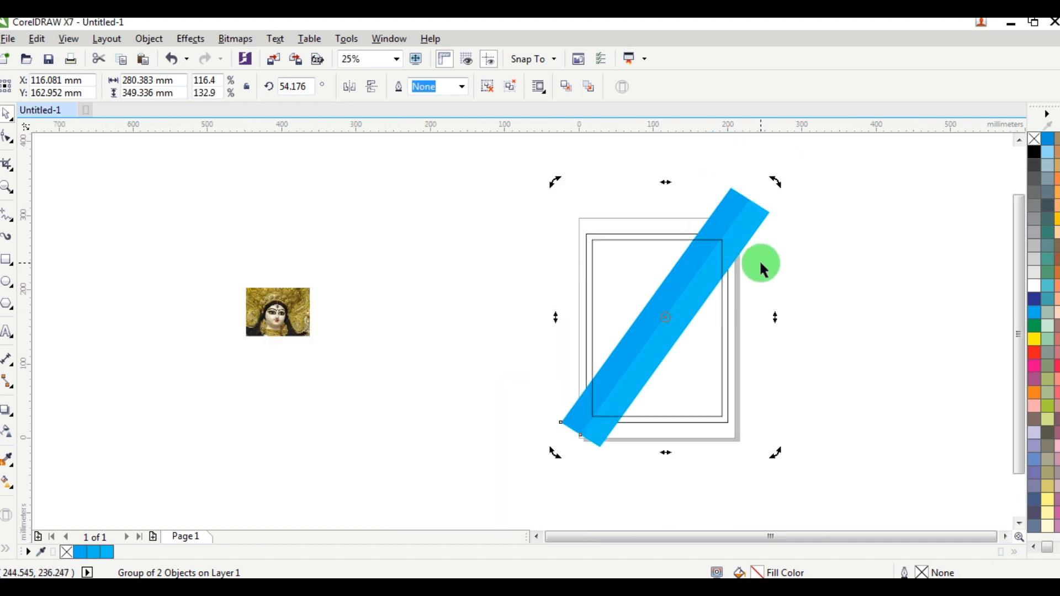
PowerClip the group of diagonal cyan bars inside the inner frame.
left_click(762, 268)
left_click_drag(742, 214, 736, 237)
scroll(678, 276, "up", 1)
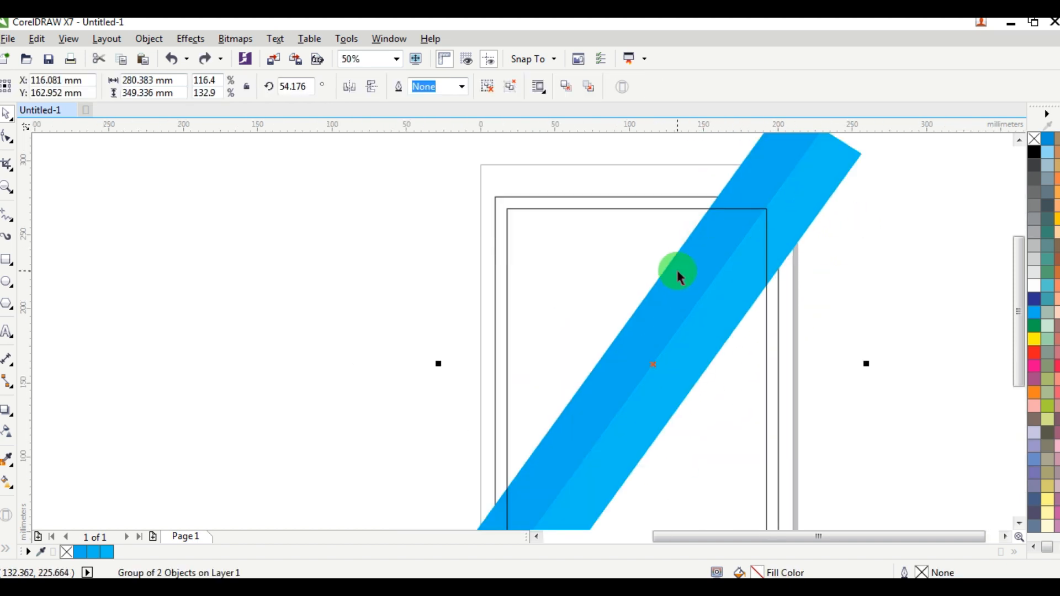
left_click(148, 38)
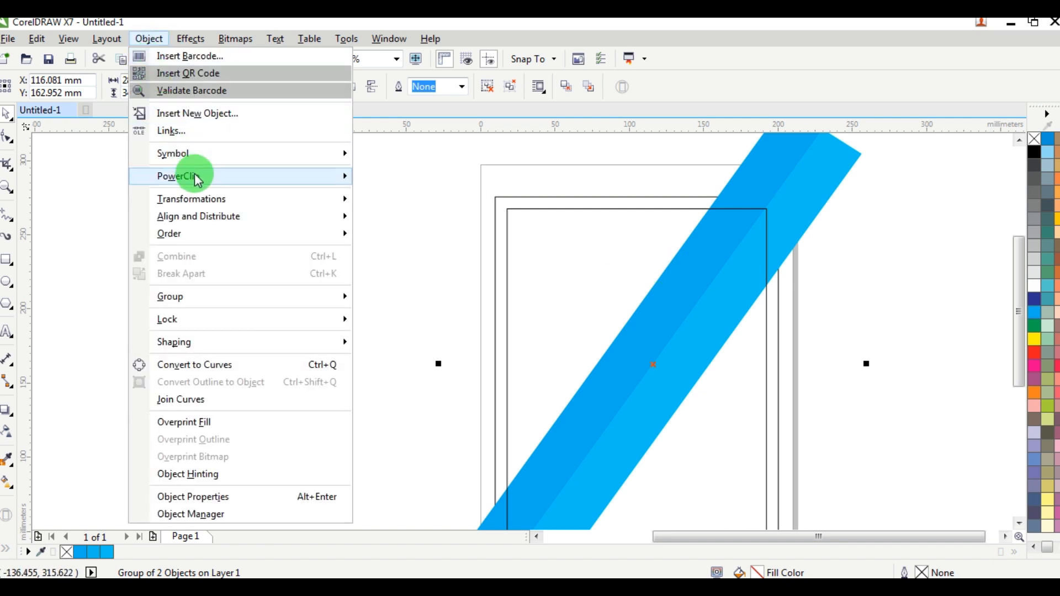
mouse_move(197, 175)
left_click(450, 180)
left_click(530, 237)
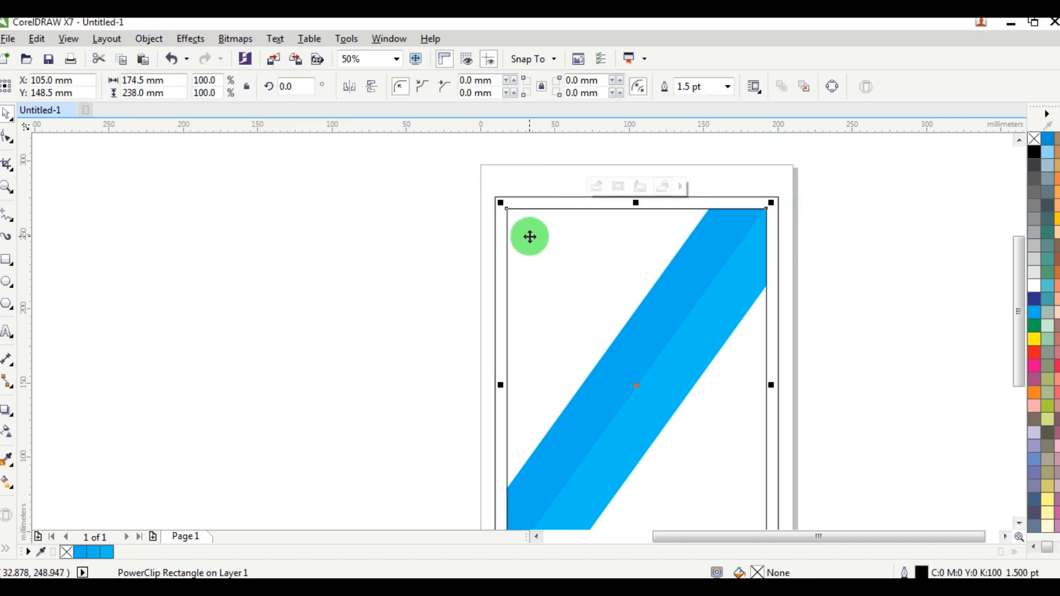
key("Escape")
Examine the clipped diagonal bars at the inner frame's edges and along their colour seam.
scroll(744, 223, "up", 2)
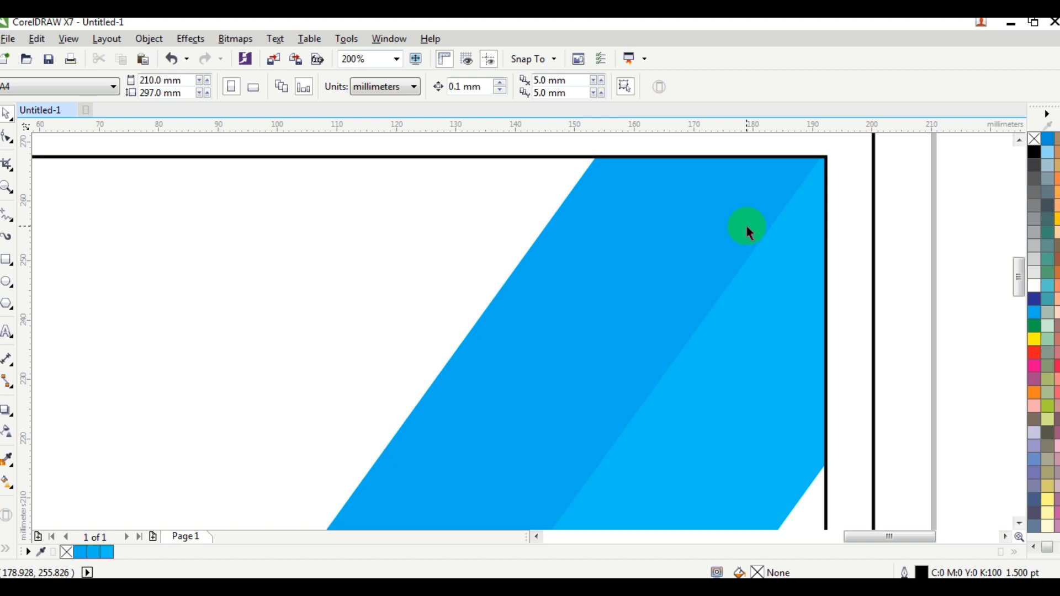
scroll(744, 223, "down", 1)
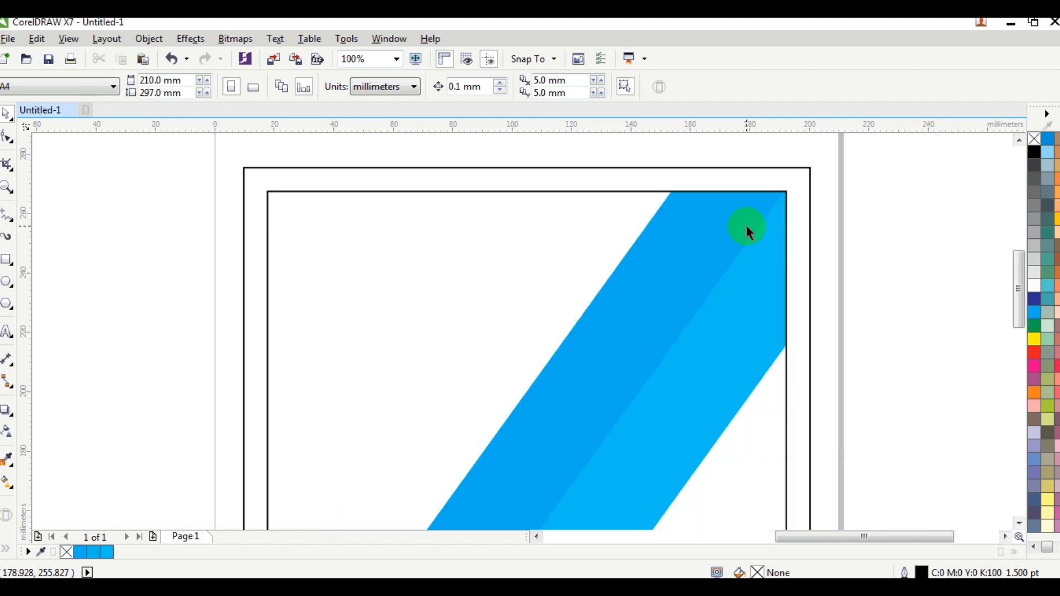
scroll(748, 232, "down", 1)
scroll(639, 393, "up", 3)
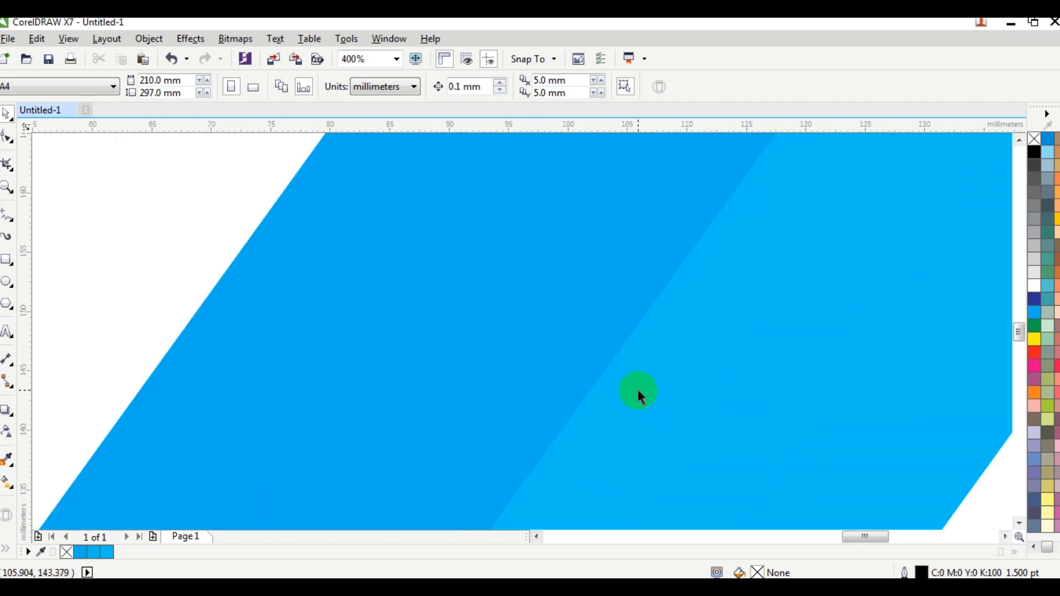
scroll(639, 391, "down", 2)
scroll(639, 385, "down", 1)
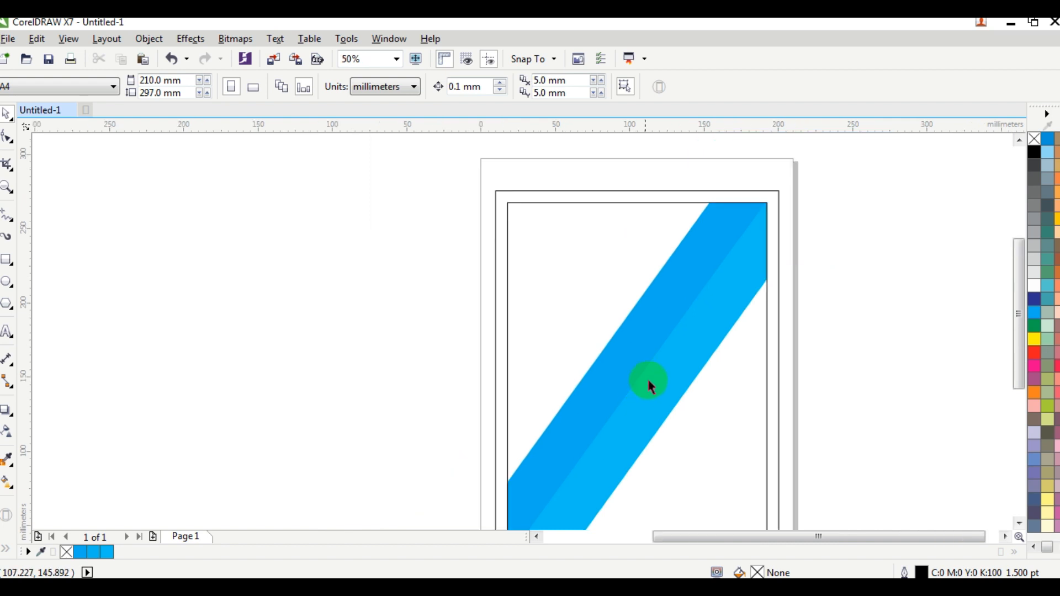
scroll(734, 353, "down", 1)
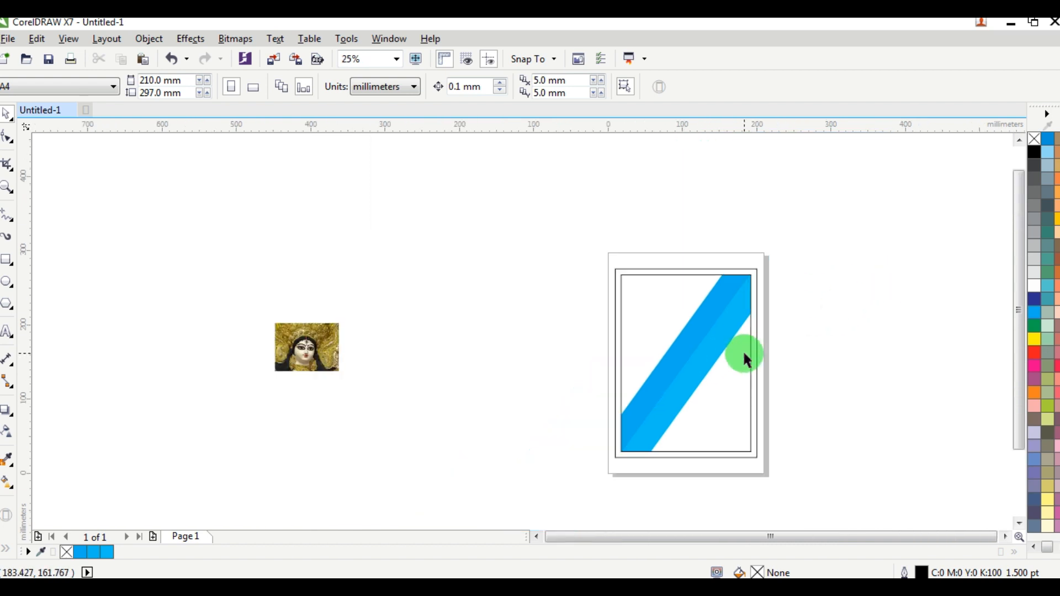
Fill the inner frame behind the cyan bars with yellow, C 0, M 20, Y 100, K 0.
left_click_drag(666, 280, 662, 293)
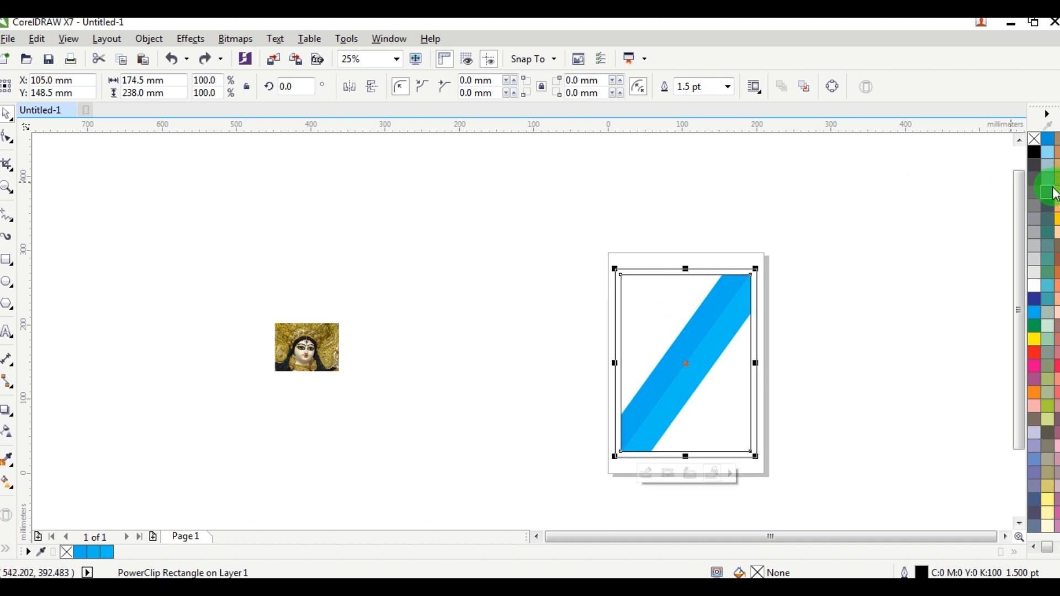
left_click(1055, 219)
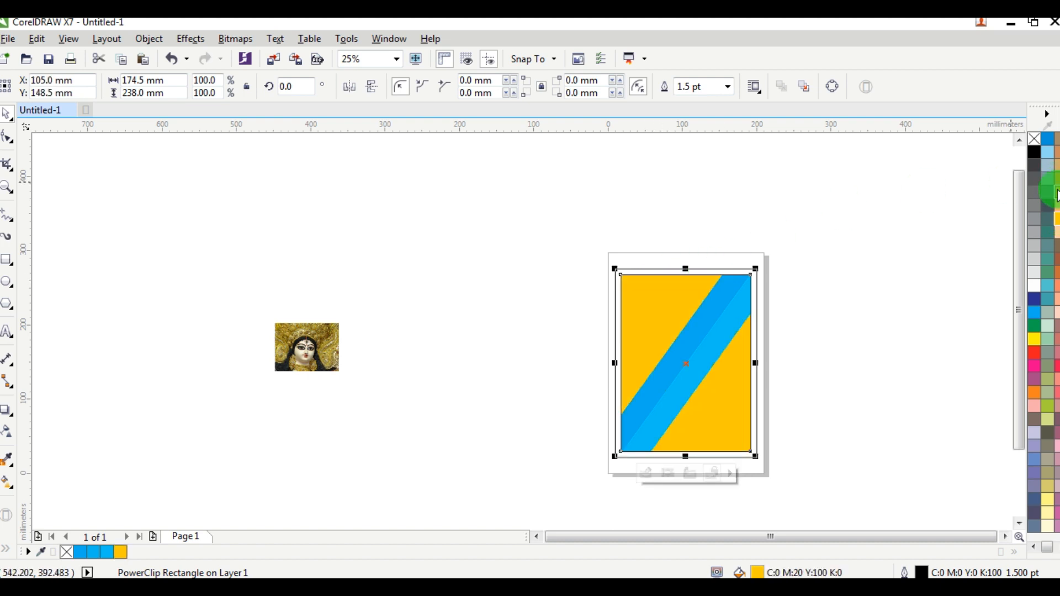
Remove the inner frame's outline, and give the outer frame a C 100, M 100, Y 0, K 0 fill with no outline.
right_click(1034, 139)
left_click(797, 208)
scroll(717, 271, "up", 4)
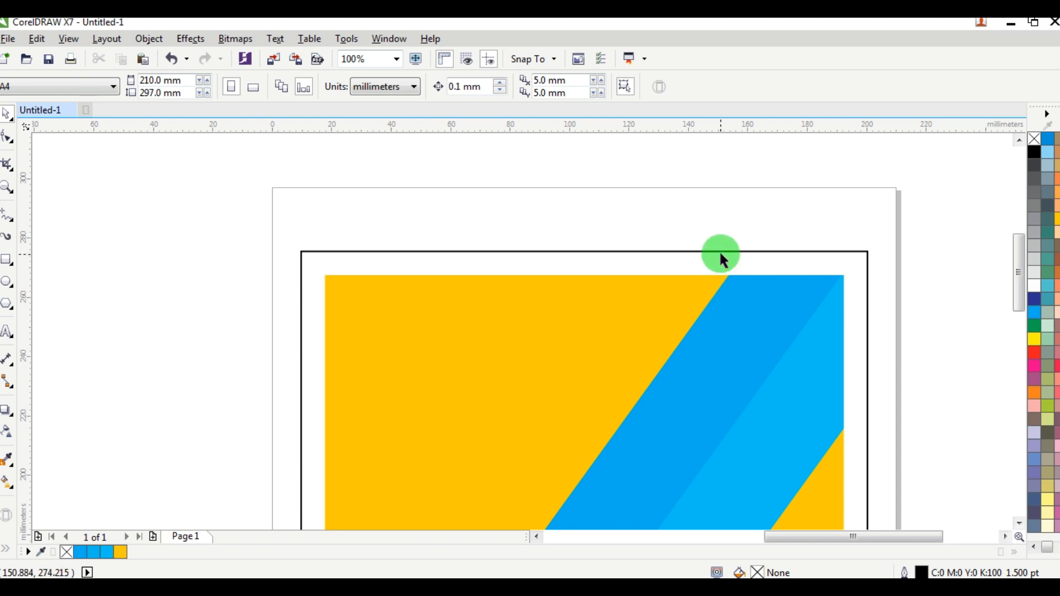
left_click(723, 254)
left_click(1035, 298)
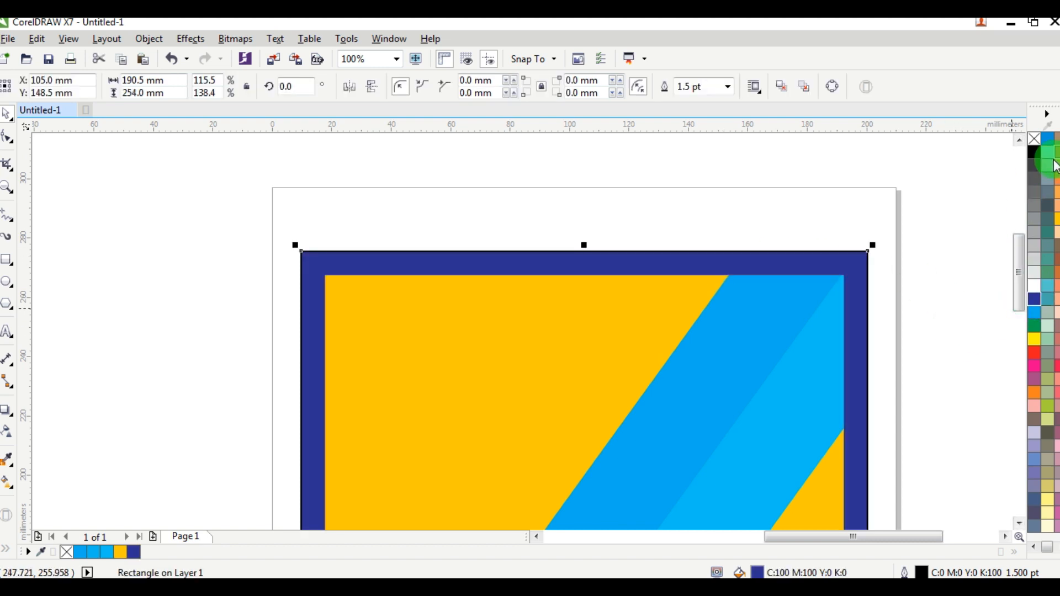
right_click(1035, 138)
left_click(856, 174)
scroll(760, 253, "down", 8)
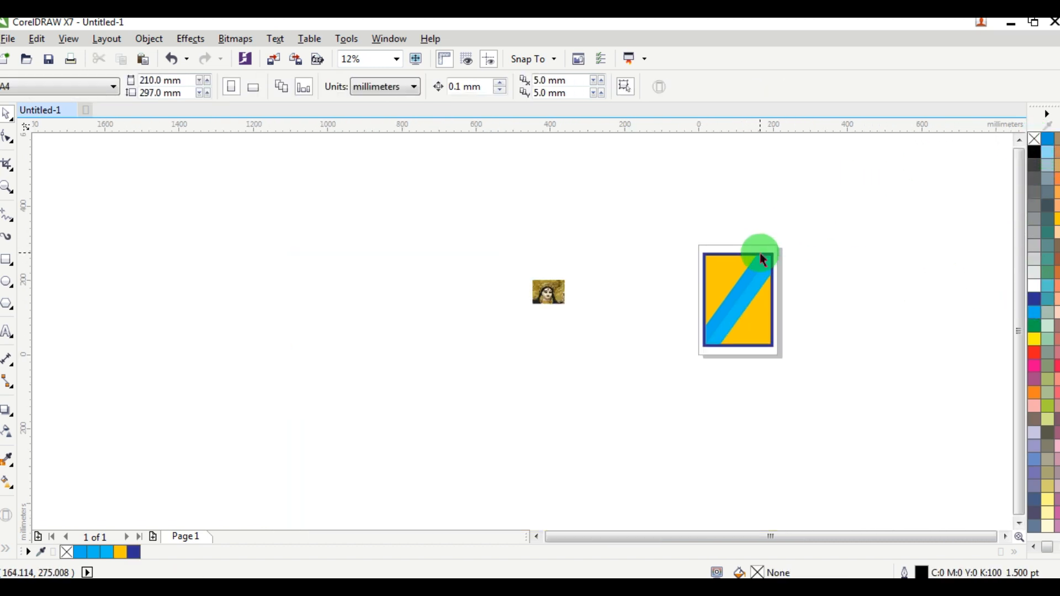
Draw a polygon over the diagonal bars and set it to 6 sides, about 118 mm wide and 136 mm high.
scroll(767, 279, "up", 6)
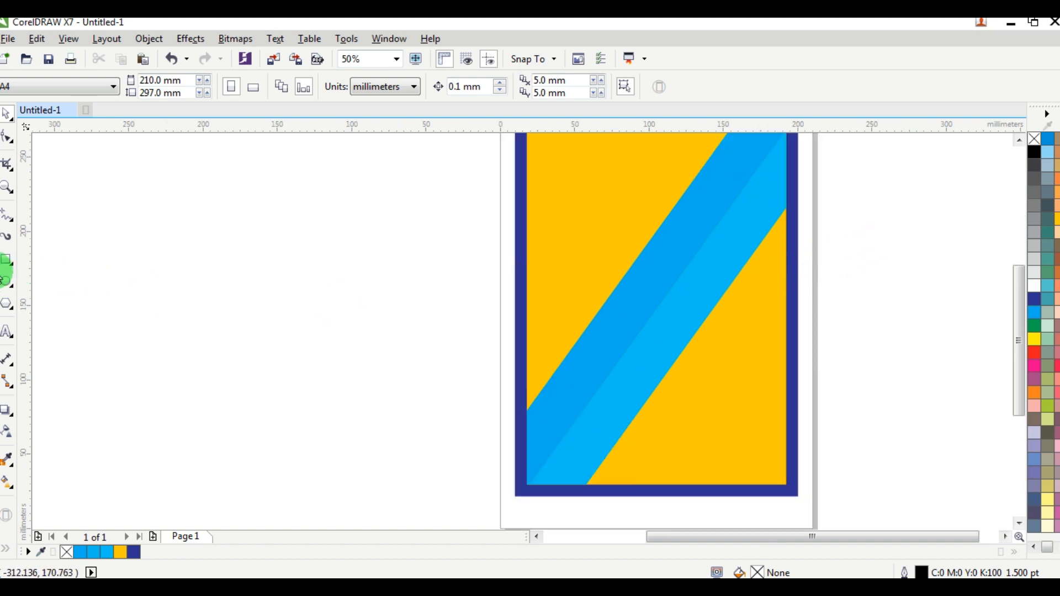
left_click(7, 305)
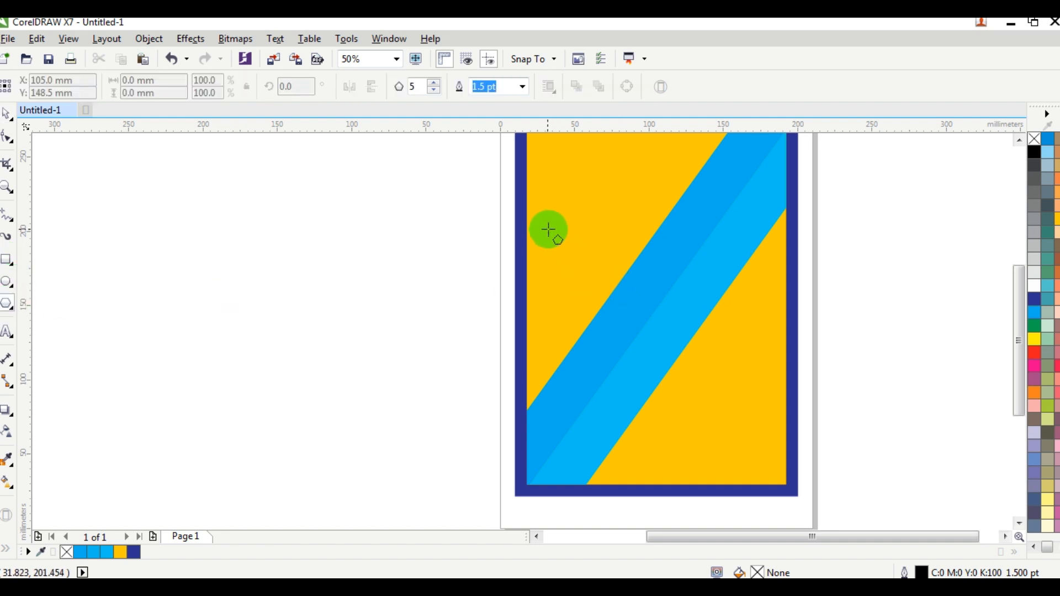
left_click_drag(548, 229, 750, 423)
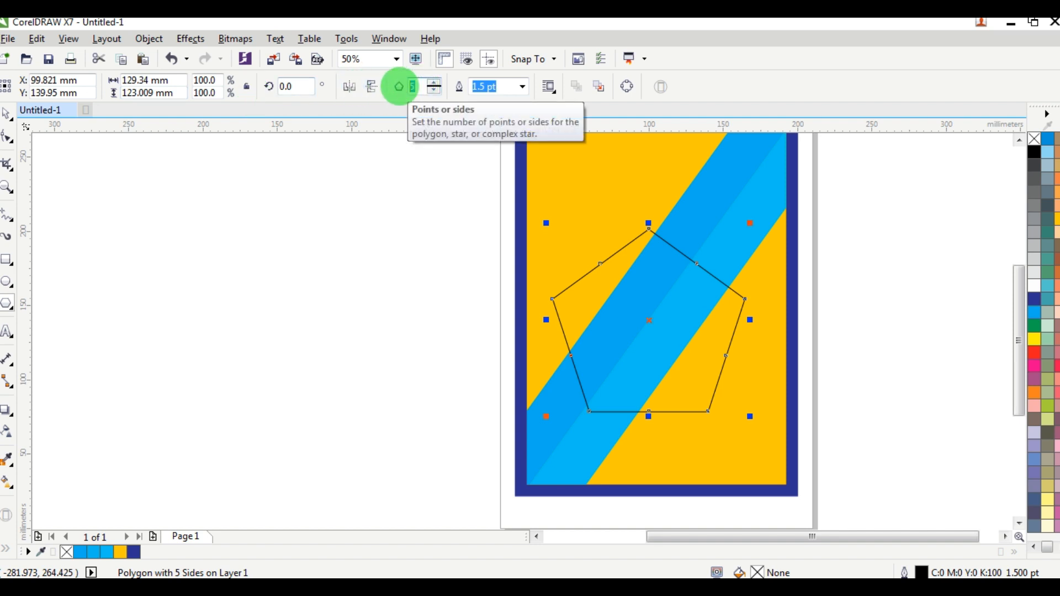
type("6")
key("Return")
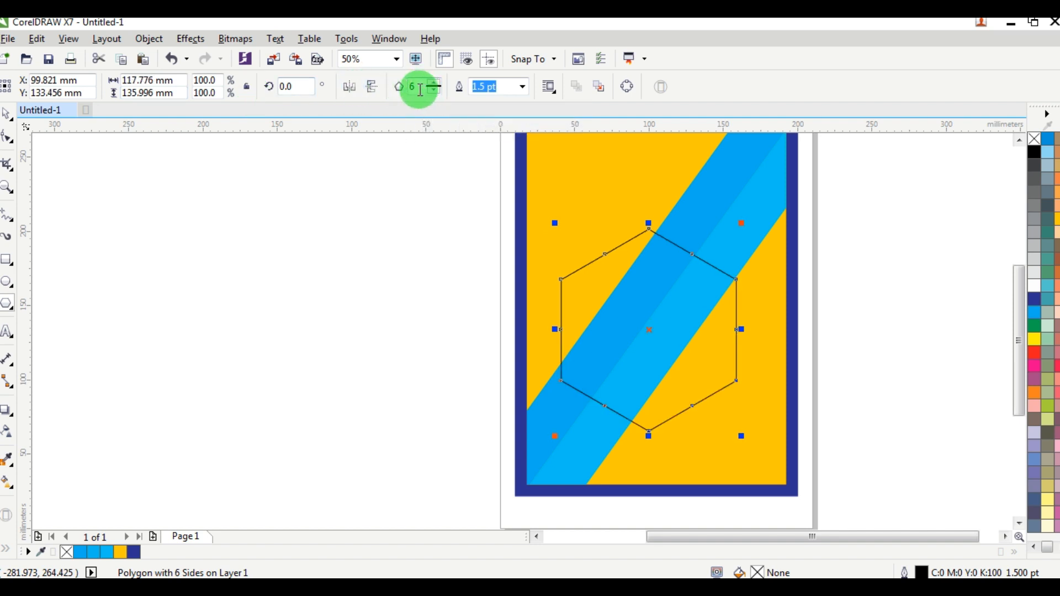
Rotate the hexagon to 90 degrees.
left_click_drag(304, 87, 221, 78)
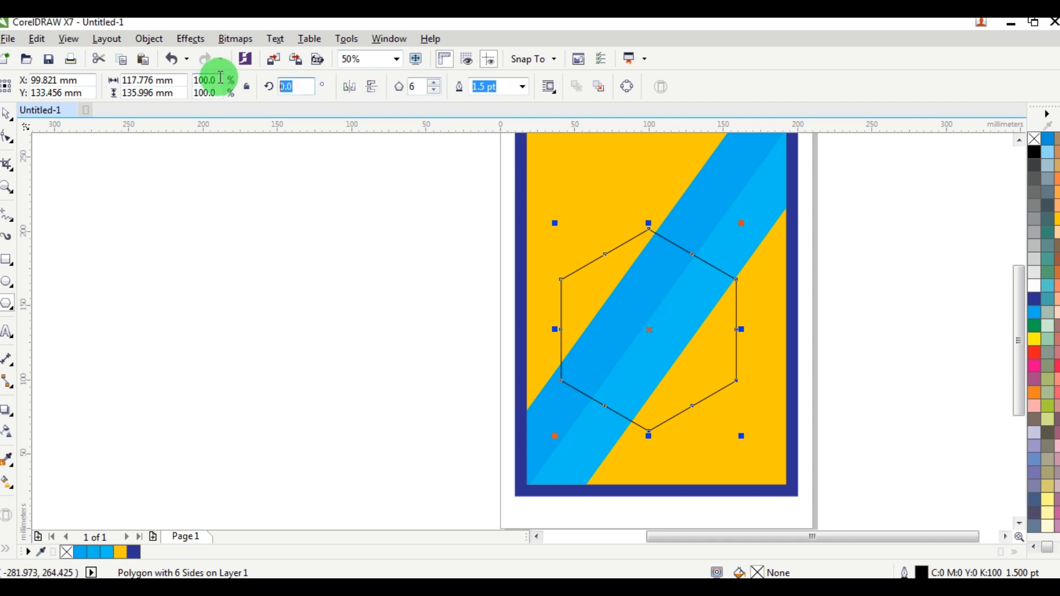
type("90")
key("Return")
left_click(8, 110)
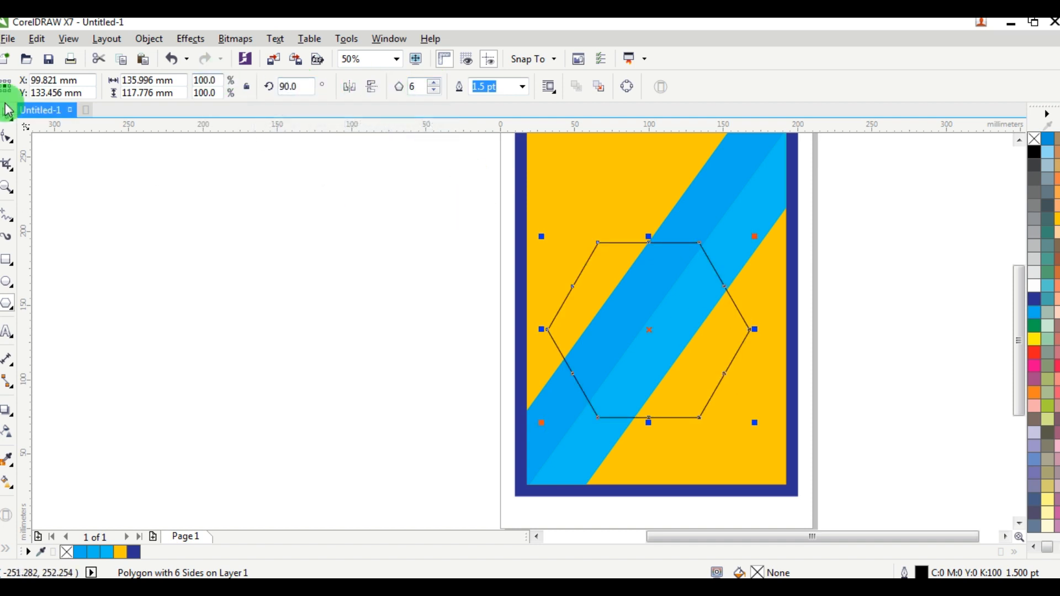
Align the hexagon horizontally and vertically with the centre of the yellow inner frame.
scroll(367, 272, "down", 1)
scroll(482, 263, "up", 1)
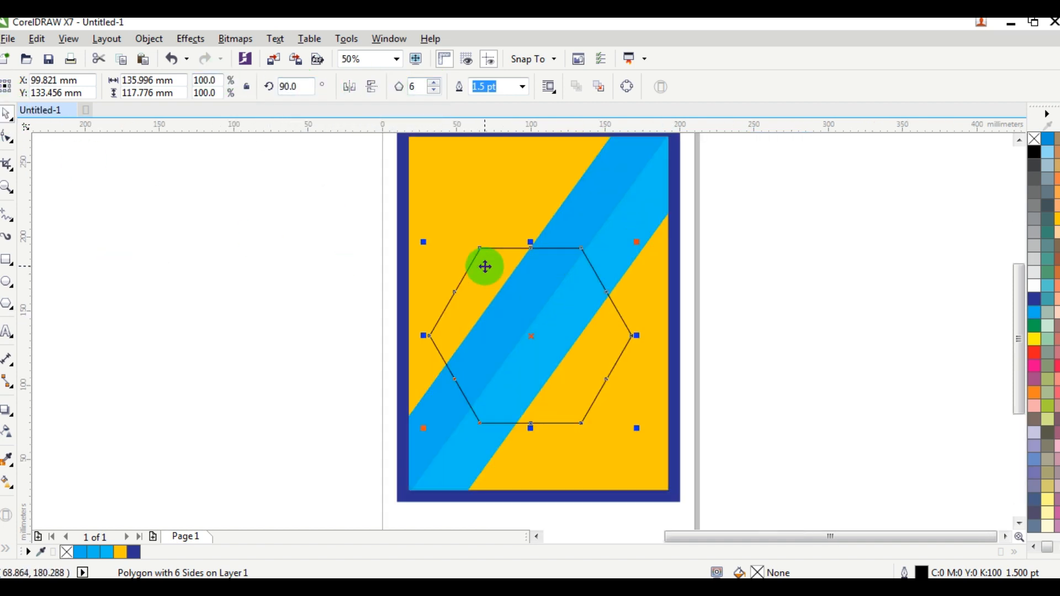
left_click(767, 216)
left_click(489, 249)
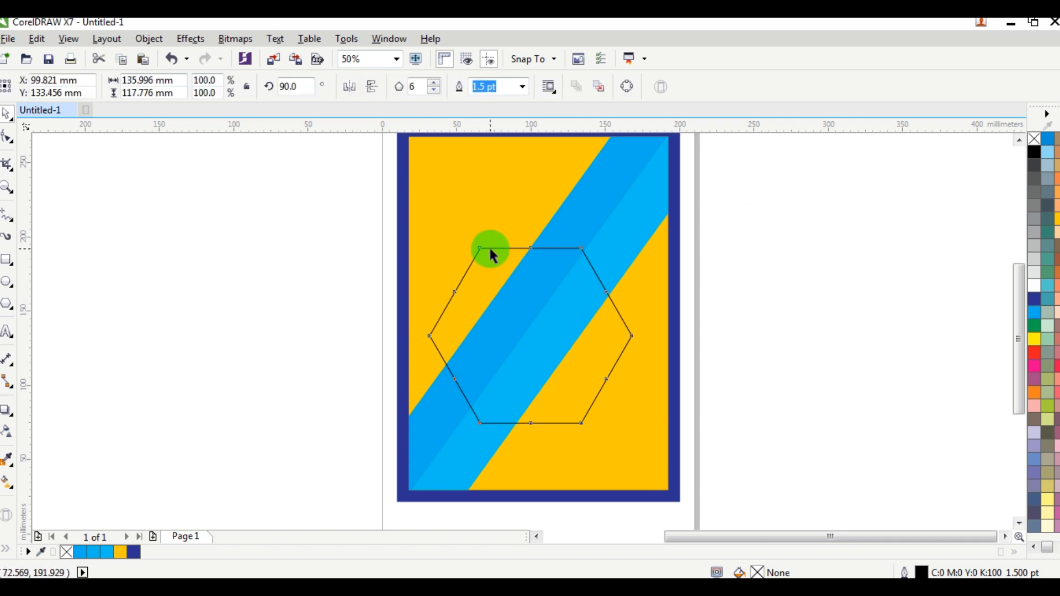
left_click(481, 211, "shift")
key("c")
key("e")
Enlarge the hexagon proportionally around its centre to about 142 mm wide and 123 mm high.
left_click_drag(726, 194, 479, 342)
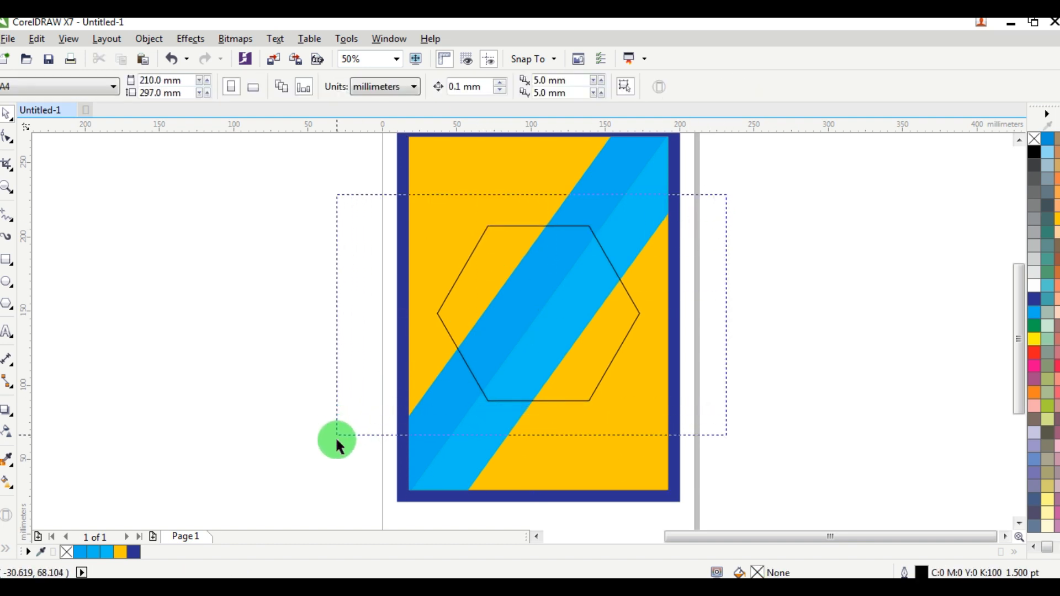
left_click_drag(337, 444, 336, 445)
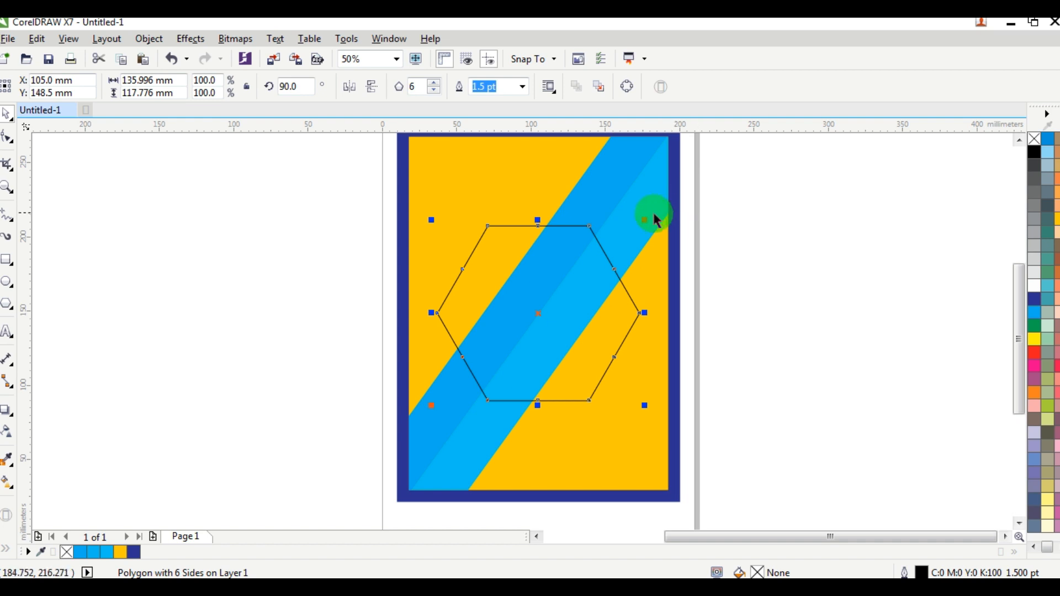
left_click_drag(642, 222, 649, 217)
Apply a one-step inside contour with a 6 mm offset to the hexagon.
scroll(590, 236, "up", 1)
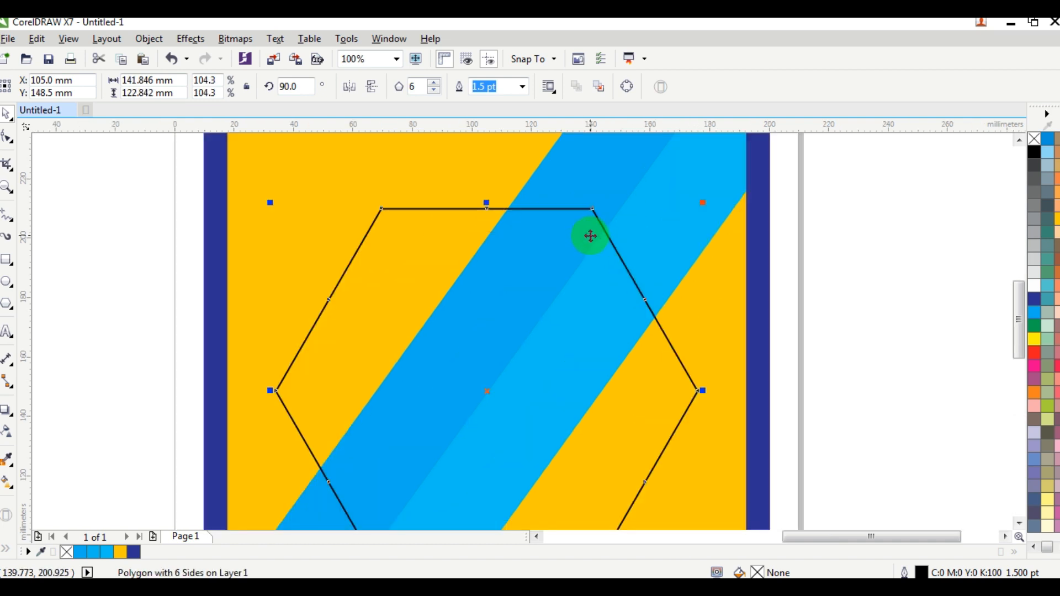
left_click(190, 39)
left_click(226, 149)
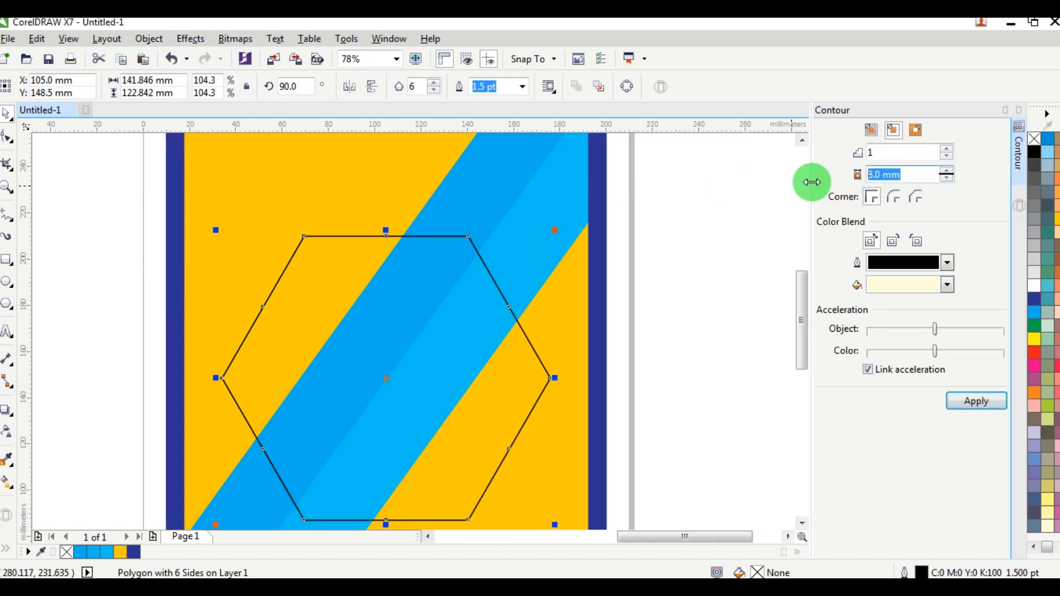
type("6")
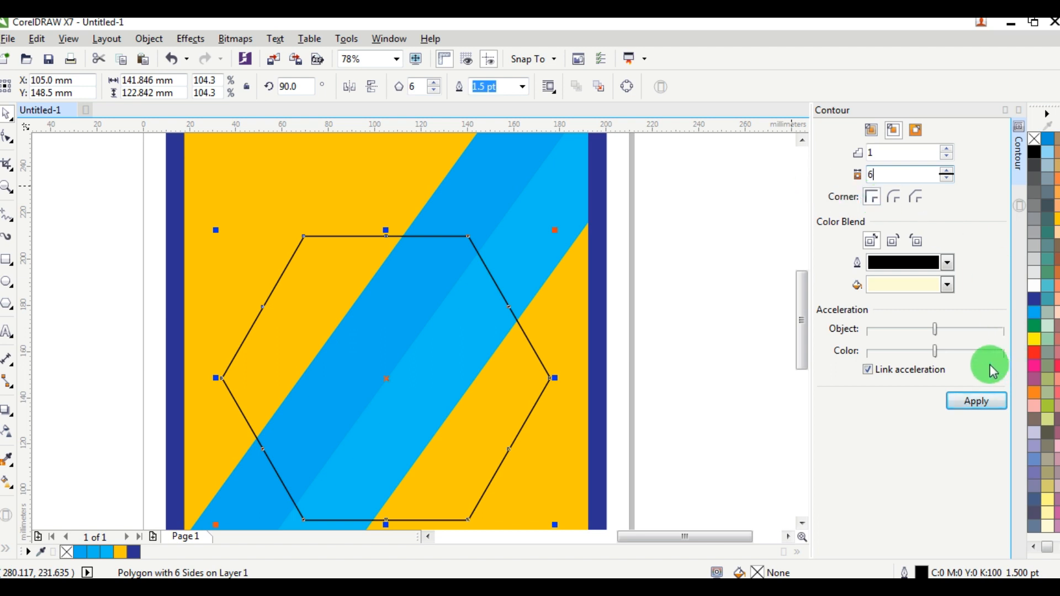
left_click(983, 403)
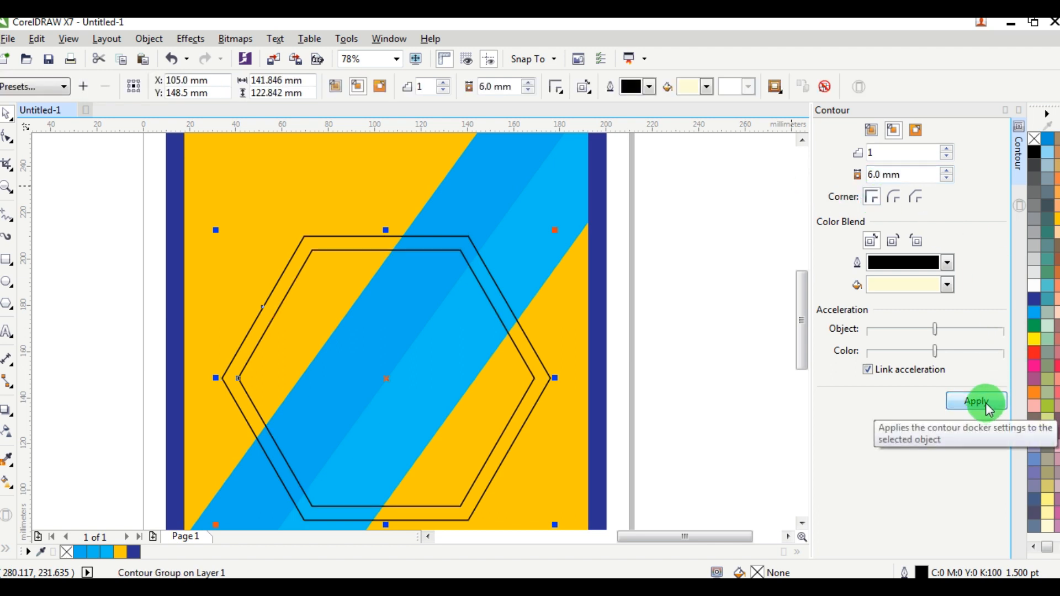
Break the hexagon's contour group apart and select the separated inner hexagon.
left_click(146, 39)
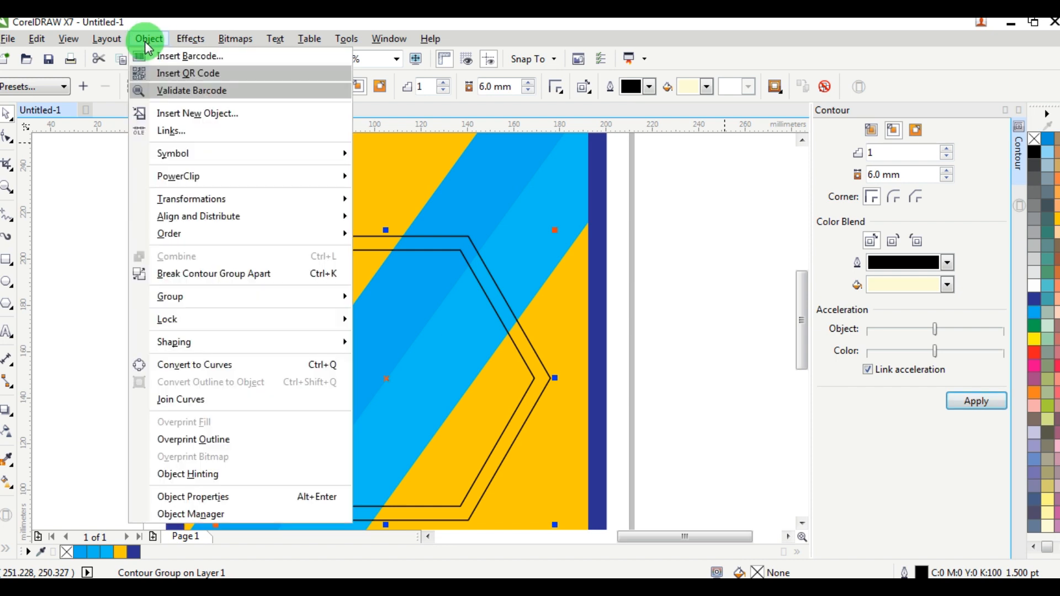
left_click(236, 274)
left_click(634, 208)
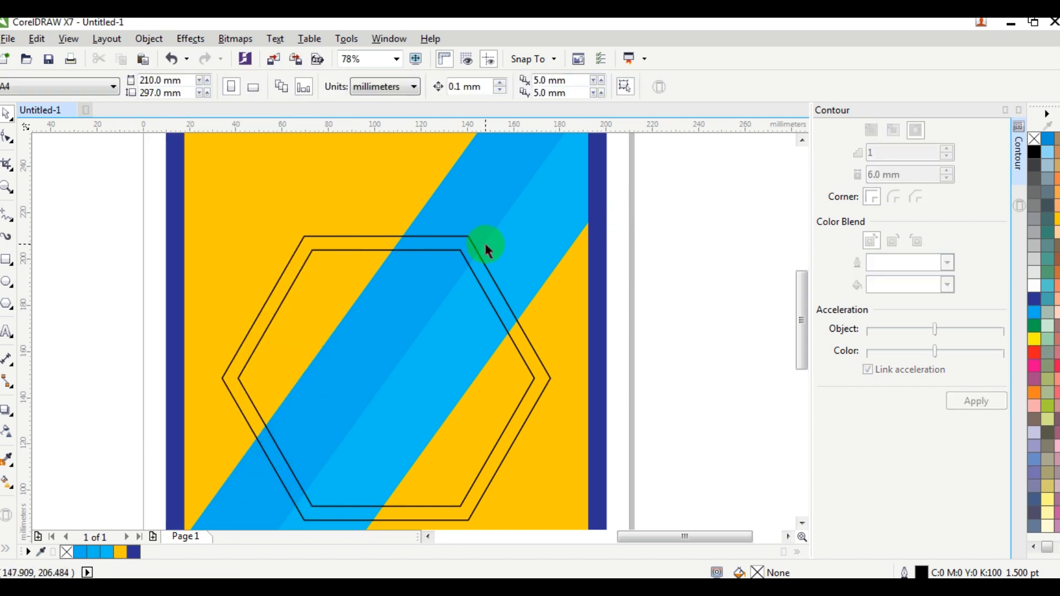
left_click_drag(462, 255, 503, 292)
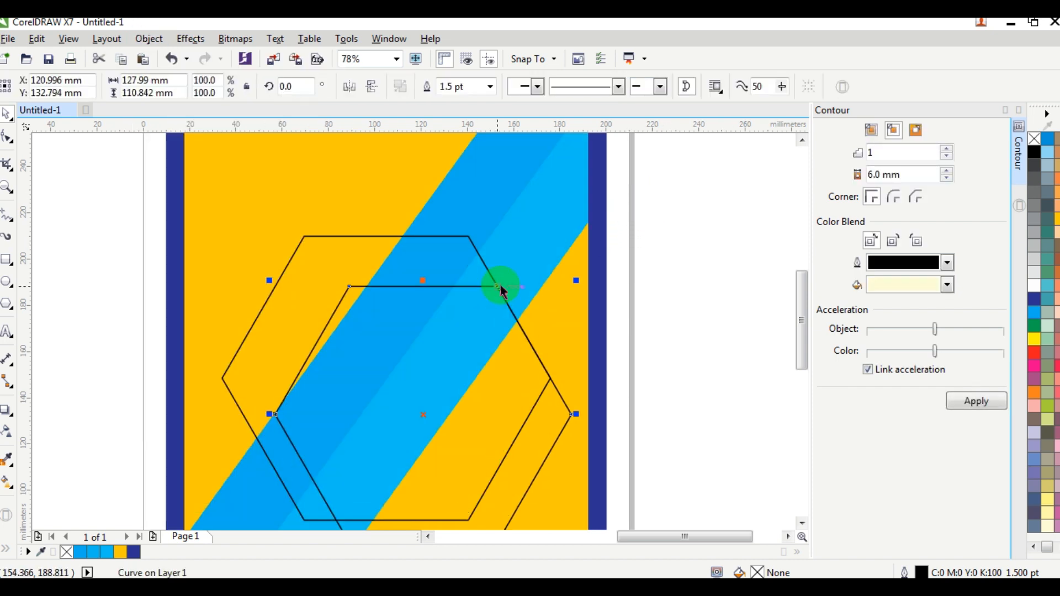
key("ctrl+z")
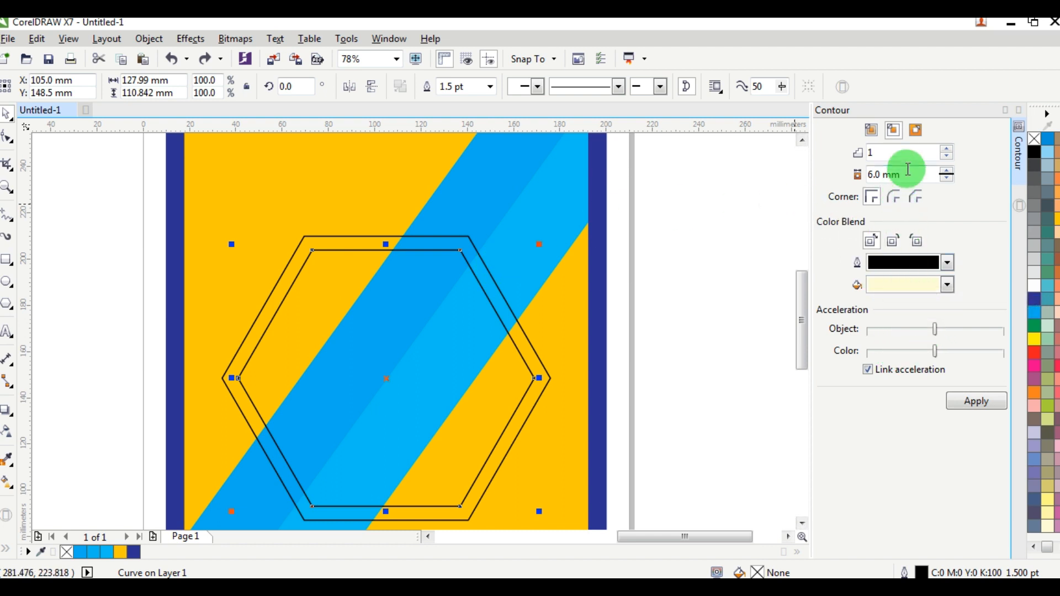
Try inside contours of 15 mm and 12 mm on the inner hexagon, undoing each.
left_click_drag(905, 174, 801, 178)
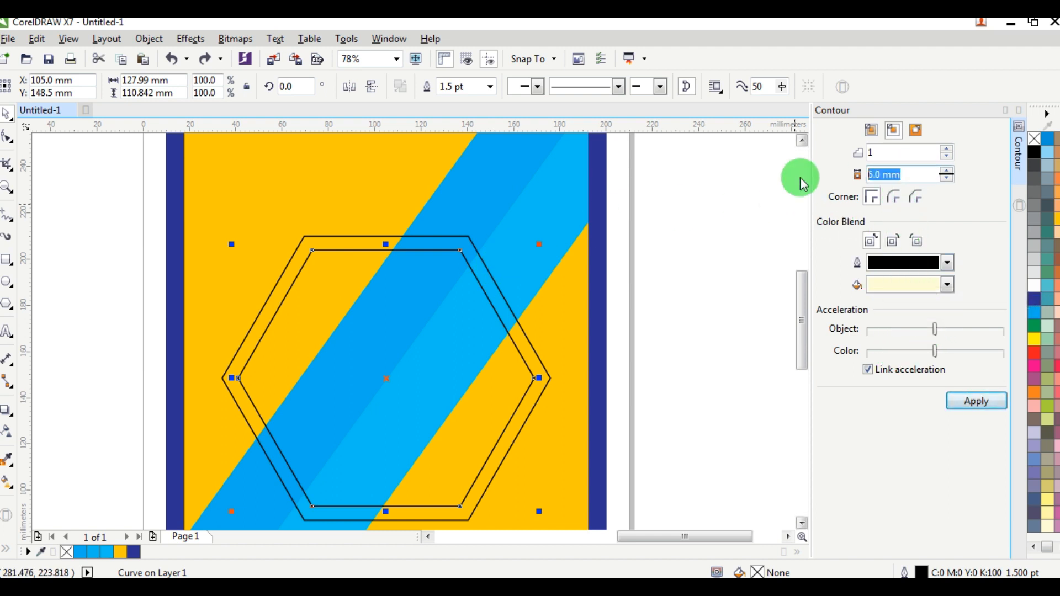
left_click(967, 406)
key("ctrl+z")
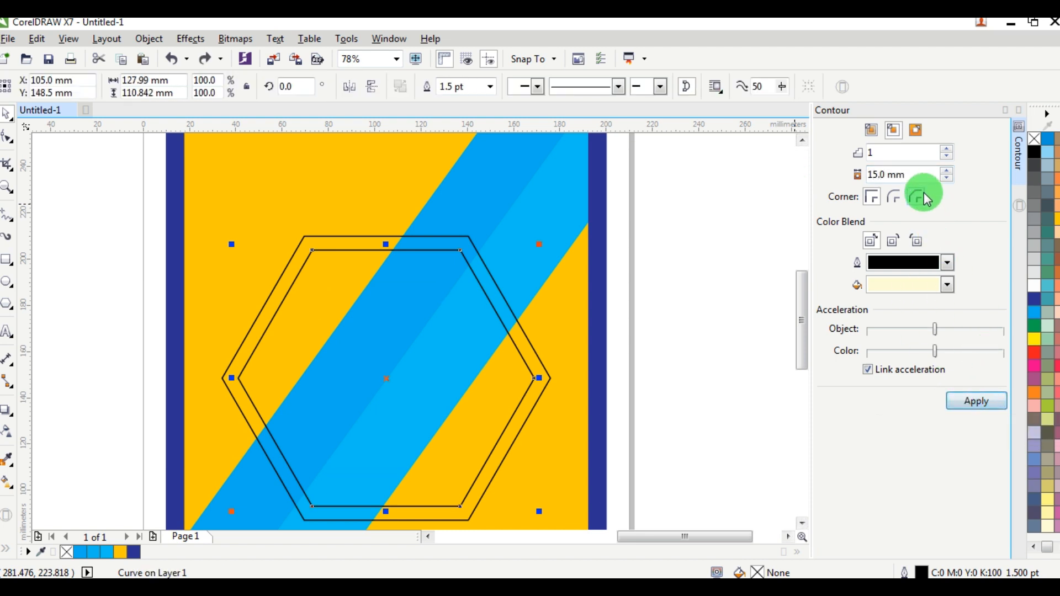
left_click_drag(941, 174, 708, 153)
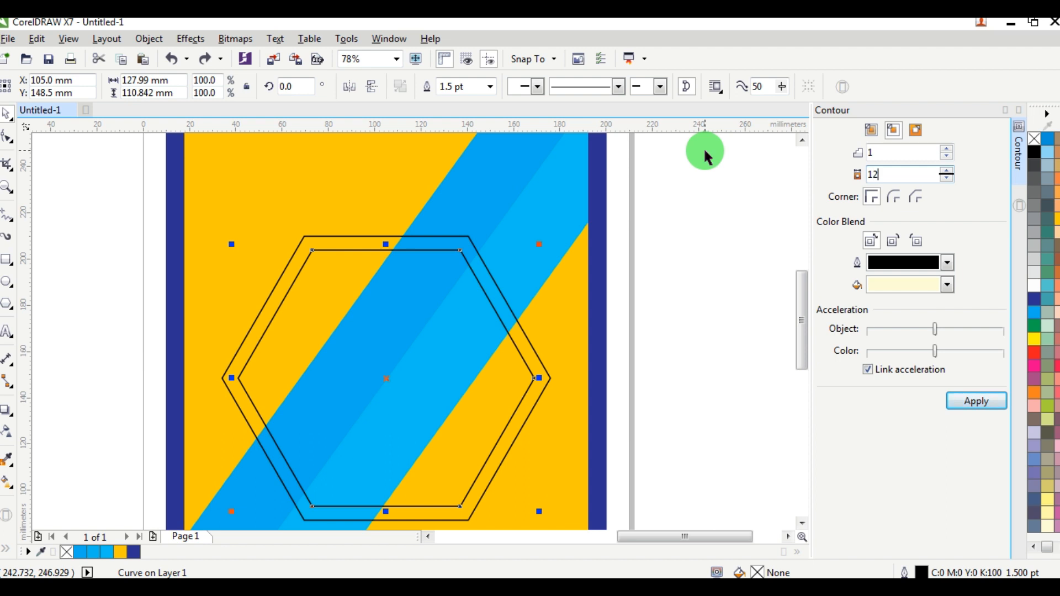
left_click(976, 402)
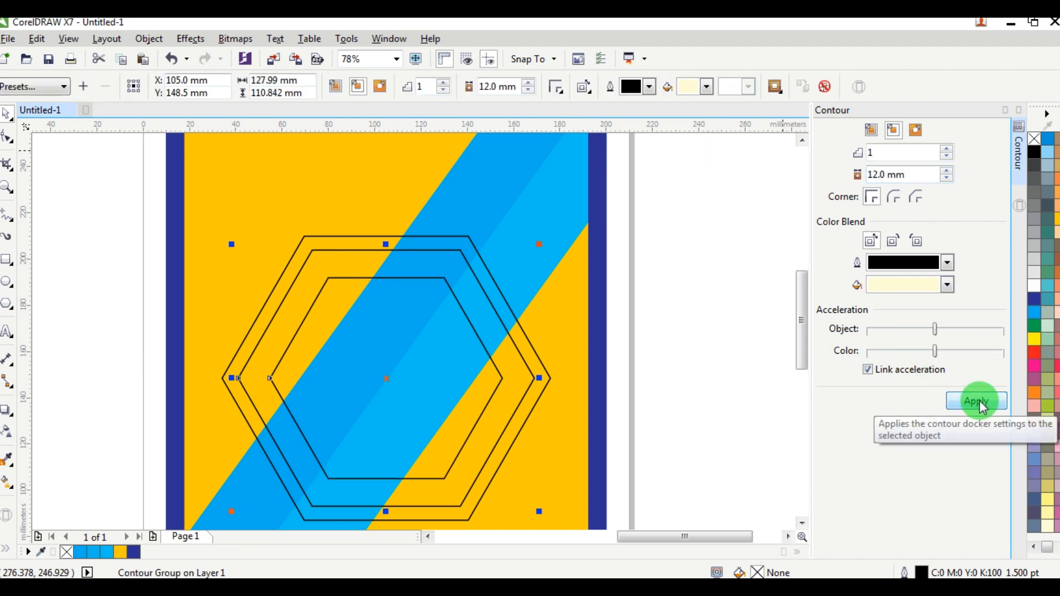
key("ctrl+z")
Apply a one-step 13 mm inside contour to the inner hexagon and break the contour group apart.
left_click_drag(942, 175, 680, 137)
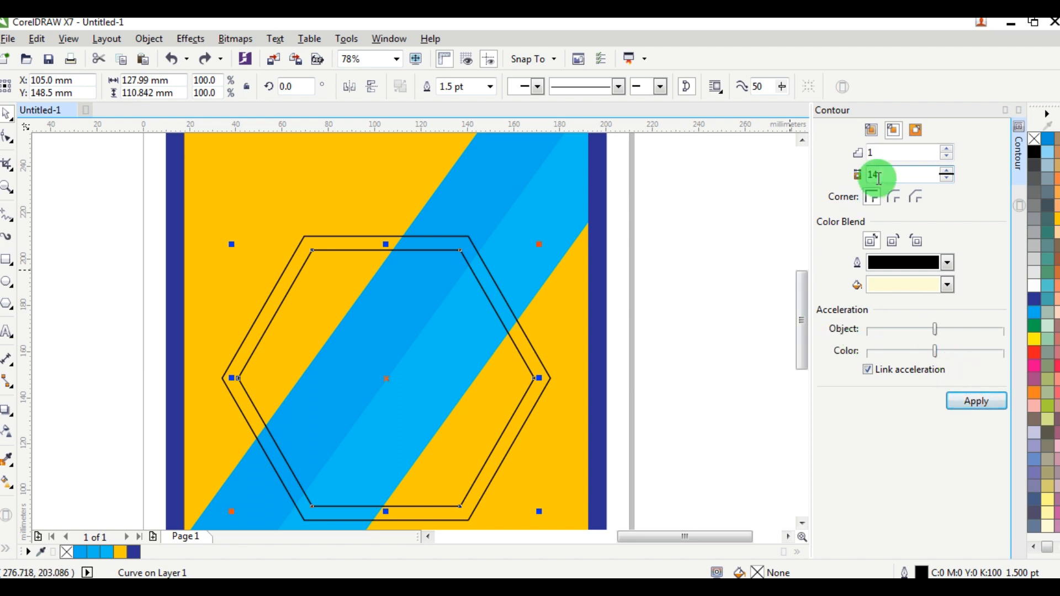
key("BackSpace")
left_click(977, 401)
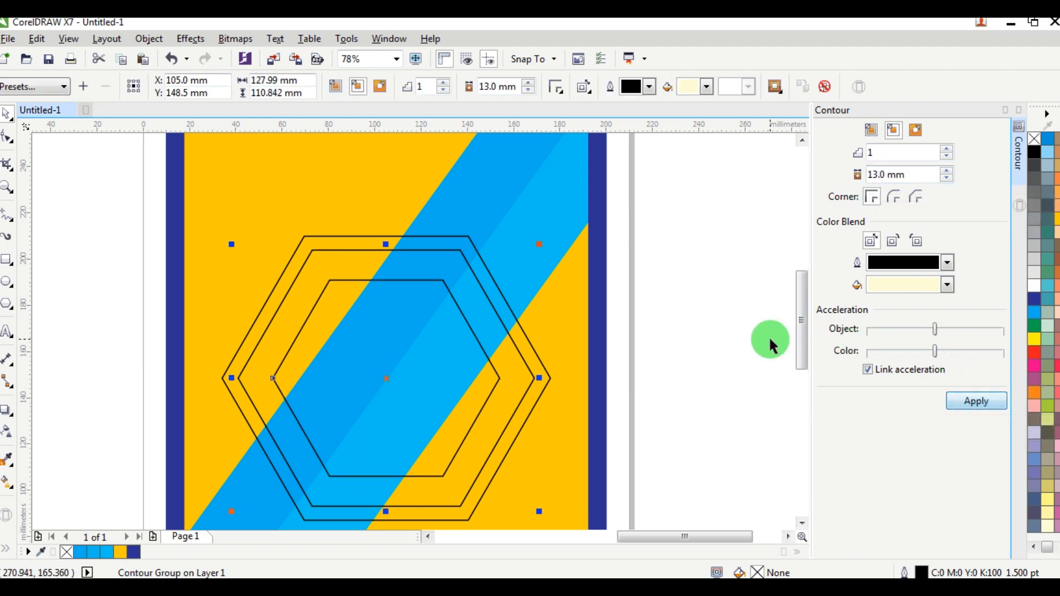
left_click(148, 37)
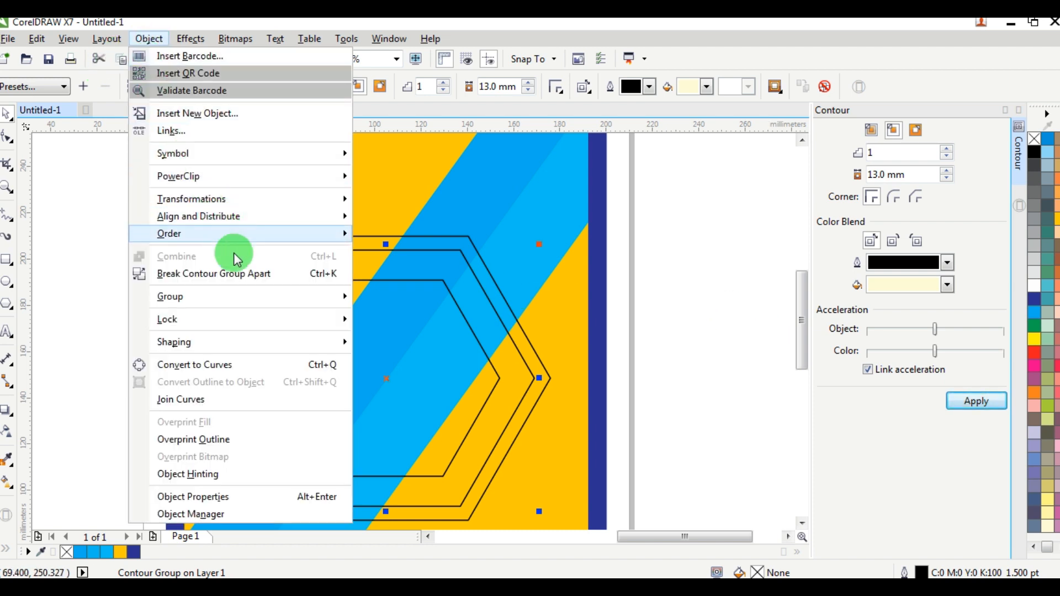
left_click(240, 274)
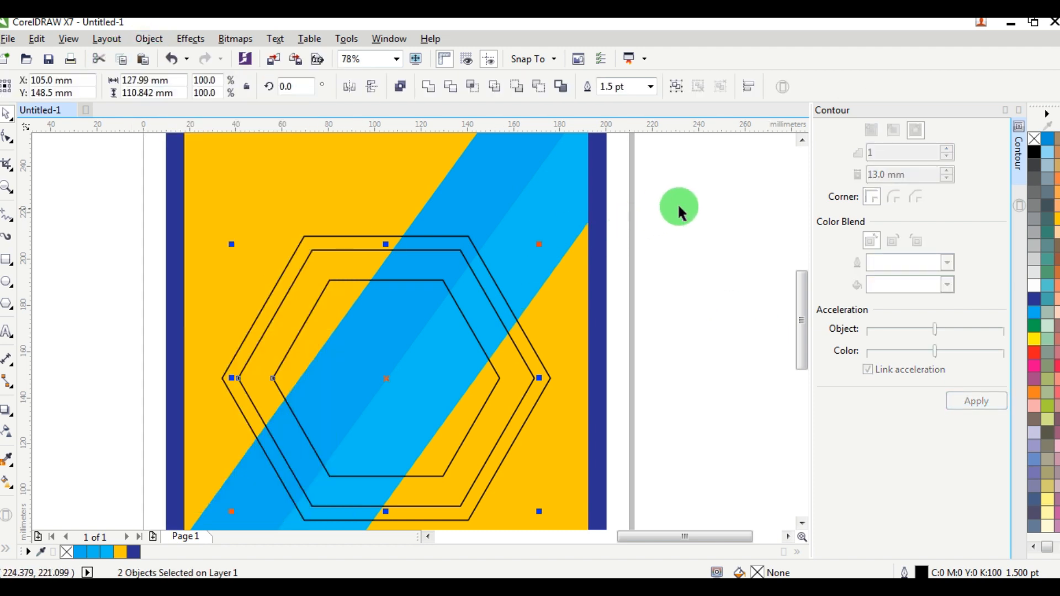
Apply a one-step inside contour with a 6 mm offset to the innermost hexagon.
left_click(408, 281)
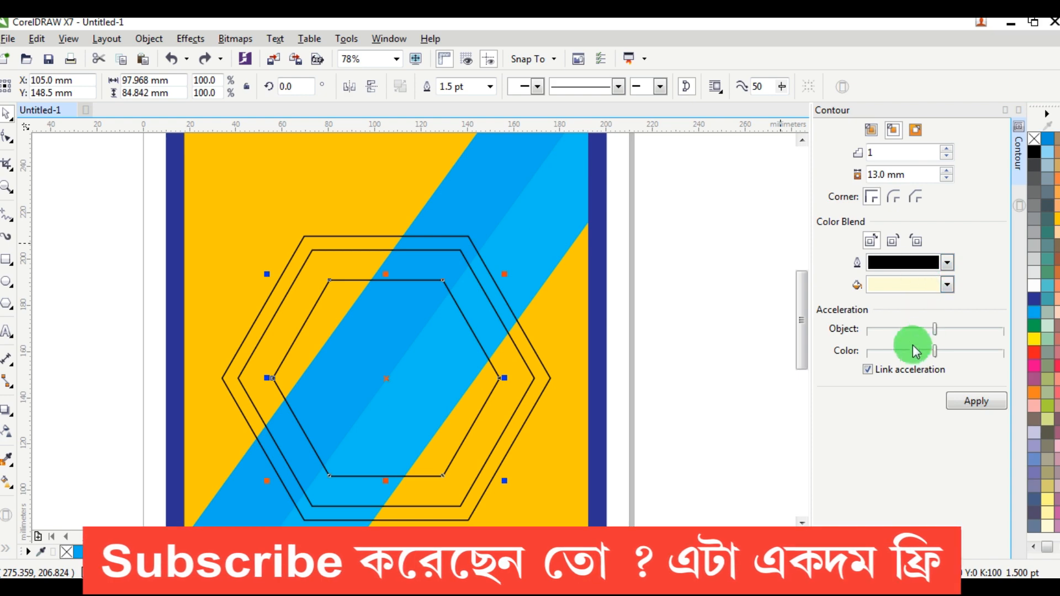
double_click(905, 174)
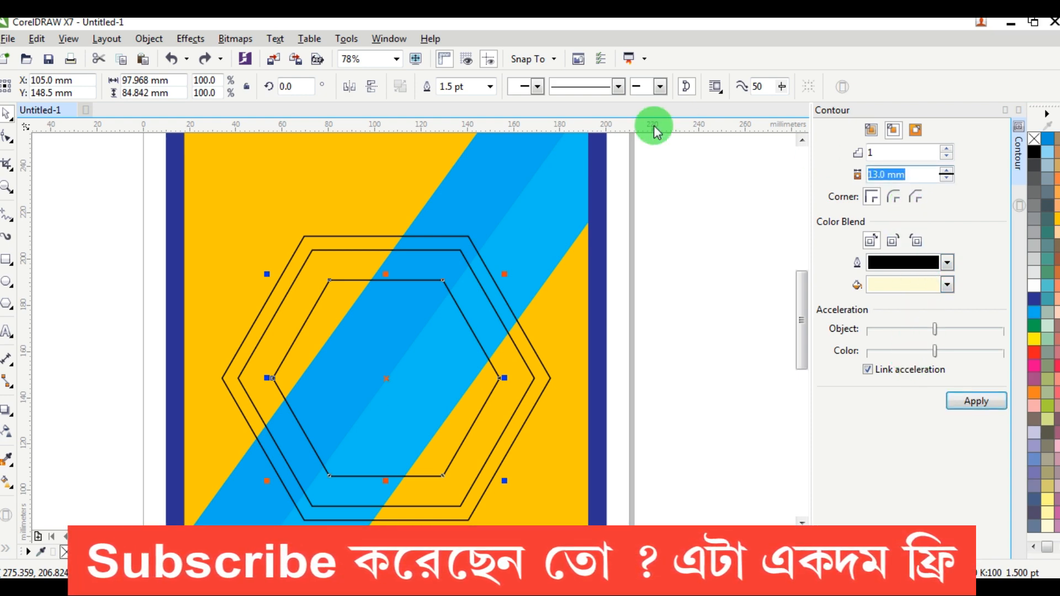
type("6")
left_click(972, 403)
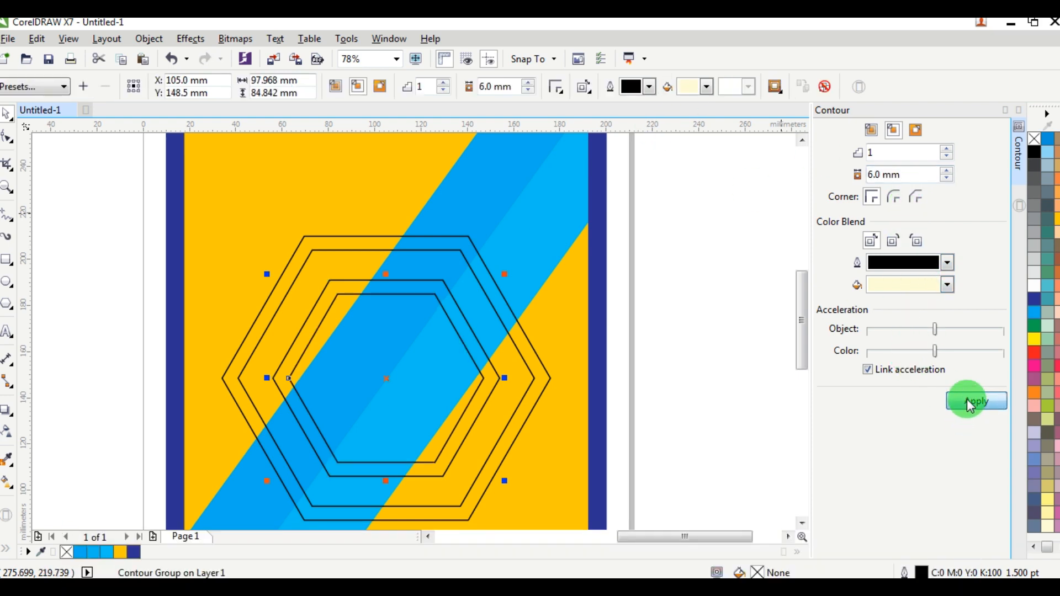
left_click(671, 293)
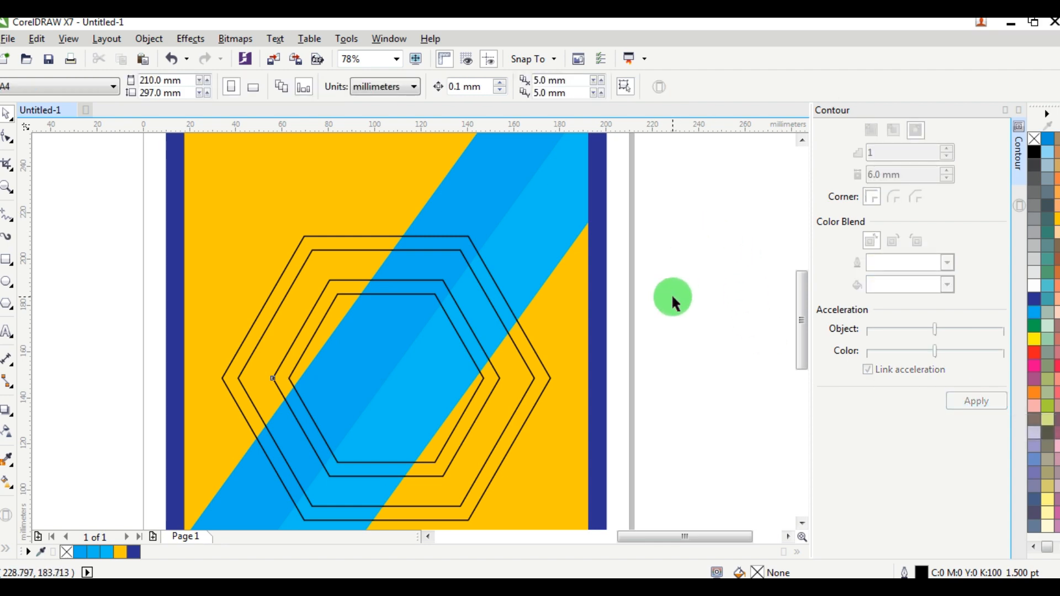
Move all four nested hexagons off the page onto the empty area to its left.
scroll(671, 293, "down", 3)
left_click_drag(406, 408, 351, 443)
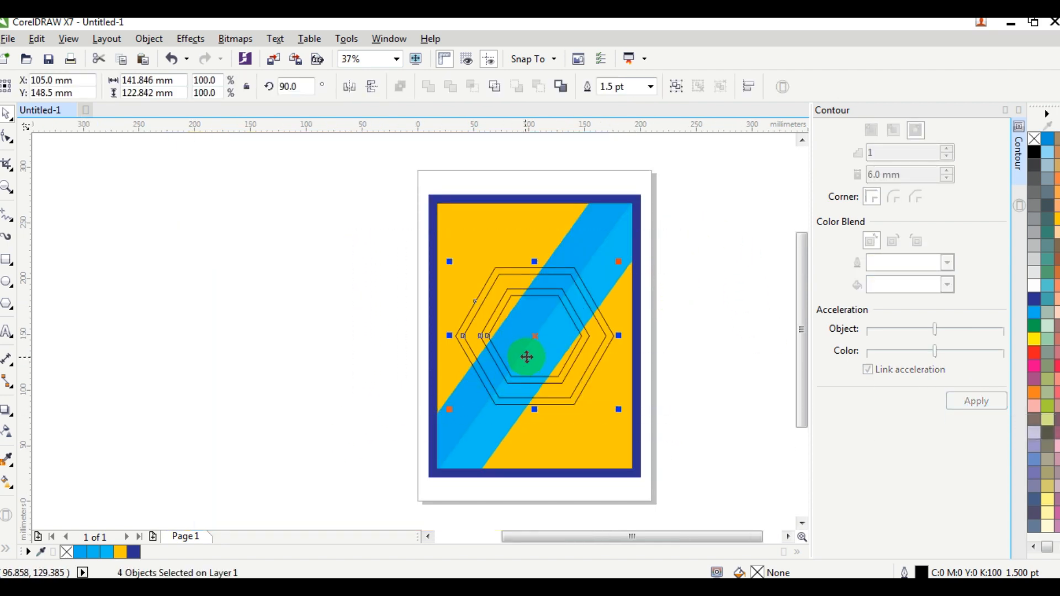
left_click_drag(536, 336, 298, 331)
scroll(298, 331, "up", 3)
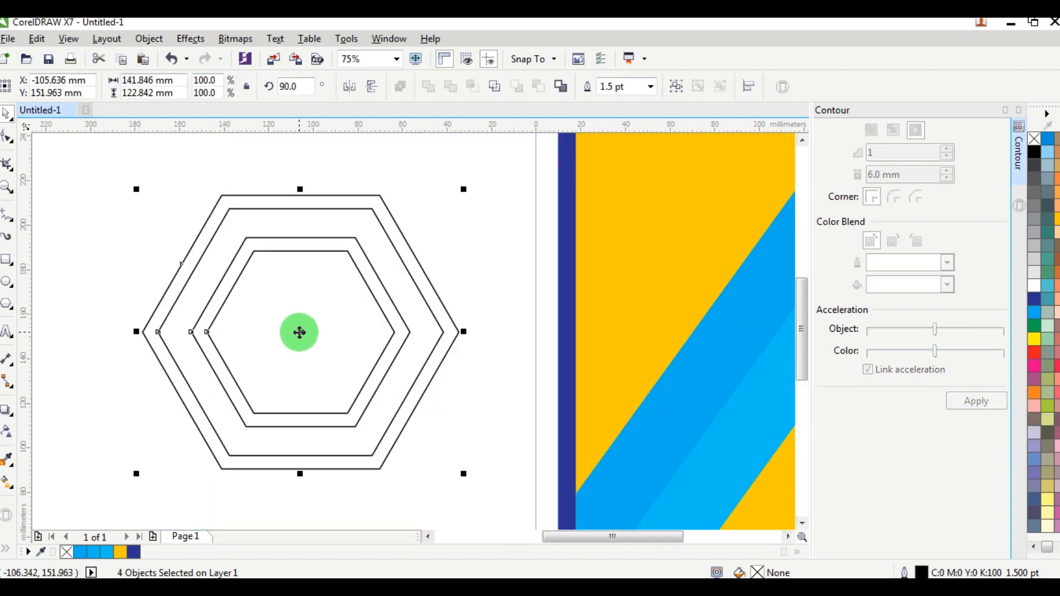
Use Smart Fill to create separate blue-gray pieces for the three rings and the central hexagon area.
left_click(52, 480)
left_click(13, 485)
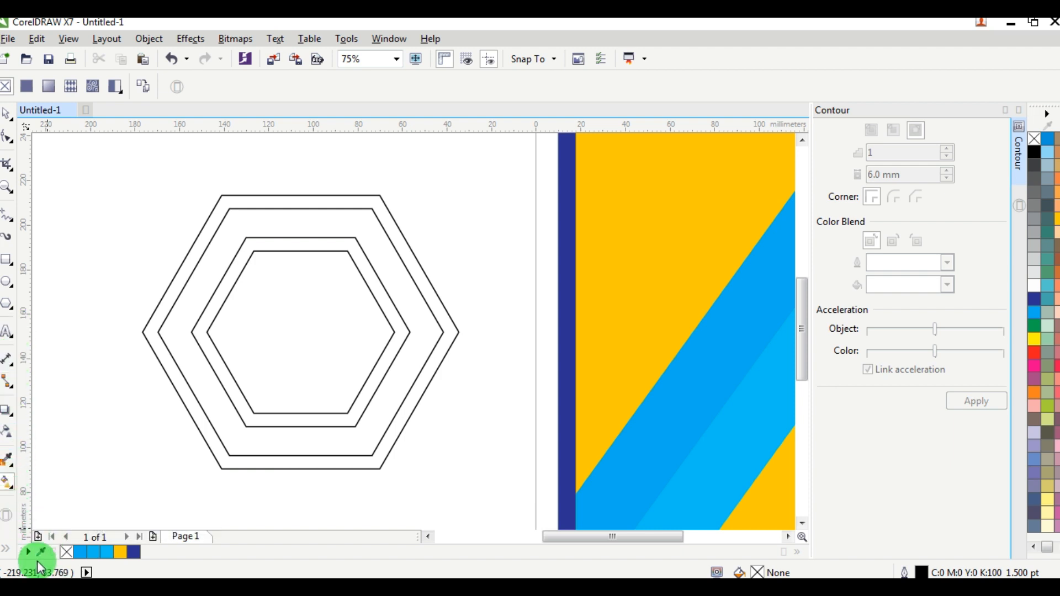
left_click(7, 553)
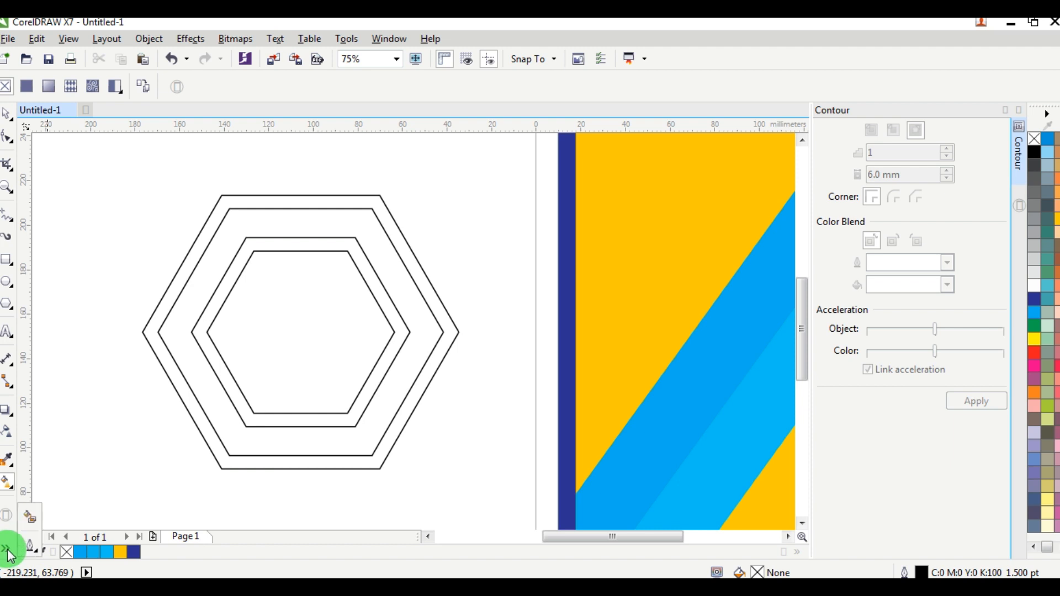
left_click(31, 519)
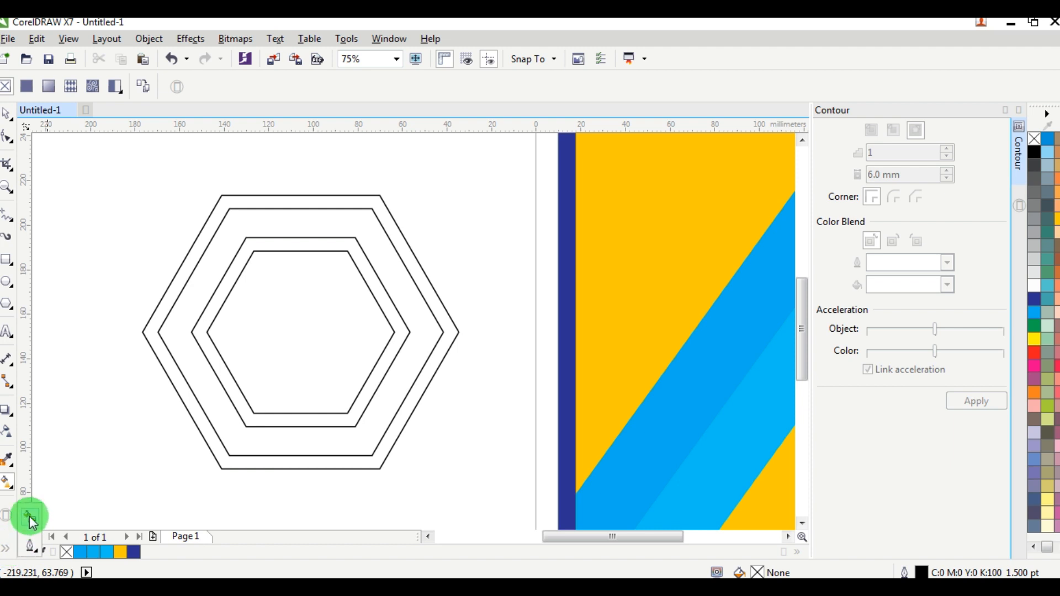
left_click(324, 202)
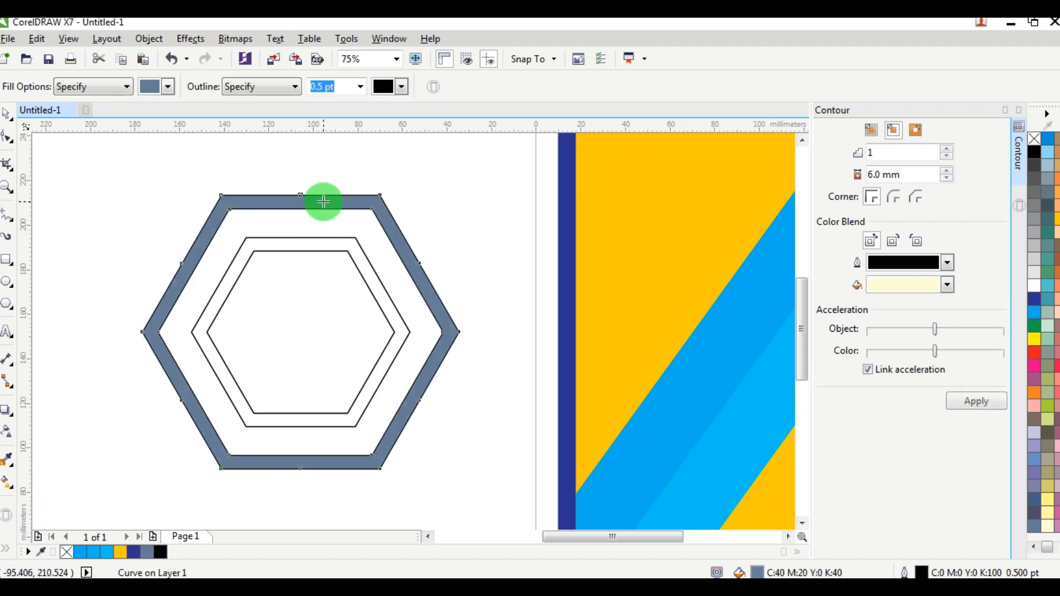
left_click(309, 244)
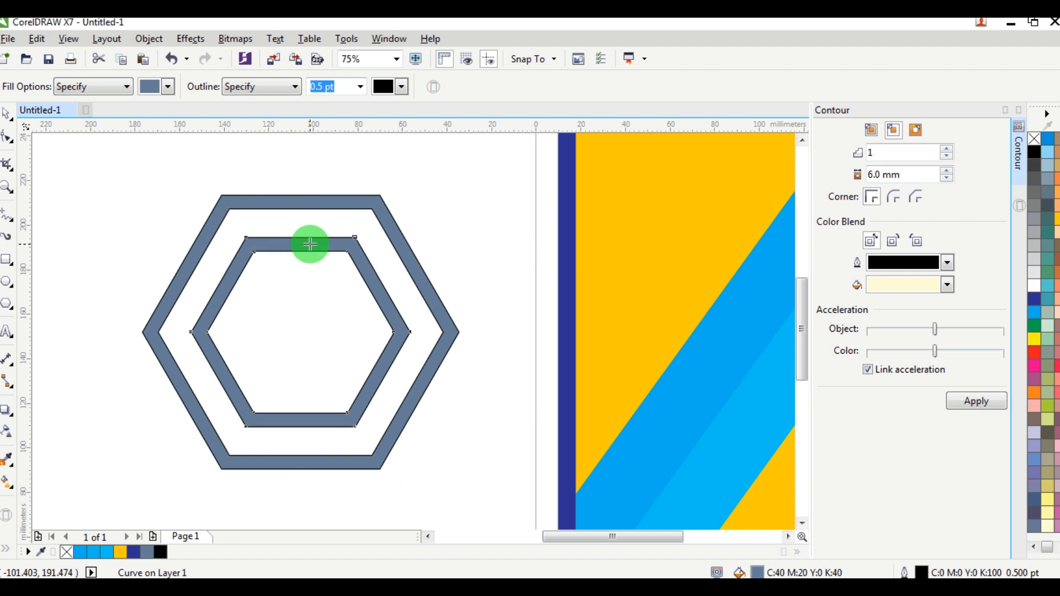
left_click(314, 224)
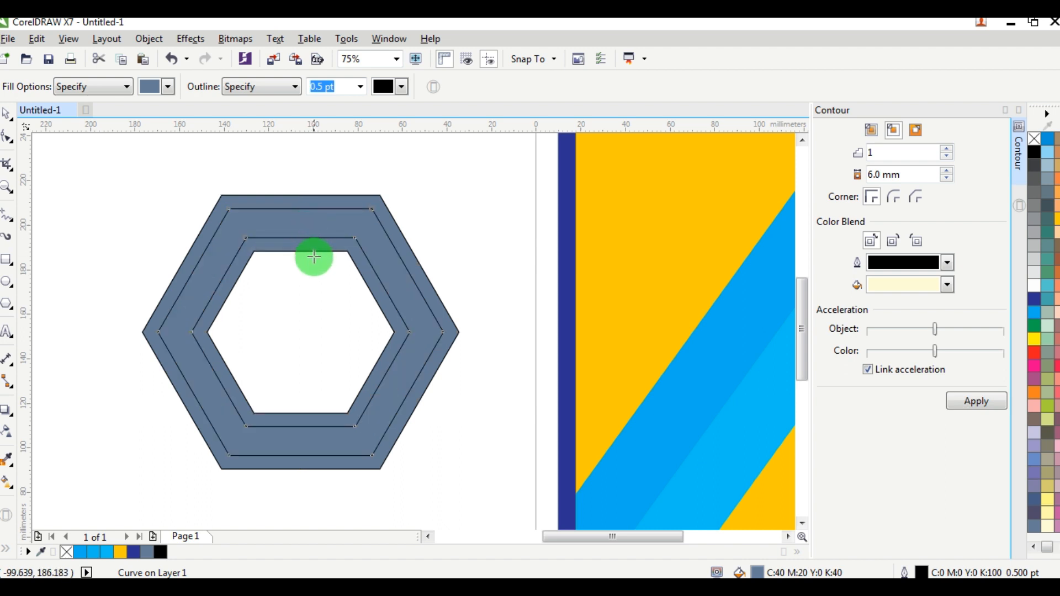
left_click(303, 296)
left_click(8, 114)
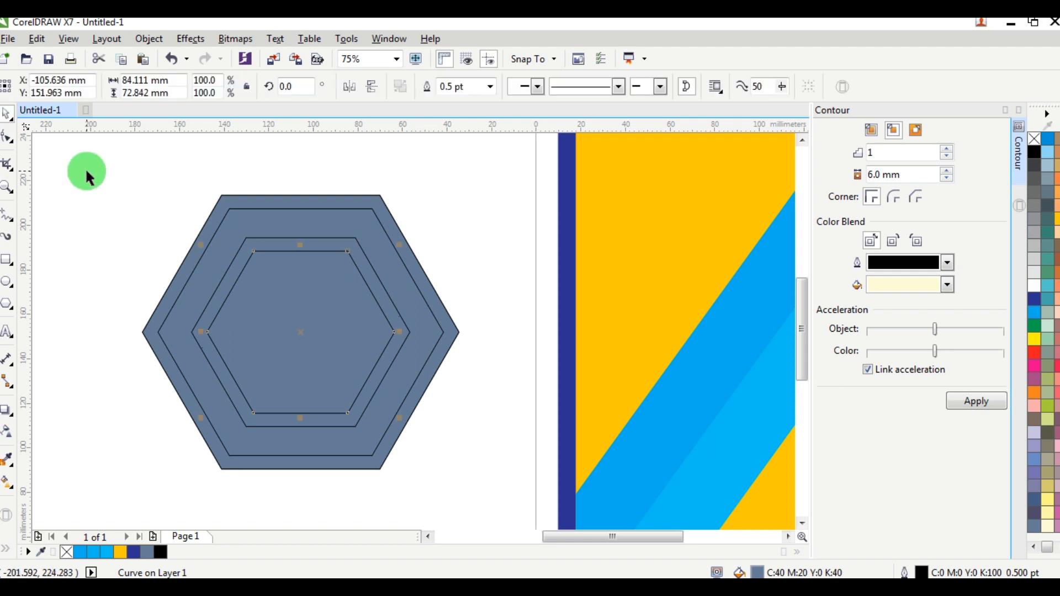
Try moving the filled hexagon pieces away from the stack one at a time, undoing each move.
left_click_drag(323, 217, 437, 155)
key("ctrl+z")
key("ctrl+z")
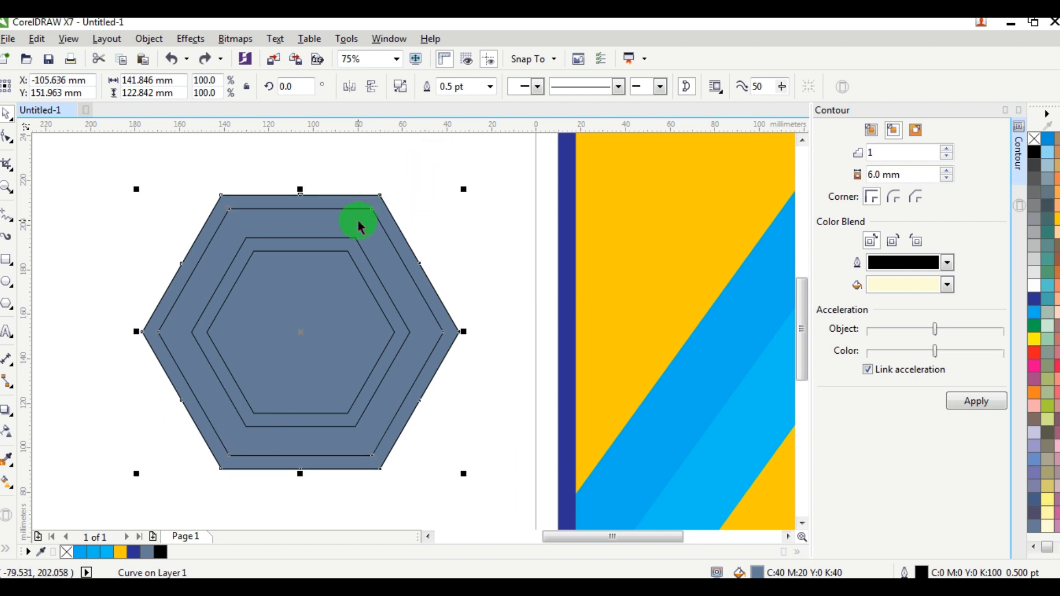
left_click(352, 256, "shift")
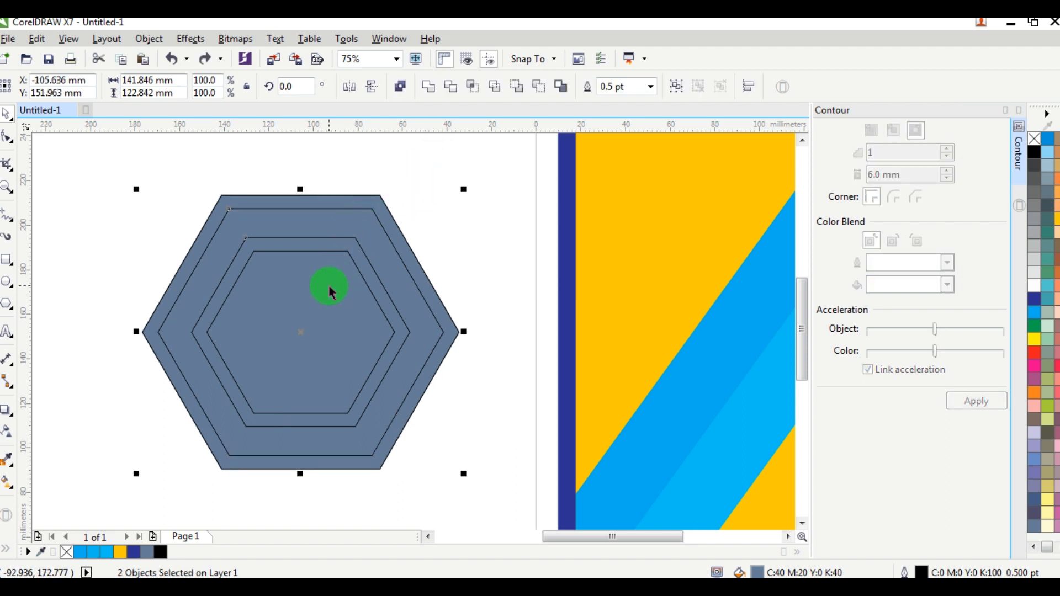
scroll(337, 292, "down", 2)
left_click_drag(338, 294, 152, 229)
key("ctrl+z")
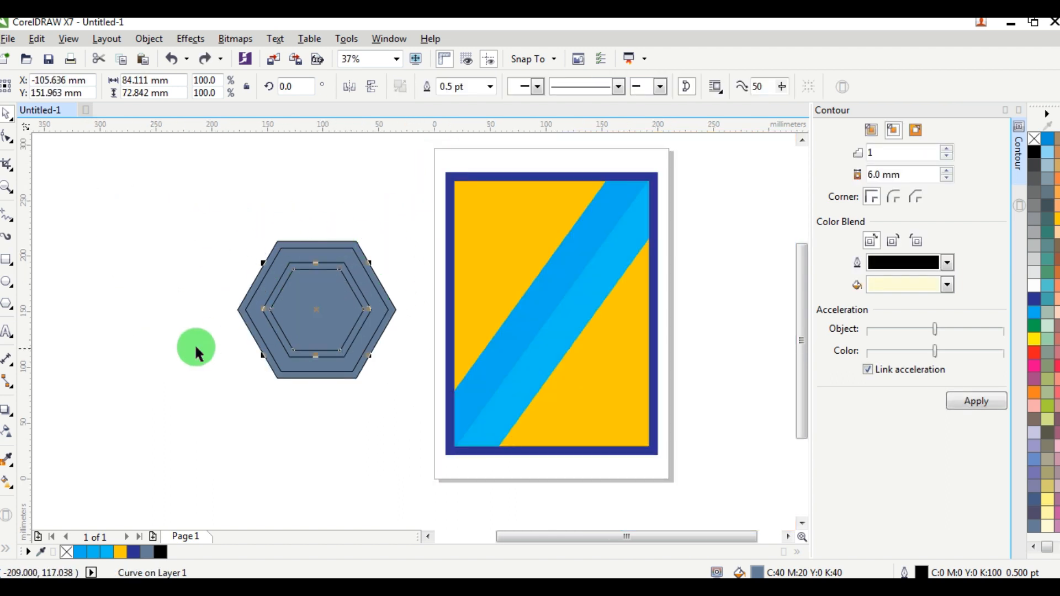
left_click(199, 349)
left_click_drag(320, 295, 320, 360)
key("ctrl+z")
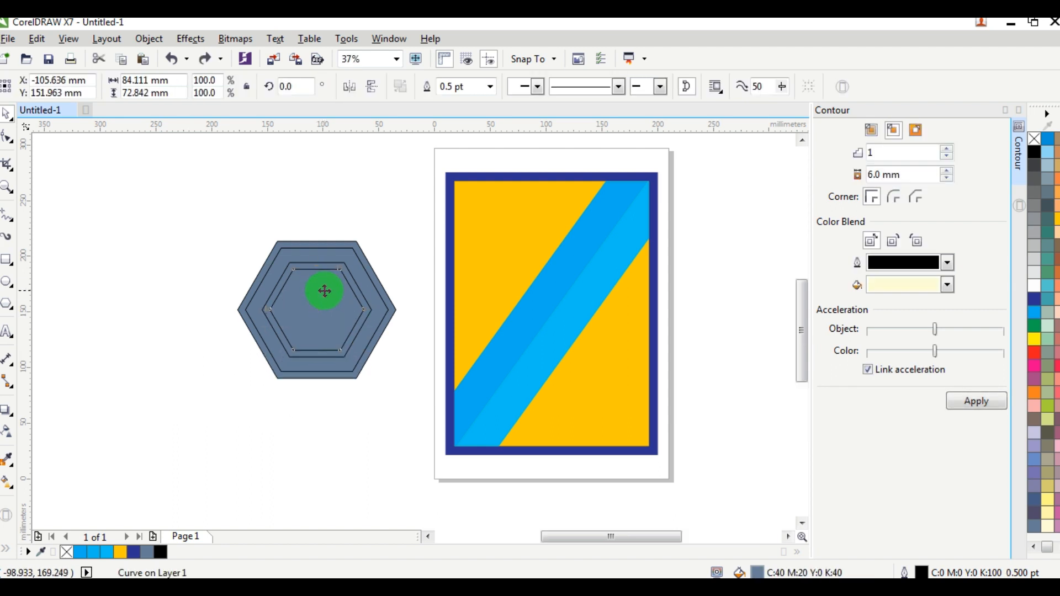
scroll(323, 294, "up", 2)
scroll(326, 279, "down", 1)
left_click(467, 182)
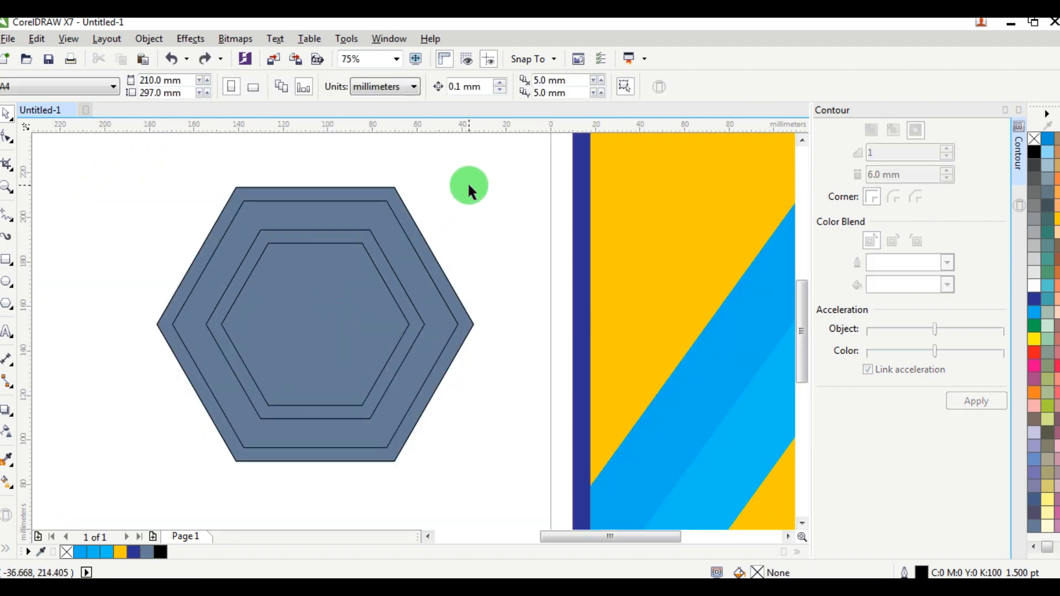
Move the outermost filled ring onto the page design and center the second ring inside it.
scroll(473, 210, "down", 1)
left_click_drag(439, 204, 666, 210)
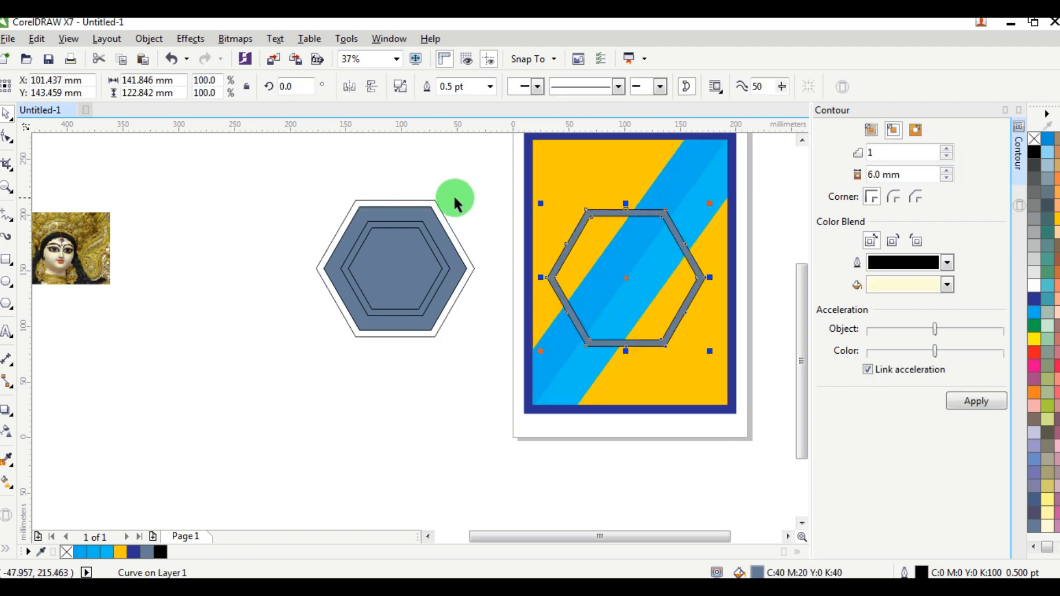
left_click_drag(426, 213, 540, 211)
left_click(654, 211, "shift")
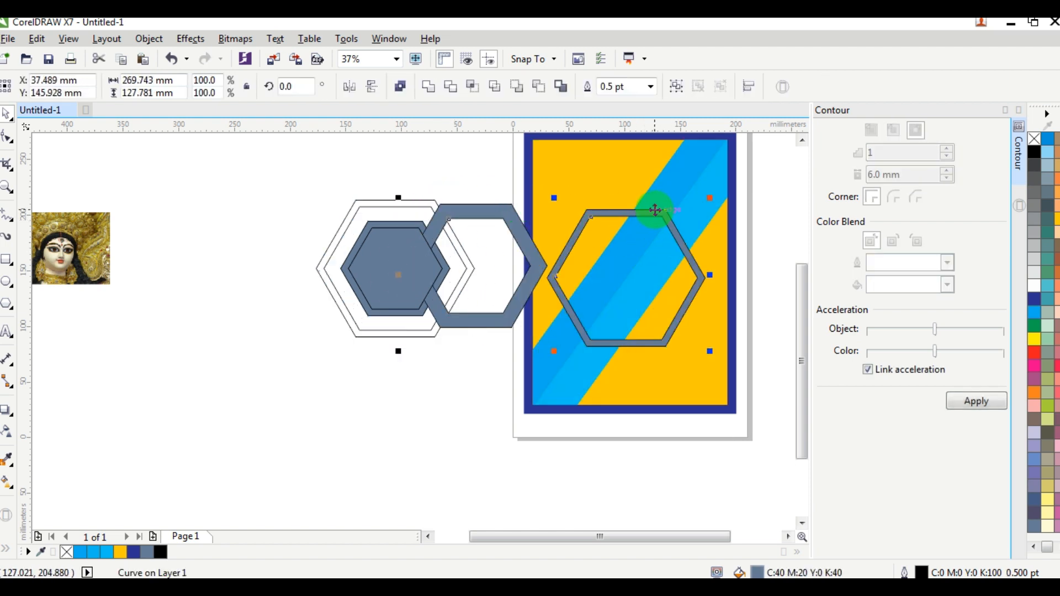
key("c")
key("e")
left_click(246, 208)
Move the third filled ring onto the page and center it within the two rings already there.
left_click(397, 250)
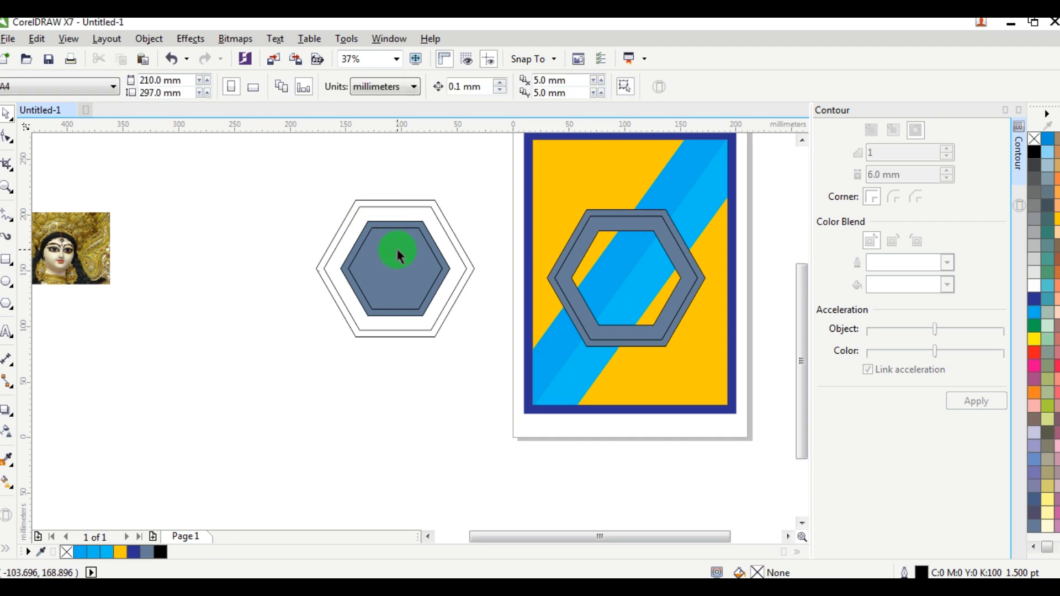
left_click_drag(395, 222, 515, 183)
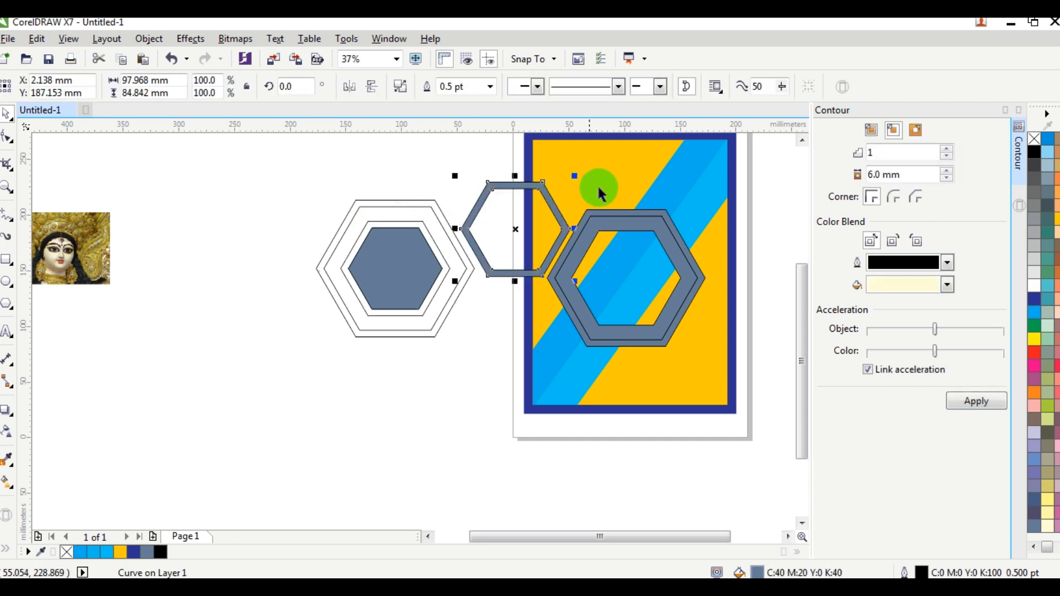
left_click(633, 235, "shift")
key("c")
key("e")
left_click(485, 183)
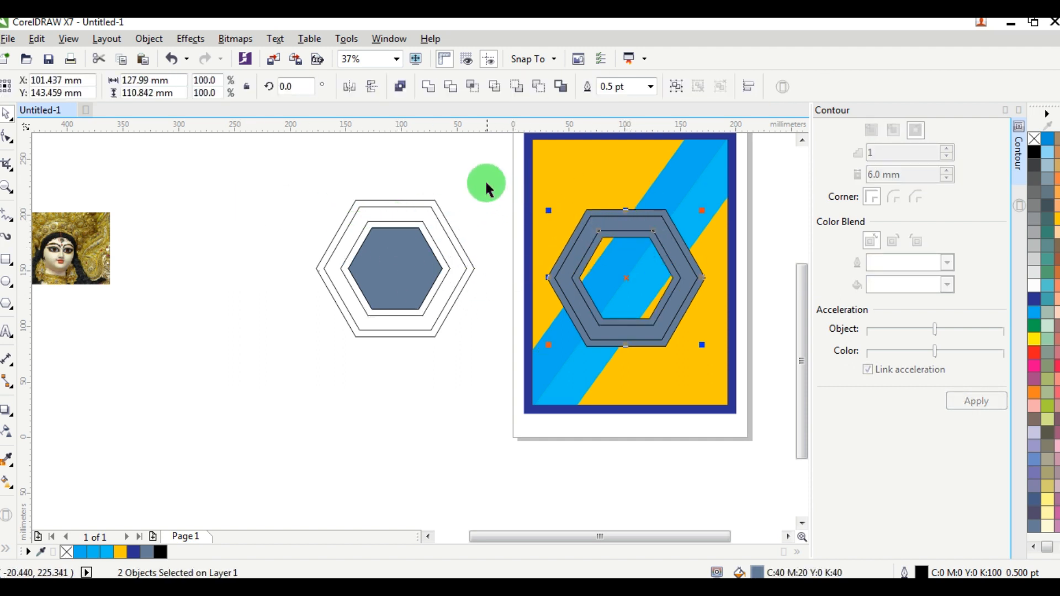
Center the solid hexagon inside the rings on the page and delete the leftover hexagon outlines beside the page.
left_click_drag(406, 260, 405, 305)
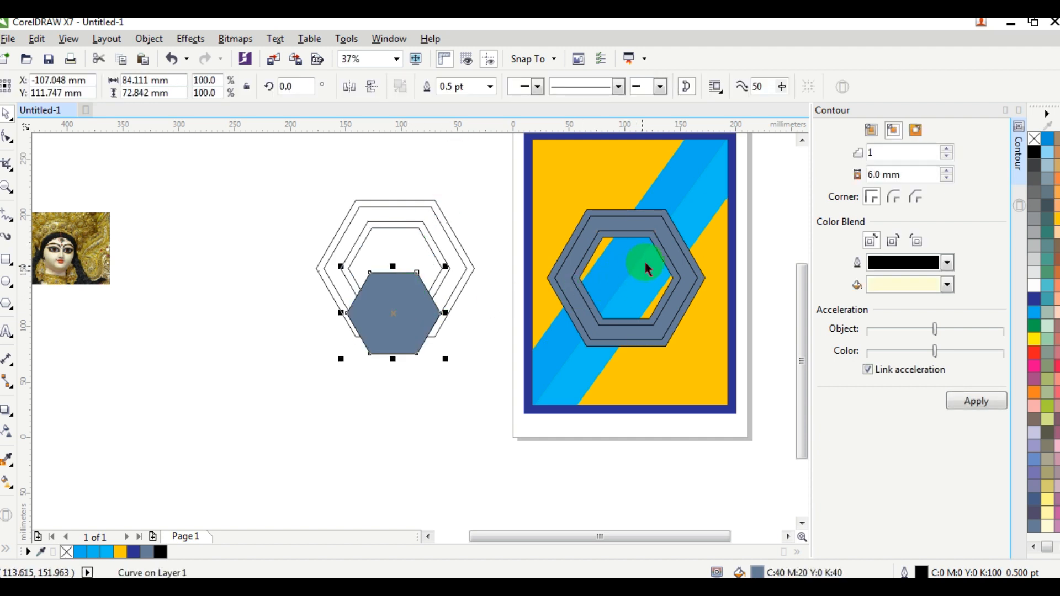
left_click(642, 234, "shift")
key("c")
key("e")
left_click_drag(303, 170, 505, 373)
key("Delete")
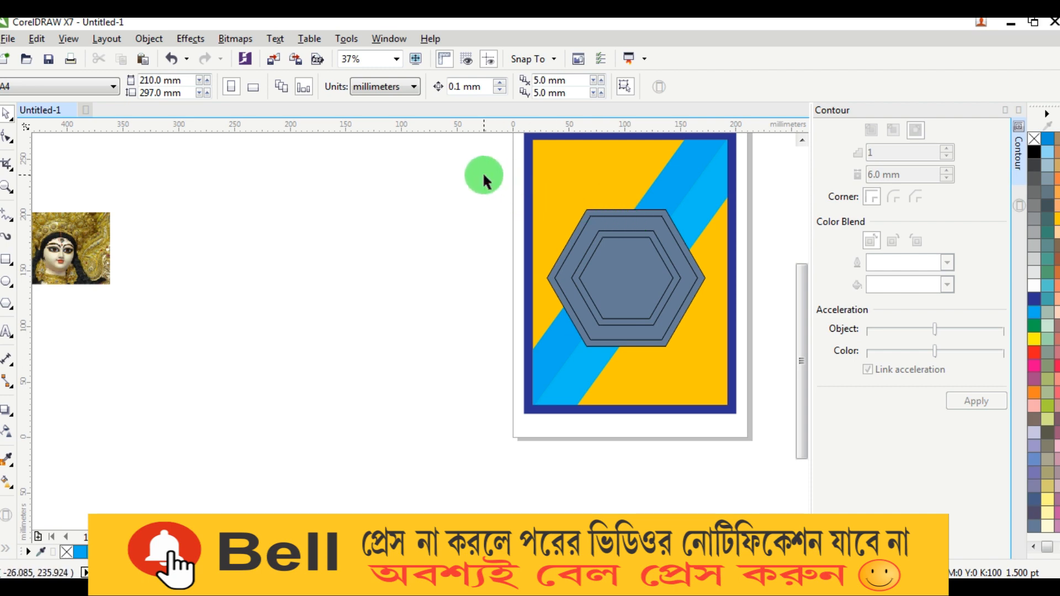
Remove the fill from all four hexagon pieces on the page.
left_click_drag(484, 176, 741, 369)
scroll(662, 236, "up", 2)
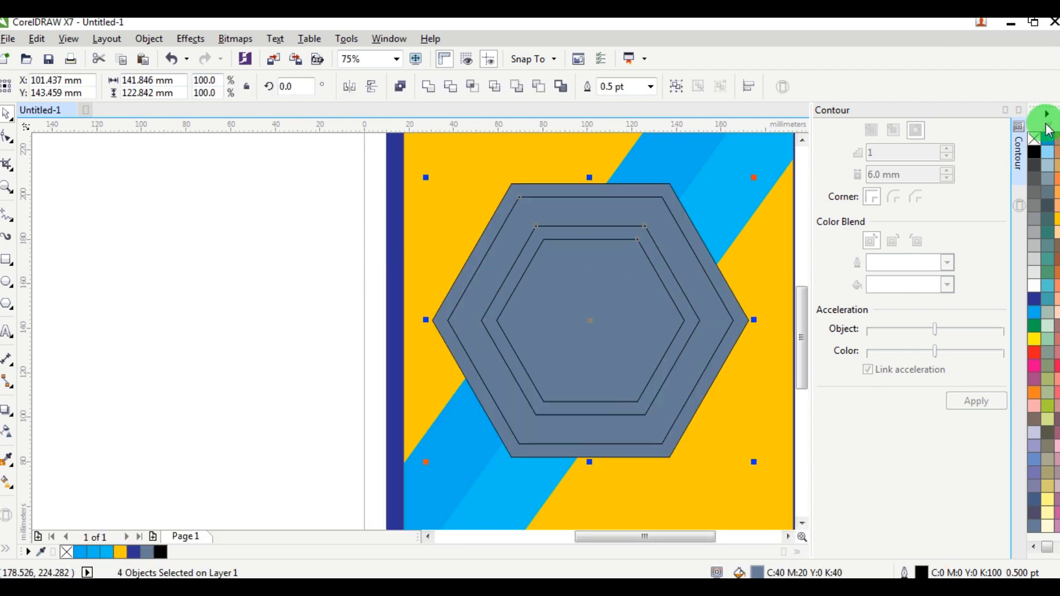
left_click(1034, 141)
left_click(316, 213)
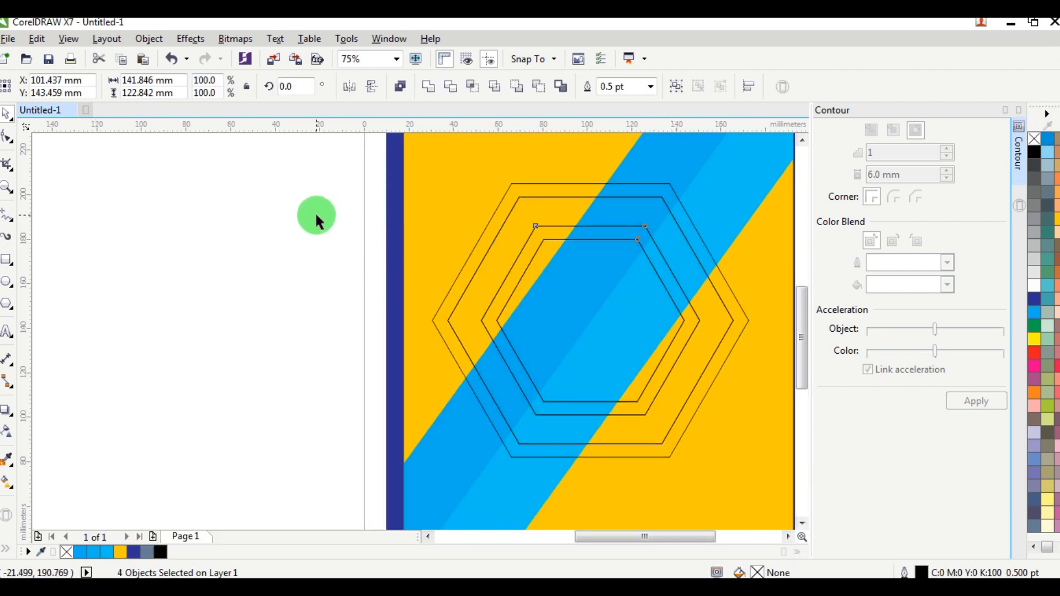
Fill the outermost hexagon ring with white and remove its outline.
left_click_drag(563, 193, 545, 165)
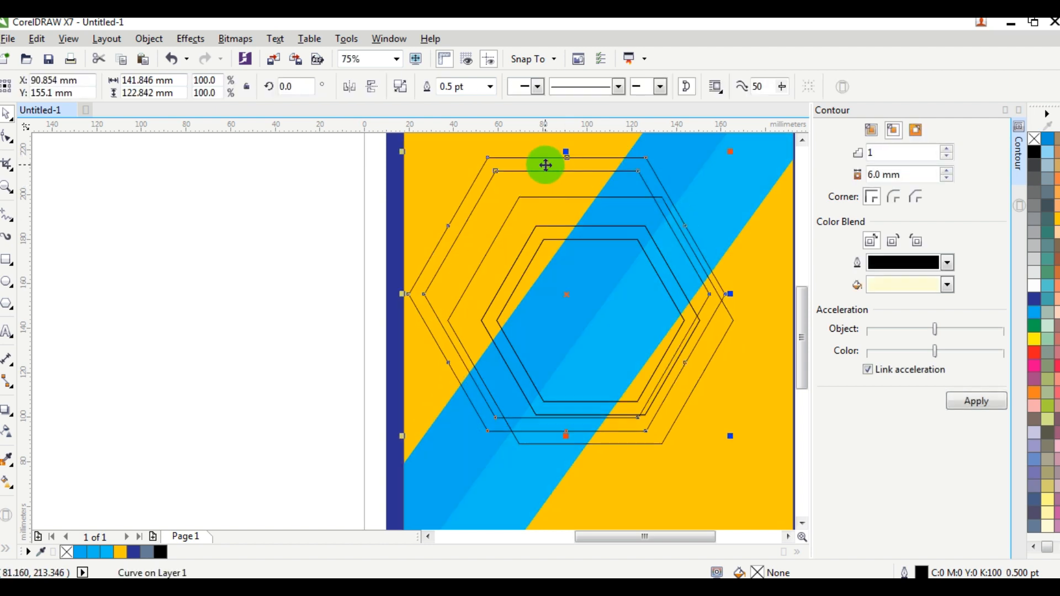
key("ctrl+z")
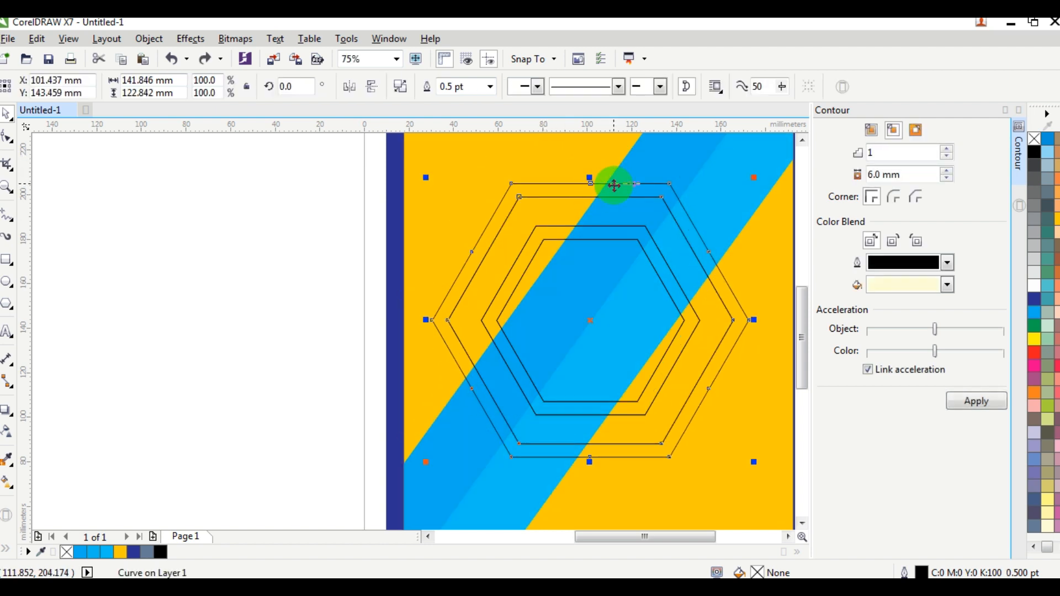
left_click(1036, 290)
right_click(1035, 138)
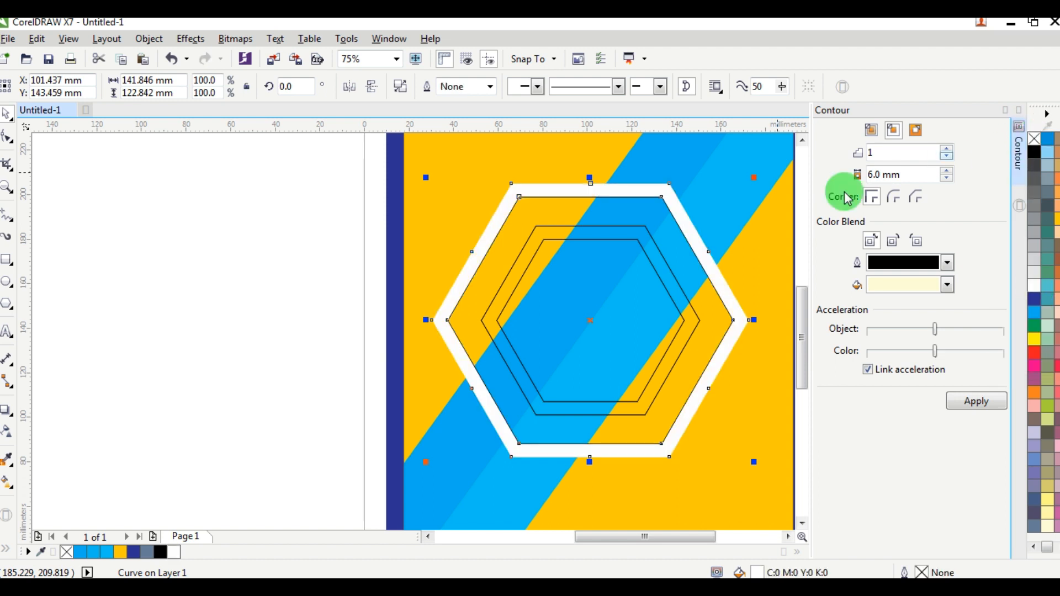
left_click(295, 233)
Fill the second hexagon ring with dark blue (C:100 M:100 Y:0 K:0) and remove its outline.
left_click_drag(599, 208, 652, 219)
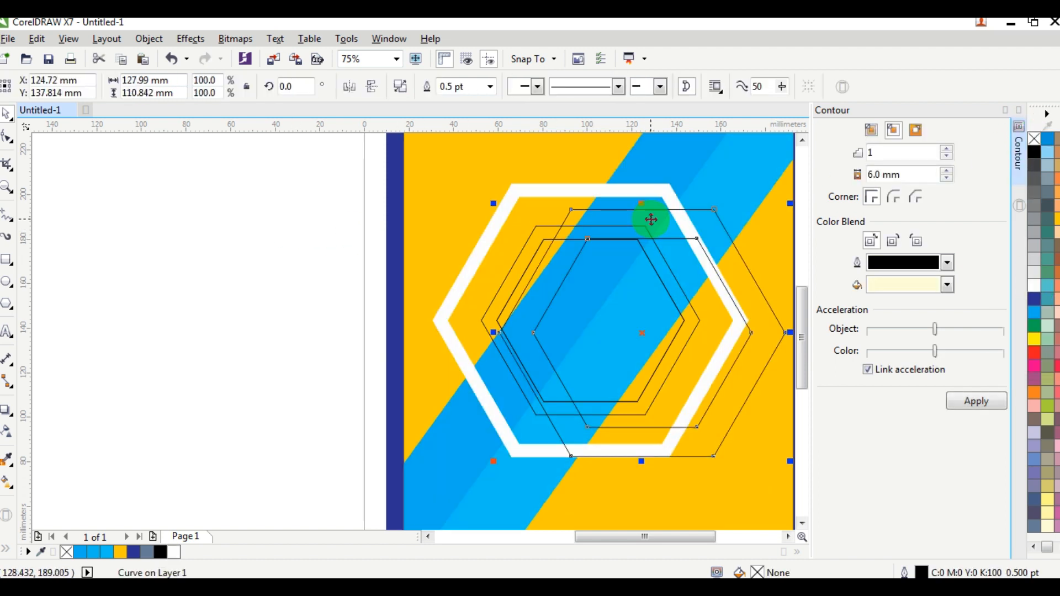
key("ctrl+z")
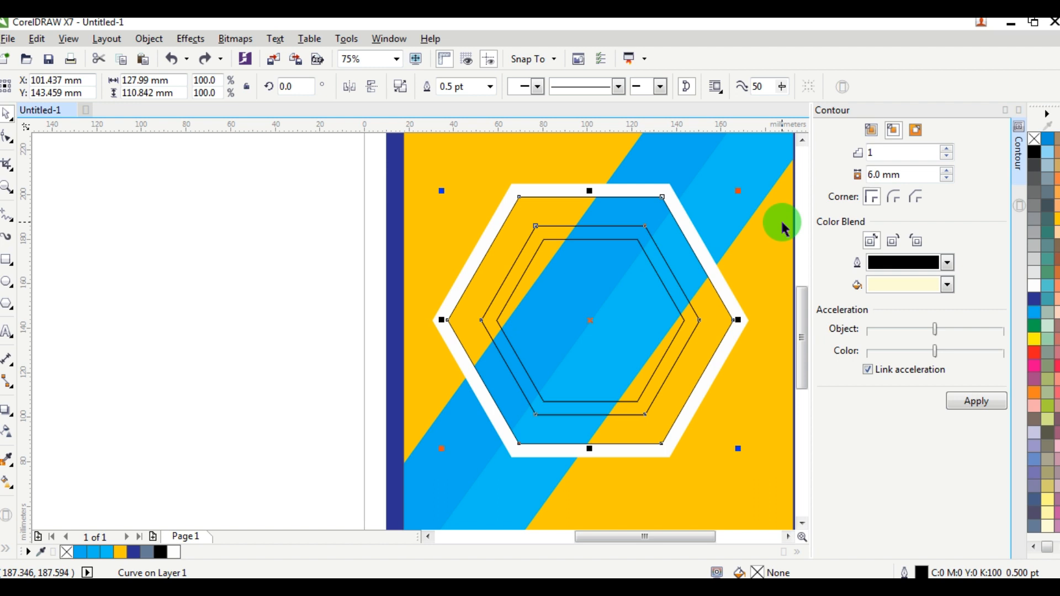
left_click(1036, 310)
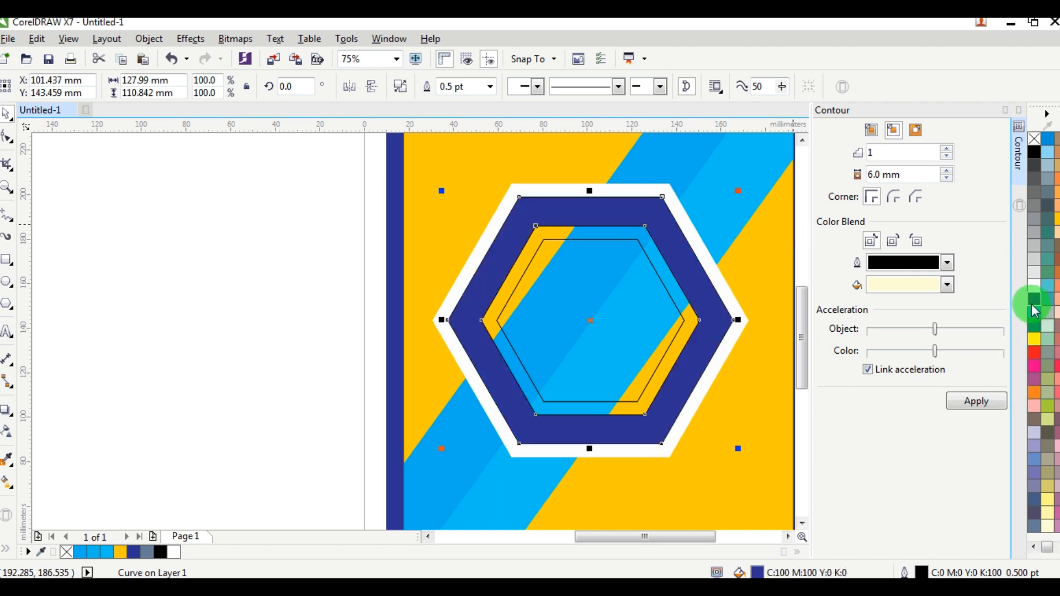
right_click(1036, 140)
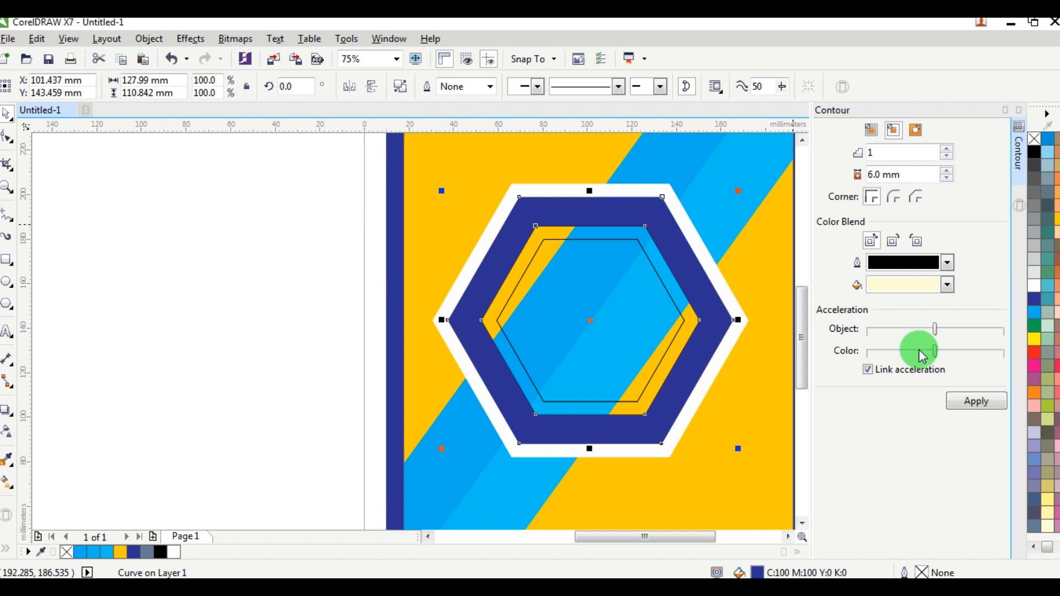
Apply a vertical linear fountain fill to the second ring with dark blue at both ends.
left_click(14, 486)
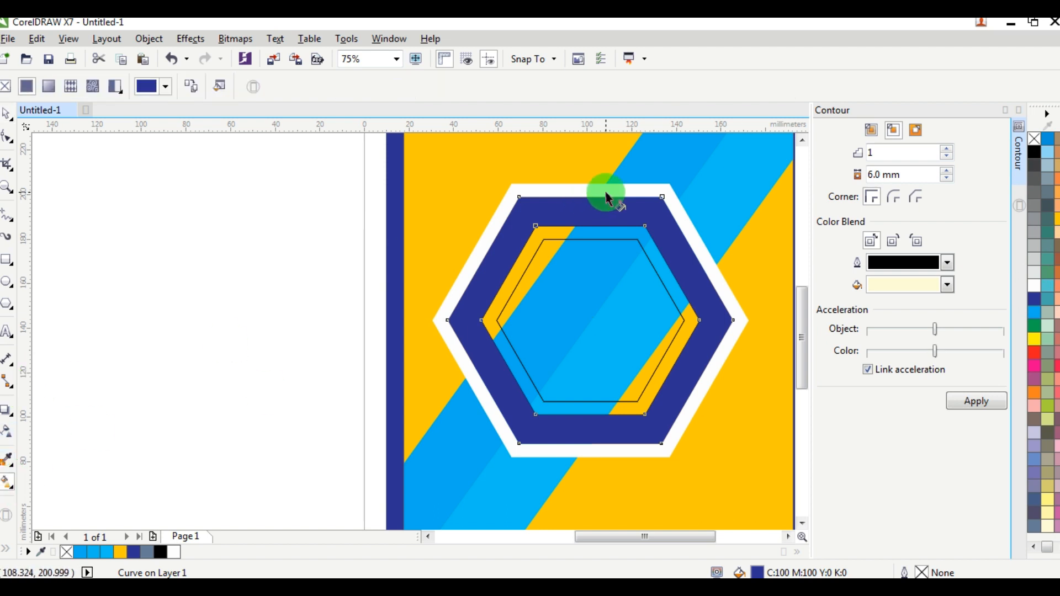
left_click(586, 443)
left_click_drag(587, 453, 585, 445)
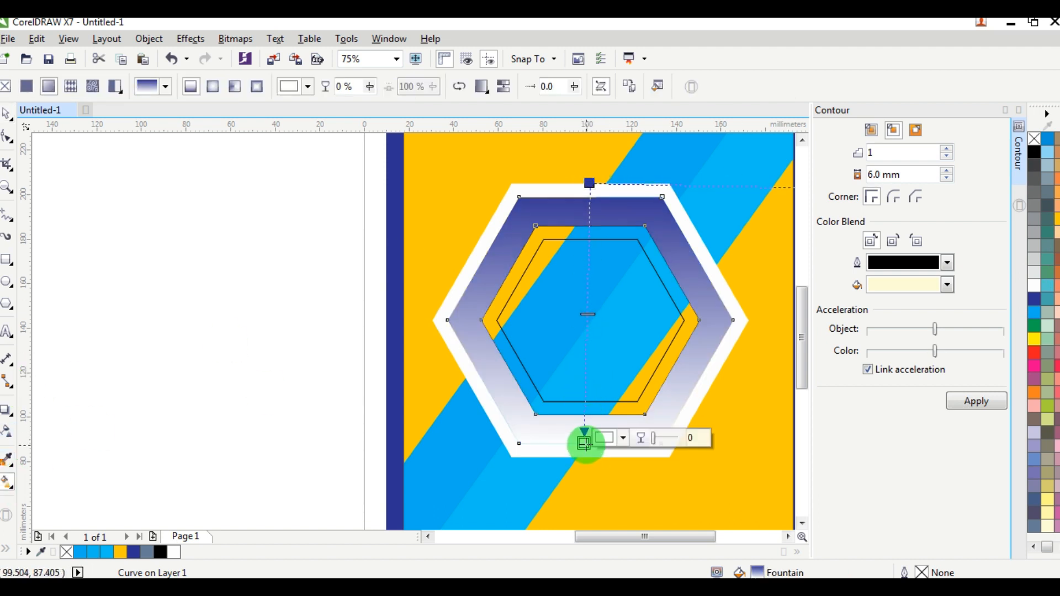
left_click(1034, 299)
left_click(599, 273)
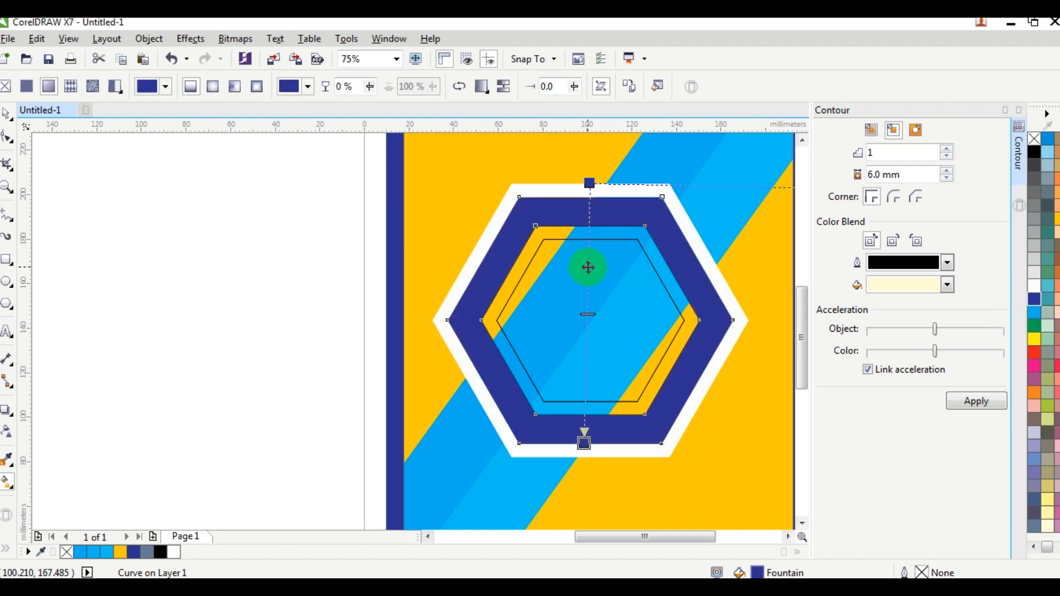
Add a light blue color at the middle of the ring's gradient and shift both dark blue end nodes inward.
double_click(587, 319)
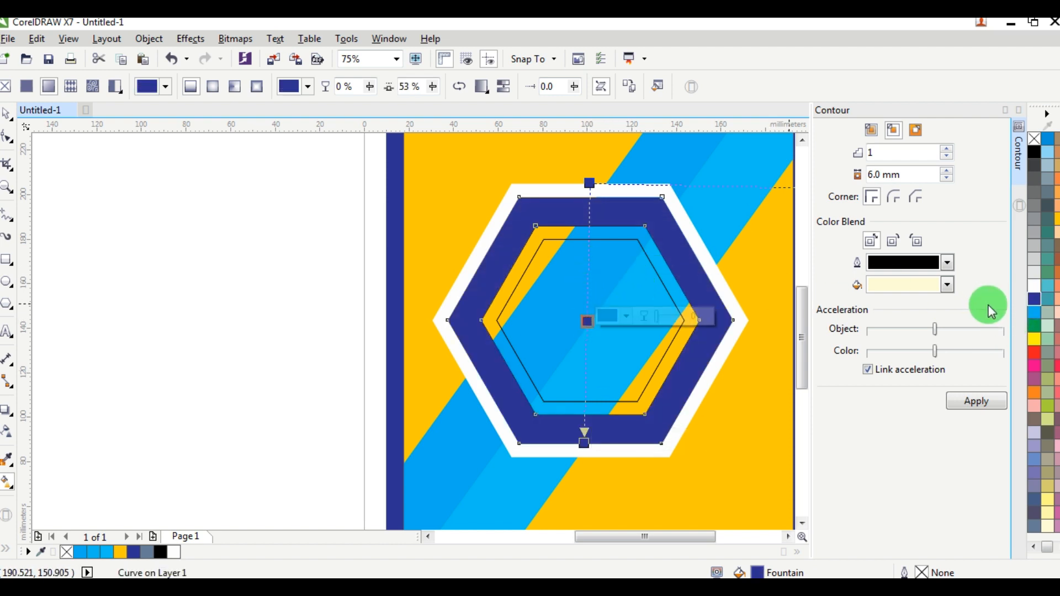
left_click(1033, 313)
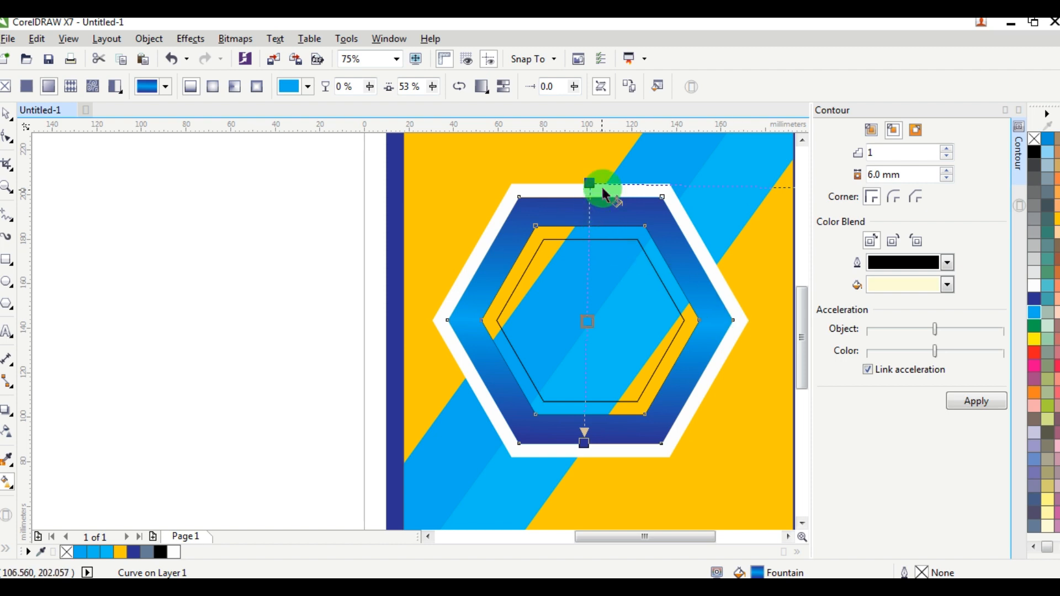
left_click_drag(588, 182, 589, 213)
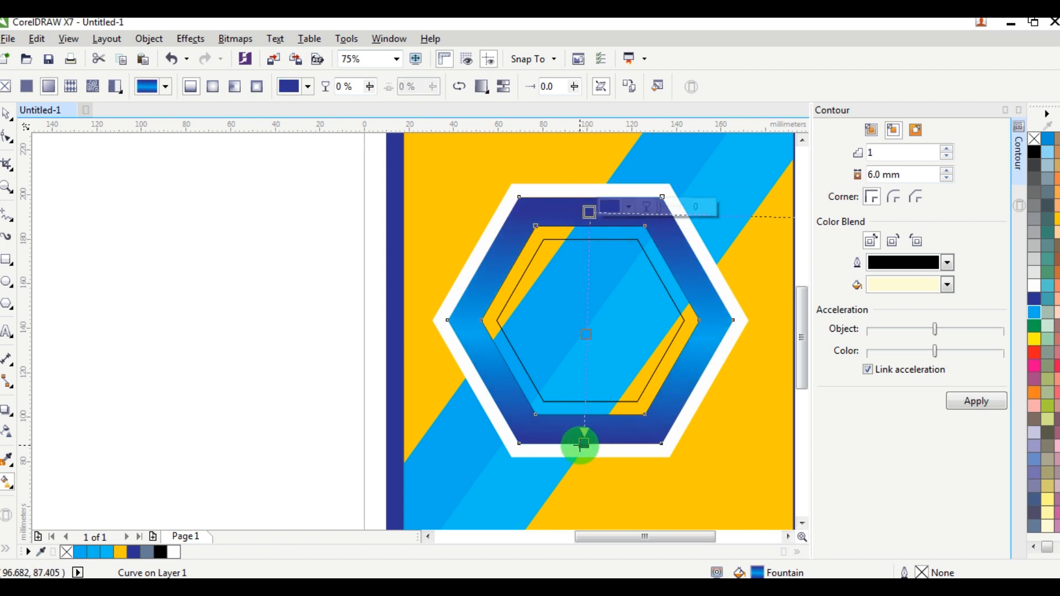
left_click_drag(584, 443, 588, 418)
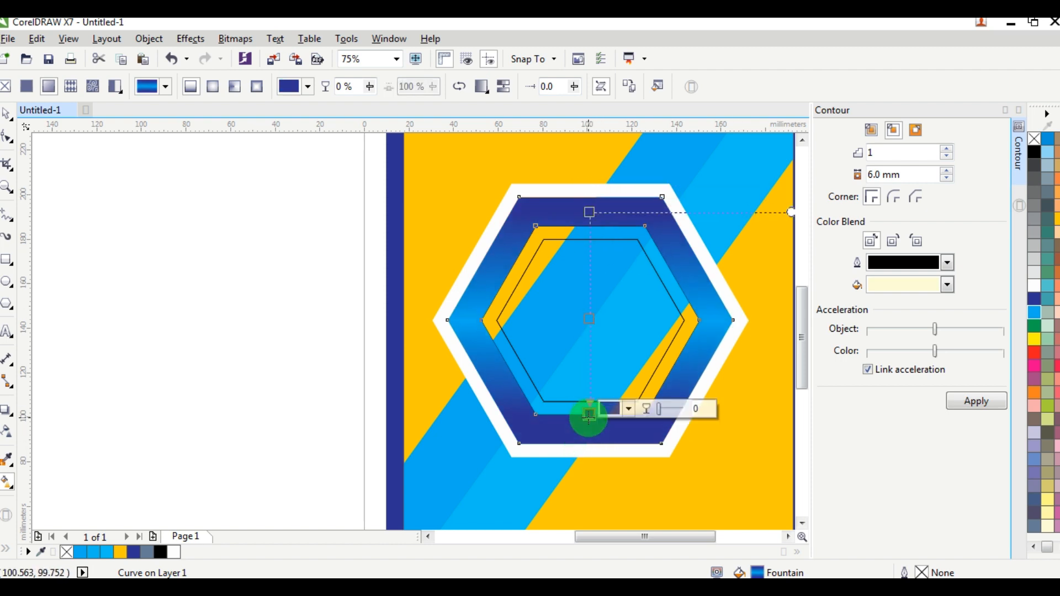
left_click(8, 114)
left_click(95, 156)
left_click(578, 247)
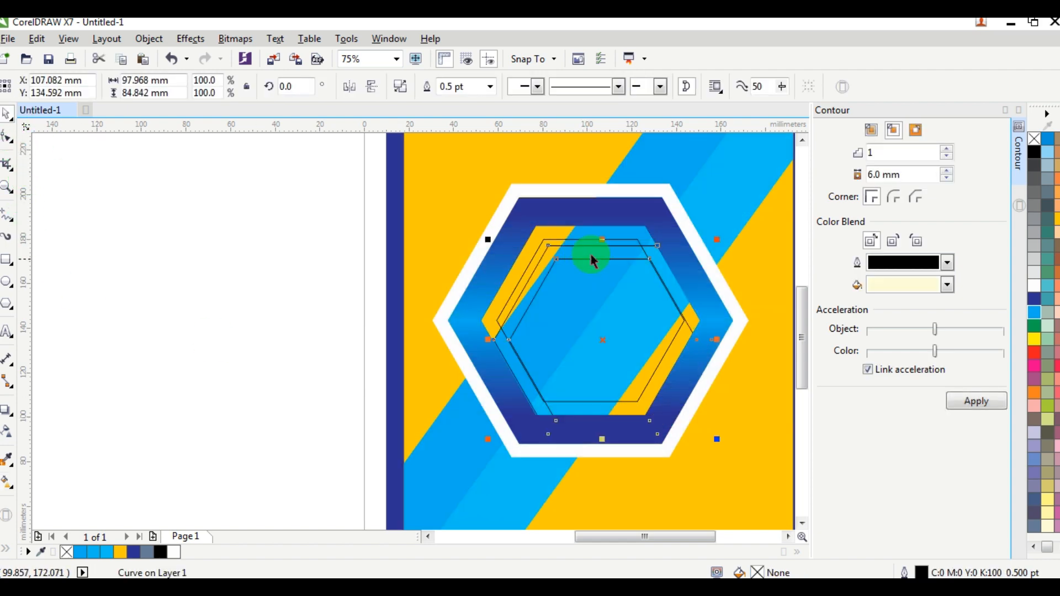
left_click(447, 244)
scroll(581, 236, "up", 2)
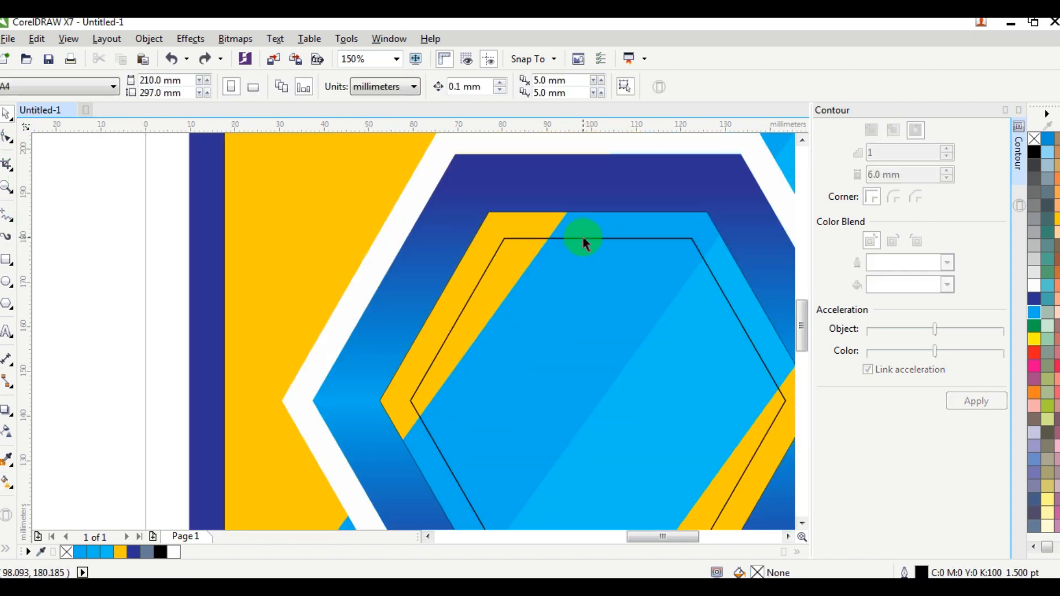
left_click_drag(581, 234, 600, 274)
key("ctrl+z")
scroll(289, 250, "down", 2)
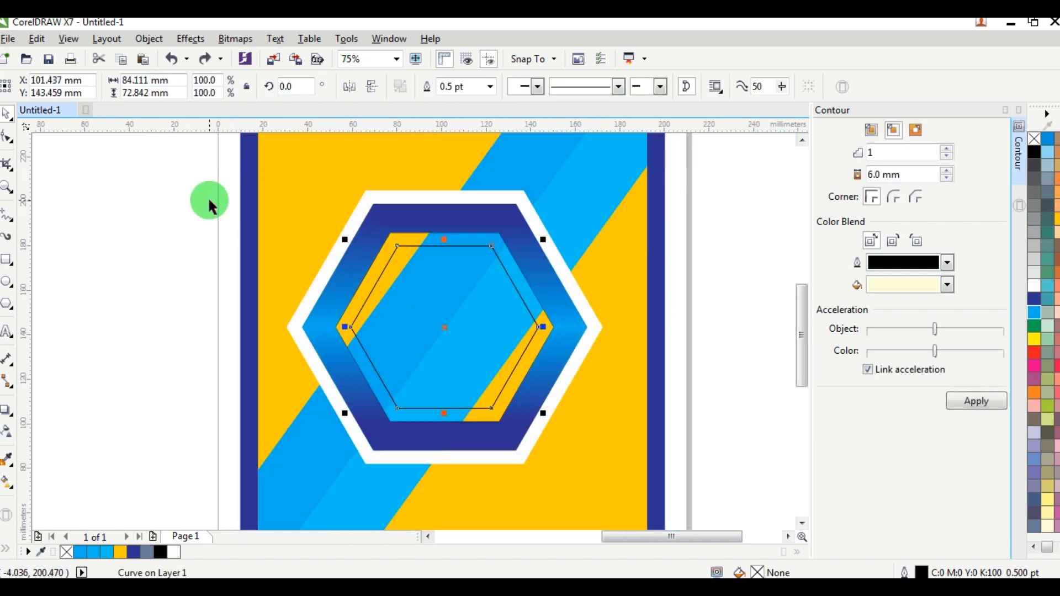
Fill the third hexagon ring with white and remove its outline.
left_click(209, 200)
left_click_drag(406, 233, 343, 240)
key("ctrl+z")
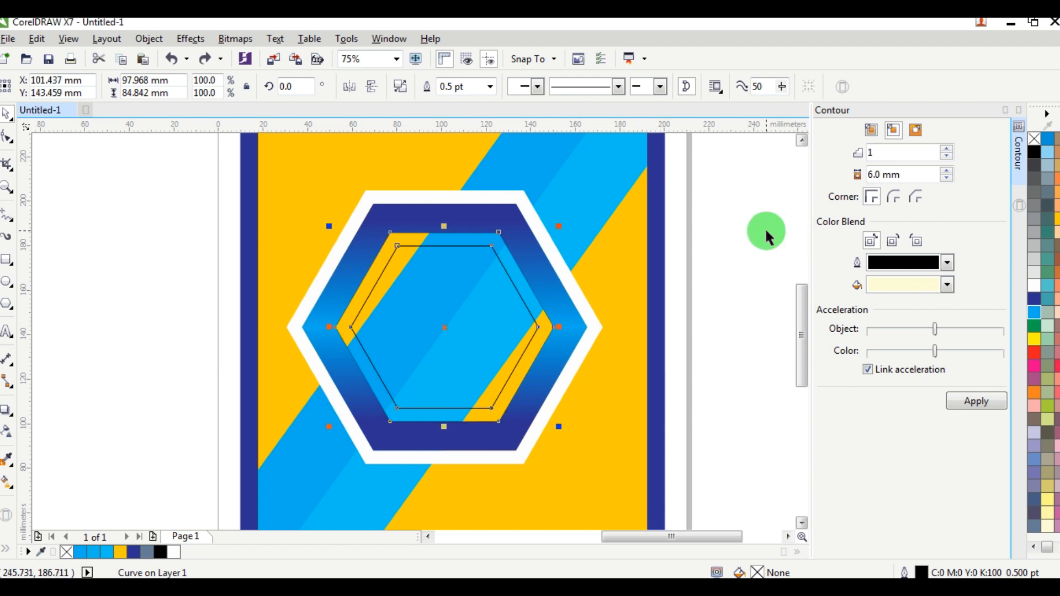
left_click(1040, 287)
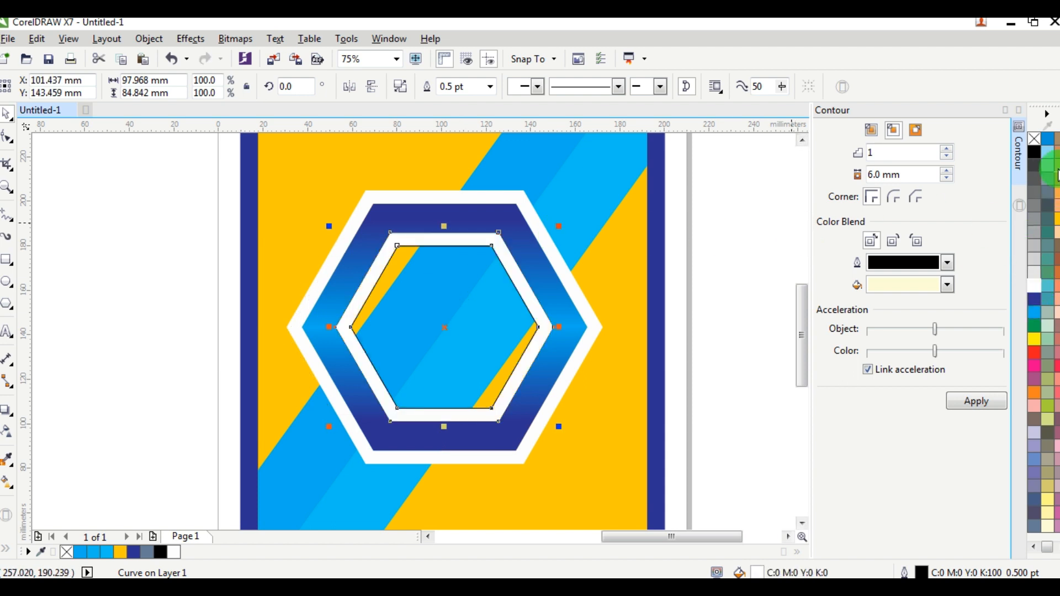
left_click(192, 206)
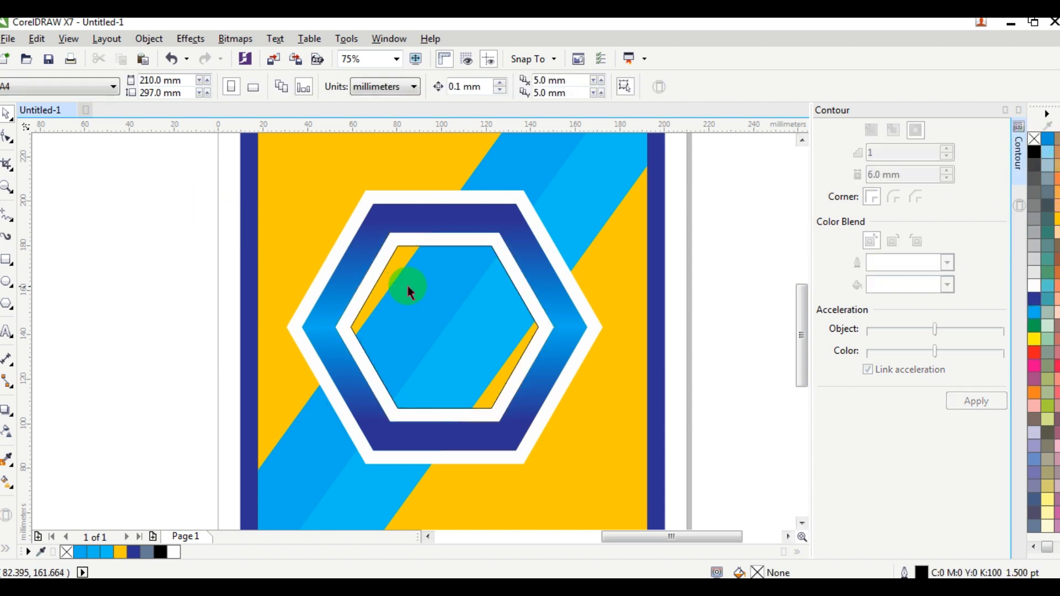
Fill the central hexagon with light green (C:20 M:0 Y:60 K:0) and remove its outline.
left_click(444, 319)
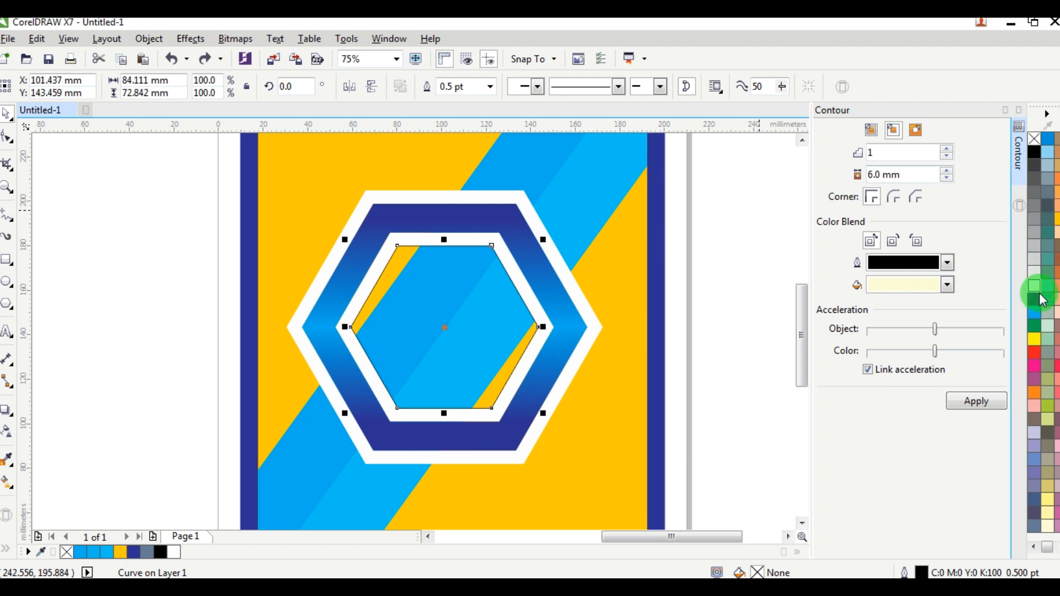
left_click(1049, 421)
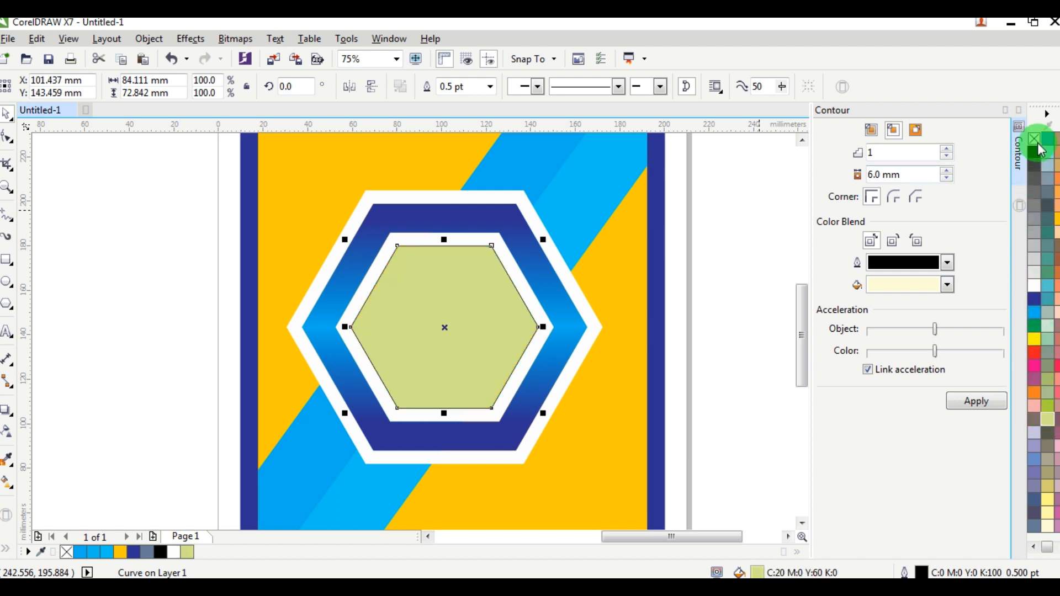
left_click_drag(1035, 139, 376, 269)
left_click(182, 213)
scroll(366, 277, "down", 1)
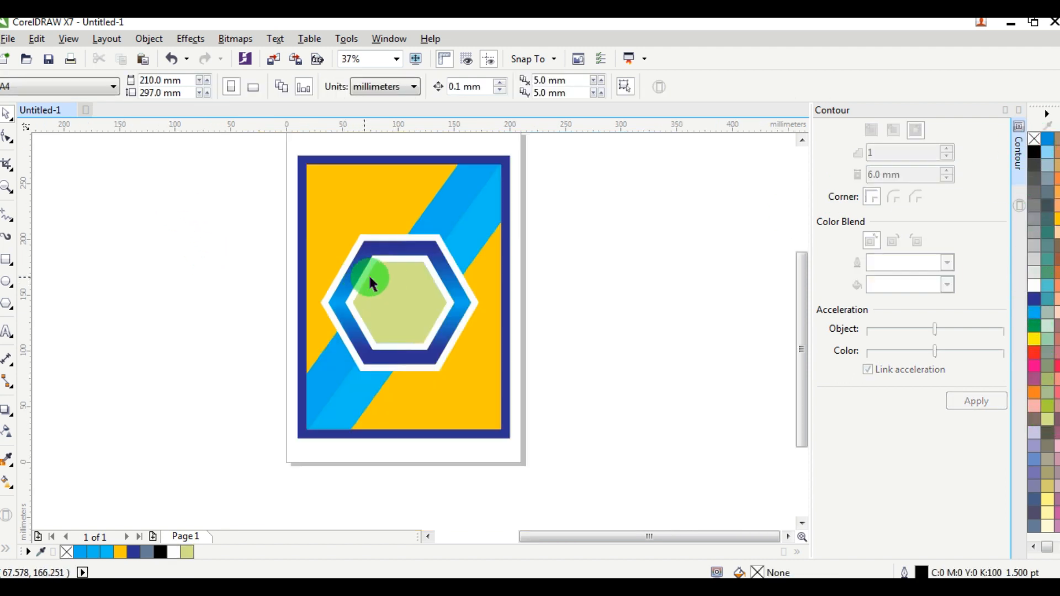
Apply a vertical drop shadow to the outermost white ring, running from its upper edge down to its lower edge.
scroll(400, 289, "up", 1)
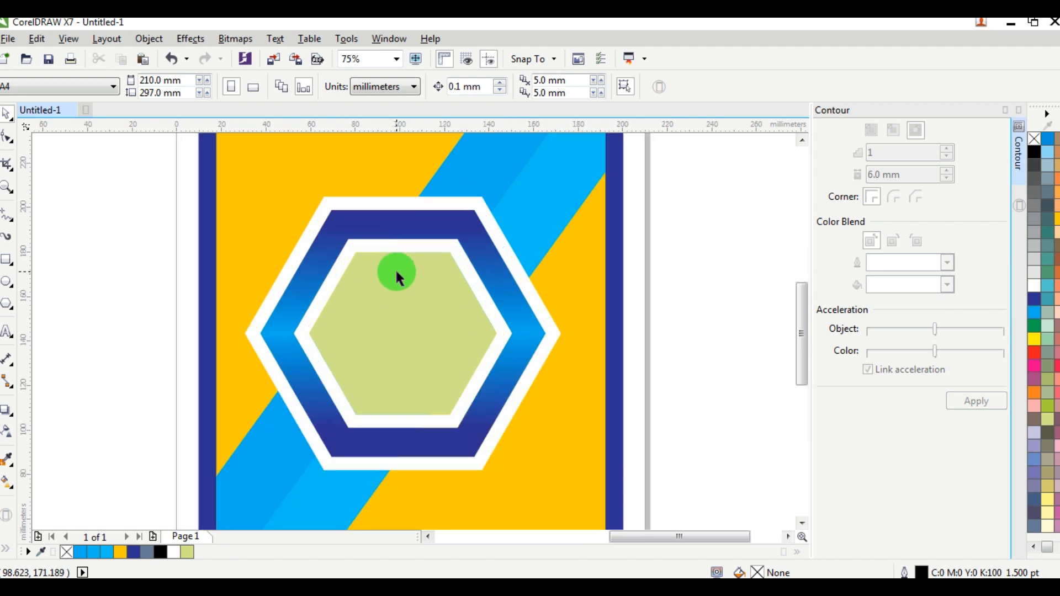
left_click(369, 205)
scroll(379, 215, "up", 2)
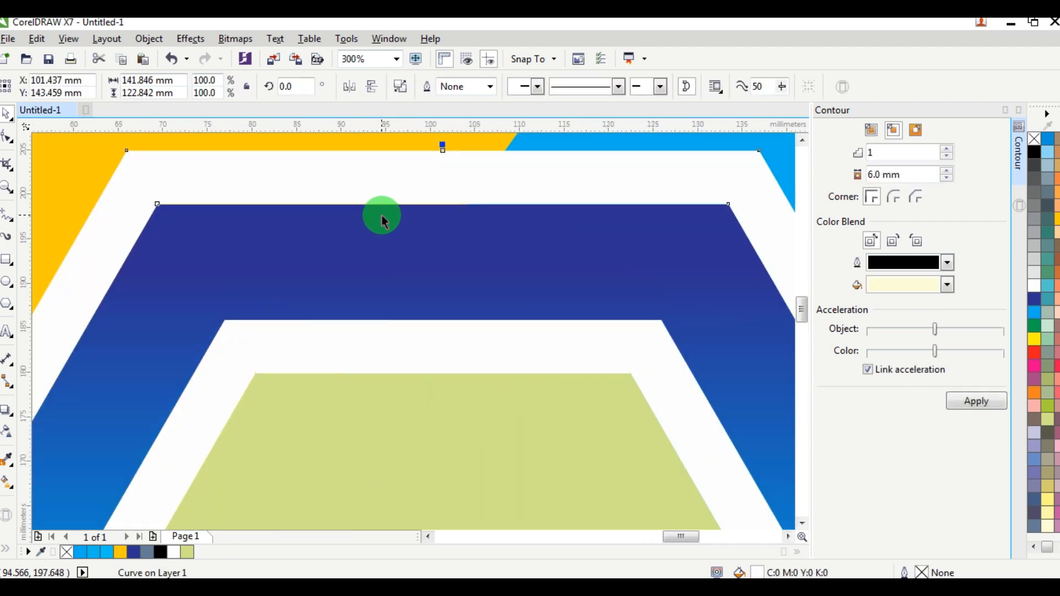
left_click(4, 417)
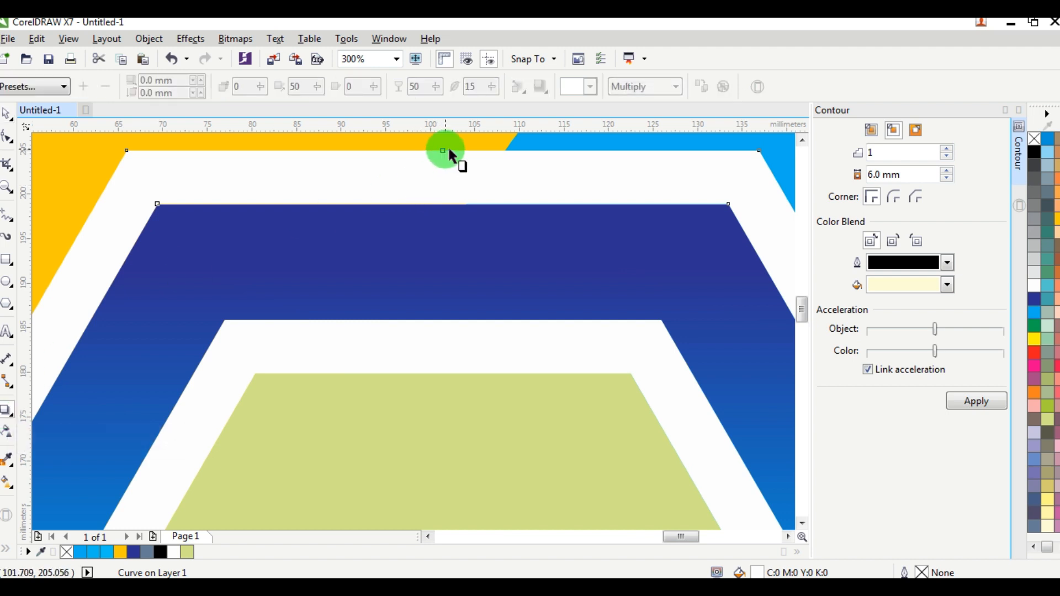
left_click_drag(448, 150, 440, 478)
scroll(441, 216, "down", 2)
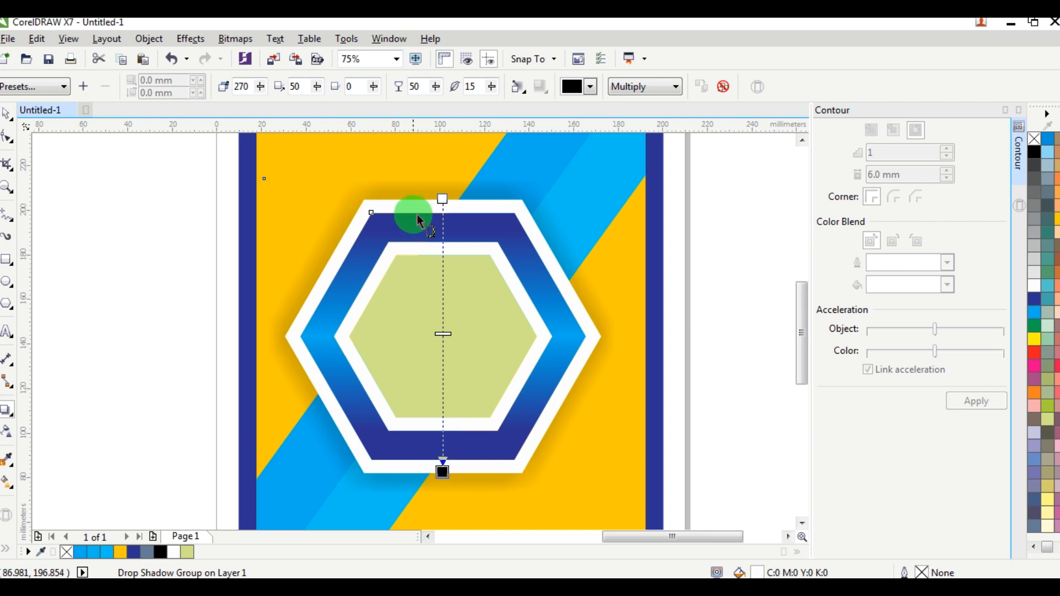
Set the outer ring's shadow opacity to 78 and its feathering to 3.
left_click_drag(498, 95, 495, 94)
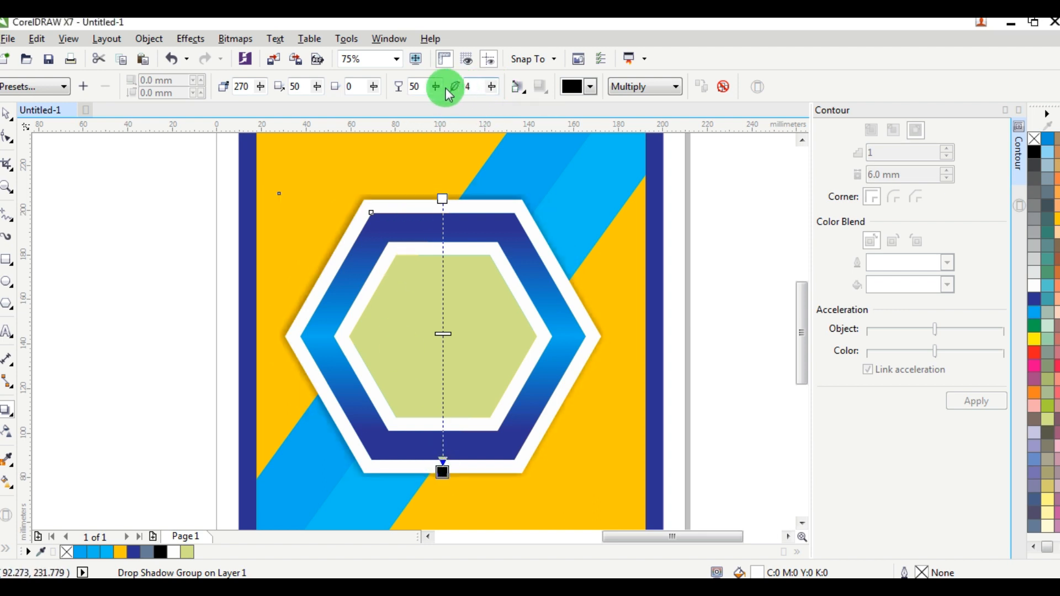
left_click_drag(436, 88, 450, 88)
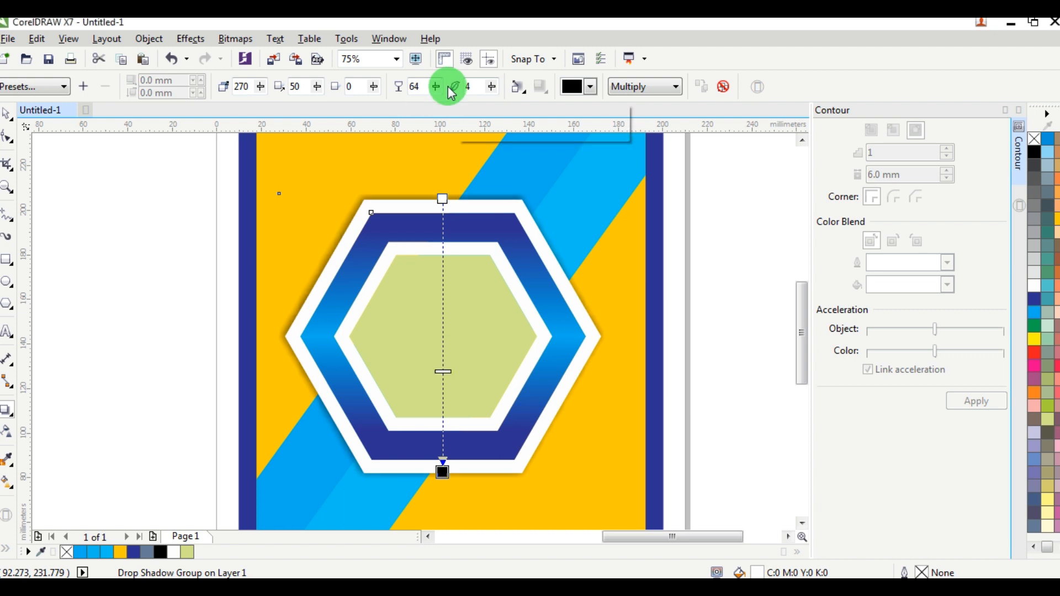
left_click(501, 93)
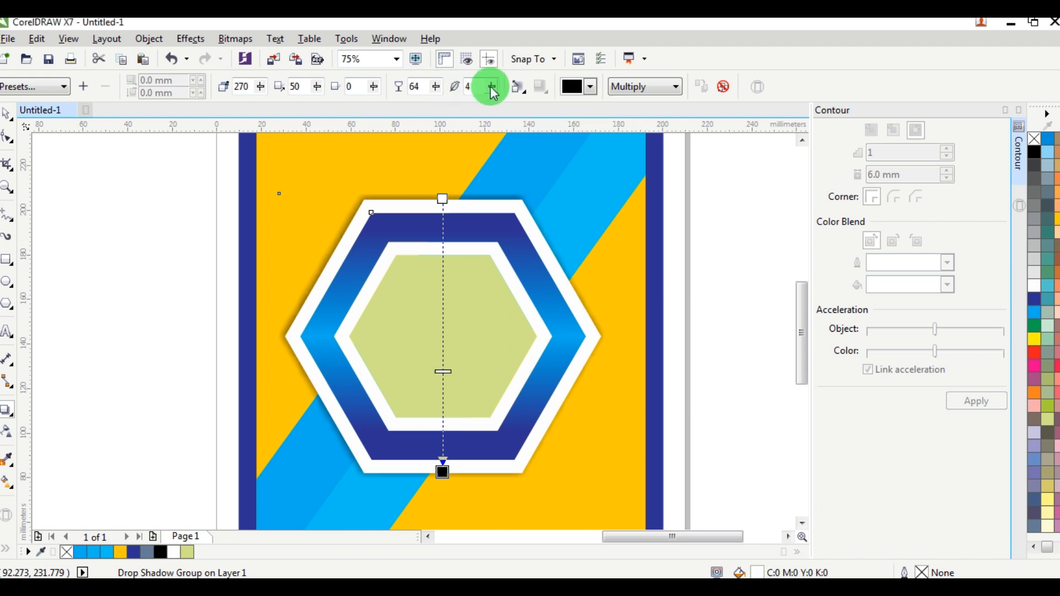
left_click(491, 88)
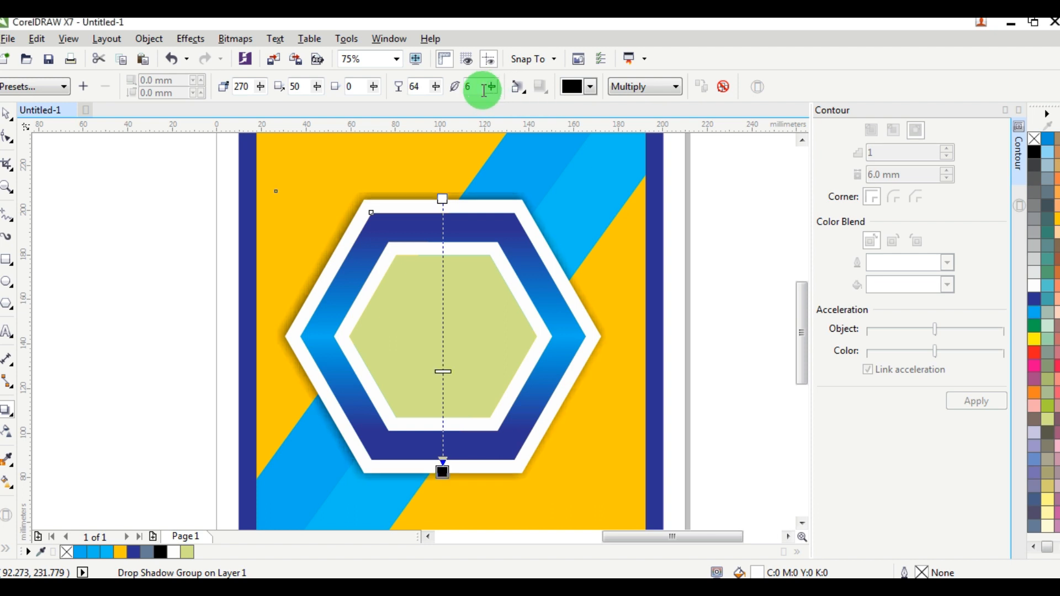
left_click(439, 90)
left_click_drag(442, 88, 445, 88)
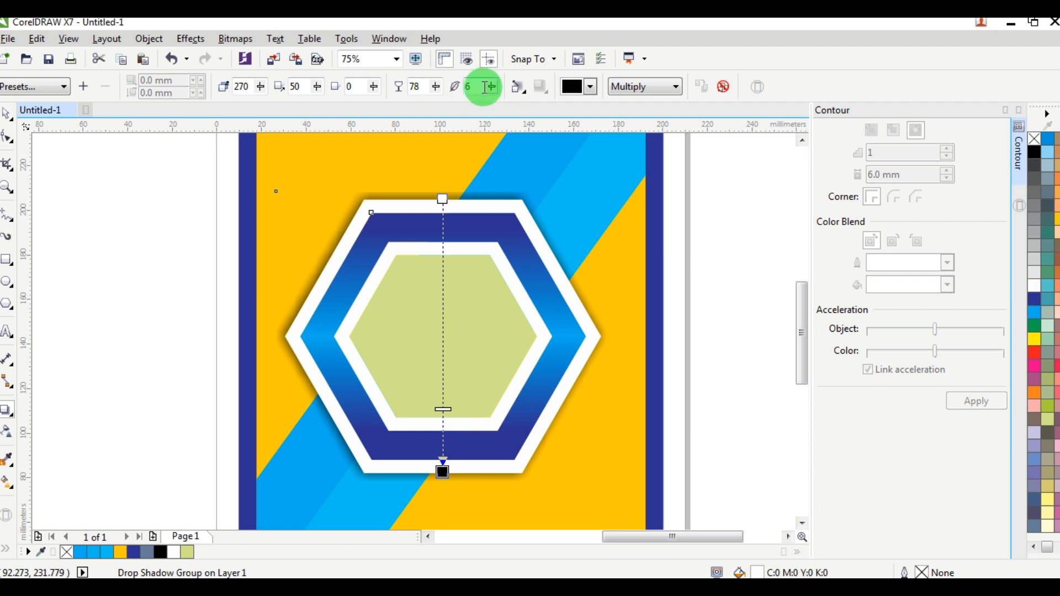
left_click(494, 91)
left_click_drag(495, 94, 495, 94)
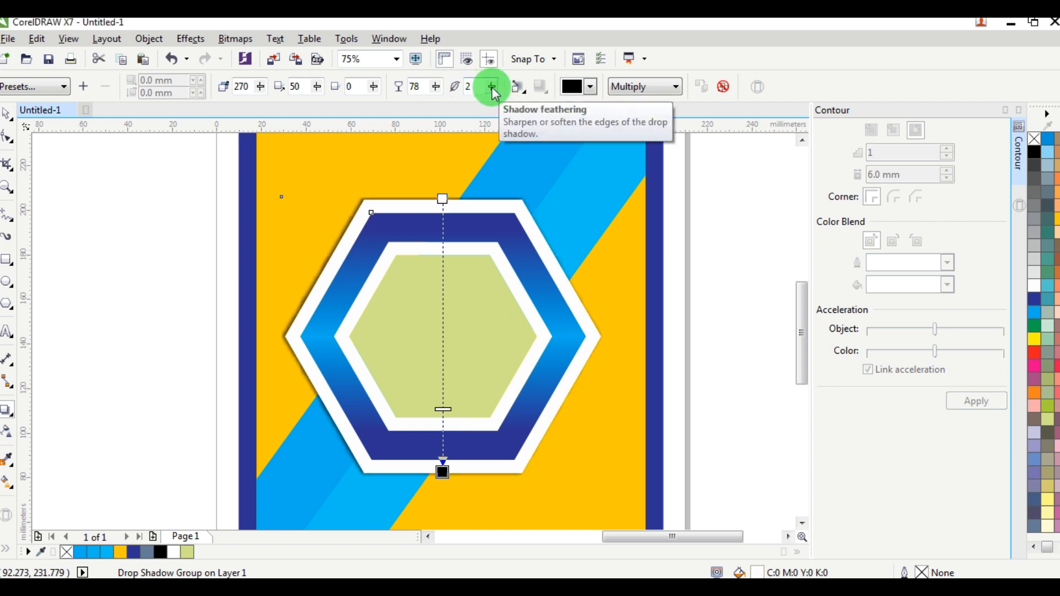
left_click(495, 94)
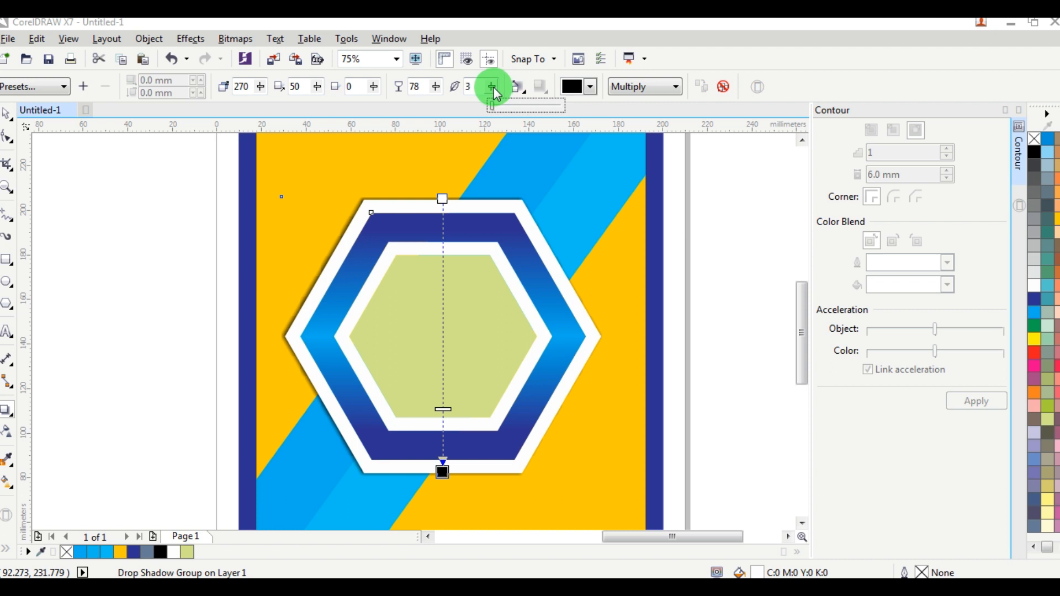
Apply a downward drop shadow to the inner white ring with opacity 94 and feathering 4.
left_click(7, 113)
left_click(83, 177)
left_click_drag(430, 253, 272, 220)
key("ctrl+z")
key("ctrl+z")
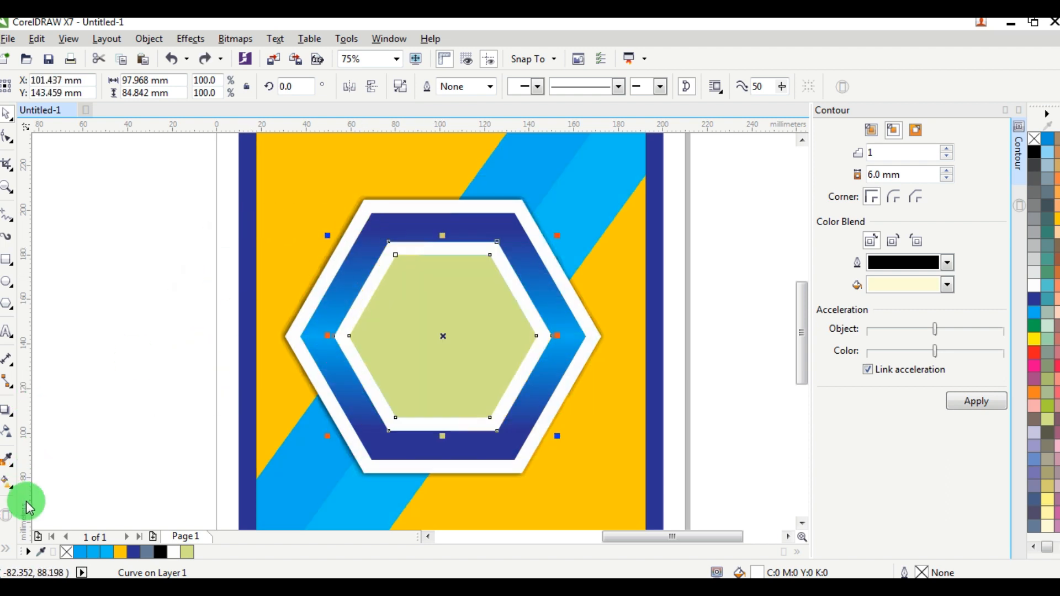
left_click(6, 412)
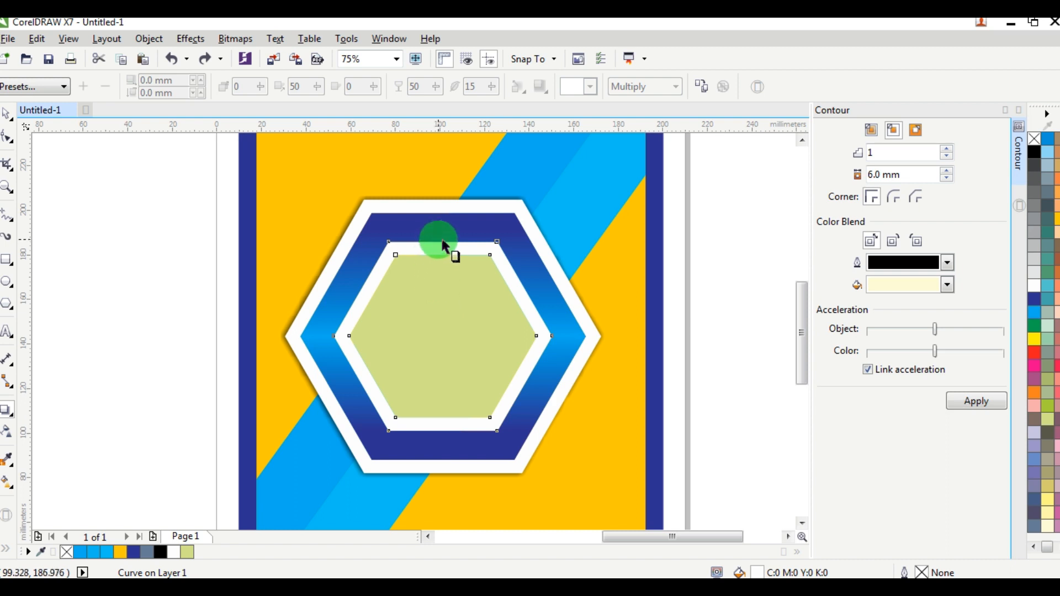
left_click_drag(444, 242, 438, 434)
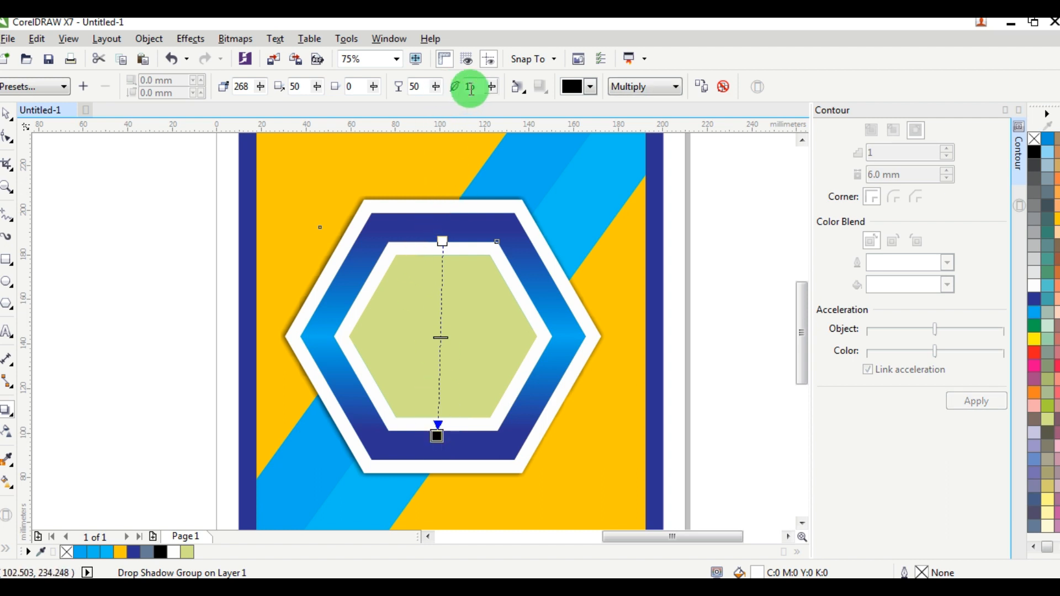
left_click_drag(494, 92, 459, 95)
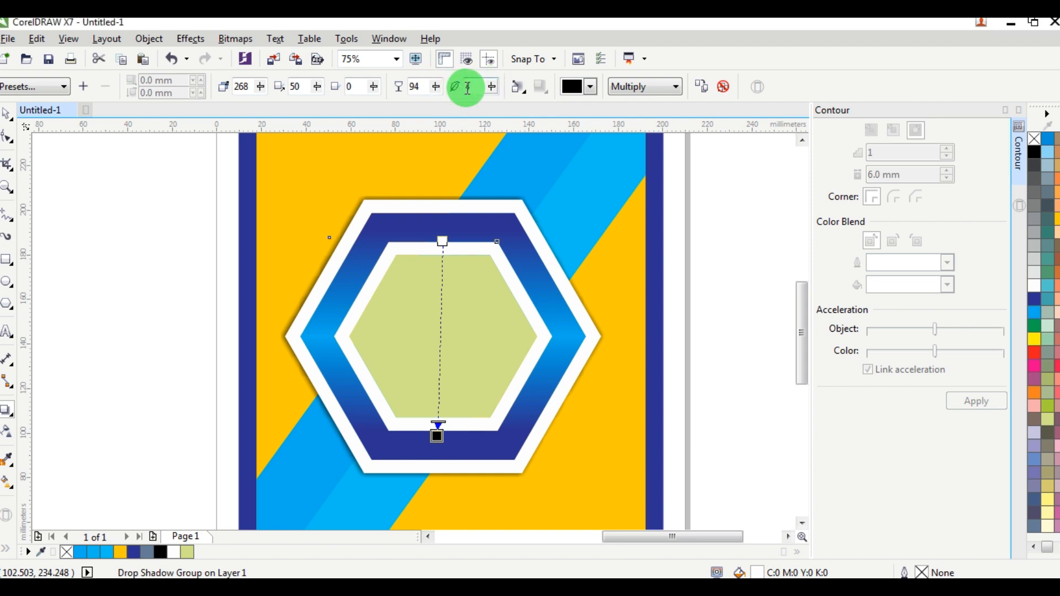
Bring the inner white ring and its drop shadow to the front of the layer.
left_click(7, 115)
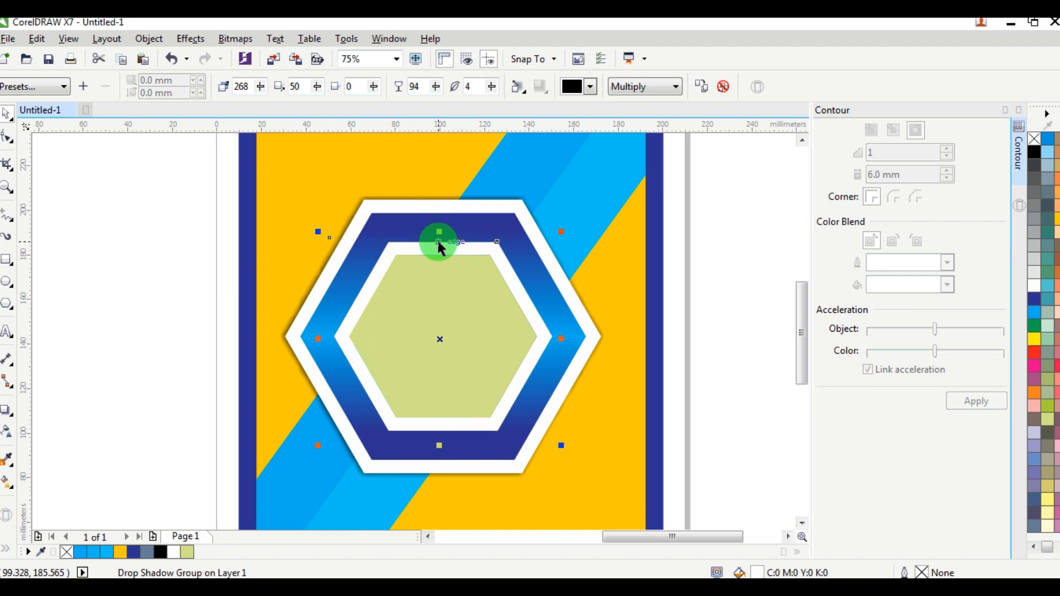
left_click_drag(436, 238, 241, 233)
key("ctrl+z")
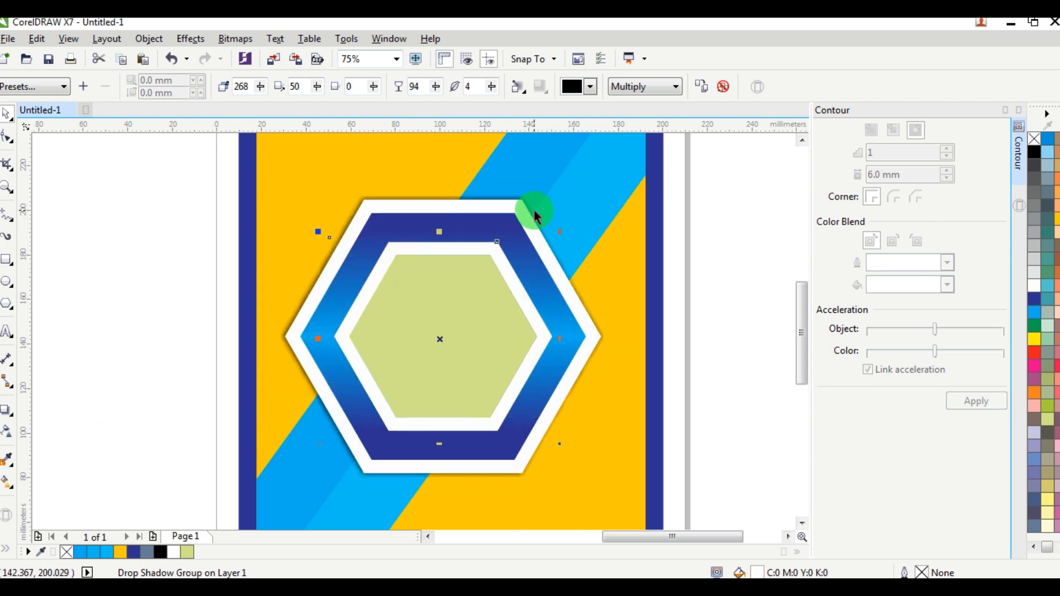
key("shift+Page_Up")
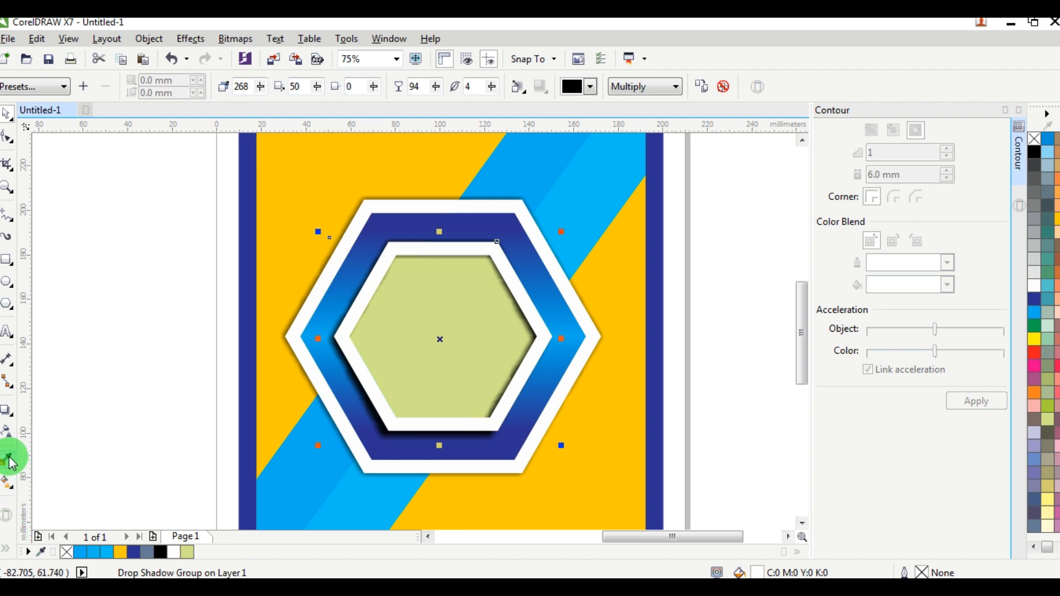
Shift the end of the inner ring's shadow slightly to give it a direction of 269 degrees.
left_click(7, 414)
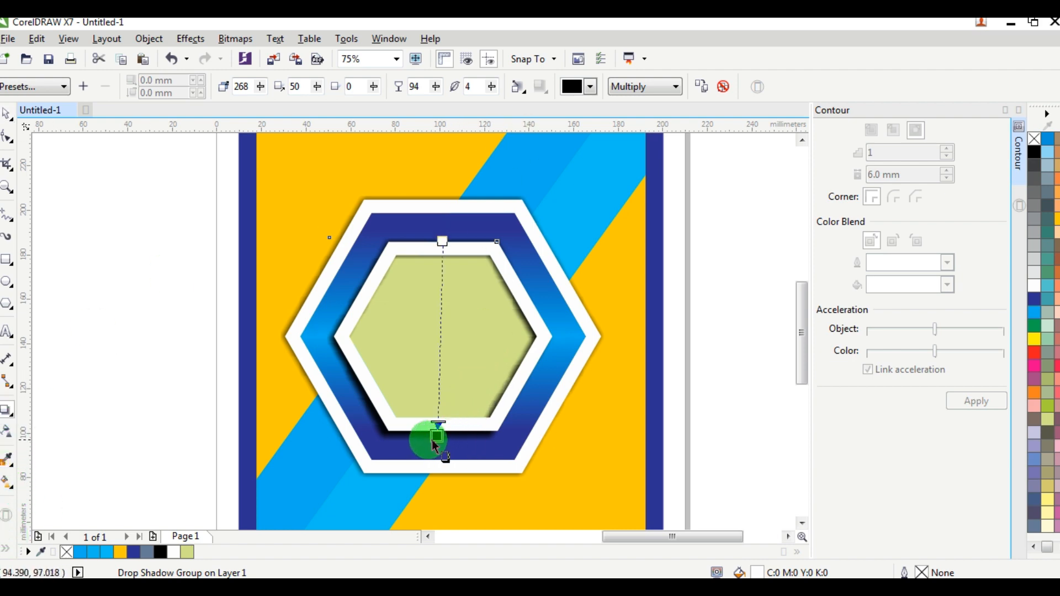
scroll(434, 437, "up", 4)
left_click_drag(462, 432, 465, 413)
scroll(465, 414, "down", 4)
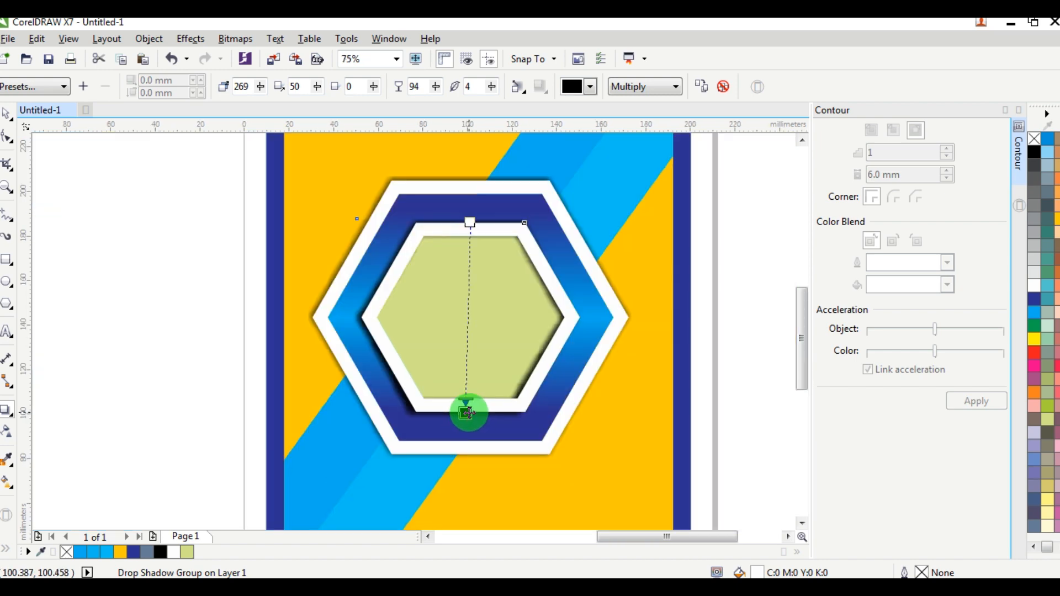
left_click(7, 116)
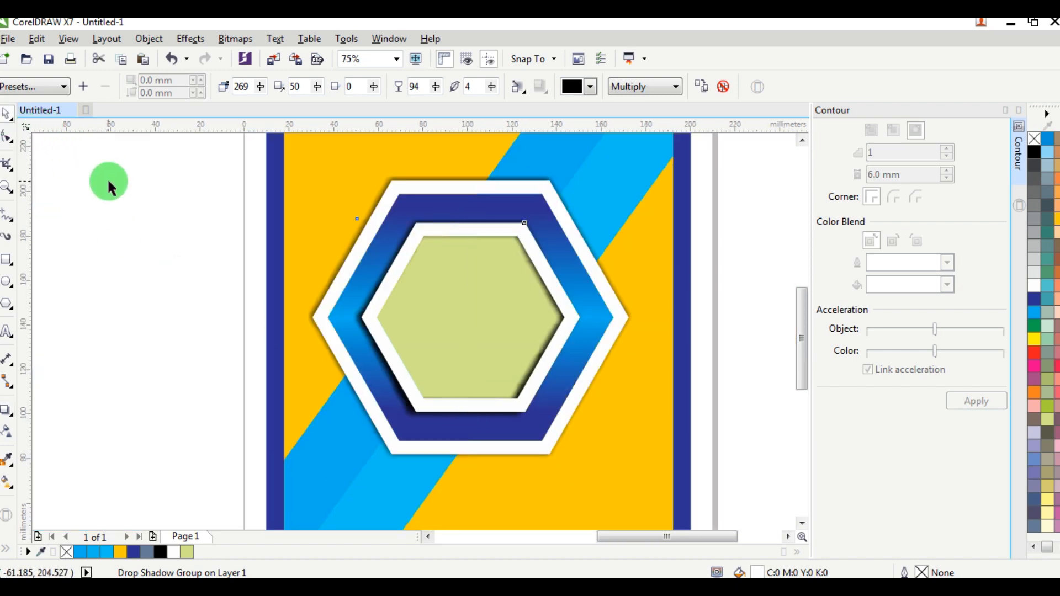
left_click(108, 185)
Move the goddess photo to the empty area on the other side of the page and enlarge it to about 147 × 110 mm.
scroll(262, 267, "down", 1)
scroll(275, 286, "down", 1)
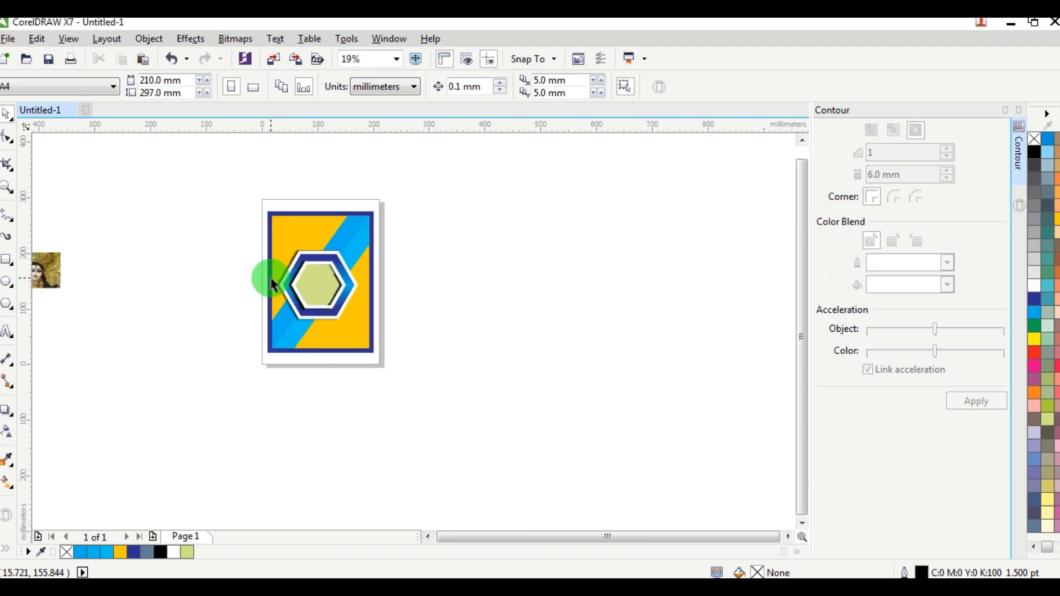
left_click_drag(43, 273, 488, 279)
scroll(396, 298, "up", 1)
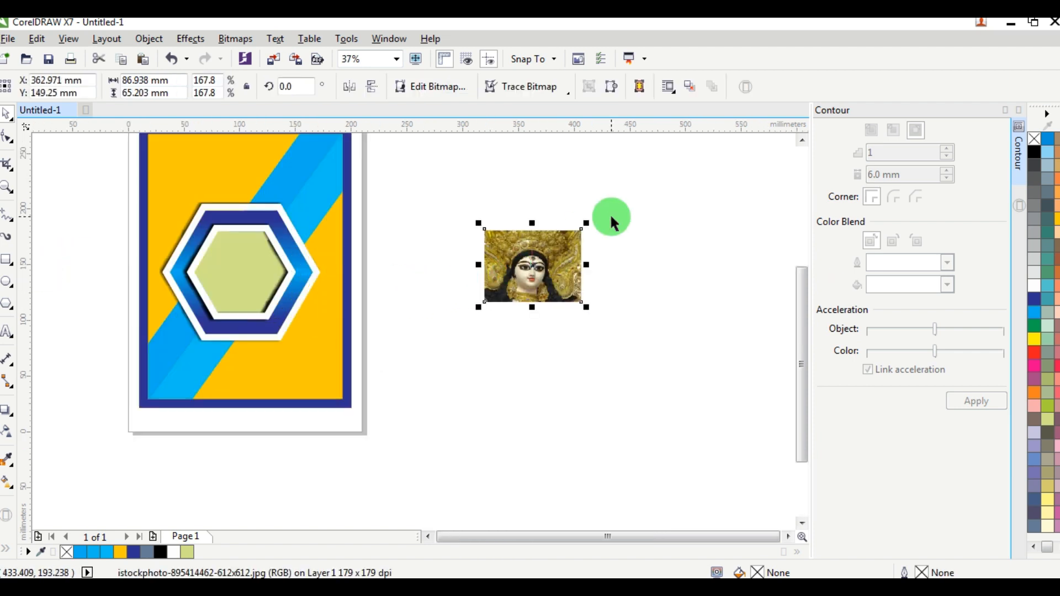
left_click_drag(585, 220, 618, 188)
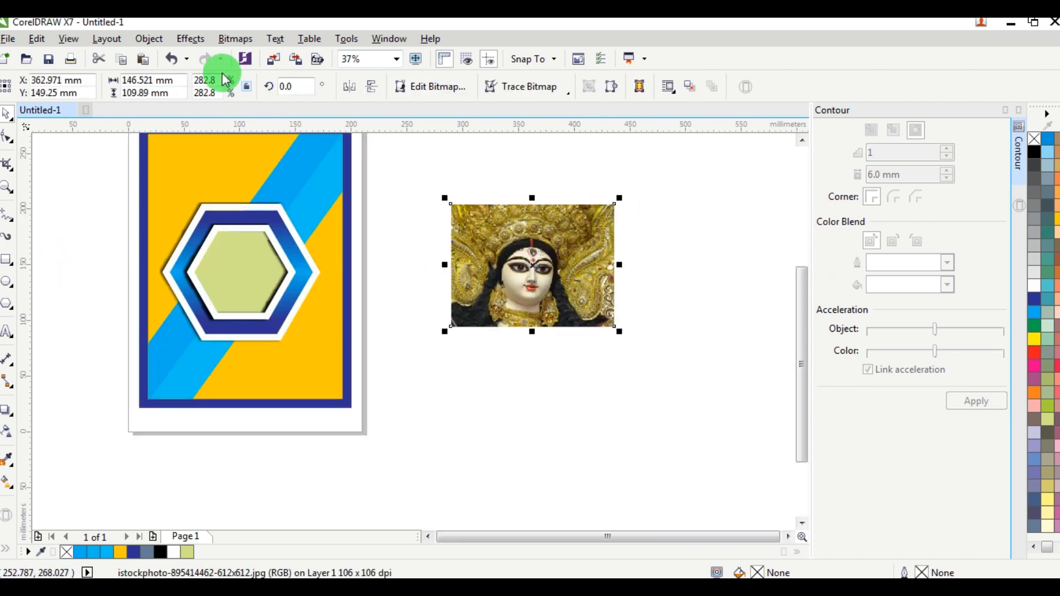
Try to place the photo inside the central hexagon with PowerClip, and undo the placement.
left_click(148, 39)
mouse_move(178, 175)
left_click(436, 175)
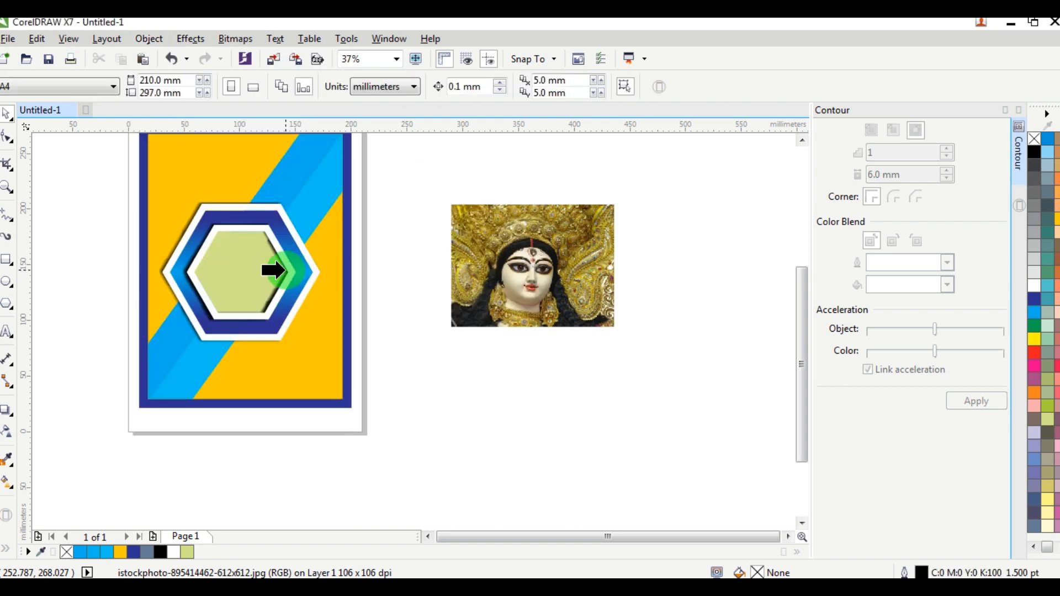
left_click(272, 271)
key("ctrl+z")
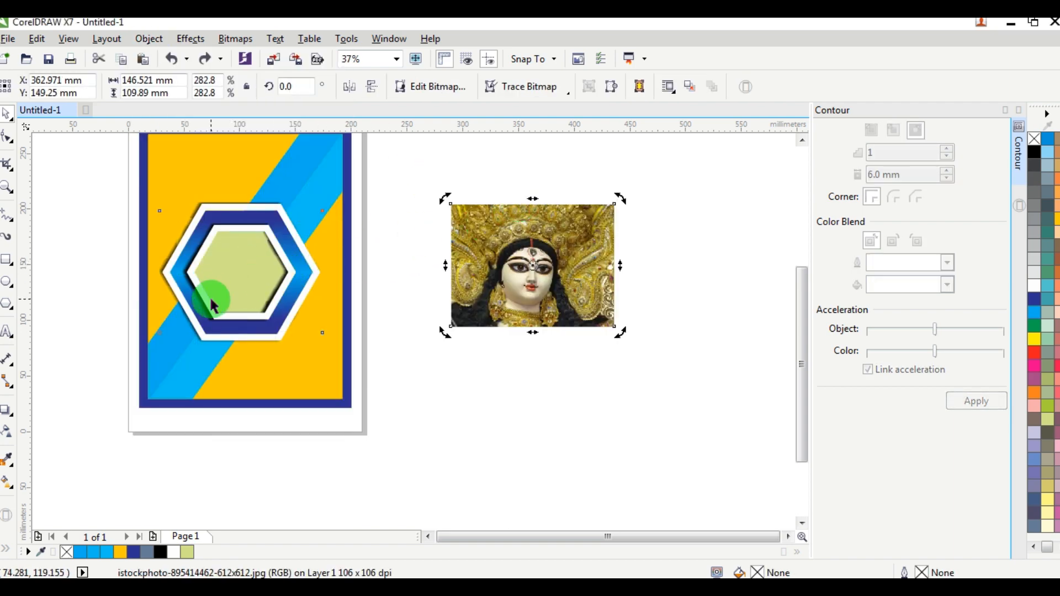
left_click_drag(249, 257, 280, 334)
key("ctrl+z")
left_click(249, 273)
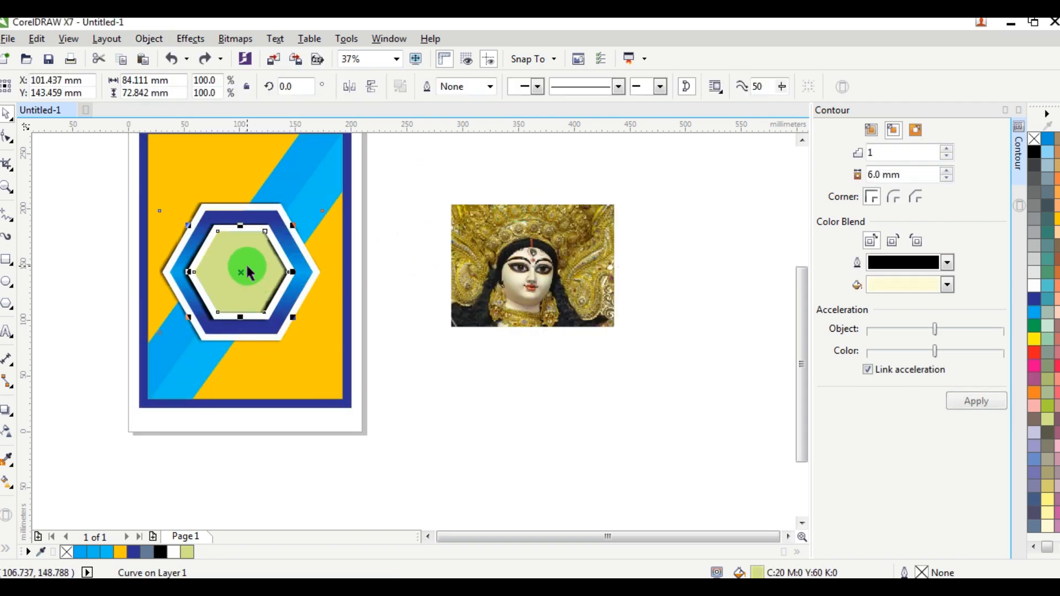
left_click_drag(585, 217, 661, 213)
left_click_drag(245, 277, 309, 326)
key("ctrl+z")
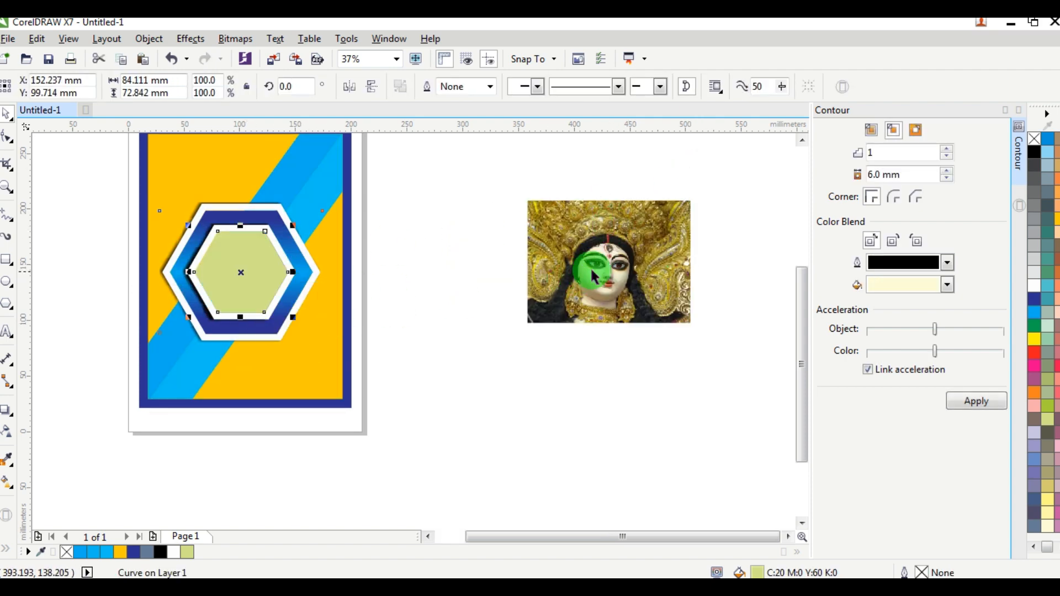
Place the goddess photo inside the central green hexagon with PowerClip.
left_click(611, 264)
left_click(150, 39)
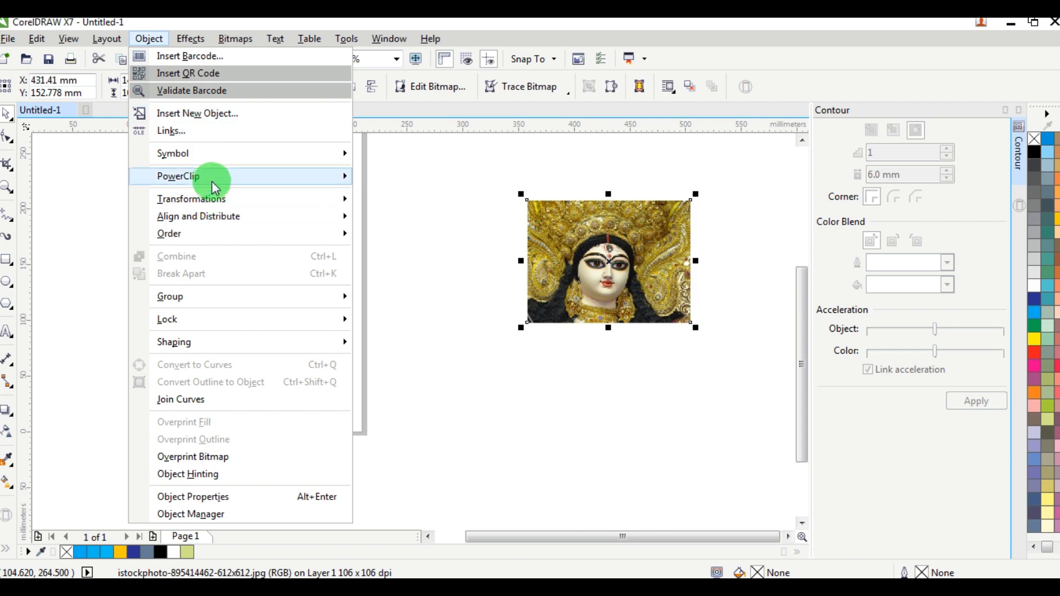
mouse_move(213, 176)
left_click(381, 173)
left_click(237, 265)
Edit the hexagon's PowerClip contents, shrink the photo about its centre to about 102 × 76 mm, and finish editing.
scroll(229, 272, "up", 1)
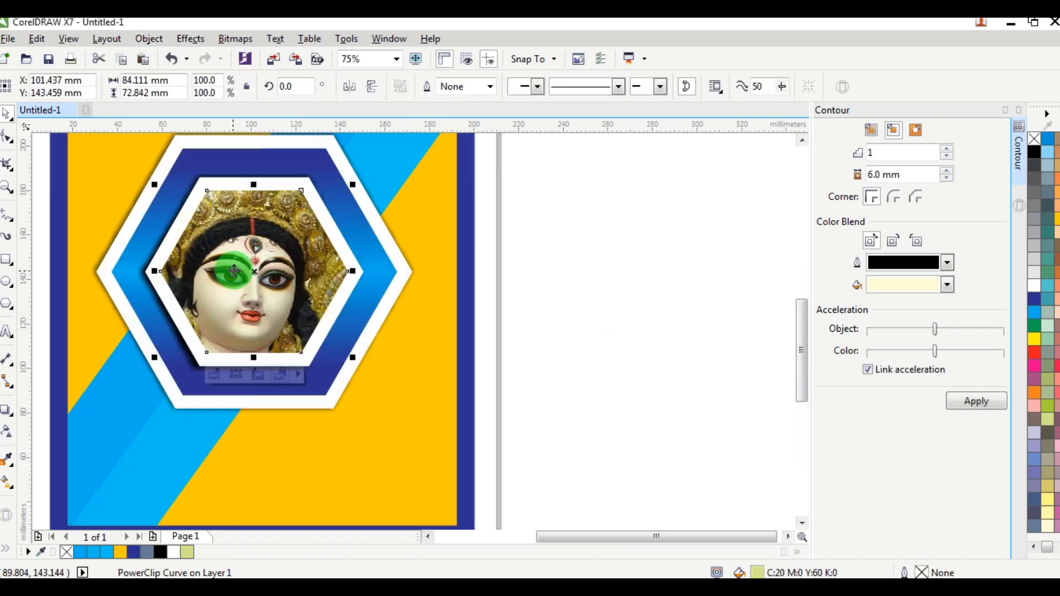
double_click(226, 230)
scroll(385, 216, "down", 1)
scroll(398, 170, "up", 1)
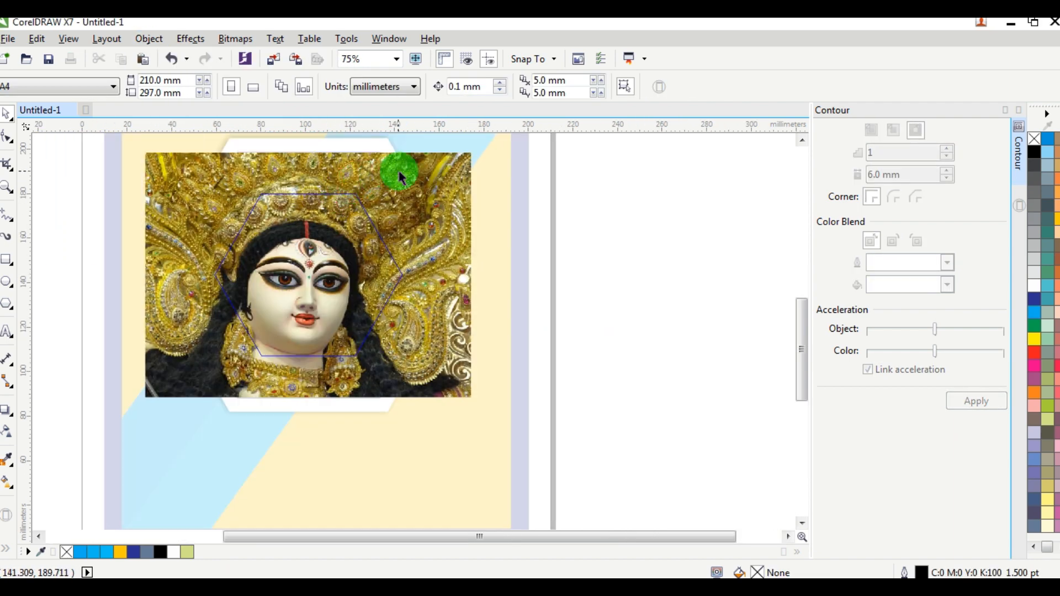
left_click(475, 159)
left_click_drag(479, 149, 465, 187)
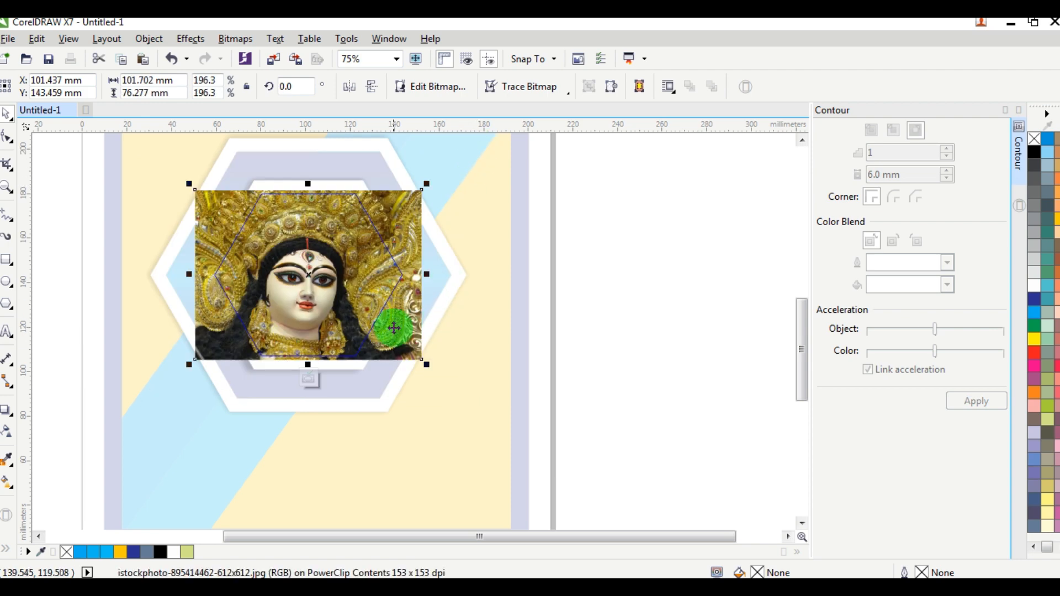
left_click(319, 373)
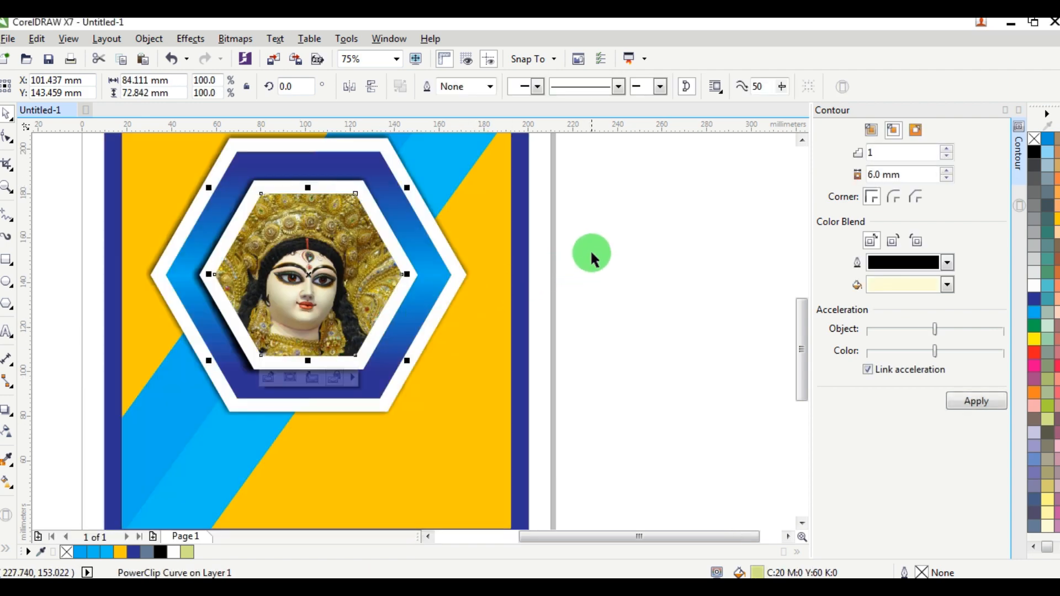
left_click(591, 253)
left_click_drag(380, 196, 426, 176)
key("ctrl+z")
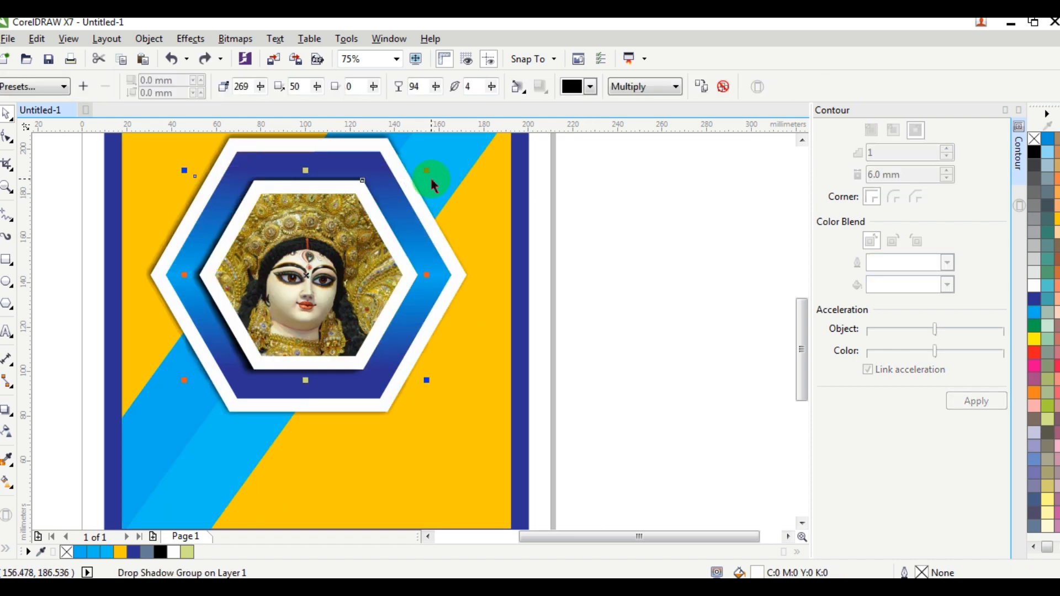
left_click(627, 272)
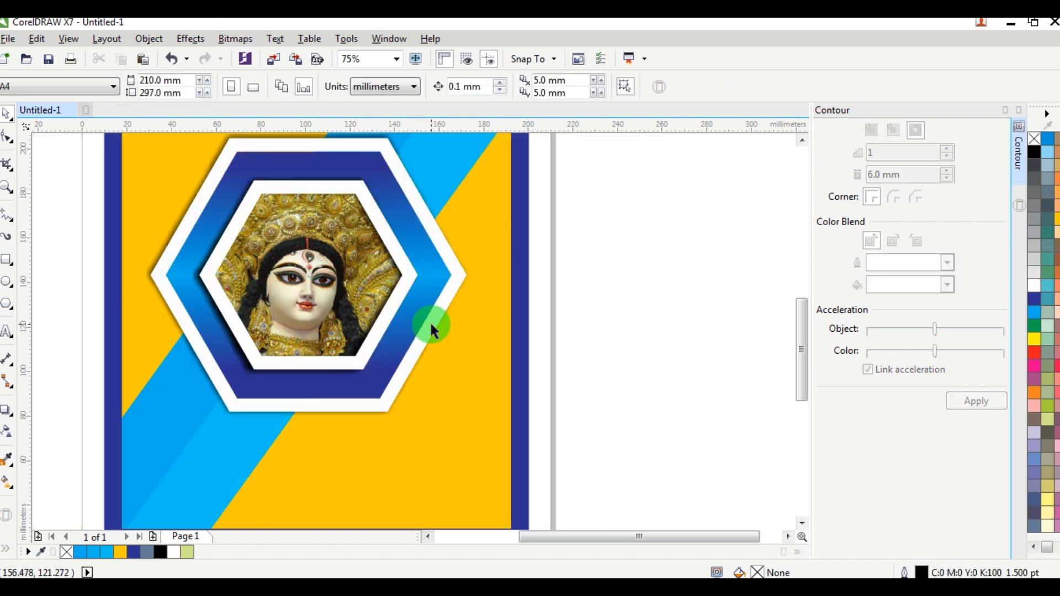
Draw a rectangle about 42 × 62 mm over the outer hexagon's upper-left slanted edge, from its top corner down to the left corner's level.
scroll(433, 331, "down", 3)
scroll(416, 323, "up", 3)
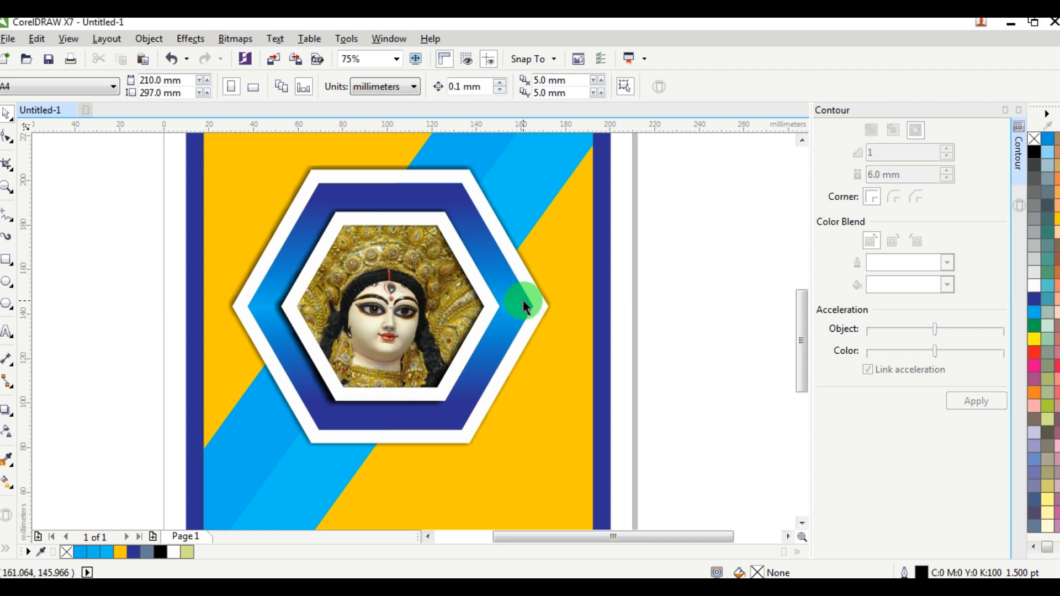
scroll(526, 307, "down", 2)
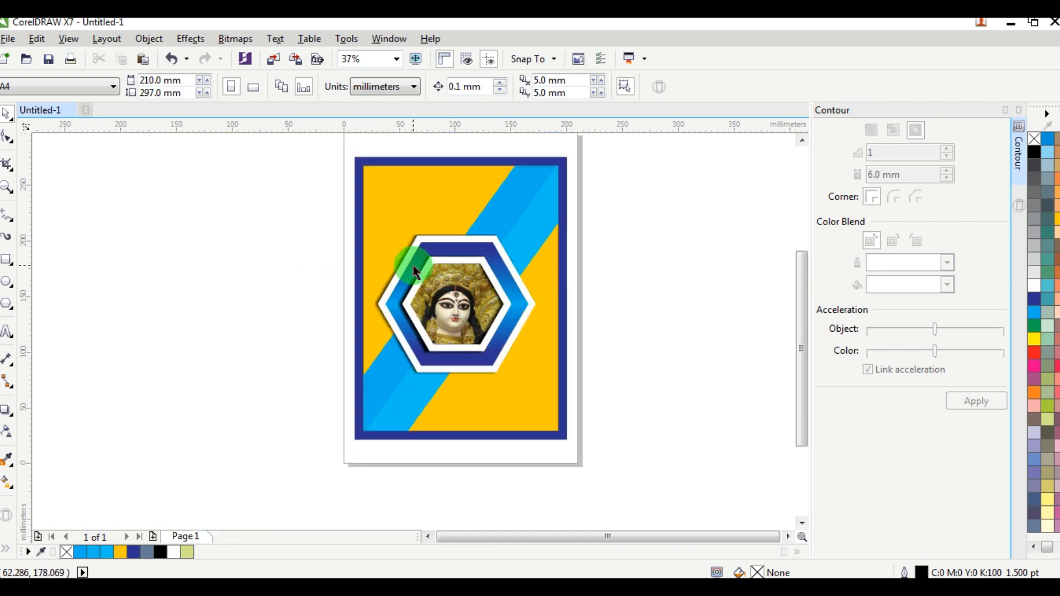
scroll(415, 271, "up", 2)
left_click(7, 259)
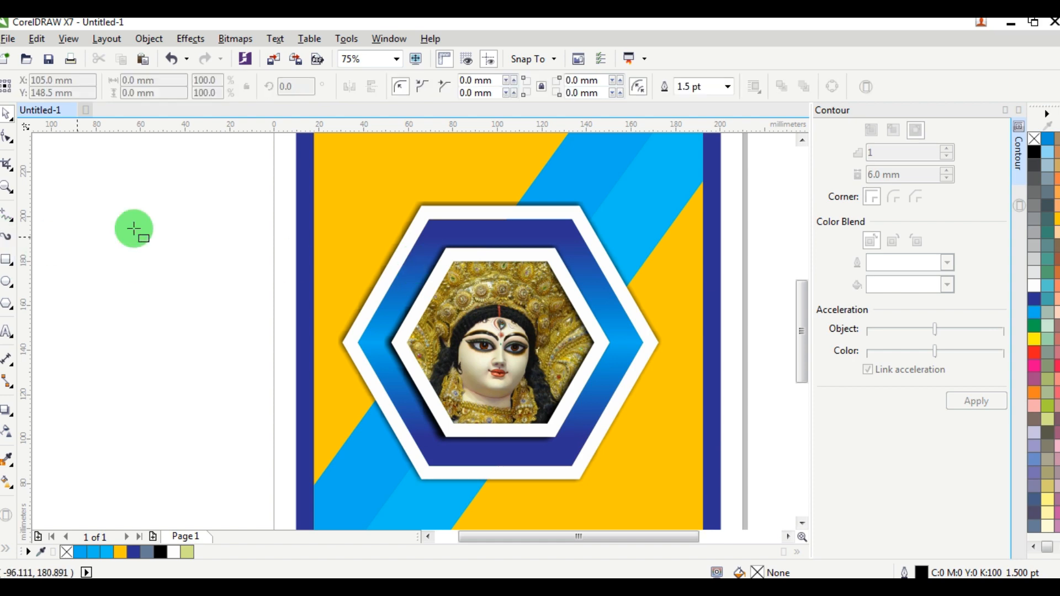
left_click_drag(421, 207, 326, 343)
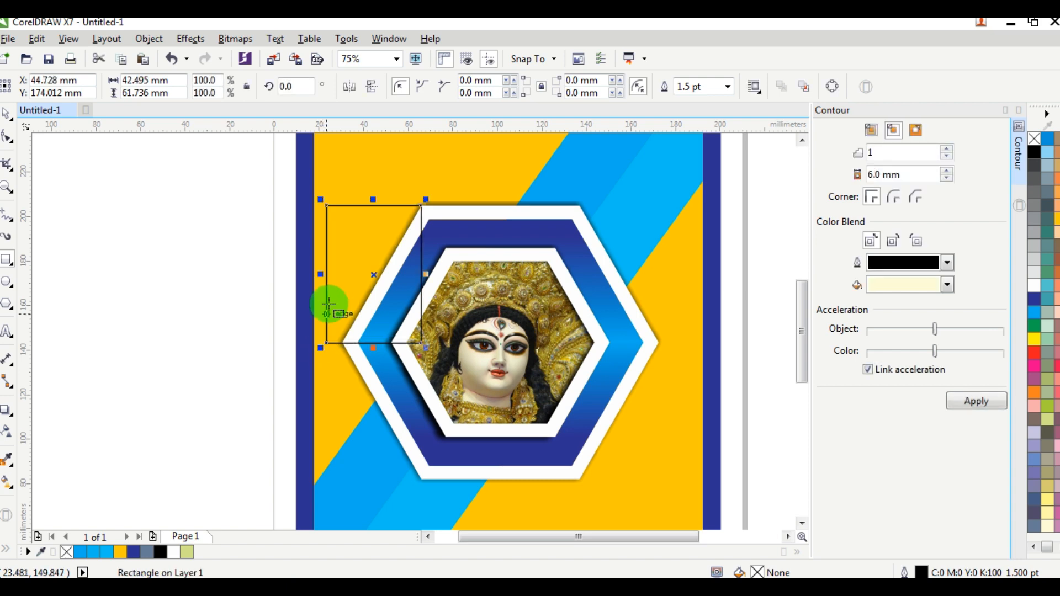
scroll(341, 283, "up", 2)
scroll(341, 283, "down", 2)
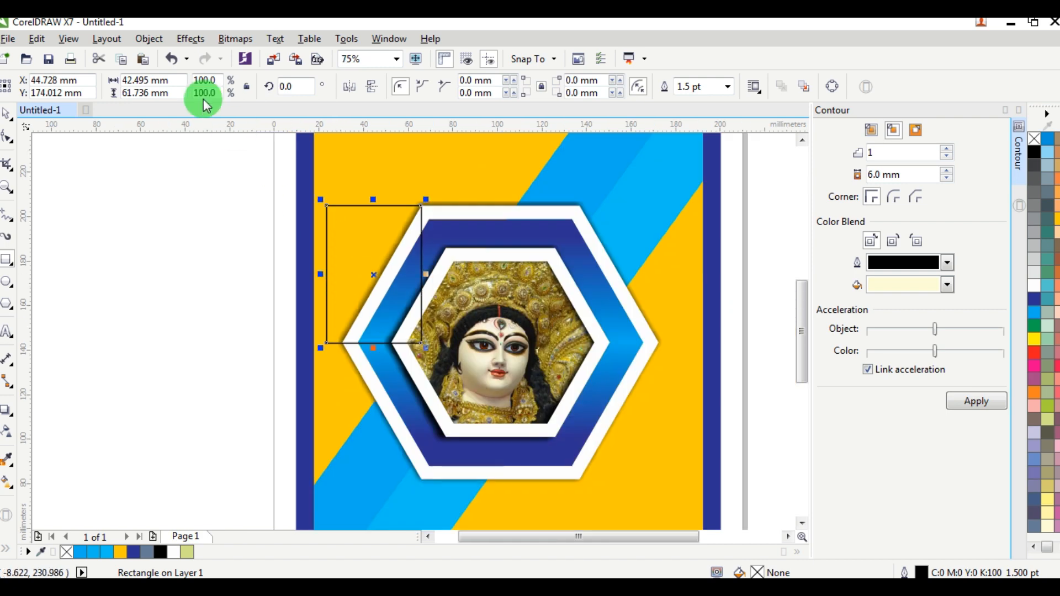
Convert the rectangle to curves and delete its lower-right node to leave a right triangle.
left_click(148, 39)
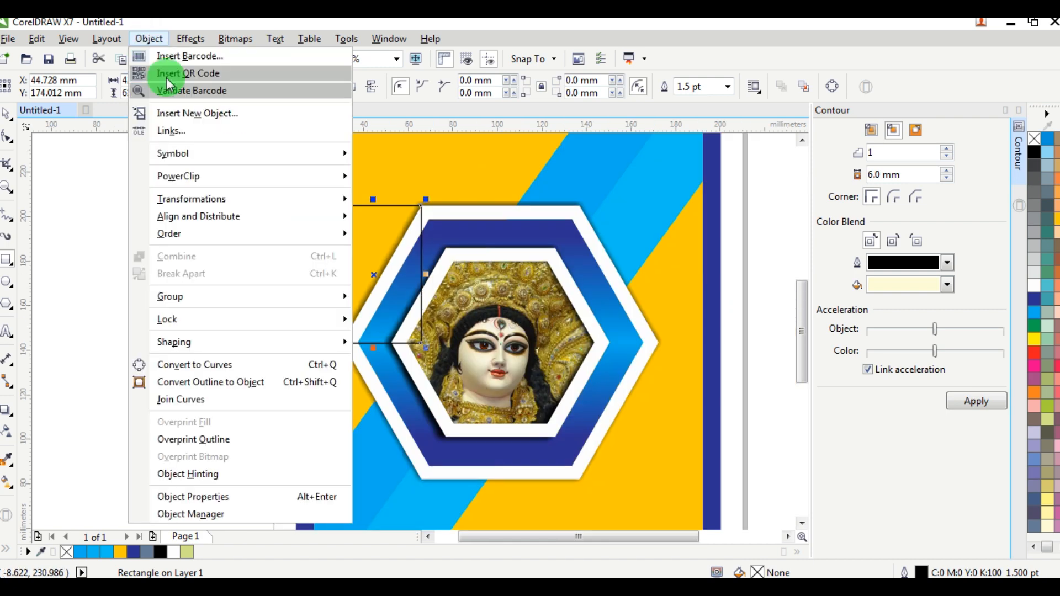
left_click(218, 369)
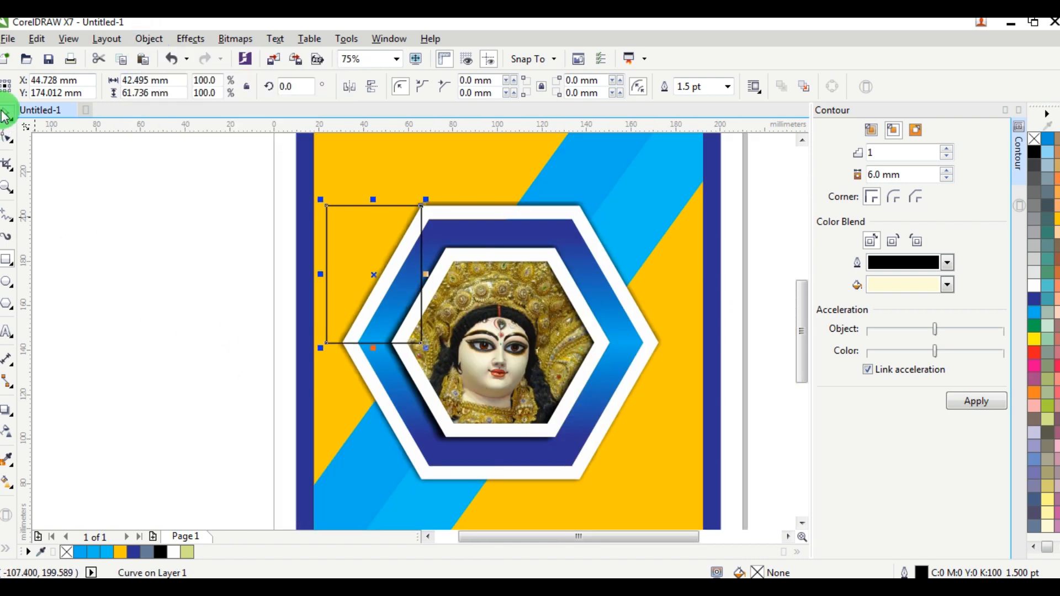
left_click(7, 138)
scroll(414, 316, "up", 2)
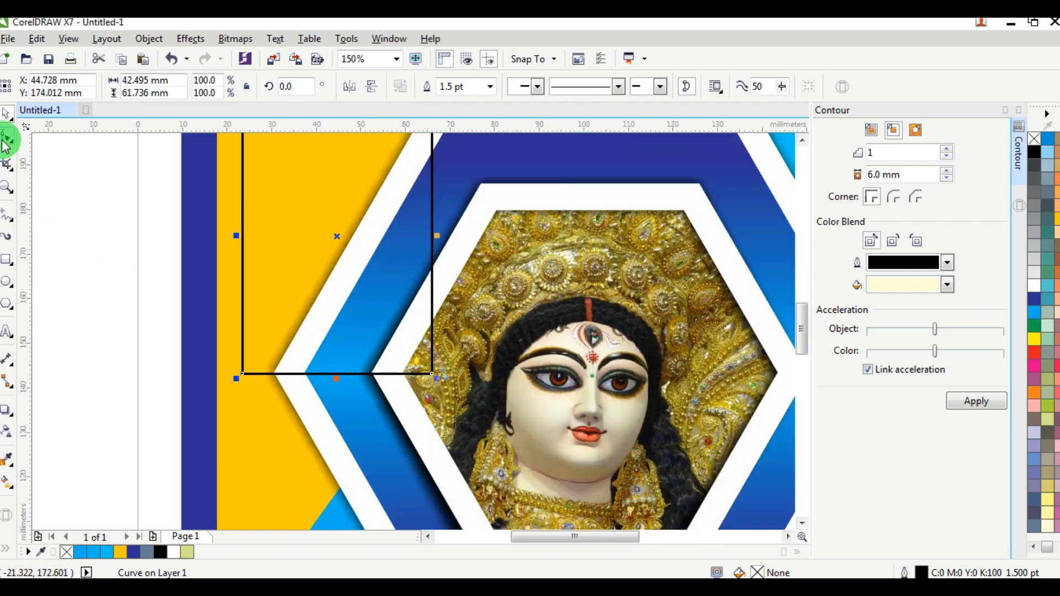
scroll(432, 374, "up", 6)
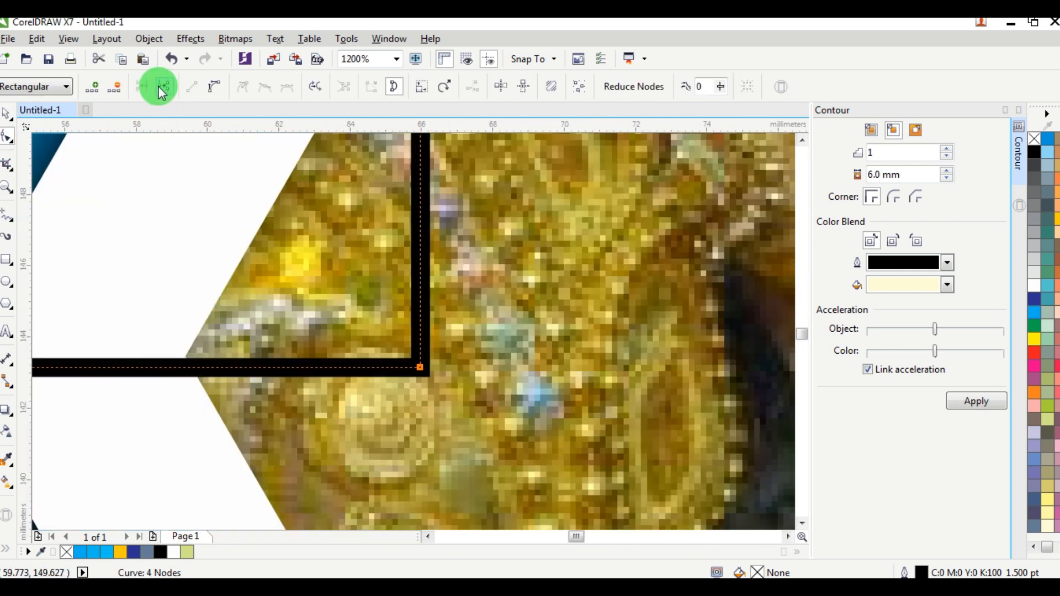
left_click(162, 89)
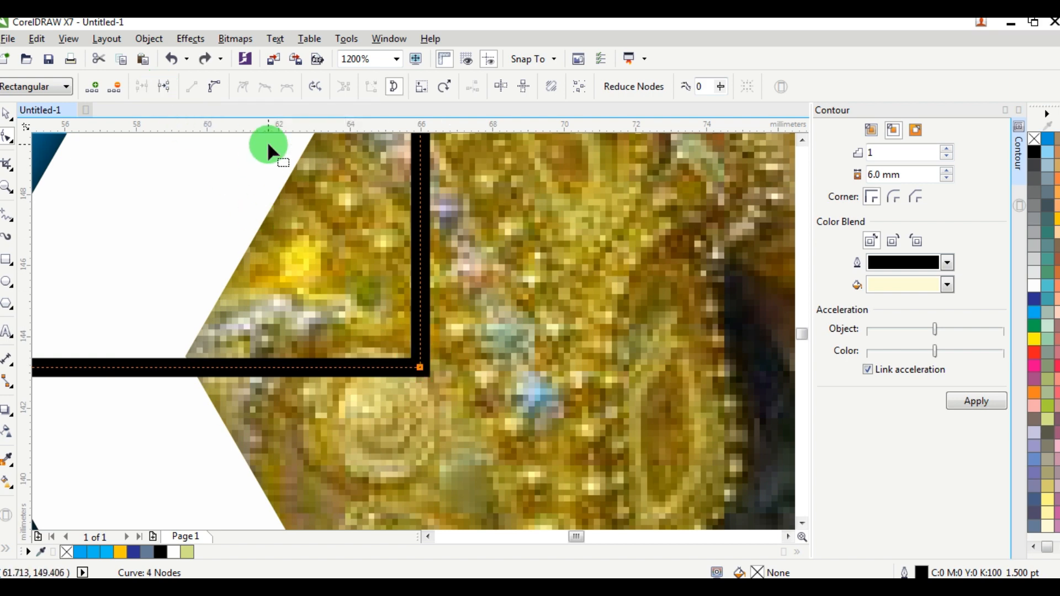
left_click(116, 89)
scroll(293, 285, "down", 4)
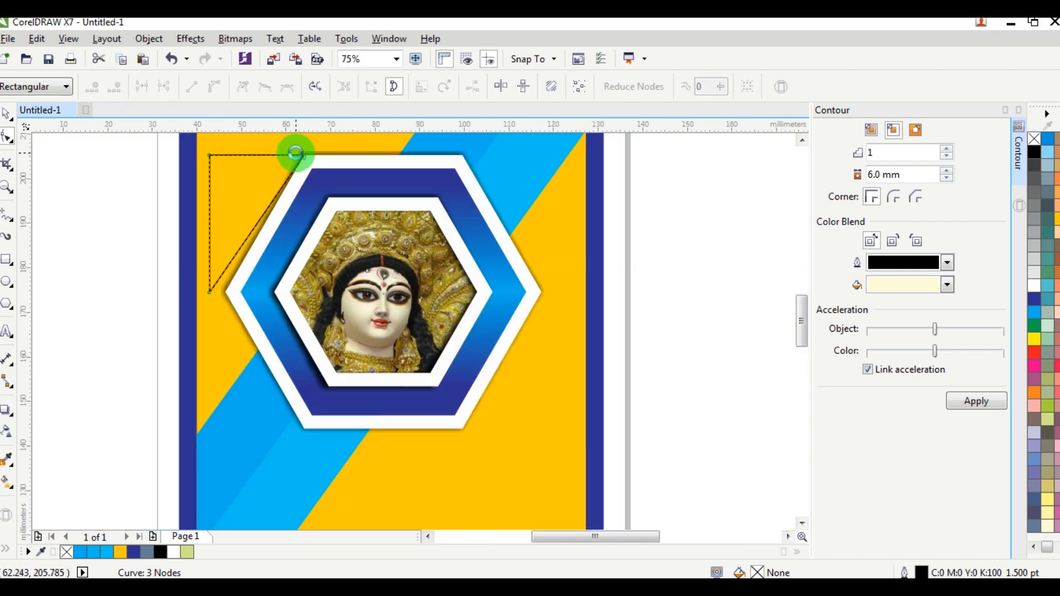
Move the triangle's upper-right and bottom nodes away from the hexagon edge, making the triangle about 36 × 59 mm.
scroll(293, 160, "up", 1)
left_click_drag(312, 165, 283, 158)
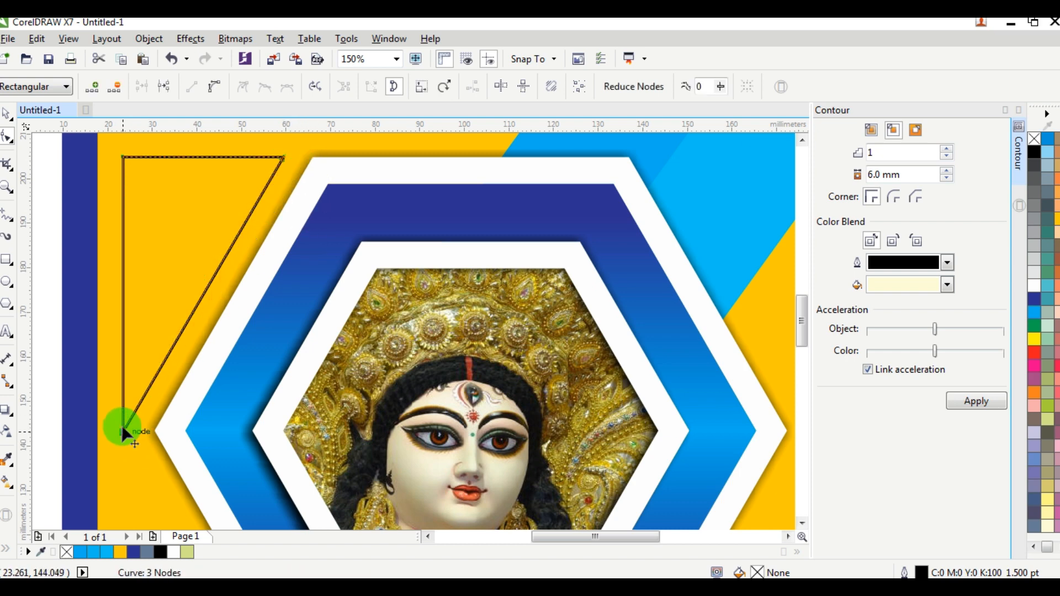
left_click_drag(123, 433, 122, 420)
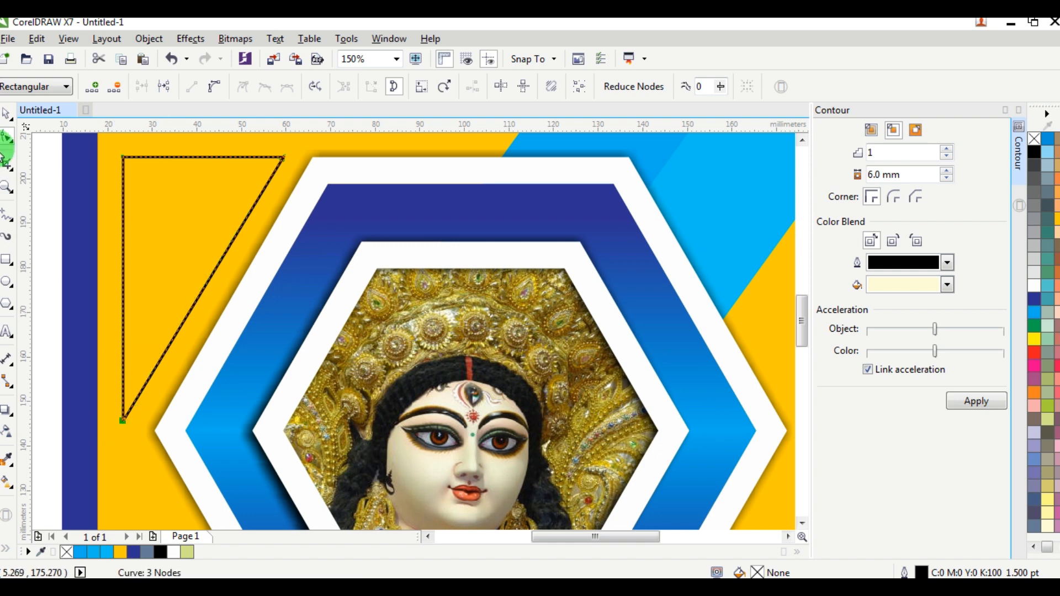
left_click(6, 116)
scroll(237, 272, "down", 2)
scroll(295, 331, "up", 1)
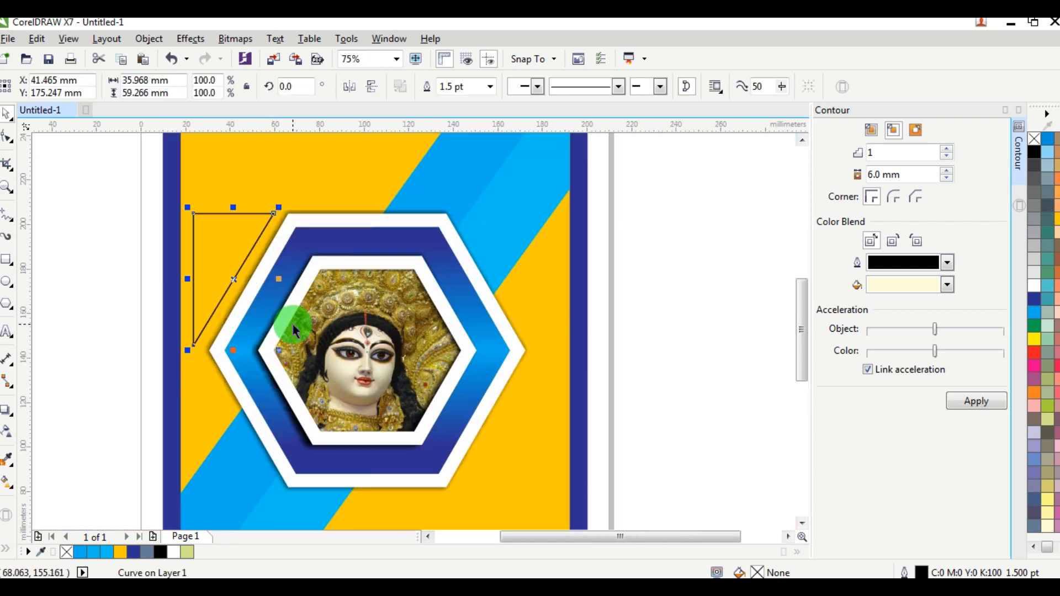
Copy the blue ring's fountain fill onto the triangle and remove the triangle's outline.
left_click(37, 39)
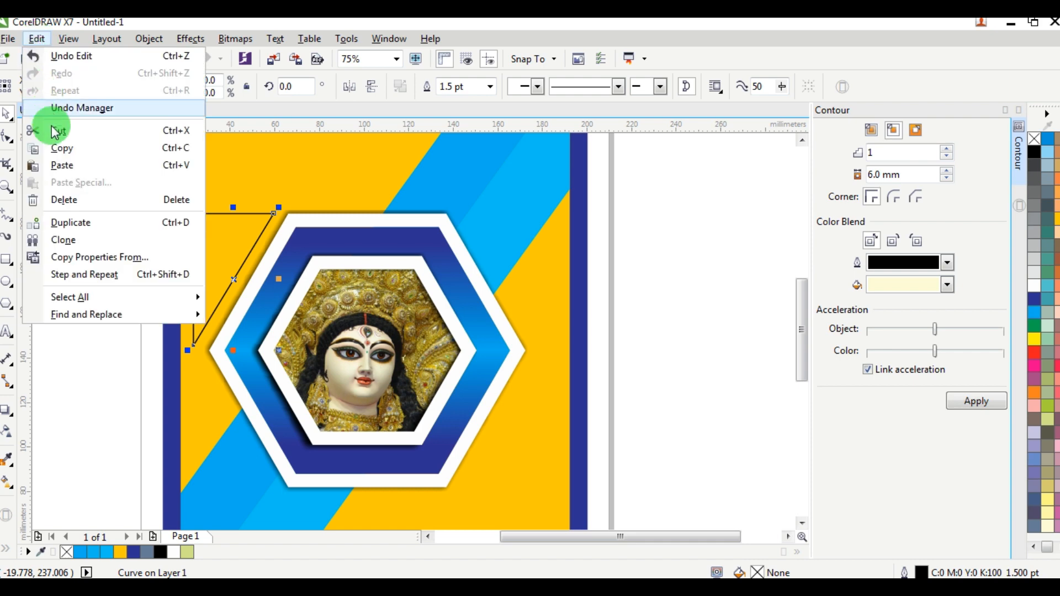
left_click(105, 263)
left_click(406, 291)
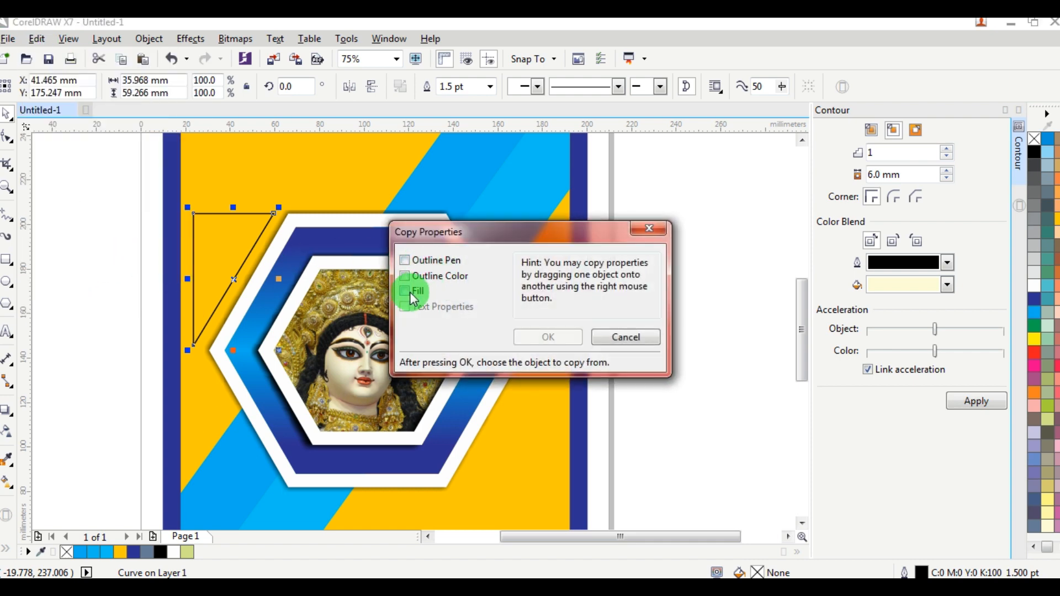
left_click(568, 339)
left_click(357, 245)
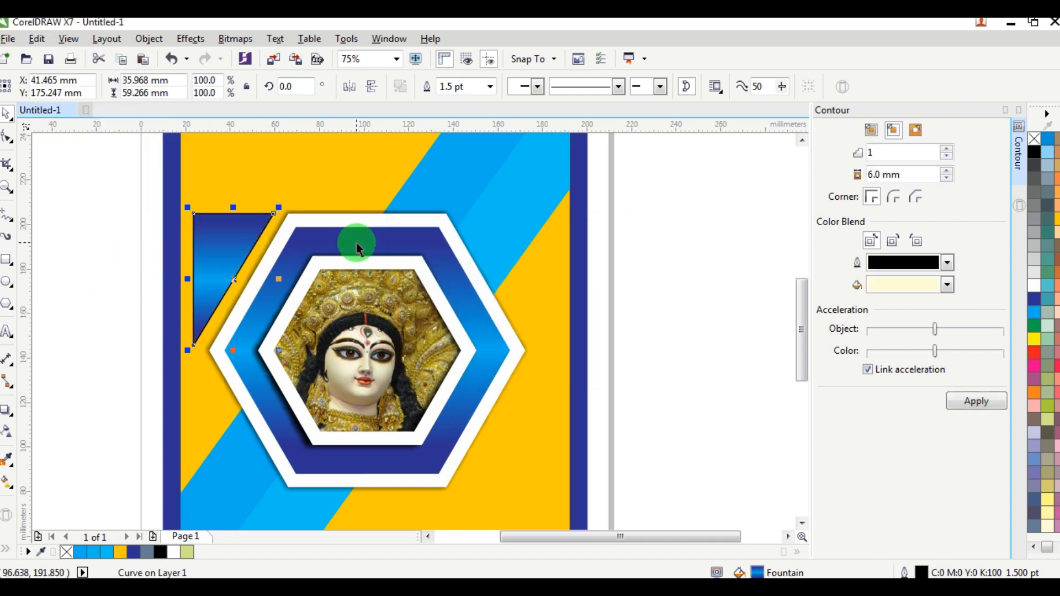
right_click(1039, 144)
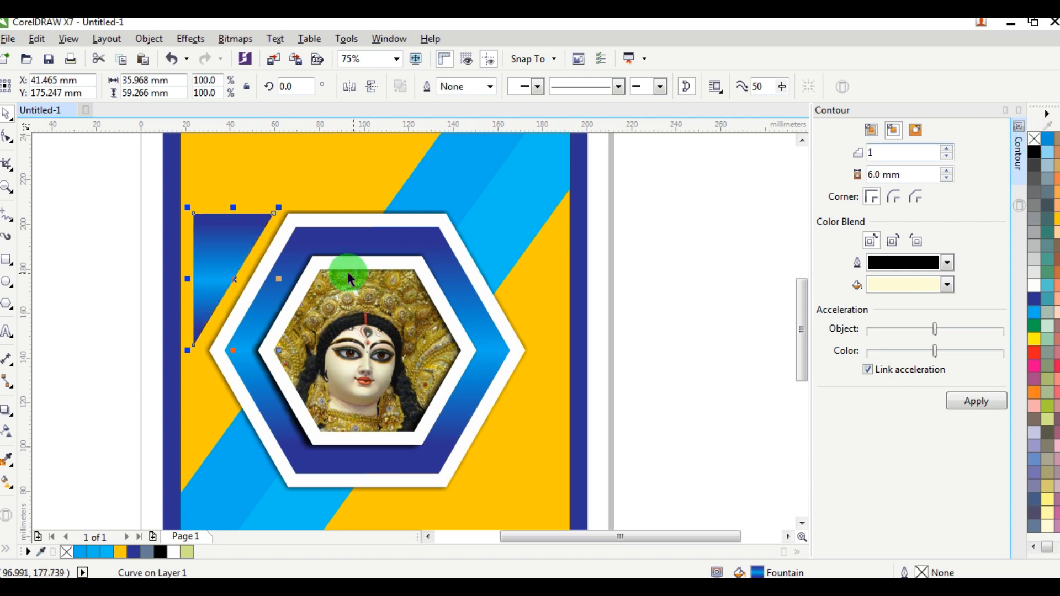
Tilt the triangle's fountain fill by moving its end point in towards the triangle's bottom tip.
left_click(11, 493)
scroll(231, 271, "up", 1)
left_click(231, 383)
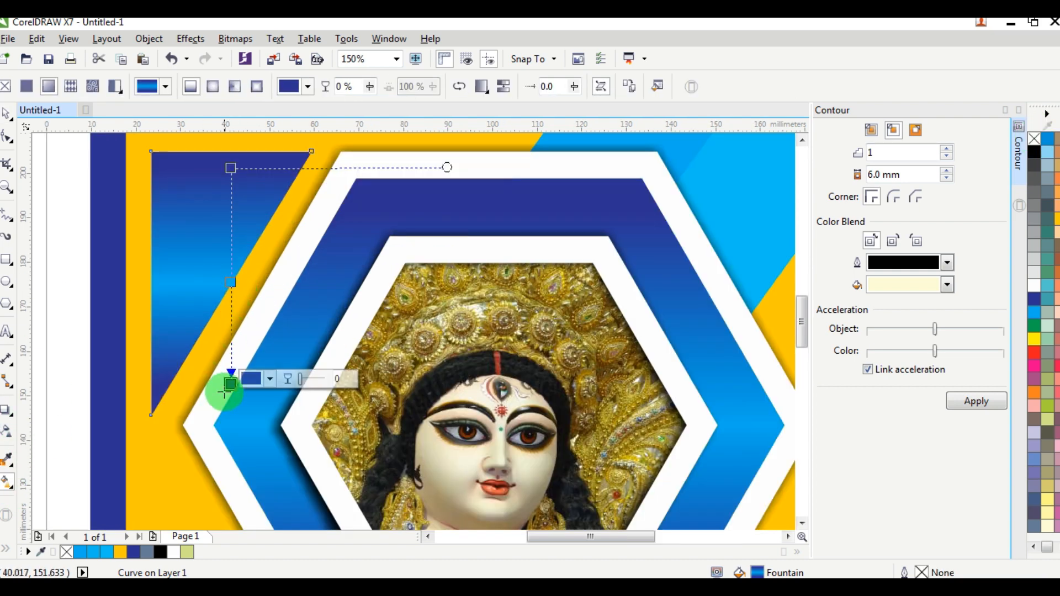
left_click_drag(230, 384, 168, 354)
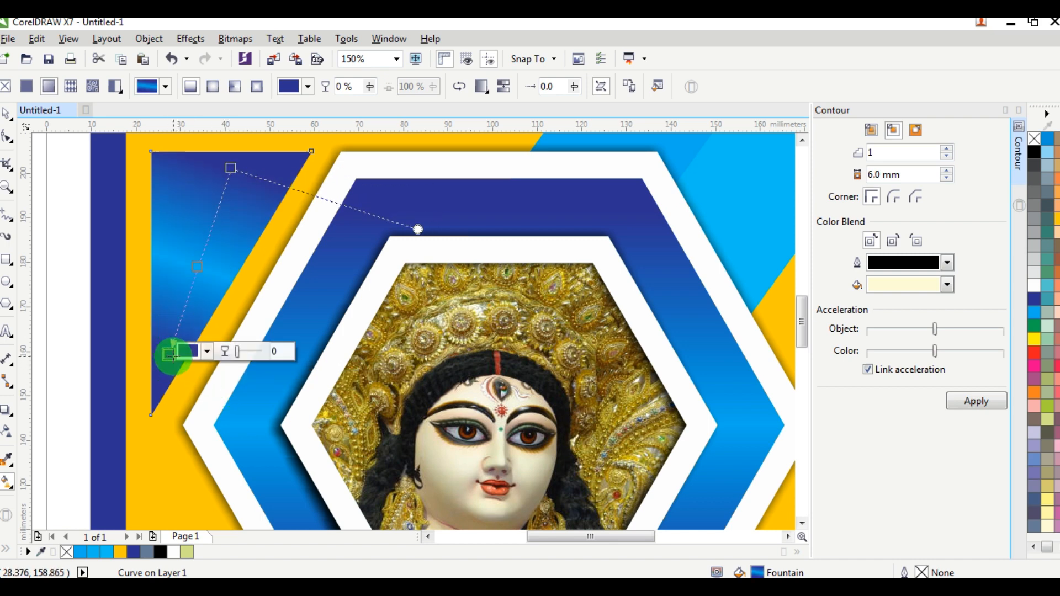
left_click(6, 115)
scroll(249, 252, "down", 2)
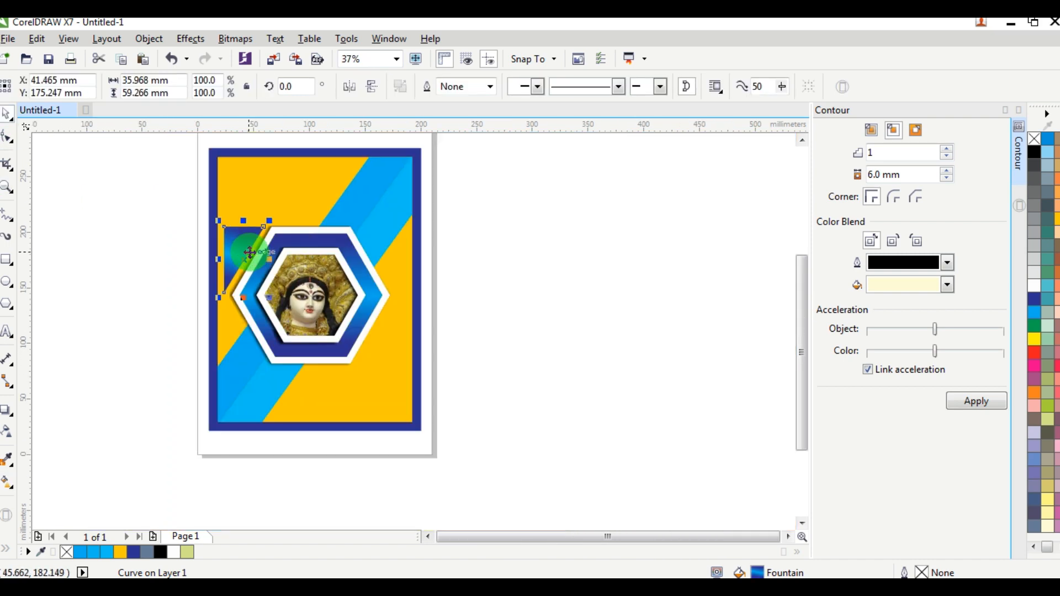
left_click(577, 275)
Place a copy of the gradient triangle near the hexagon's lower-right edge and rotate it 180 degrees.
scroll(243, 292, "up", 1)
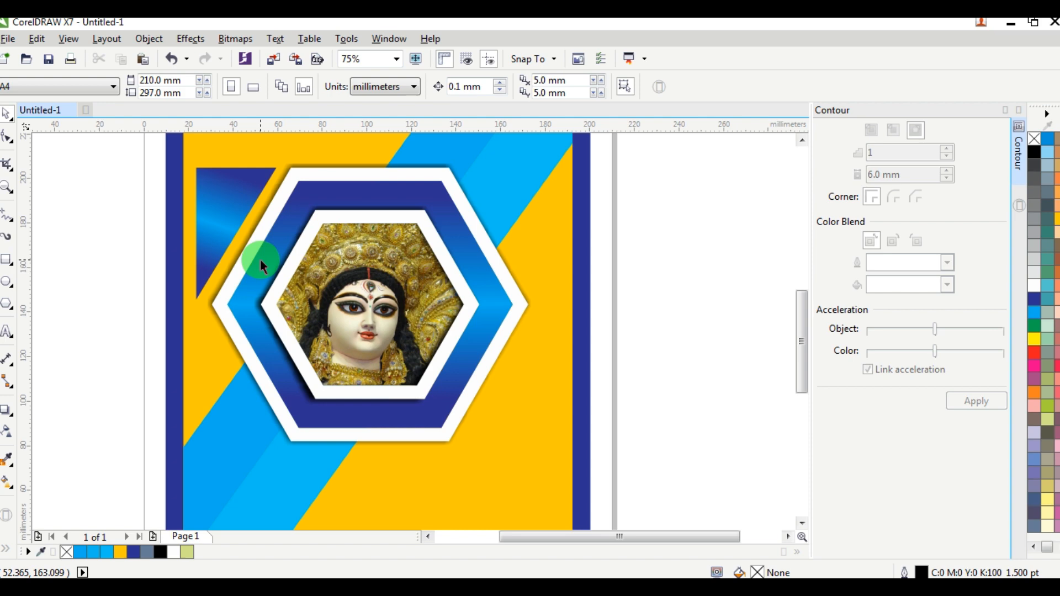
left_click(239, 215)
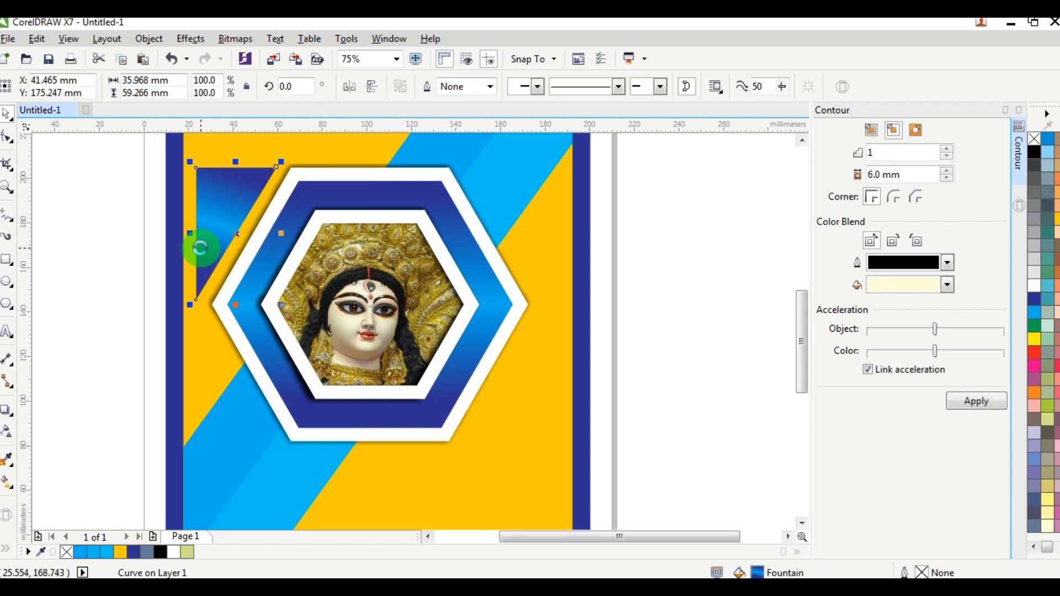
left_click_drag(200, 248, 388, 306)
scroll(222, 220, "up", 1)
scroll(225, 208, "down", 2)
scroll(388, 306, "up", 1)
left_click(282, 86)
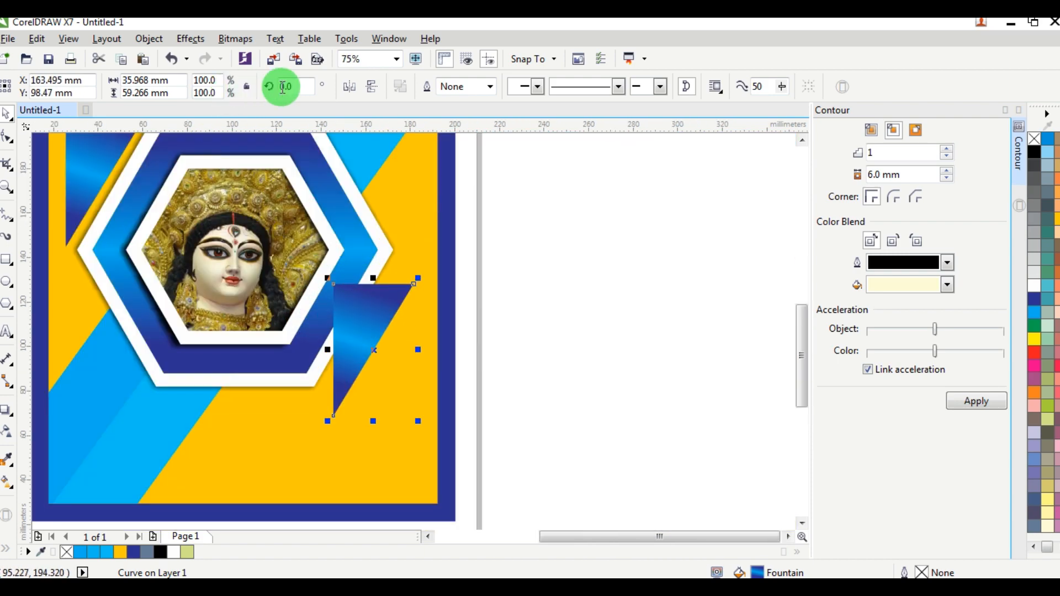
type("180")
key("Return")
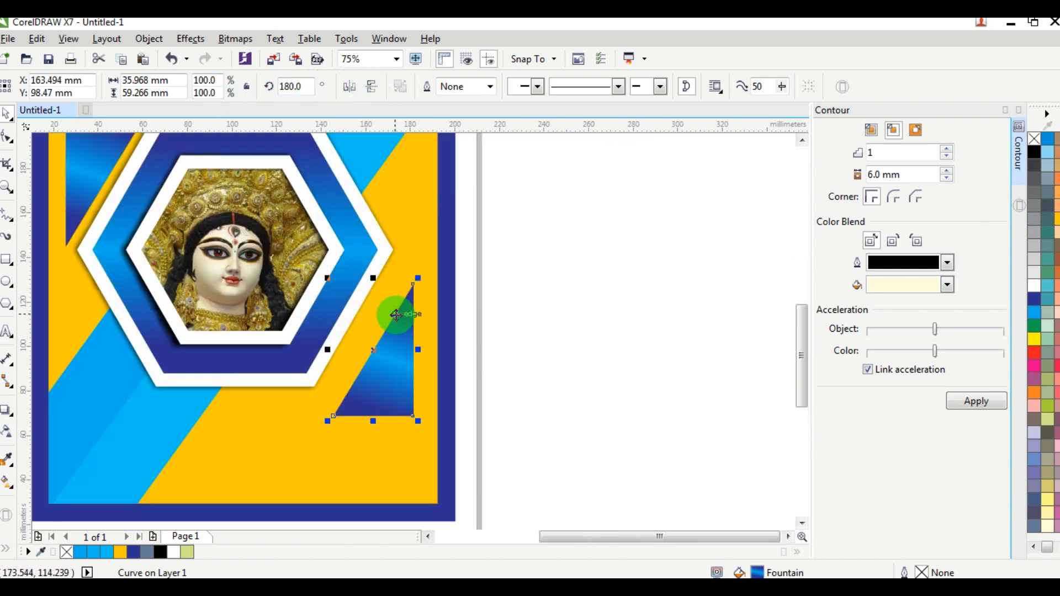
Move the rotated triangle closer to the hexagon's lower-right slanted edge, leaving a narrow gap parallel to it.
scroll(396, 315, "up", 1)
left_click_drag(397, 367, 386, 340)
scroll(386, 341, "down", 1)
left_click(478, 321)
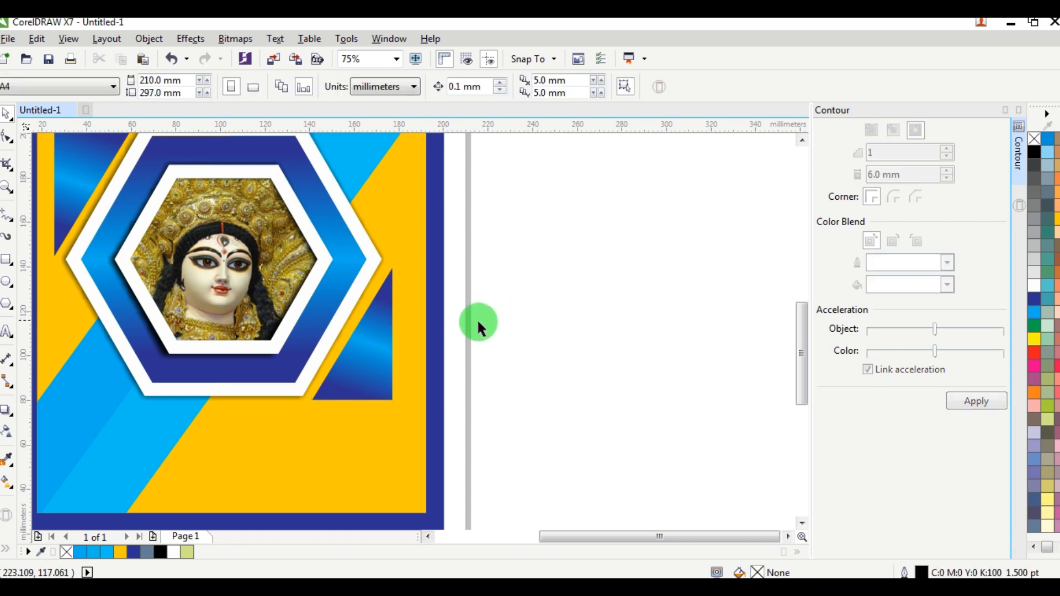
Nudge the rotated gradient triangle slightly up and left, closer to the hexagon's lower-right edge.
scroll(473, 330, "down", 2)
scroll(473, 329, "up", 1)
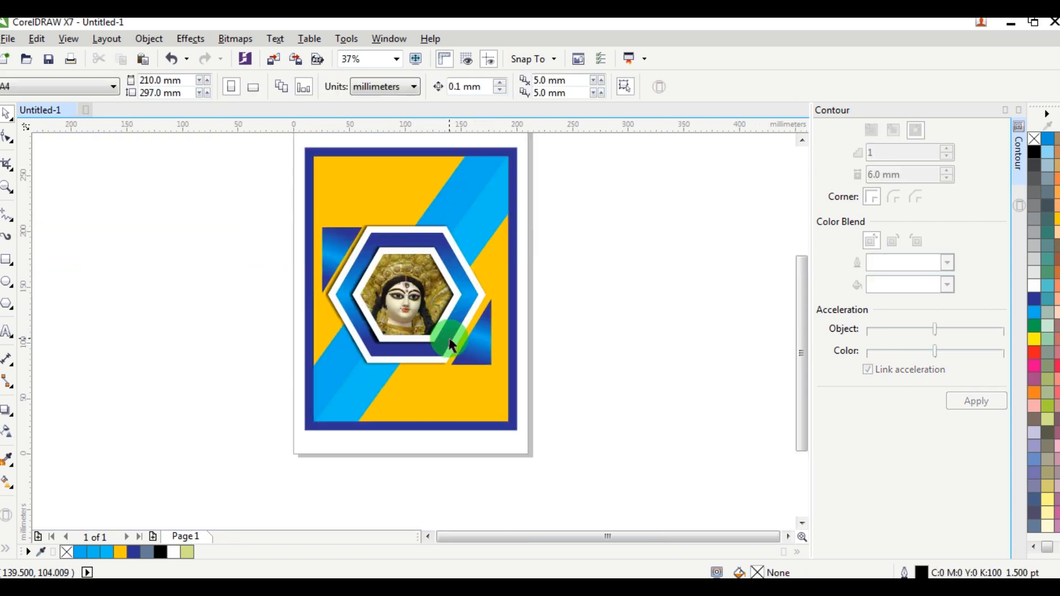
scroll(453, 343, "up", 3)
left_click_drag(571, 340, 568, 331)
scroll(568, 331, "down", 2)
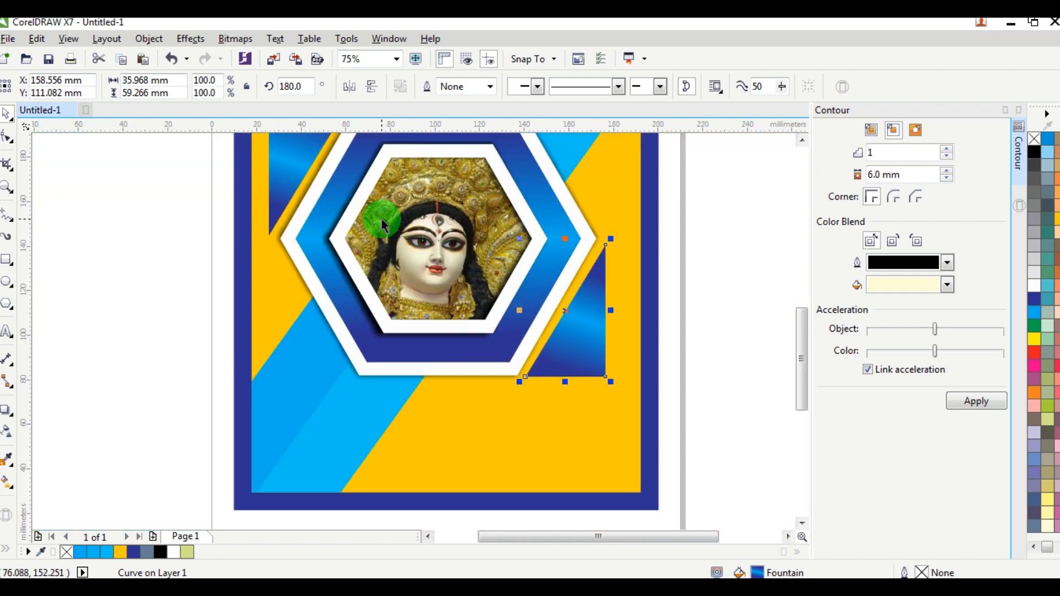
Nudge the upper-left gradient triangle slightly upward along the hexagon's slanted edge.
scroll(383, 217, "down", 1)
scroll(337, 177, "up", 1)
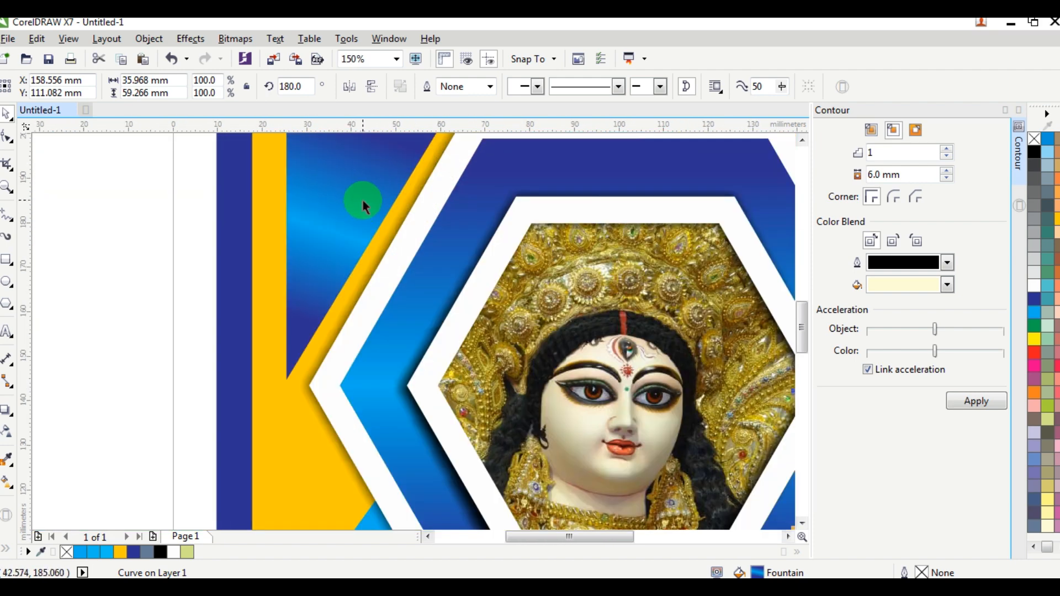
scroll(365, 207, "down", 4)
scroll(367, 166, "up", 4)
left_click_drag(369, 240, 371, 235)
scroll(363, 243, "down", 1)
left_click(203, 252)
scroll(203, 252, "down", 3)
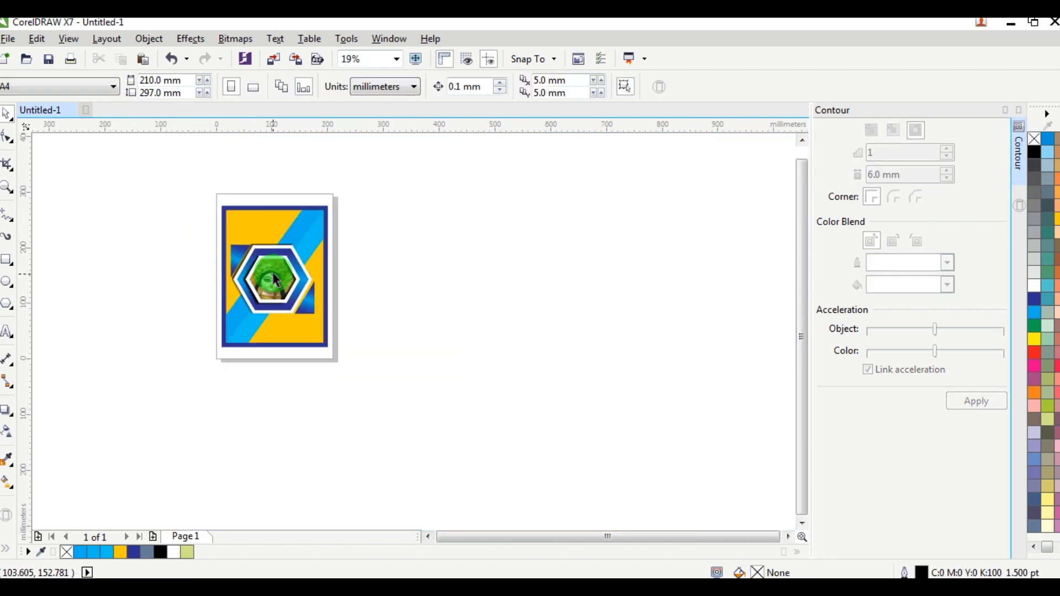
Group the hexagon, its photo and both gradient triangles into one object.
scroll(202, 252, "up", 2)
left_click_drag(134, 191, 407, 388)
scroll(265, 362, "up", 4)
scroll(320, 338, "down", 4)
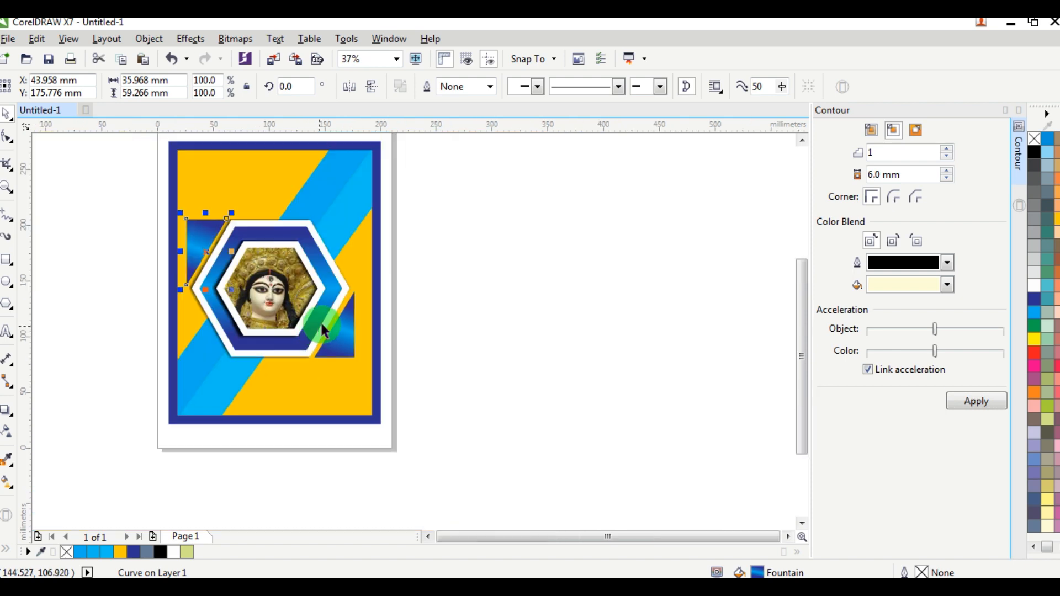
left_click_drag(448, 180, 146, 389)
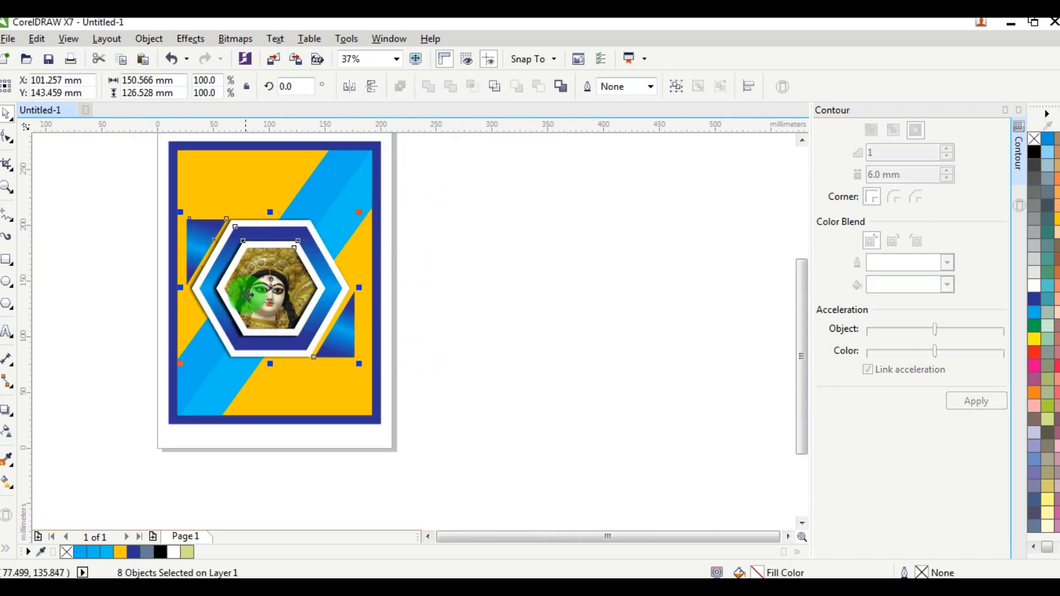
scroll(265, 281, "up", 2)
right_click(267, 276)
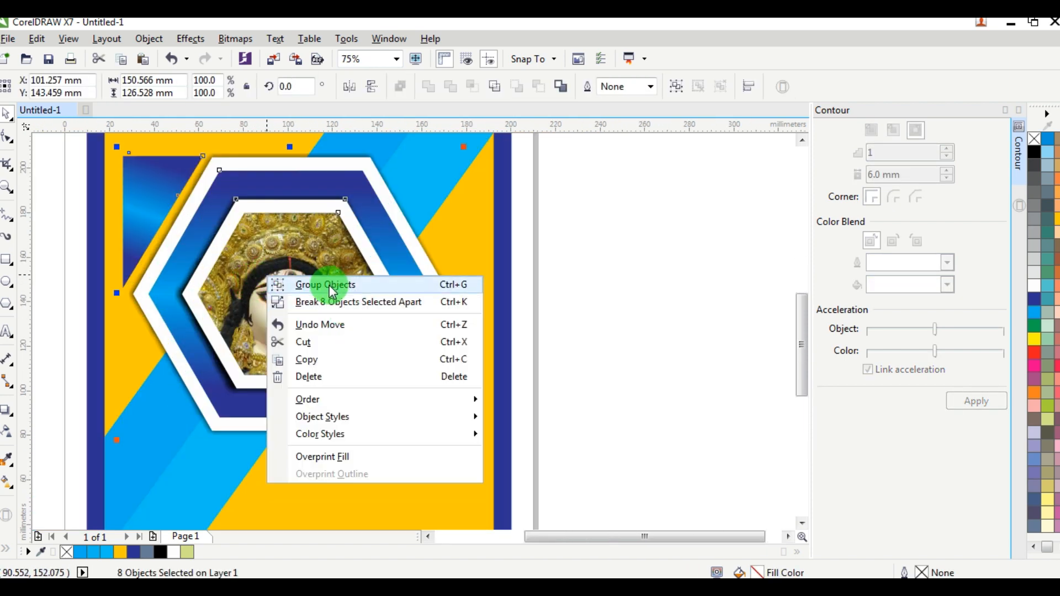
left_click(301, 284)
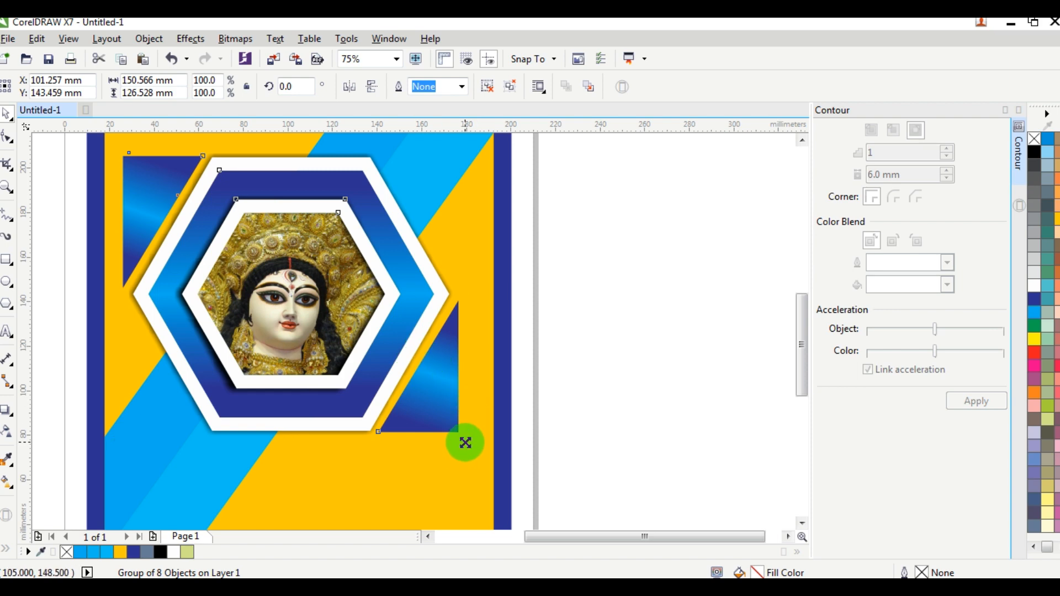
Enlarge the hexagon group slightly from its centre and centre it horizontally and vertically on the dark blue frame.
left_click_drag(465, 442, 474, 450)
left_click(507, 334, "shift")
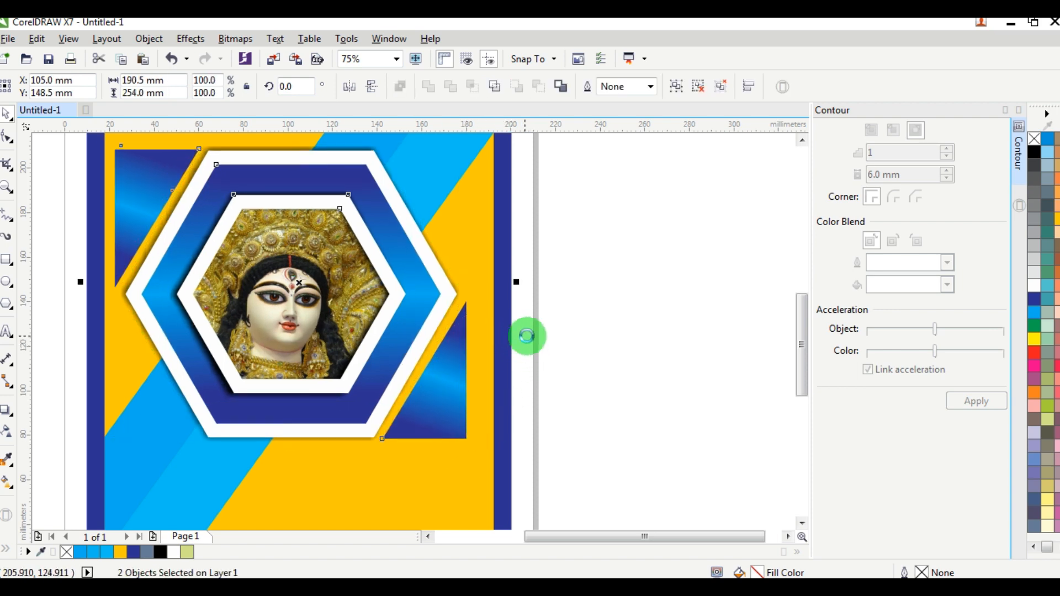
key("c")
key("e")
left_click(602, 329)
key("F3")
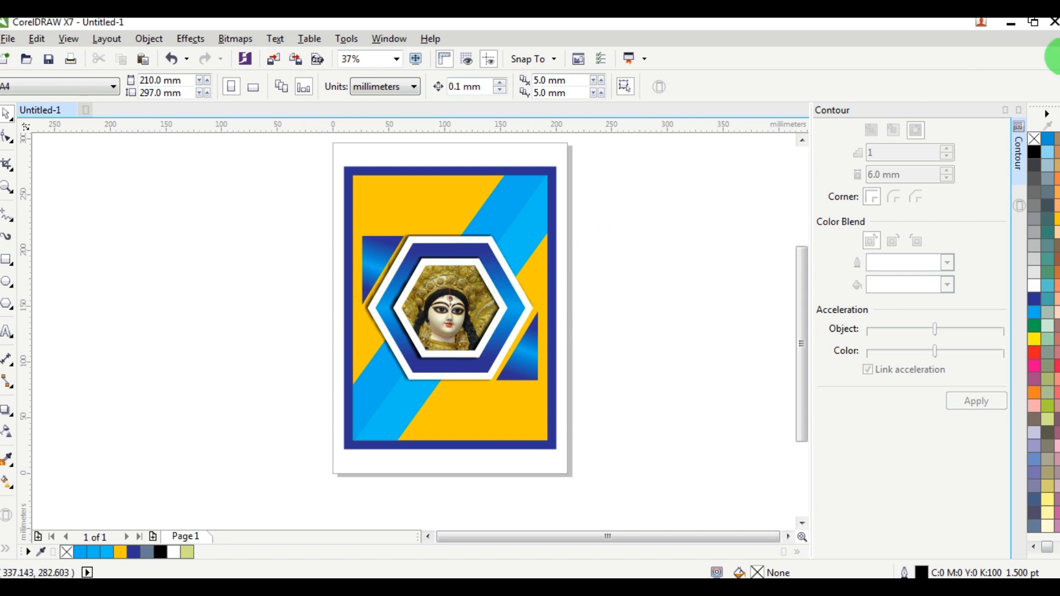
Close the Contour docker.
left_click(1018, 110)
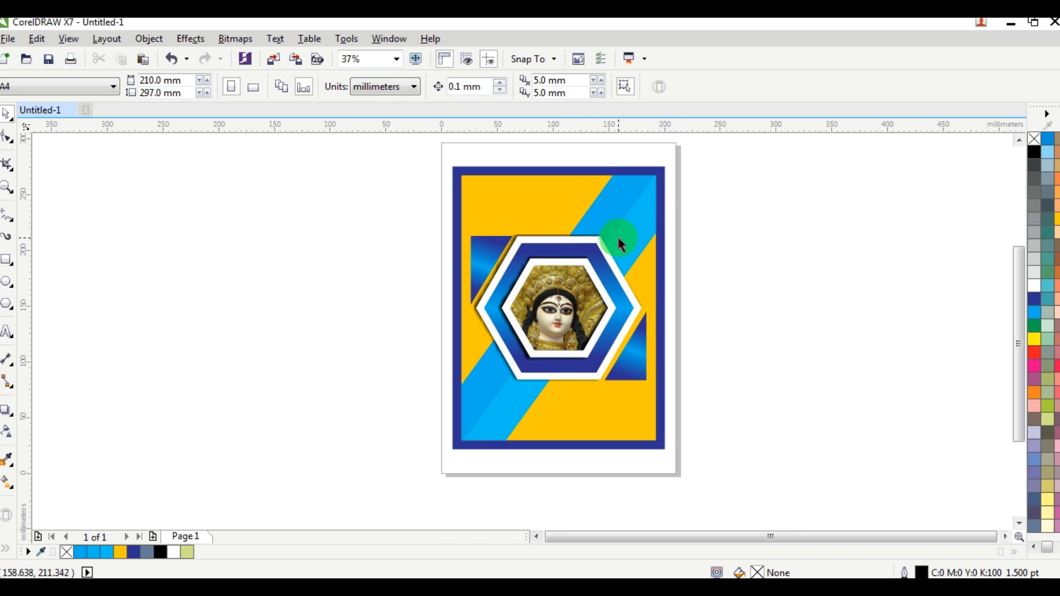
scroll(620, 241, "up", 2)
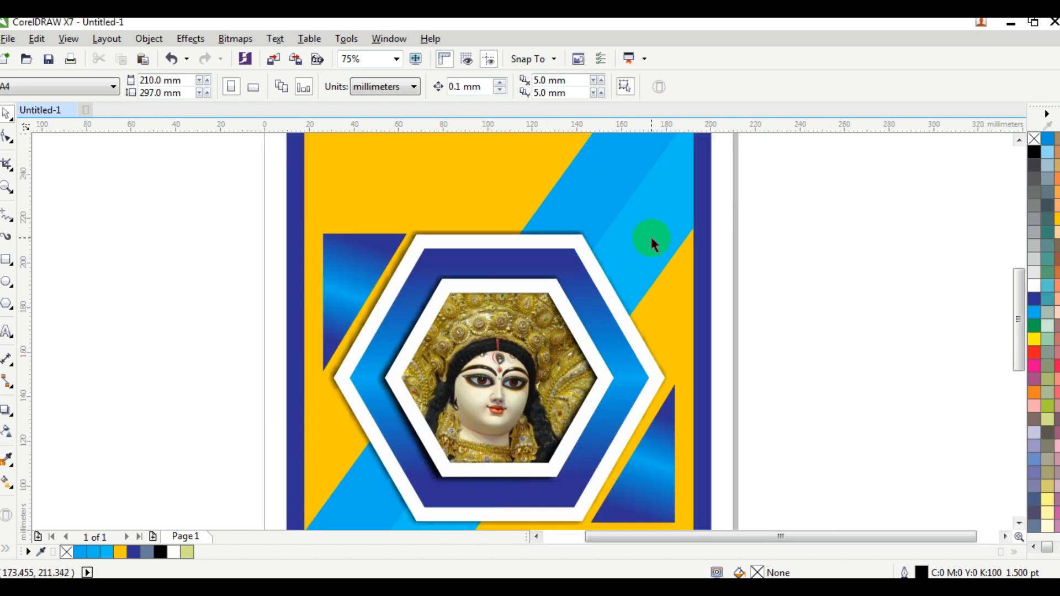
scroll(652, 241, "down", 2)
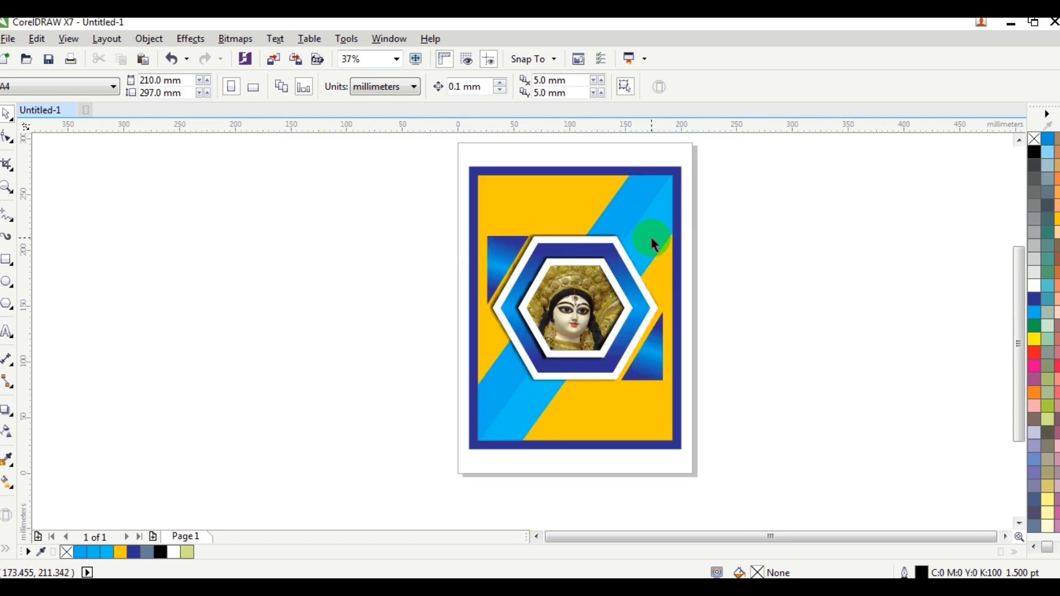
scroll(652, 242, "up", 2)
scroll(651, 242, "down", 2)
scroll(658, 238, "up", 2)
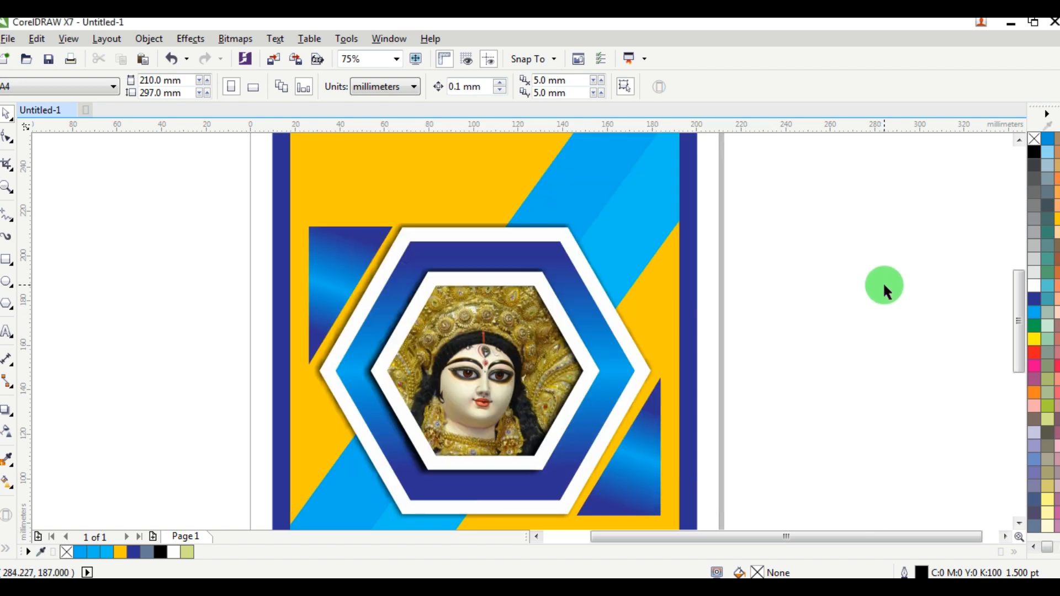
left_click(632, 220)
left_click(631, 220, "ctrl")
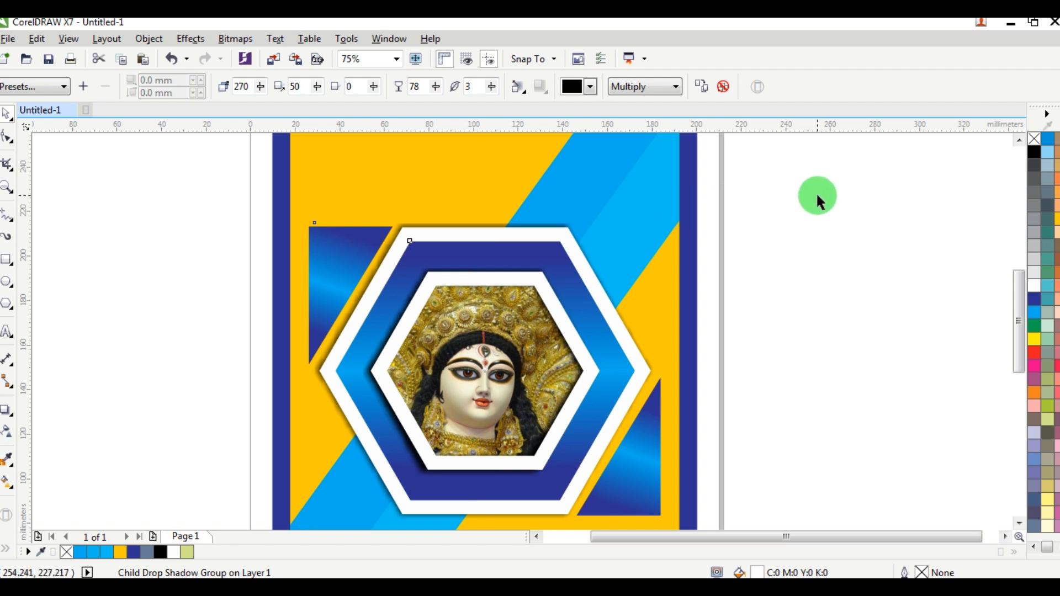
left_click(746, 240)
scroll(746, 239, "down", 2)
left_click_drag(702, 220, 855, 200)
key("ctrl+z")
Ungroup all objects of the page design.
left_click_drag(833, 145, 407, 492)
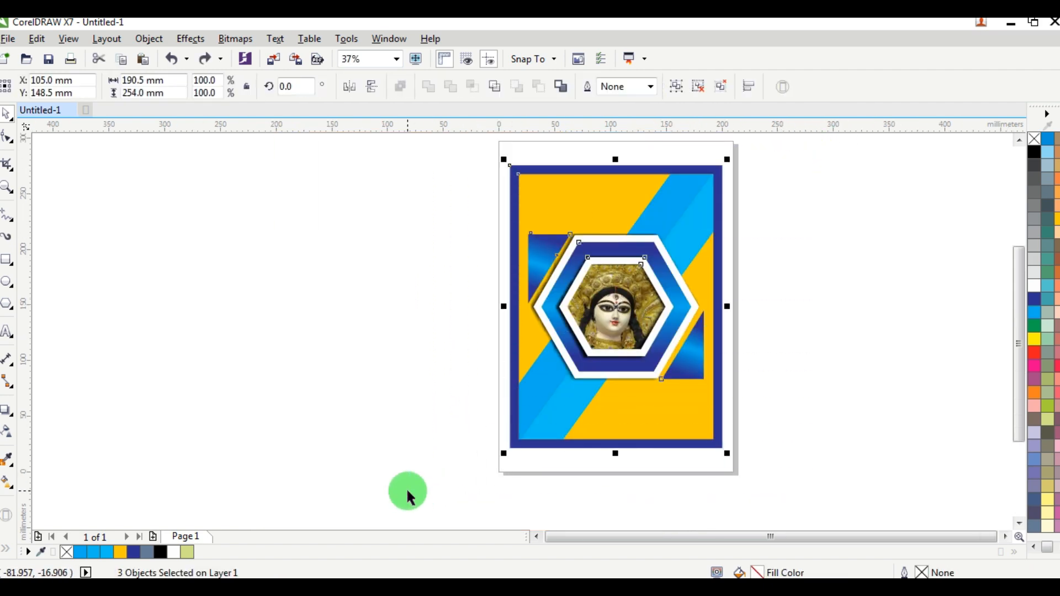
key("ctrl+u")
left_click(816, 202)
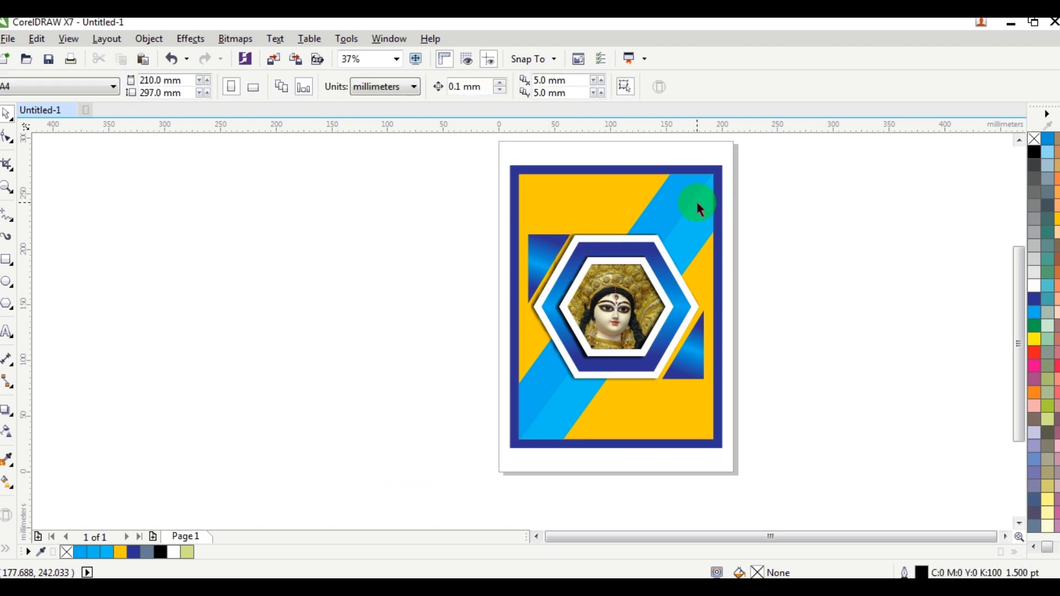
left_click_drag(697, 201, 762, 199)
key("ctrl+z")
left_click(726, 201)
Open the yellow panel's PowerClip contents and ungroup the two bands of the diagonal stripe.
double_click(685, 204)
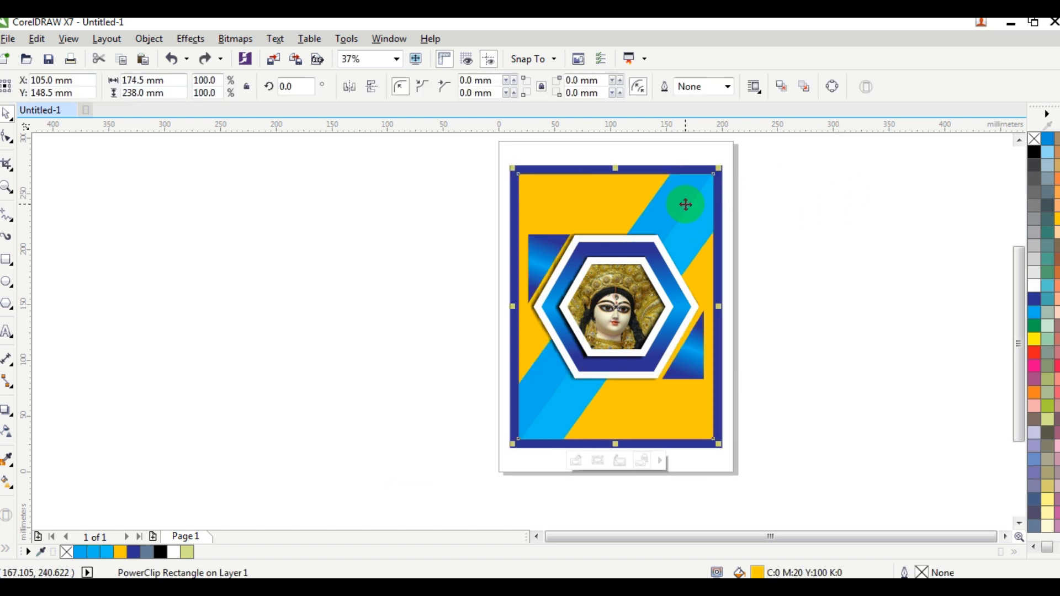
left_click(732, 198)
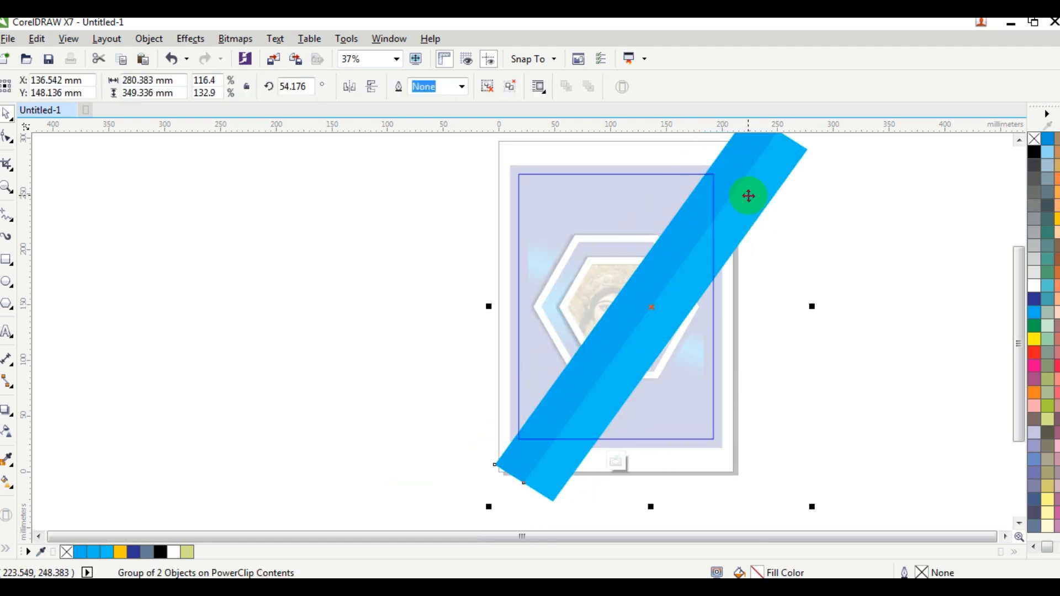
key("ctrl+u")
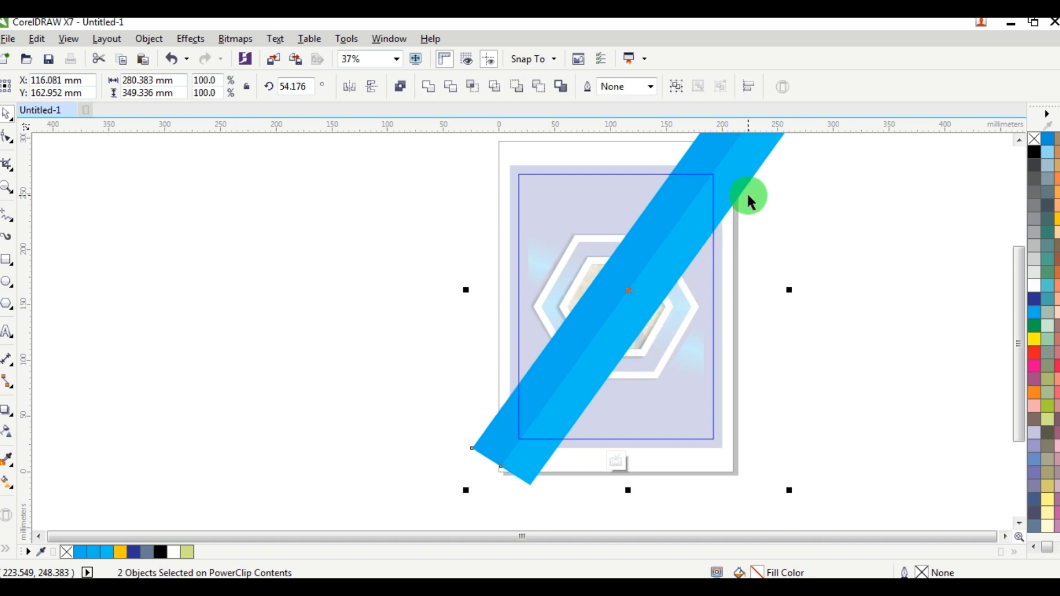
Fill the stripe's lower-right band with Sky Blue, and change that fill to C100 M50 Y0 K0.
left_click(769, 155)
left_click(746, 146)
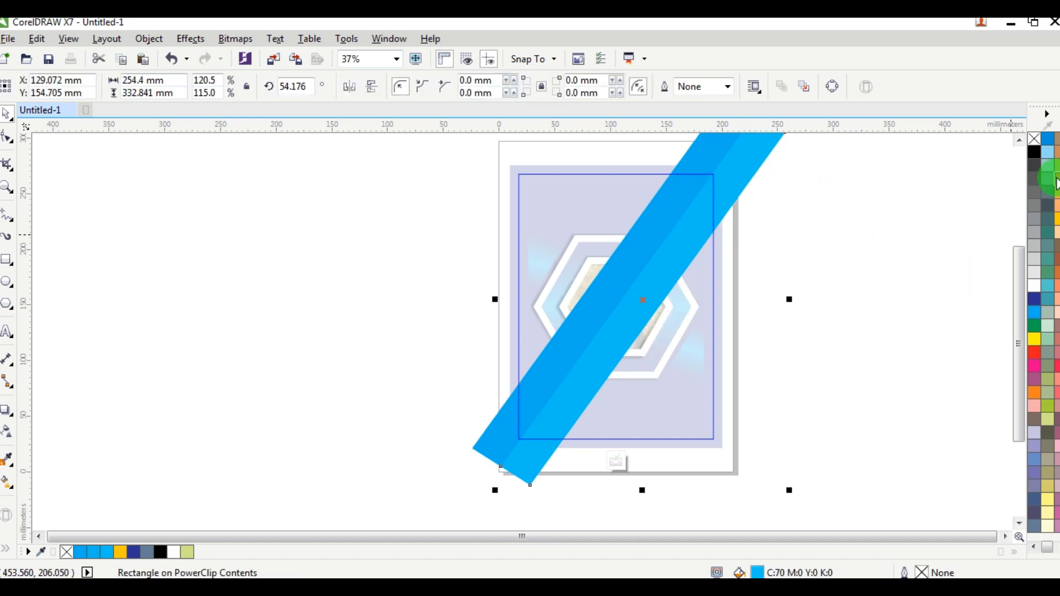
left_click(1052, 142)
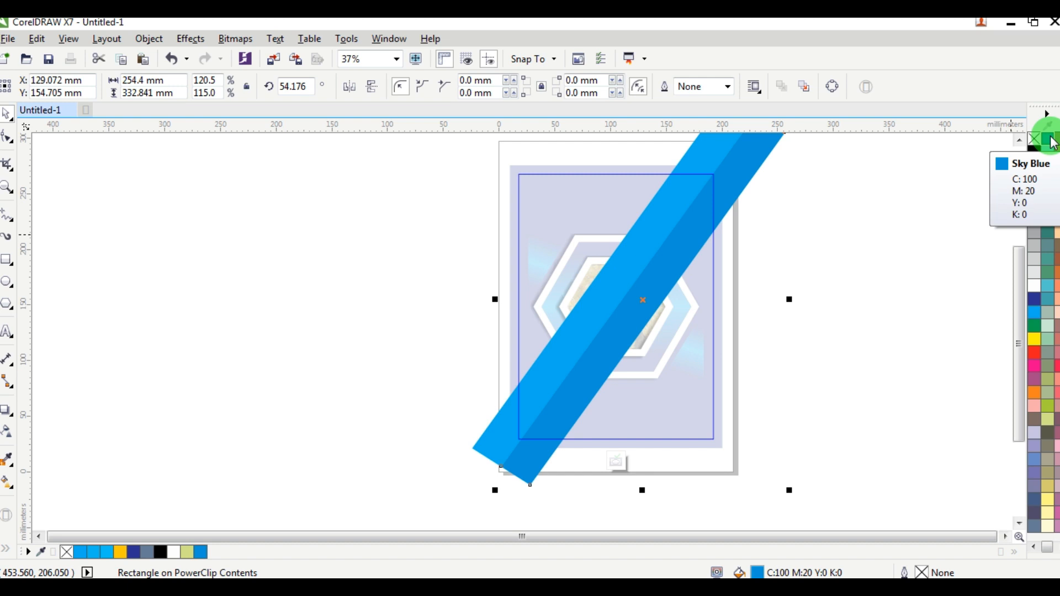
double_click(753, 571)
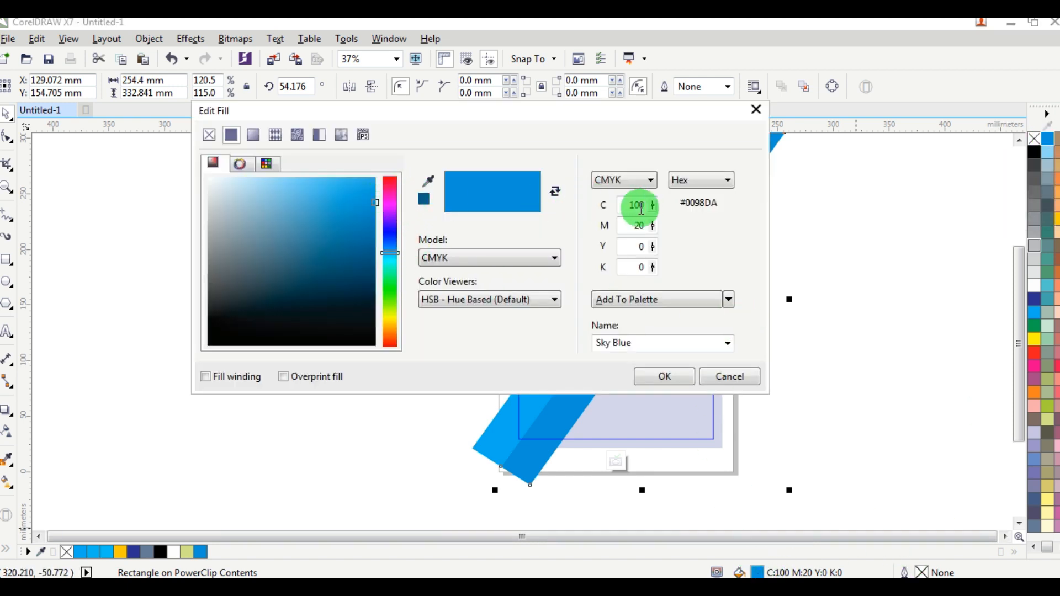
double_click(624, 225)
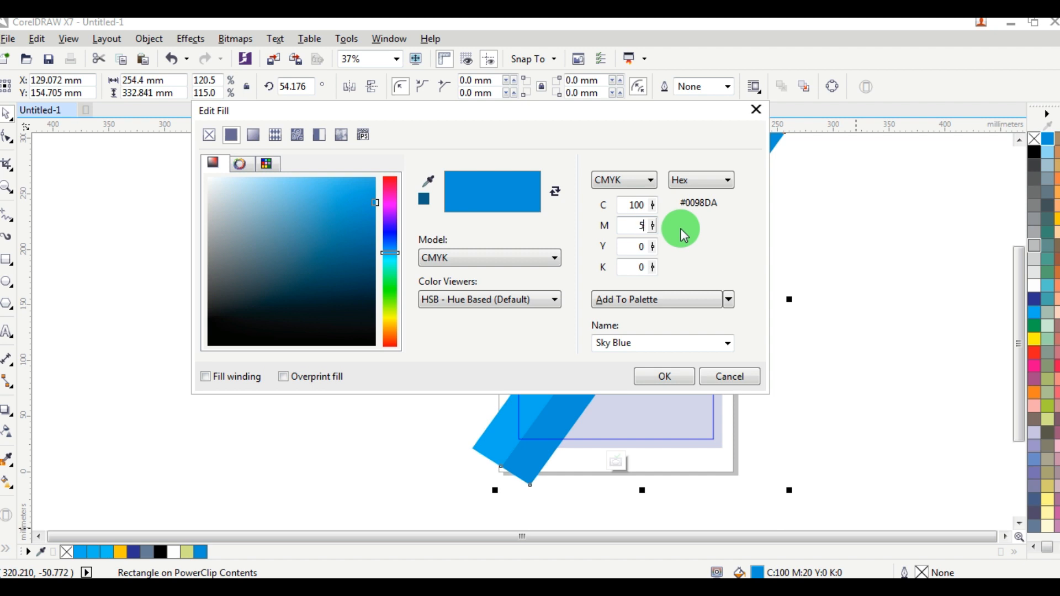
key("Tab")
left_click(671, 379)
left_click(816, 296)
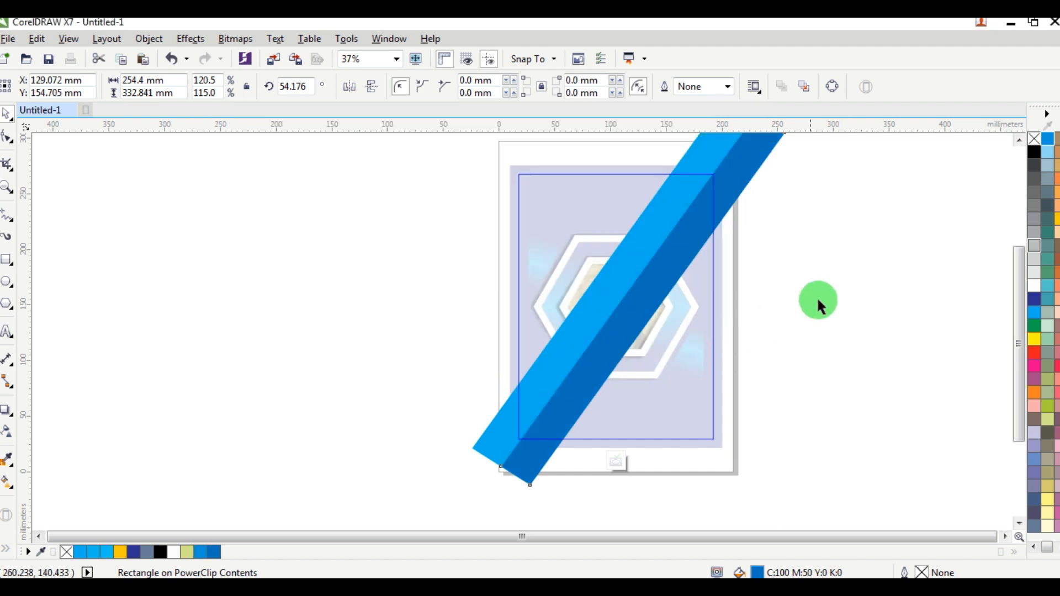
Finish editing the yellow panel's PowerClip contents.
scroll(667, 209, "up", 2)
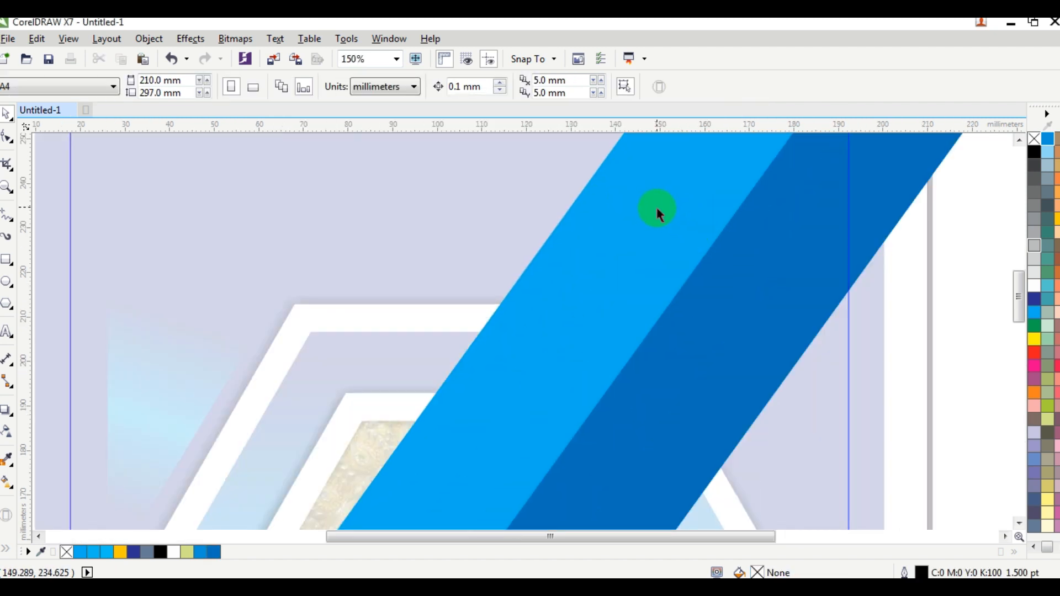
scroll(656, 210, "down", 2)
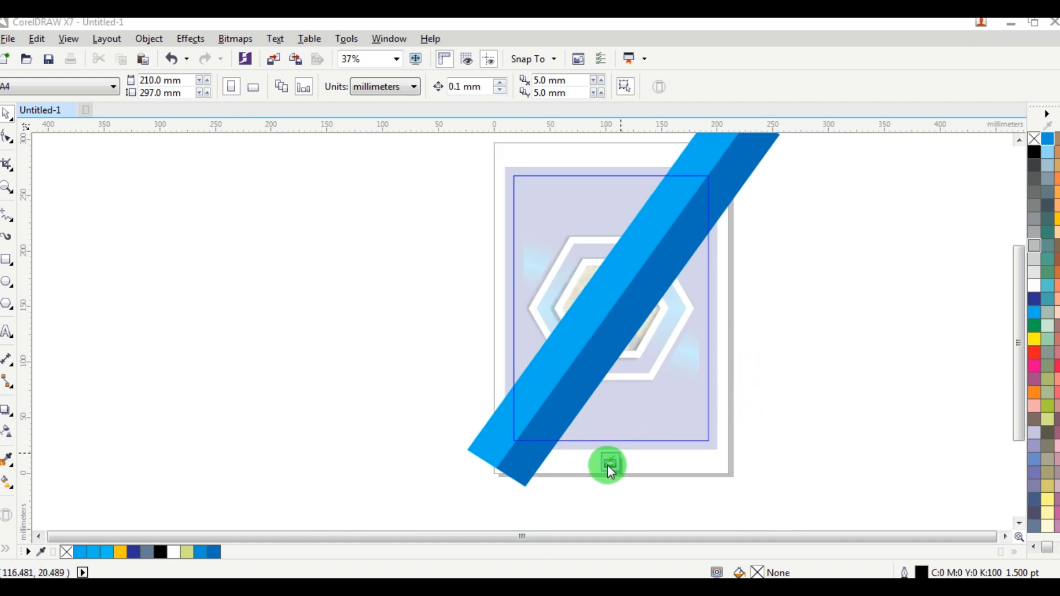
left_click(609, 463)
left_click(749, 355)
scroll(550, 398, "up", 3)
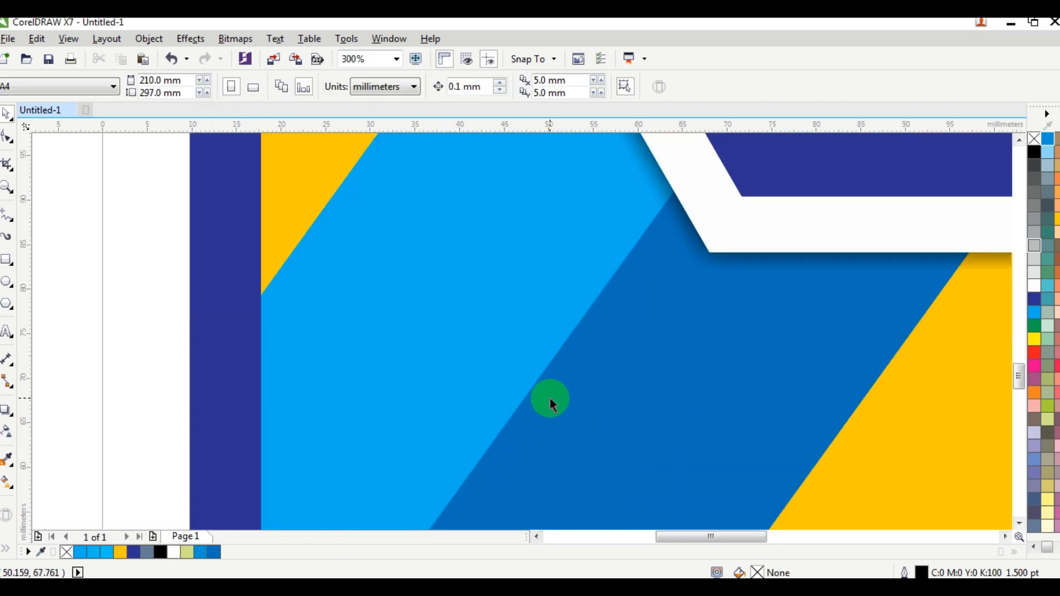
scroll(550, 398, "down", 3)
scroll(631, 289, "up", 1)
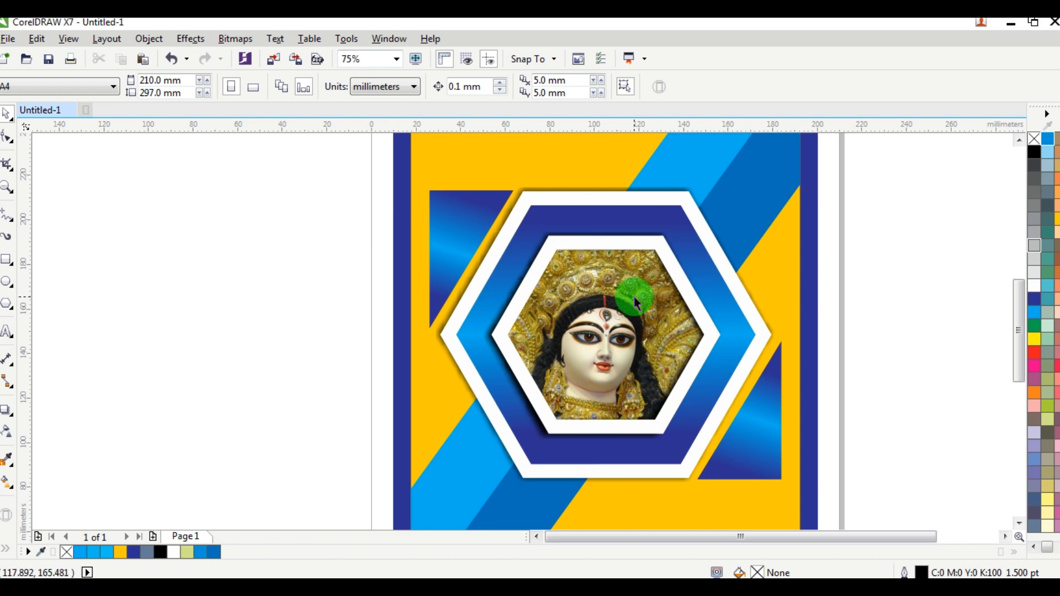
scroll(638, 303, "down", 1)
scroll(618, 215, "up", 1)
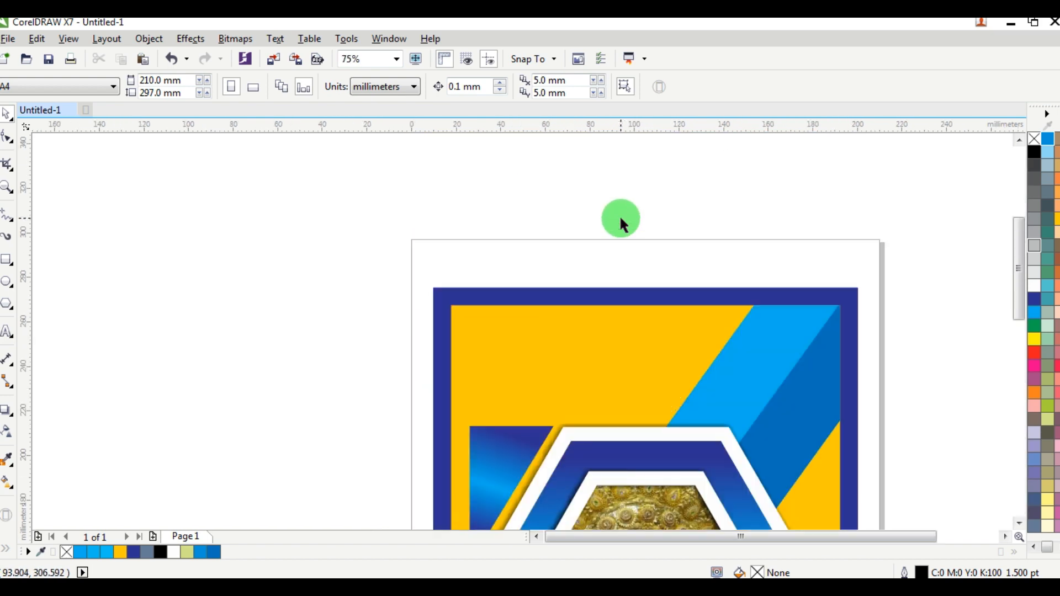
Add the two-line text "সার্ব্বজনীন শারদোৎসব" to the yellow panel's upper-left area in STM-BNT-Arjun 14 pt, and fill it red.
left_click(10, 342)
left_click(542, 334)
scroll(543, 334, "up", 2)
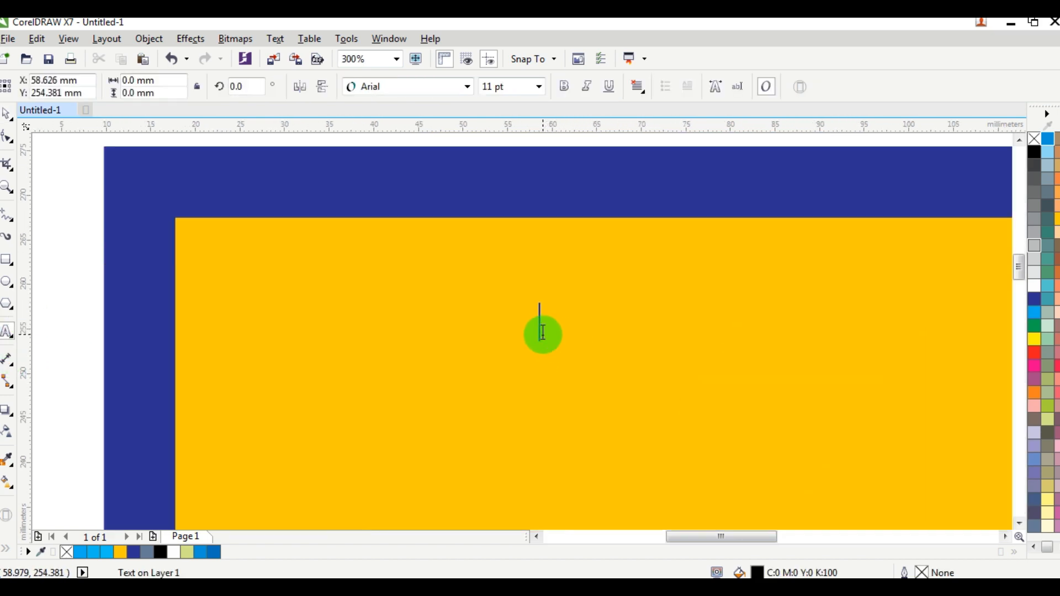
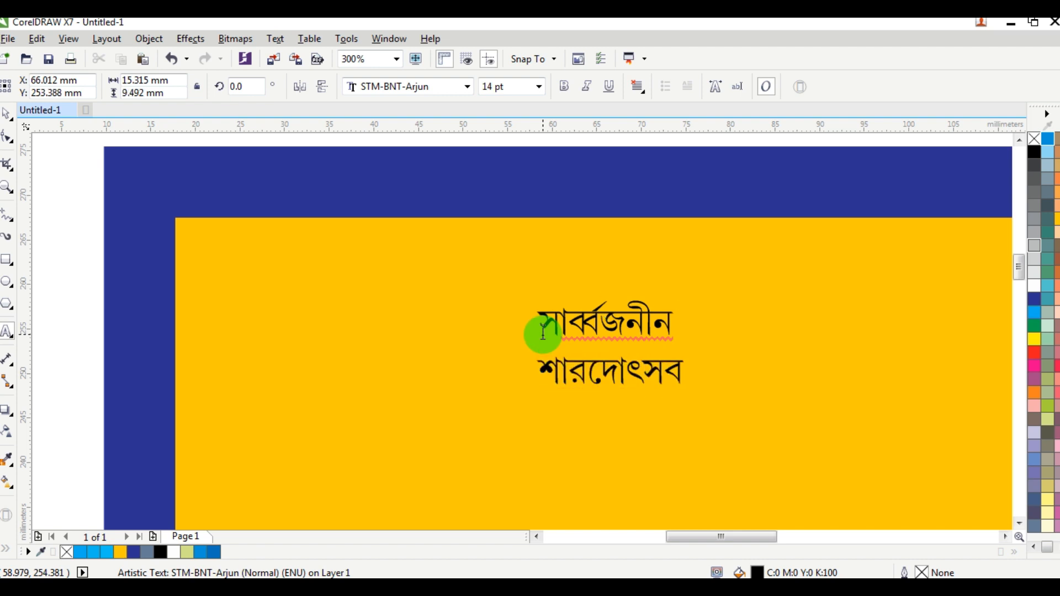
key("ctrl+a")
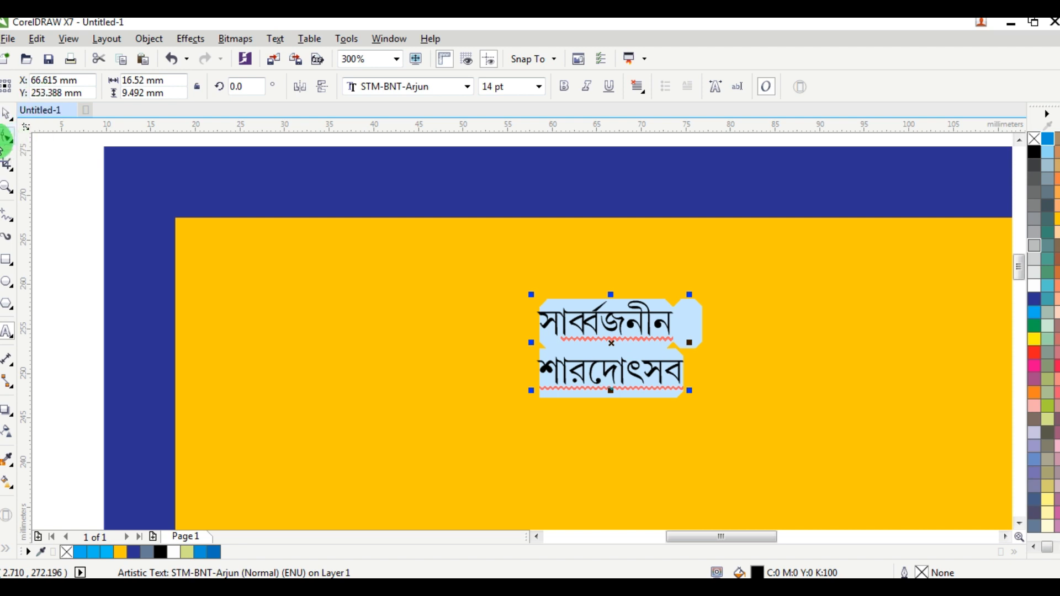
left_click(5, 114)
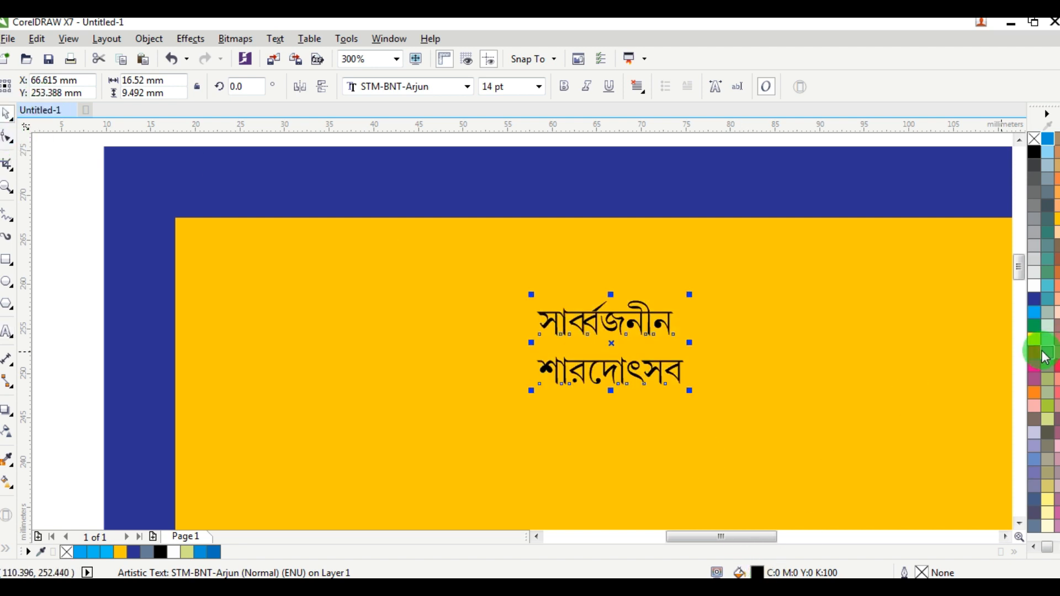
left_click(1041, 353)
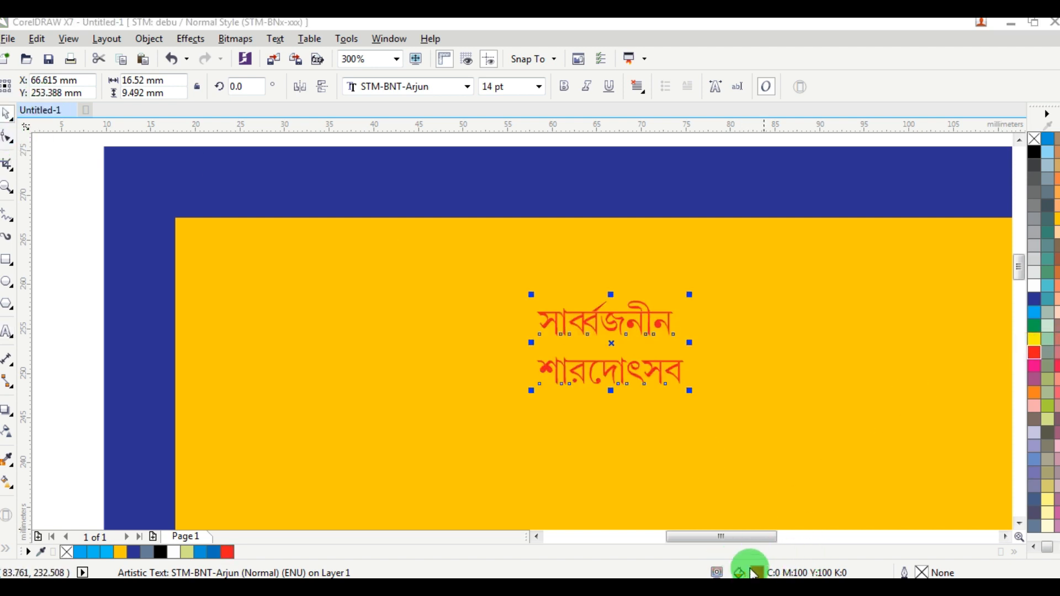
Change the title text's fill to C0 M100 Y100 K60 and make the text bold.
double_click(754, 575)
double_click(642, 268)
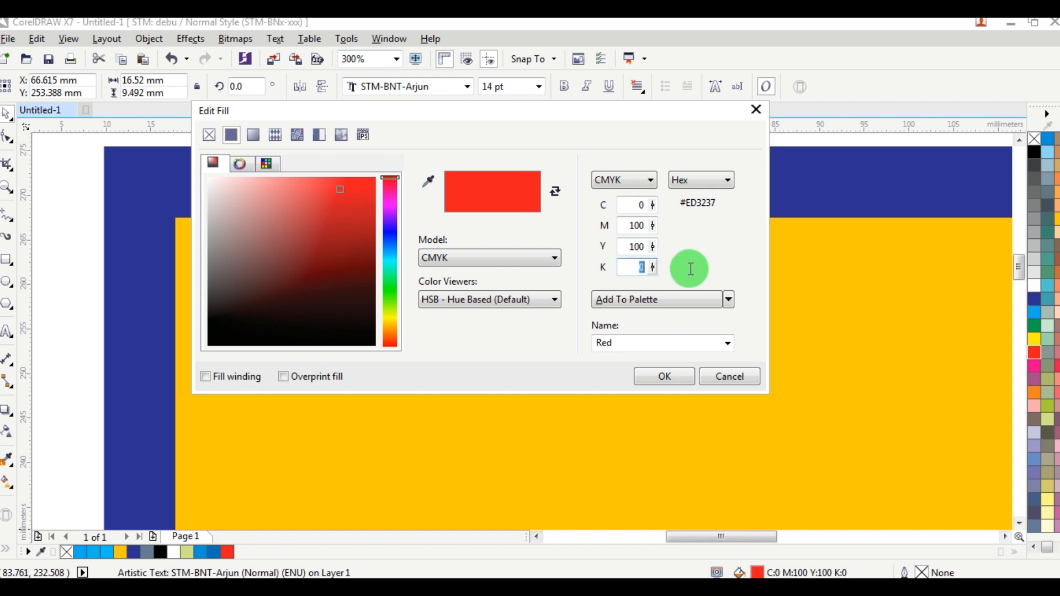
type("60")
key("Return")
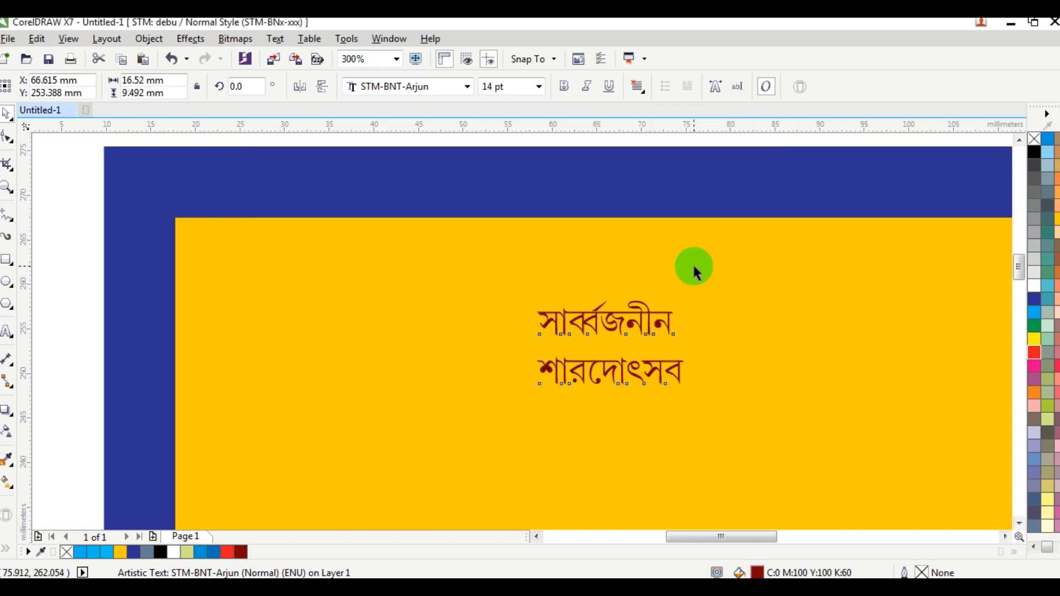
left_click(563, 88)
Enlarge the title text to about 54.6 pt and move it down inside the yellow panel's upper-left area.
scroll(532, 153, "down", 2)
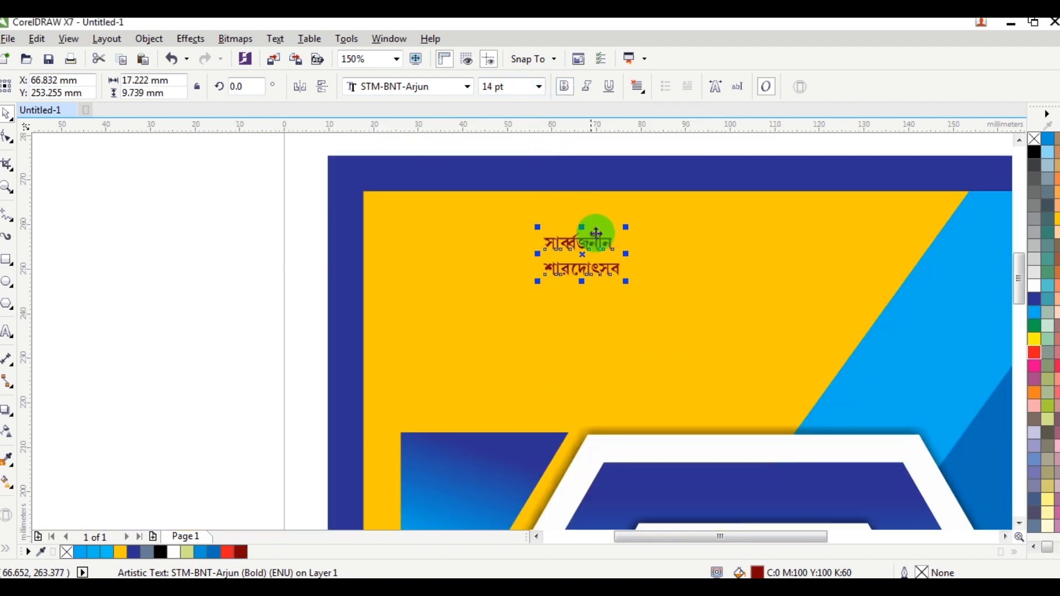
left_click_drag(628, 284, 729, 345)
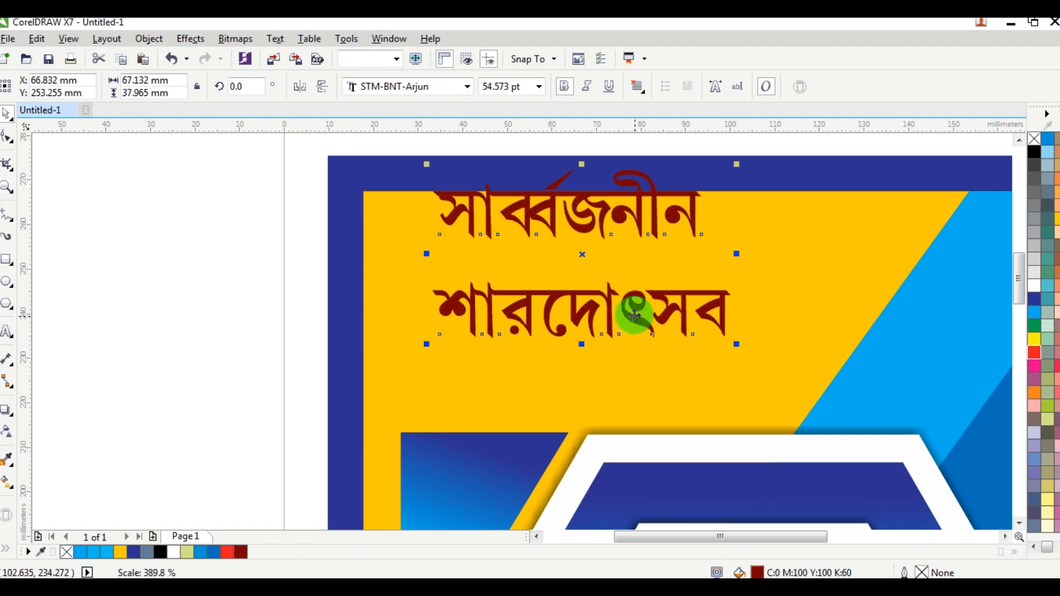
left_click_drag(578, 293, 596, 351)
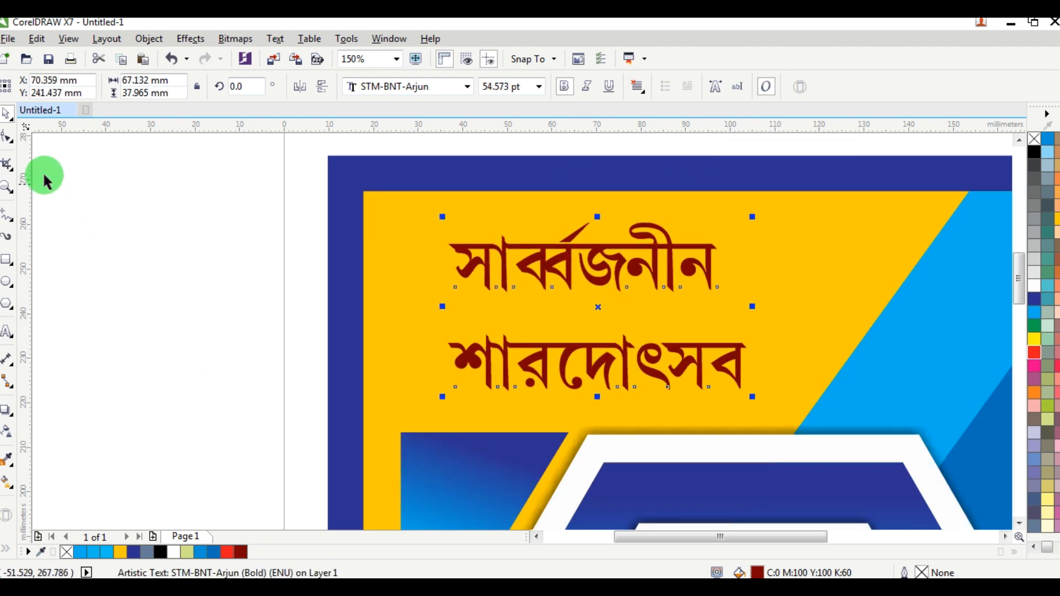
Tighten the title's line spacing to a text height of about 32 mm and centre-align its two lines.
left_click(9, 137)
left_click_drag(440, 398, 450, 349)
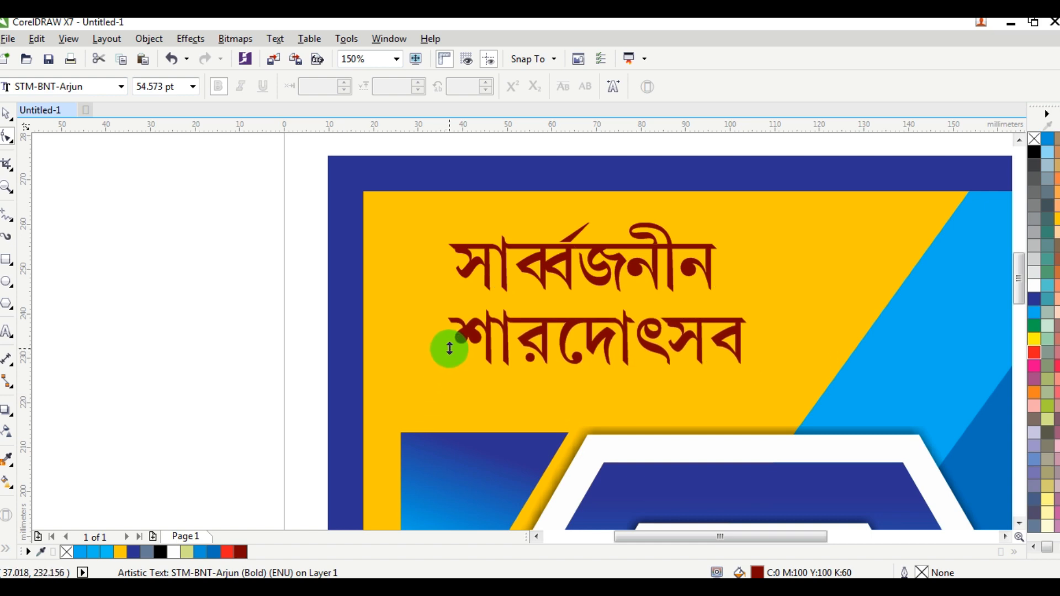
left_click(7, 115)
left_click(640, 87)
left_click(663, 139)
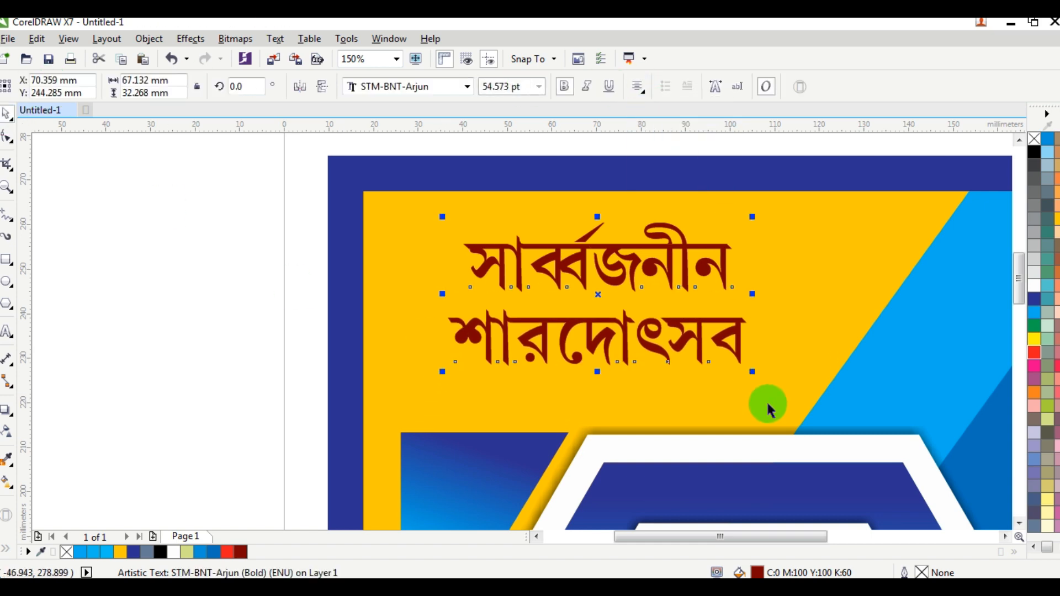
Enlarge the centred title text proportionally to about 66.8 pt.
left_click_drag(752, 373, 815, 436)
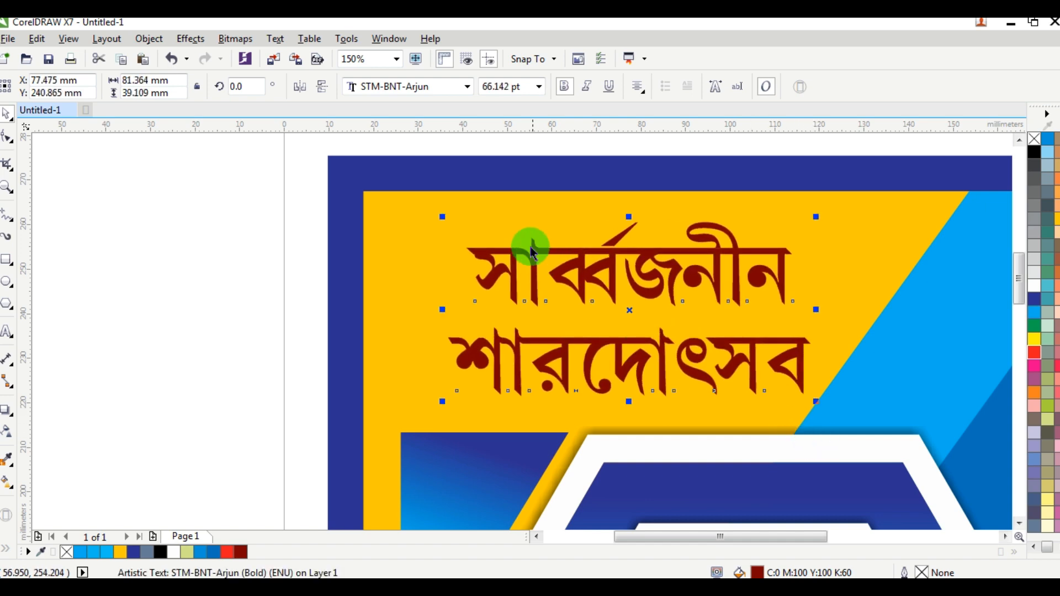
left_click_drag(438, 216, 437, 215)
left_click(439, 303)
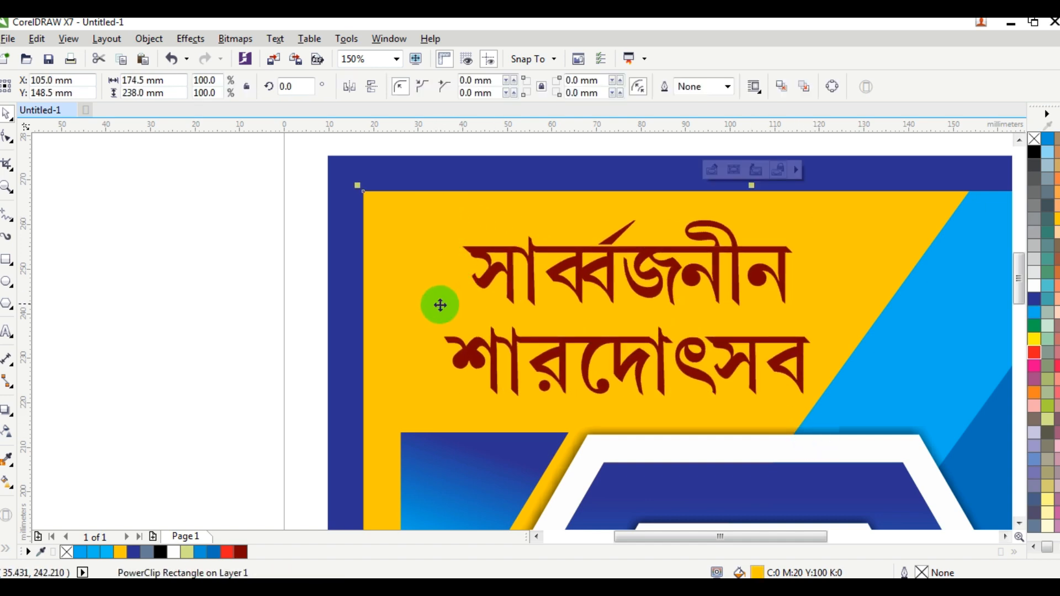
Adjust the title's width to about 82 mm and centre it at about X 70 mm, Y 239 mm above the hexagon.
scroll(260, 225, "down", 1)
left_click(264, 200)
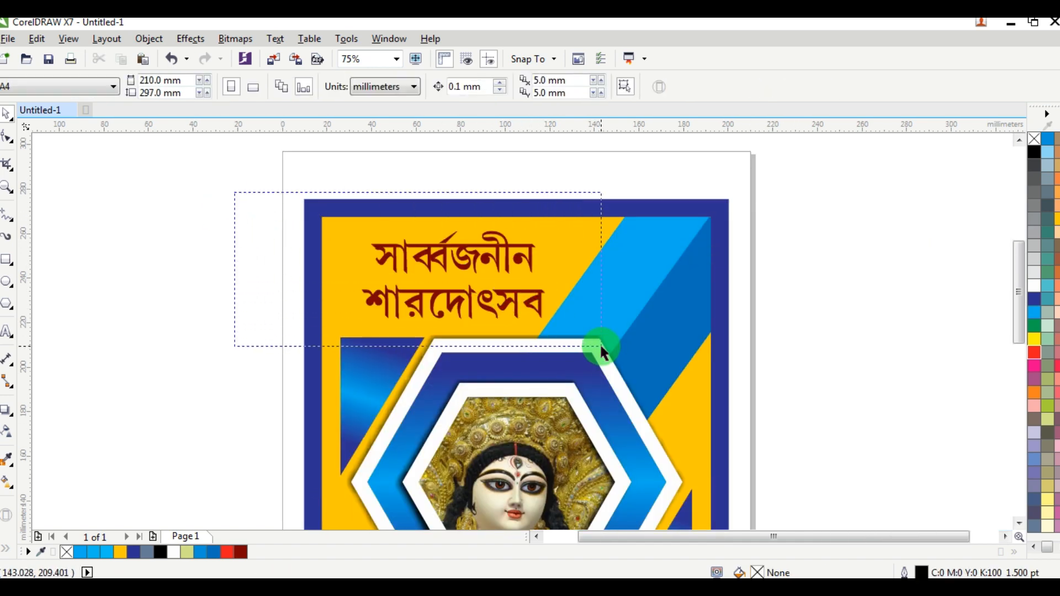
left_click_drag(600, 347, 600, 347)
left_click(358, 287)
left_click_drag(355, 276, 337, 278)
left_click(428, 296)
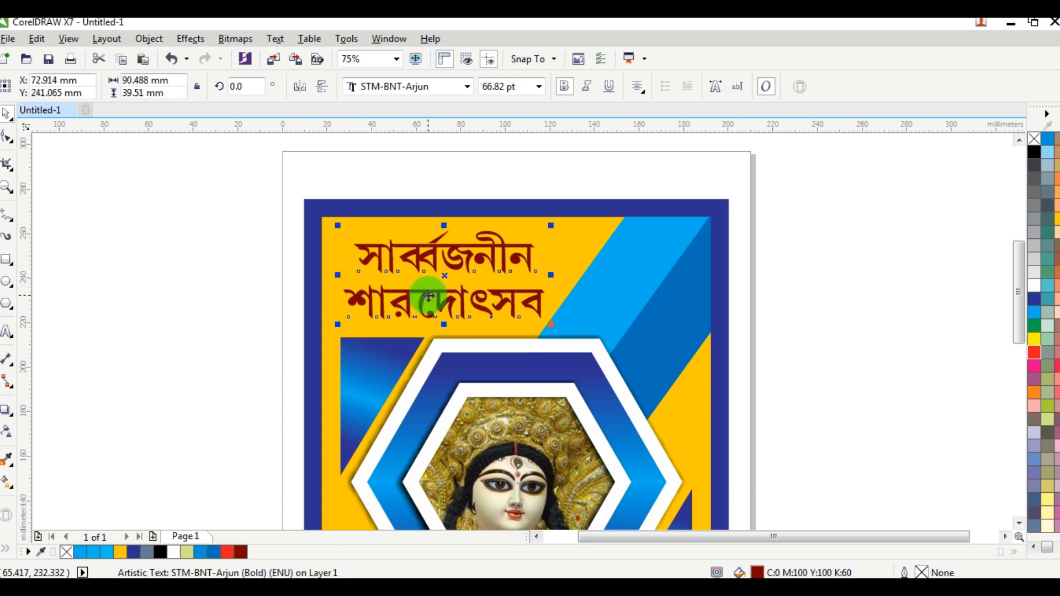
mouse_move(437, 294)
left_mouse_down()
mouse_move(425, 308)
mouse_move(433, 301)
left_mouse_up()
left_click_drag(545, 282, 536, 279)
left_click_drag(338, 279, 347, 284)
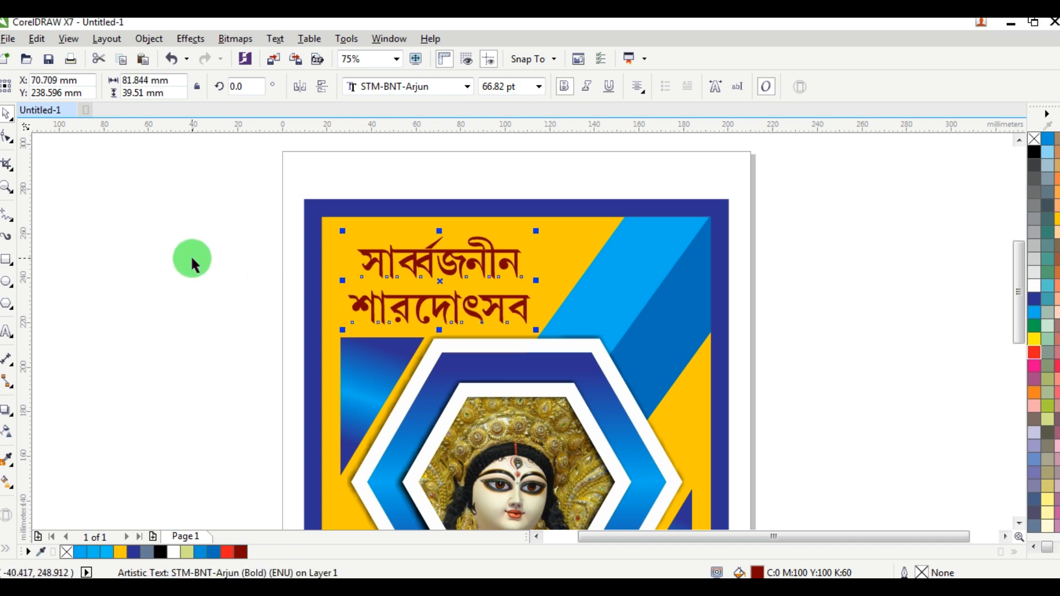
left_click(193, 259)
left_click_drag(429, 260, 428, 257)
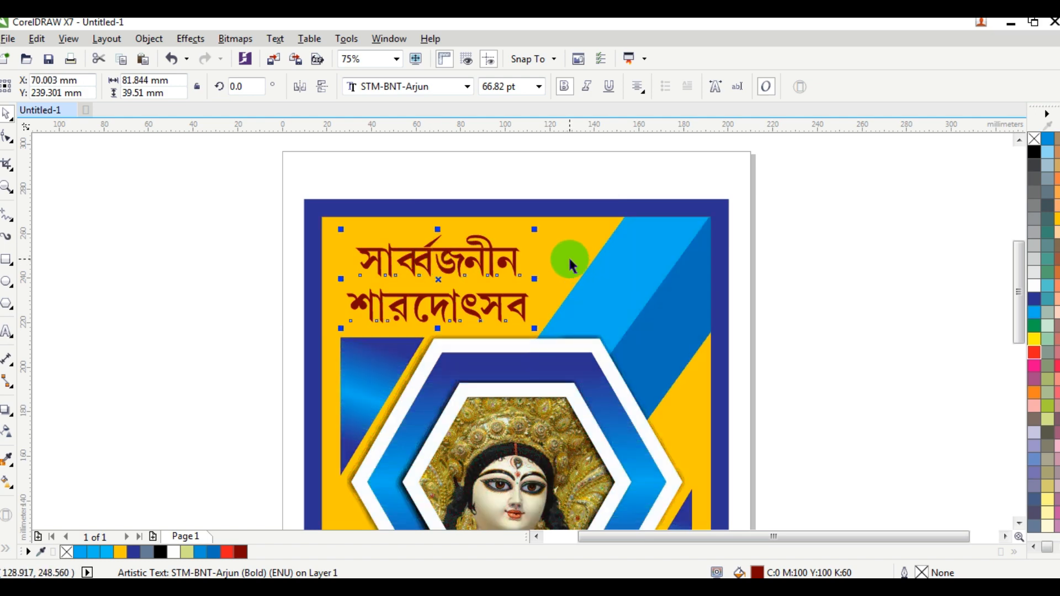
Add the two-line text "৩৩তম বর্ষ" / "২০১৯" on the light blue stripe beside the title.
scroll(571, 265, "up", 1)
left_click(12, 335)
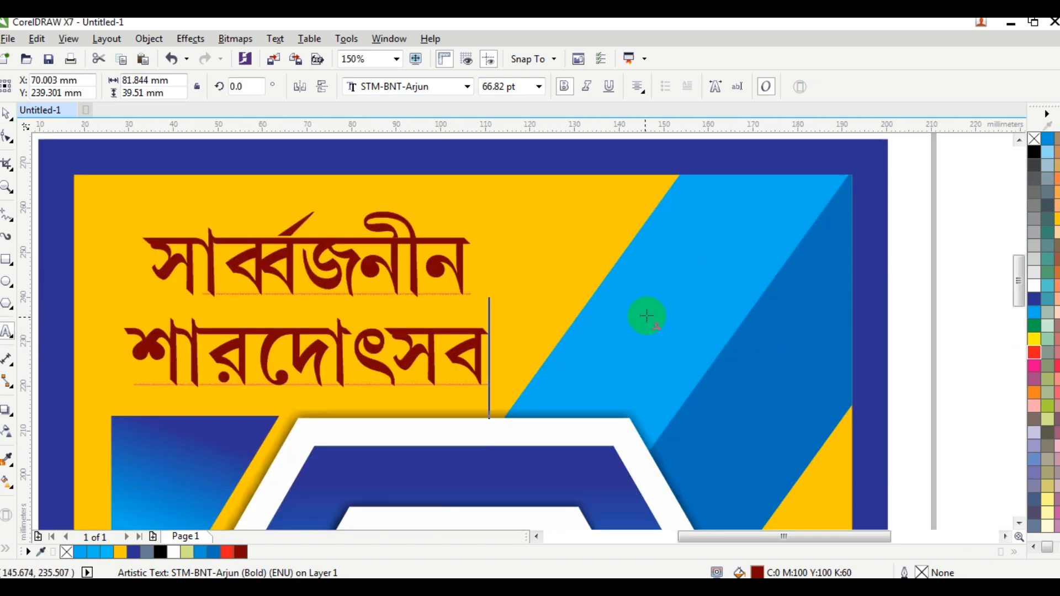
left_click(675, 276)
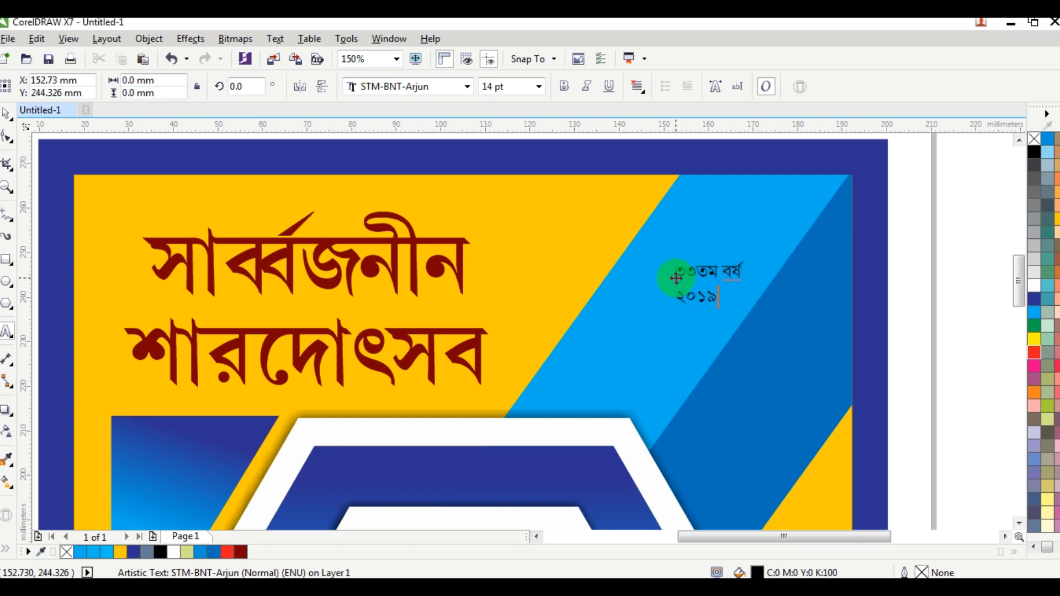
Make the year text bold, fill it white and centre-align its two lines.
key("ctrl+a")
left_click(567, 86)
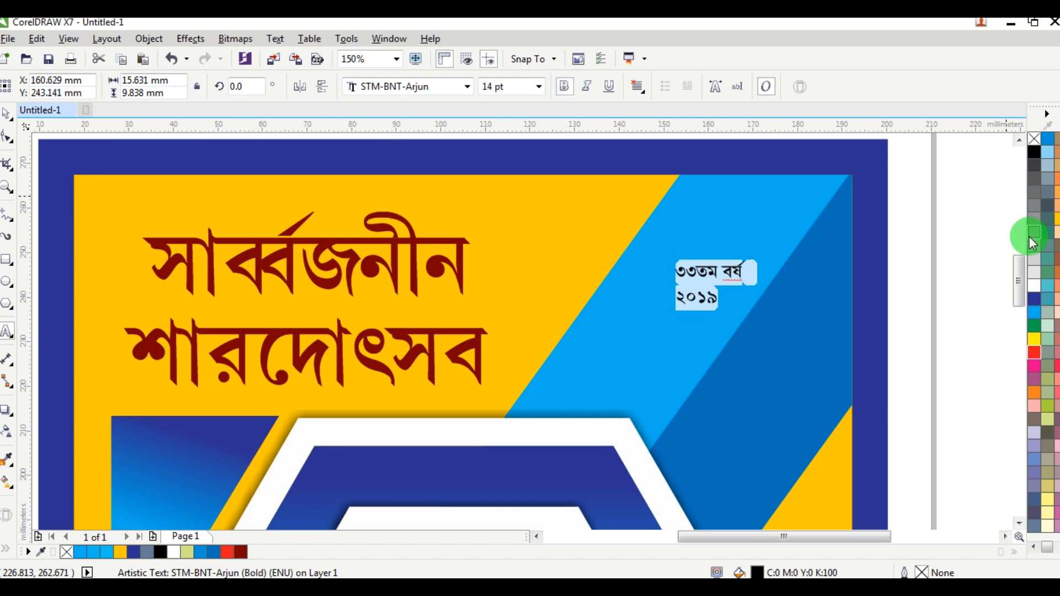
left_click(1035, 286)
left_click(637, 84)
left_click(669, 138)
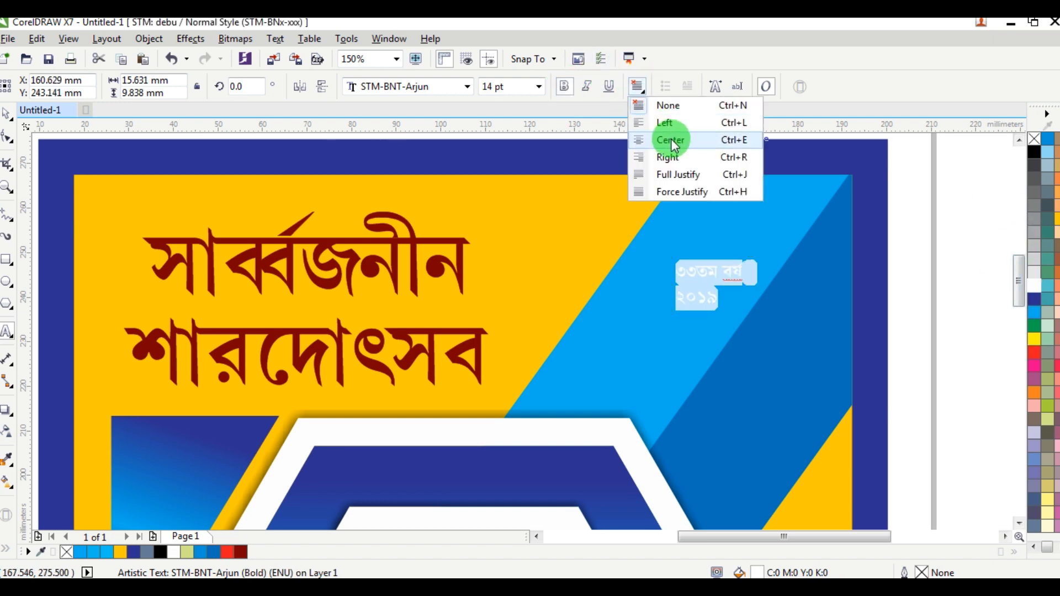
Enlarge the white year text to about 25.6 pt and tighten its line spacing to about 15 mm total height.
left_click(46, 139)
left_click(716, 317)
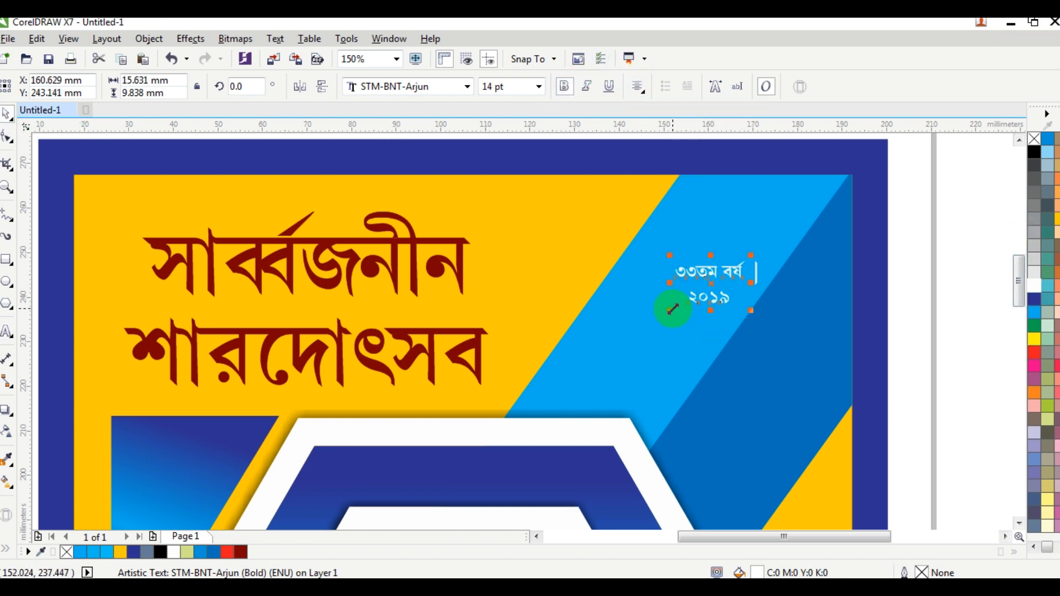
left_click_drag(672, 309, 620, 319)
left_click(6, 137)
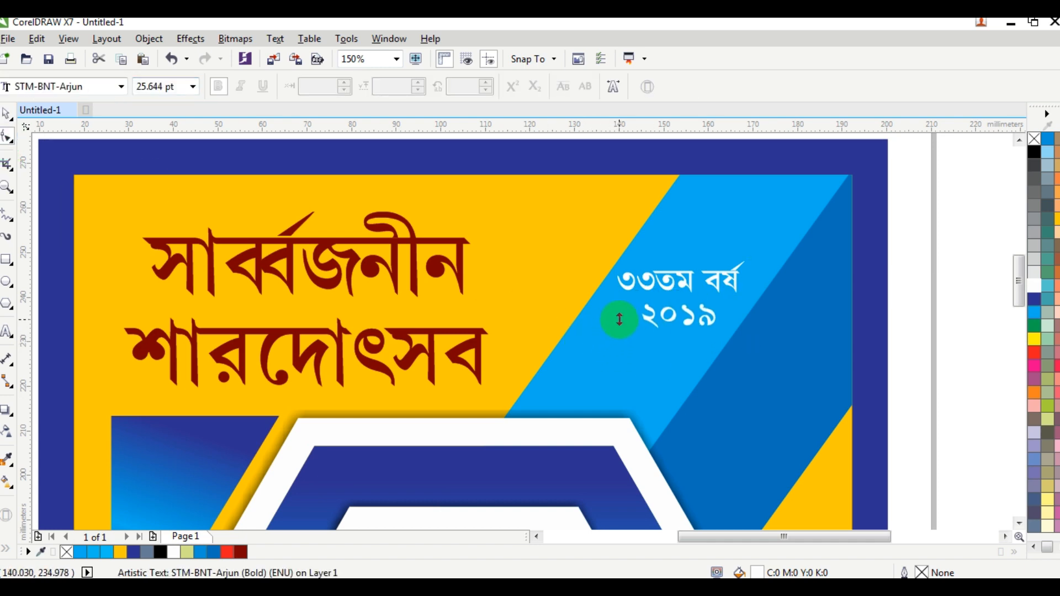
Move the white year text slightly right and up on the light blue stripe, then deselect it.
left_click(7, 114)
left_click(671, 274)
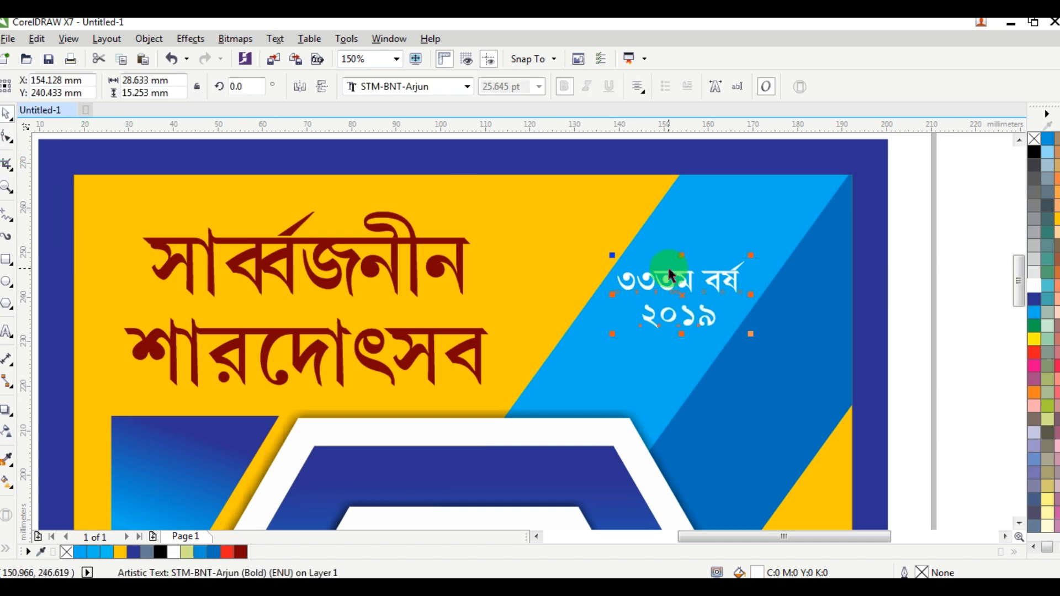
left_click_drag(680, 277, 690, 276)
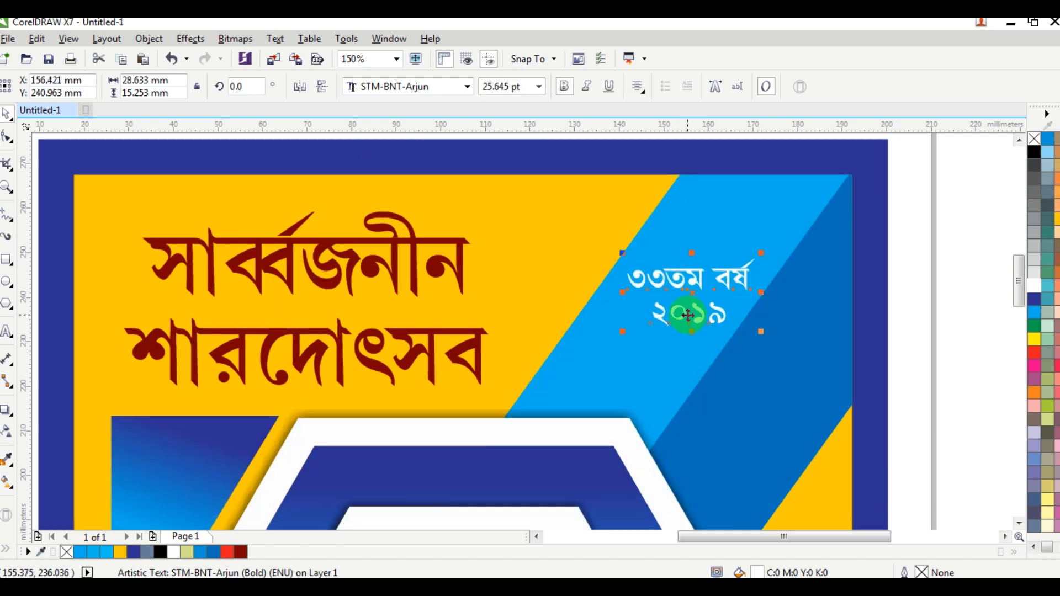
scroll(879, 250, "down", 2)
left_click(880, 251)
Place a copy of the year text in the yellow panel's lower-right area and fill it black.
scroll(847, 284, "down", 3)
scroll(827, 346, "up", 2)
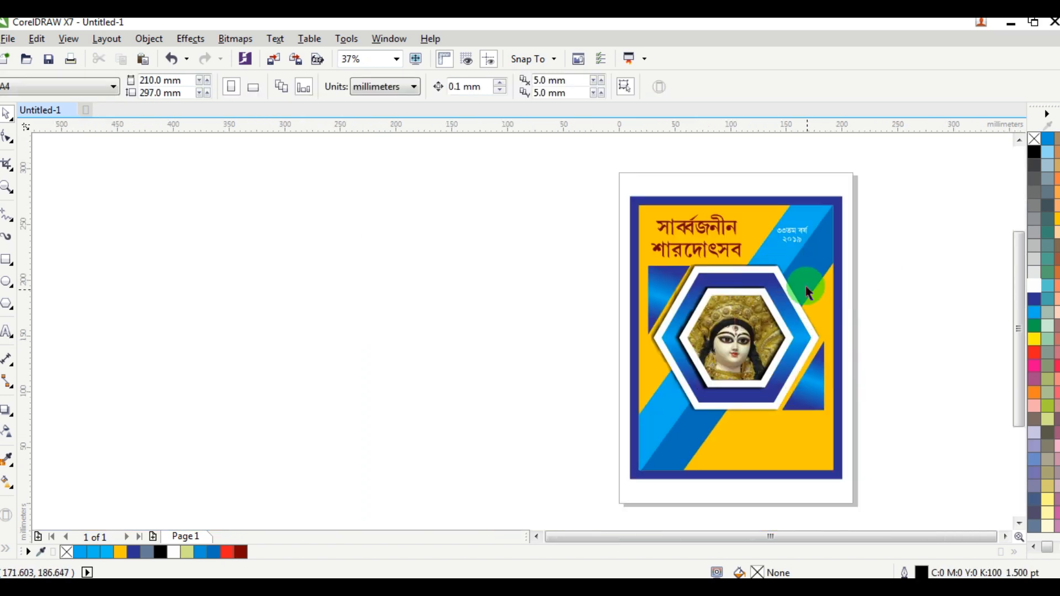
left_click_drag(793, 230, 782, 446)
scroll(782, 446, "up", 4)
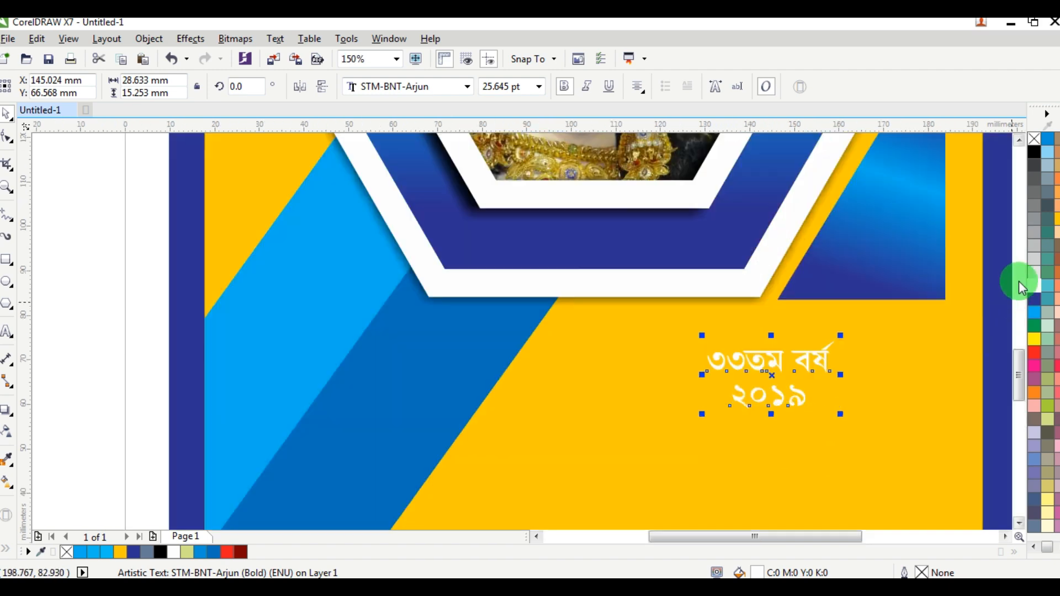
left_click(1034, 152)
Replace the black text with three lines, "ঃ পরিচালনায় ঃ", "বনহুগলী লেকভিউ পার্ক" and "সার্ব্বজনীন শারদোৎসব কমিটি", and increase its line spacing.
left_click(5, 332)
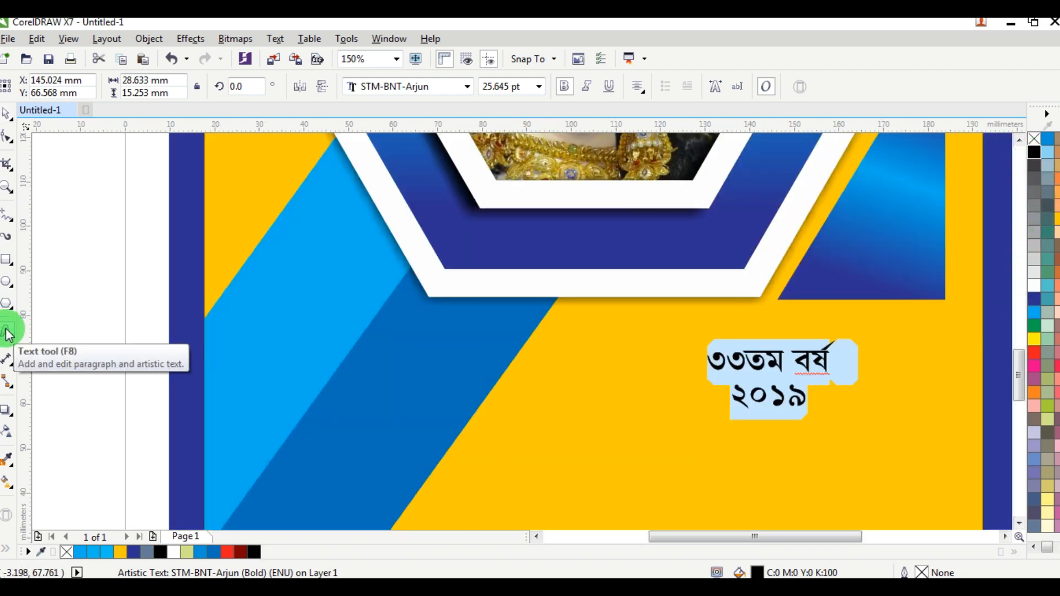
type("ঃ পরিচা")
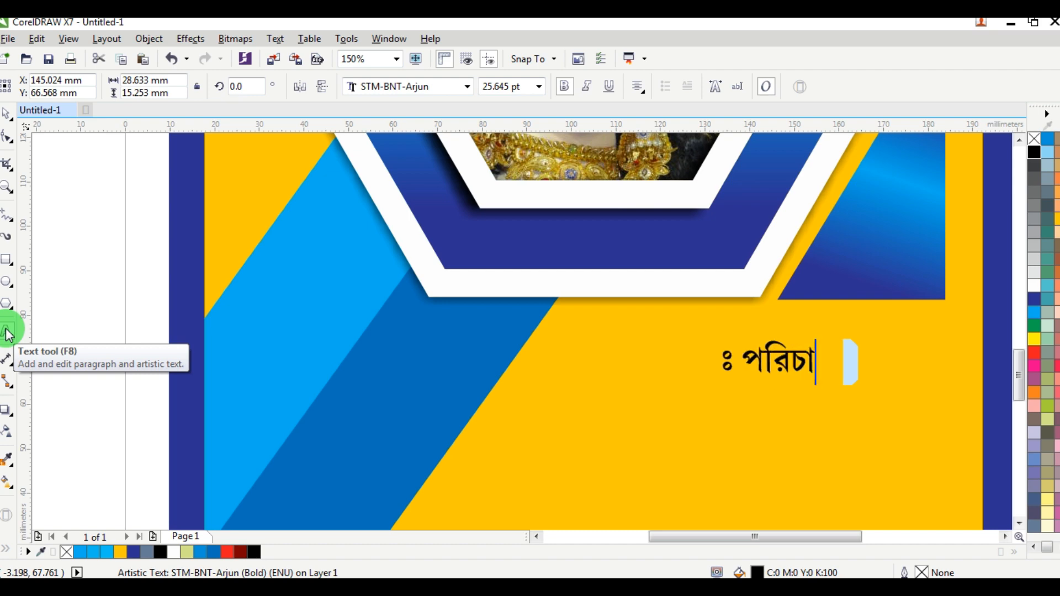
type("লনায় ঃ")
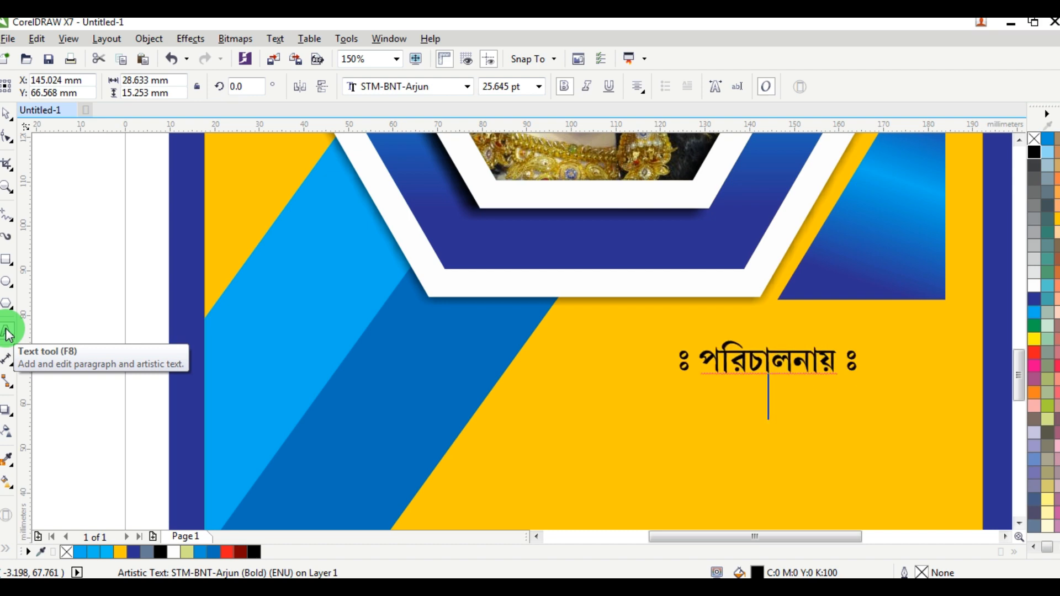
type("বনহুগলী")
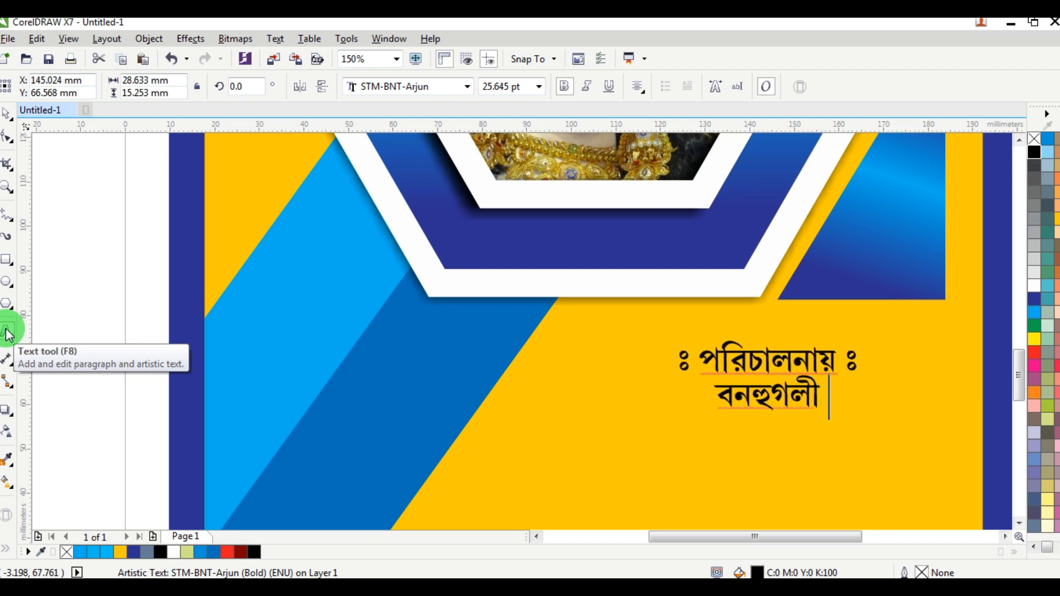
type(" লেকভিউ পার্ক")
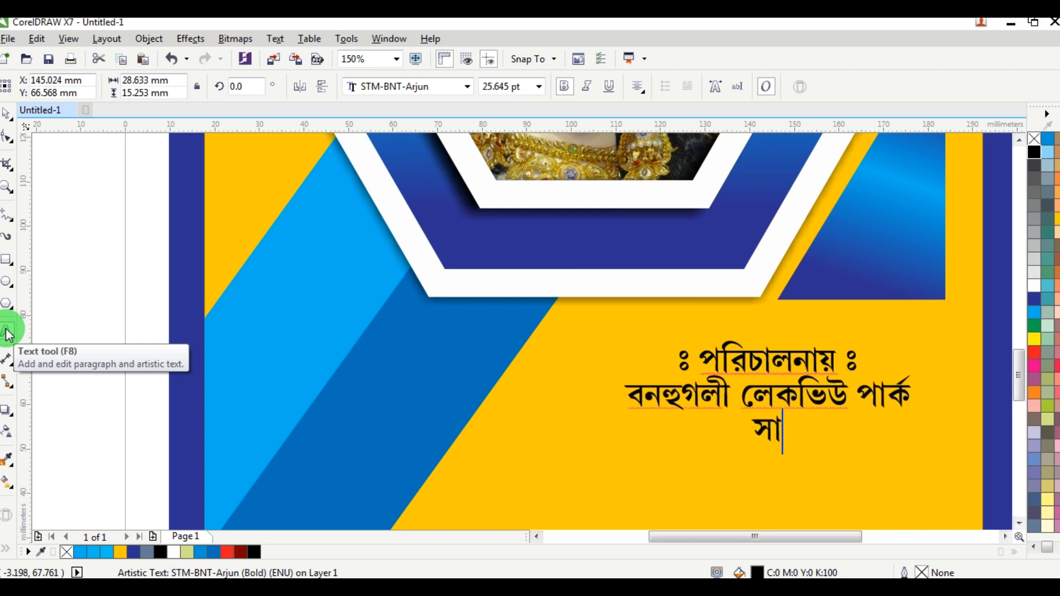
type("সাব্বর্জনীন")
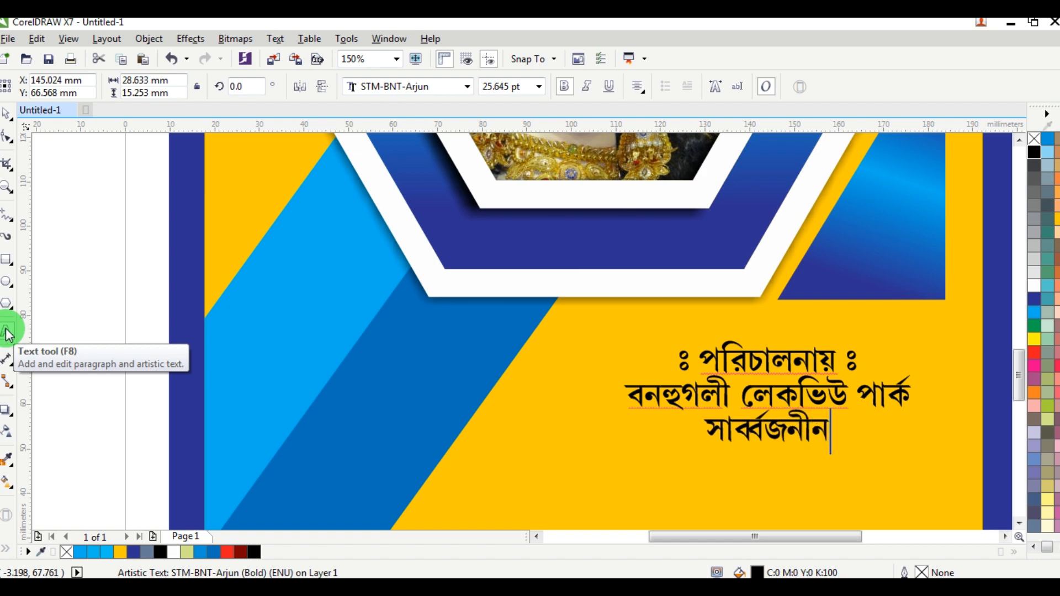
type(" শারদোৎ")
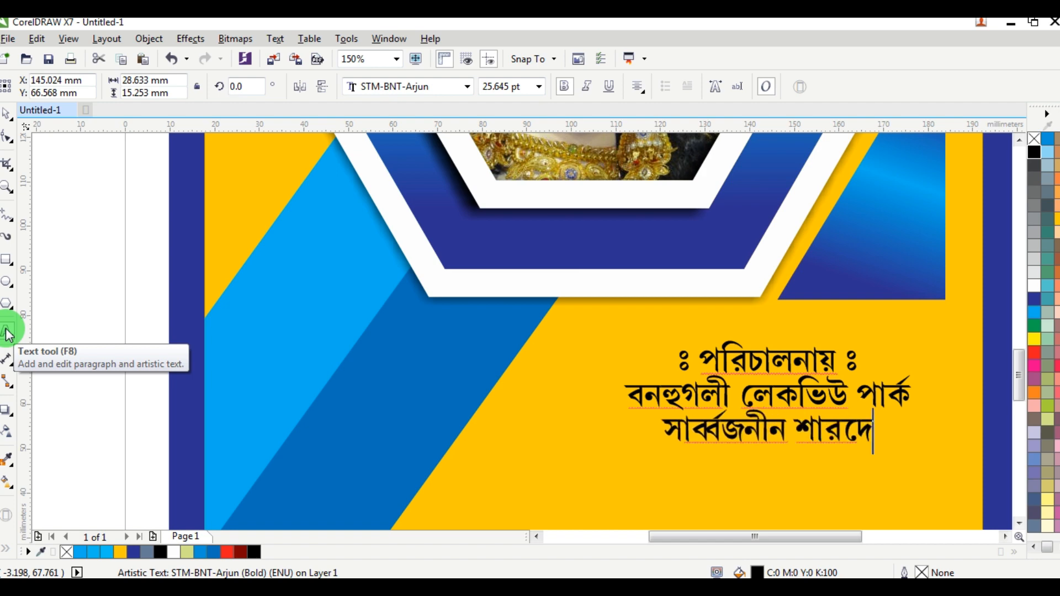
type("সব কমিটি")
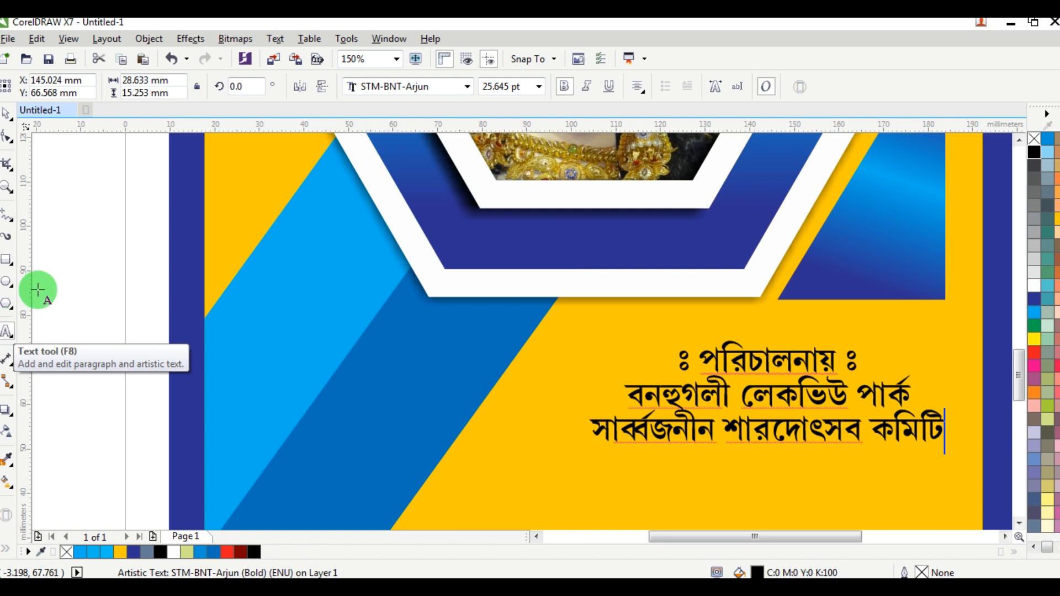
key("Escape")
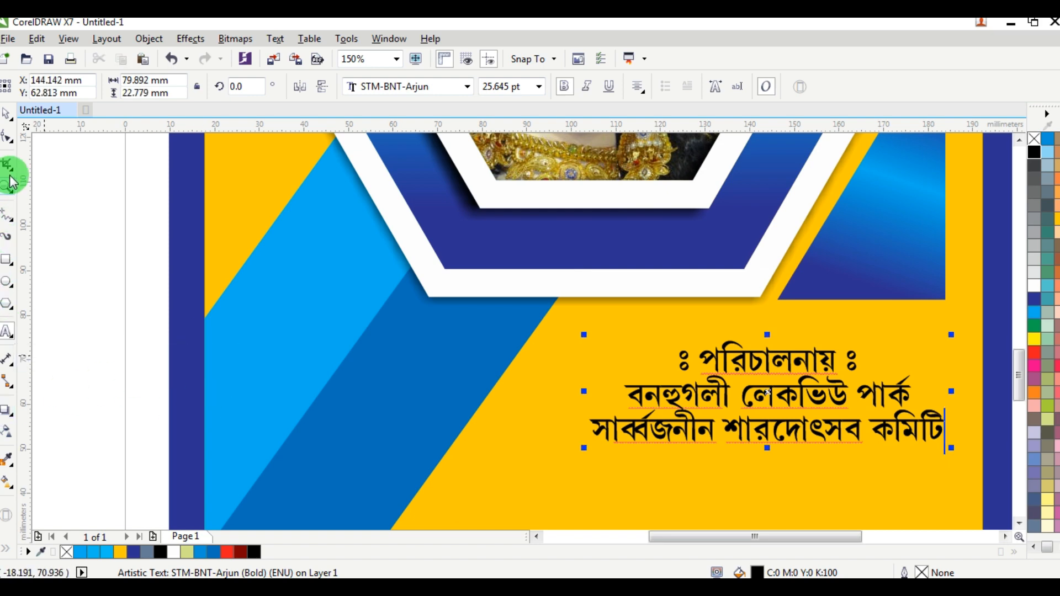
left_click(7, 136)
left_click_drag(584, 446, 584, 474)
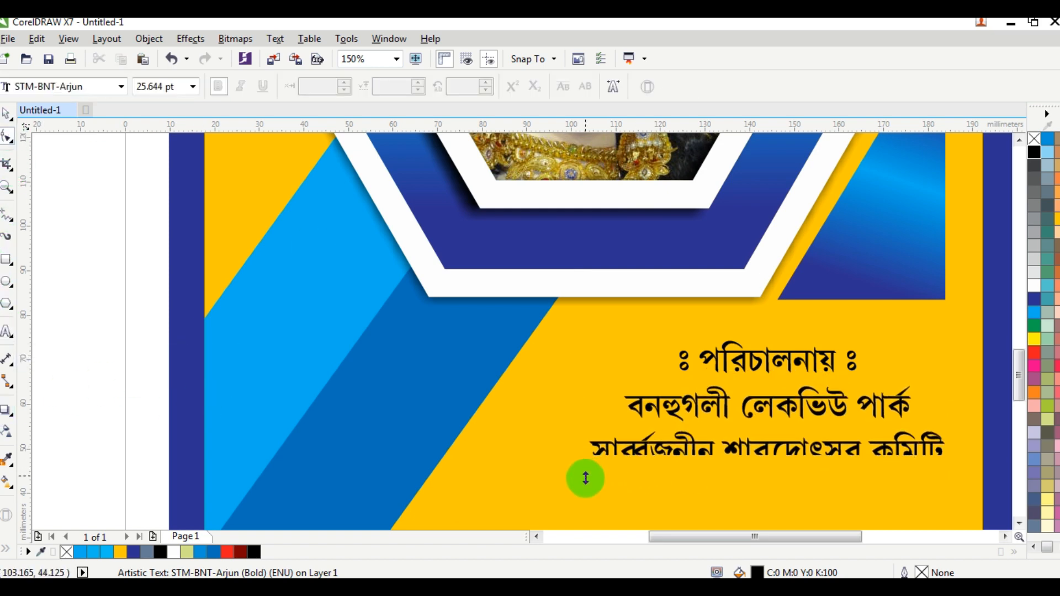
Change the font of the heading line "ঃ পরিচালনায় ঃ" in the black organiser text to STM-BNT-Dola.
left_click(12, 334)
left_click_drag(687, 353, 914, 362)
left_click(424, 87)
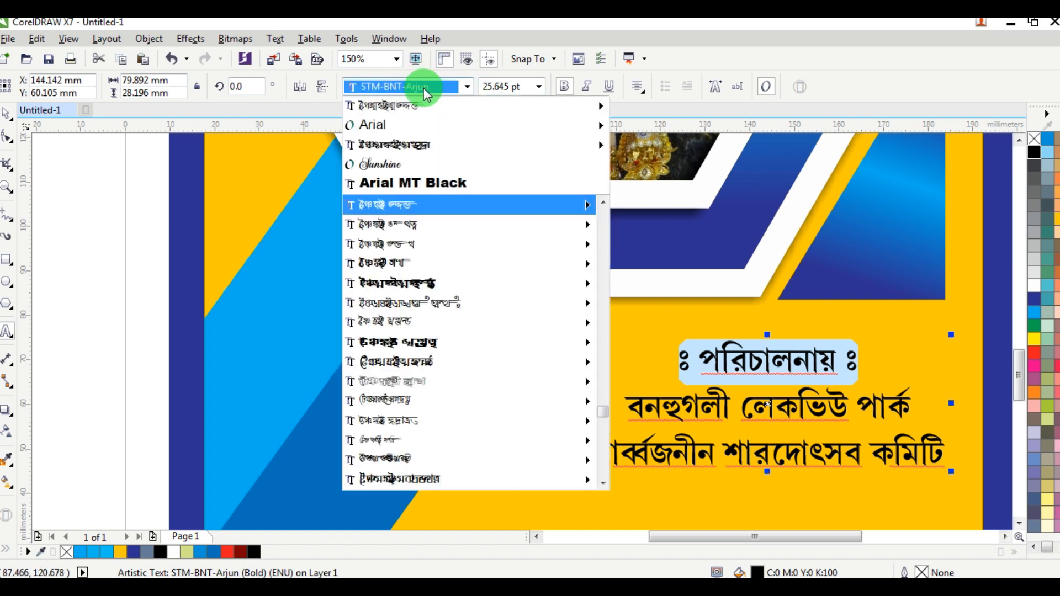
key("Down")
key("Down")
key("Down")
key("Down")
key("Down")
key("Down")
key("Down")
key("Down")
key("Down")
key("Down")
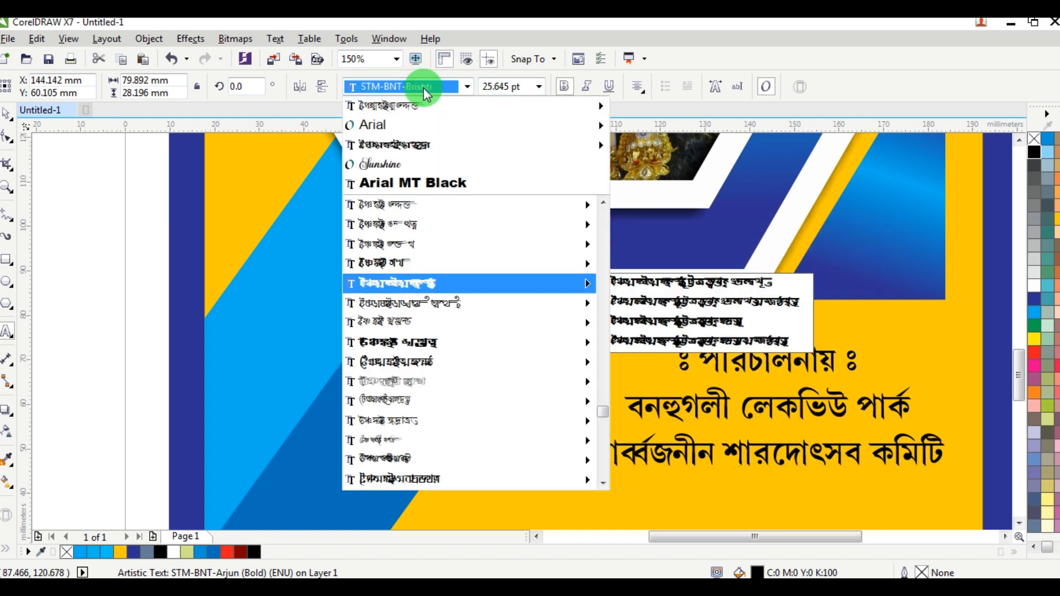
key("Return")
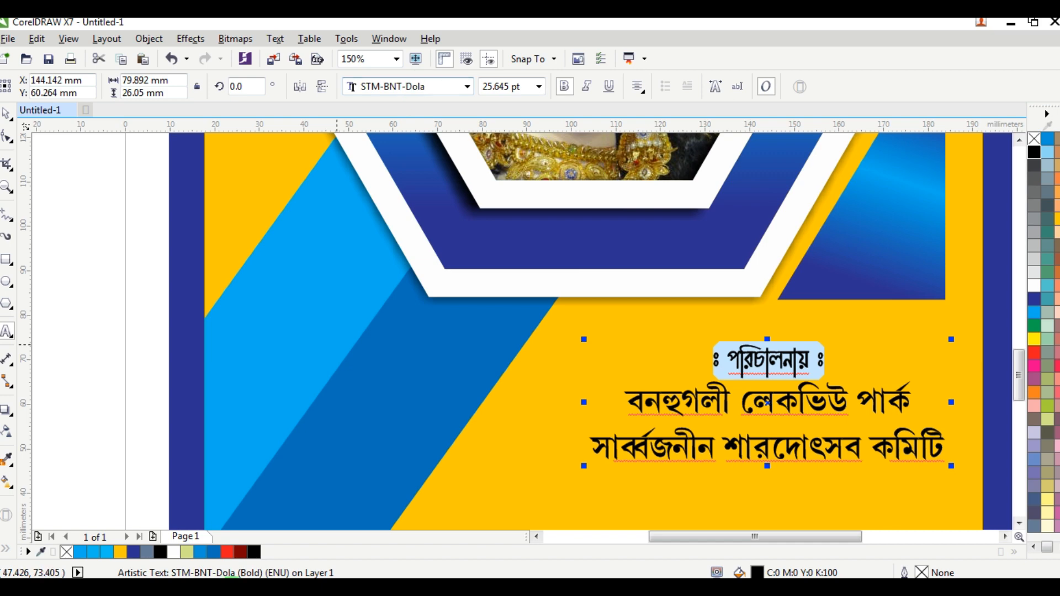
Set the font size of the organiser text's heading line and of the two lines below it to 30 pt.
left_click(530, 86)
type("30")
key("Return")
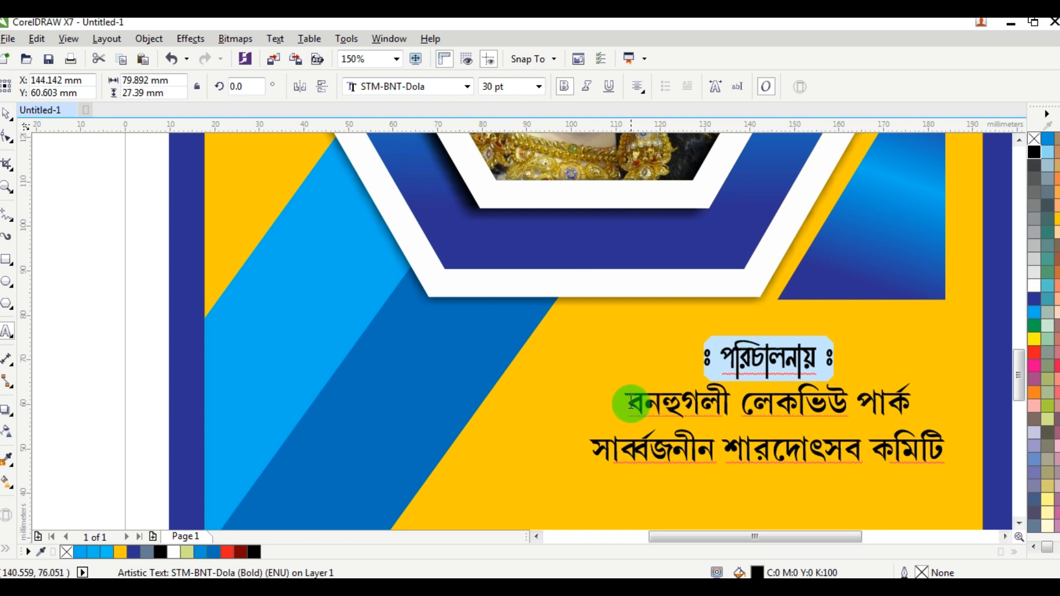
left_click_drag(630, 402, 977, 442)
left_click(537, 87)
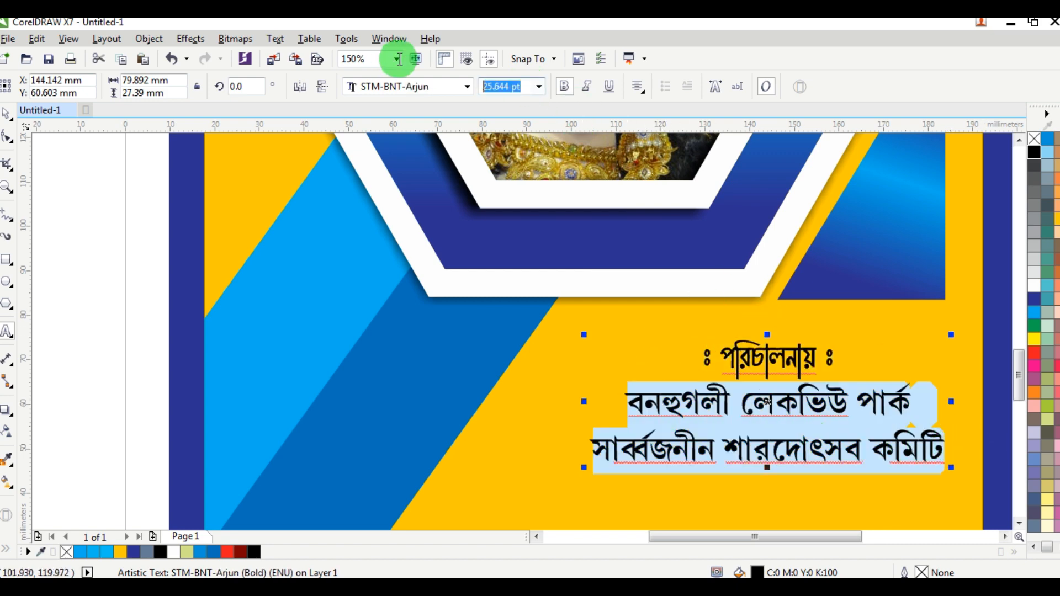
type("30")
key("Return")
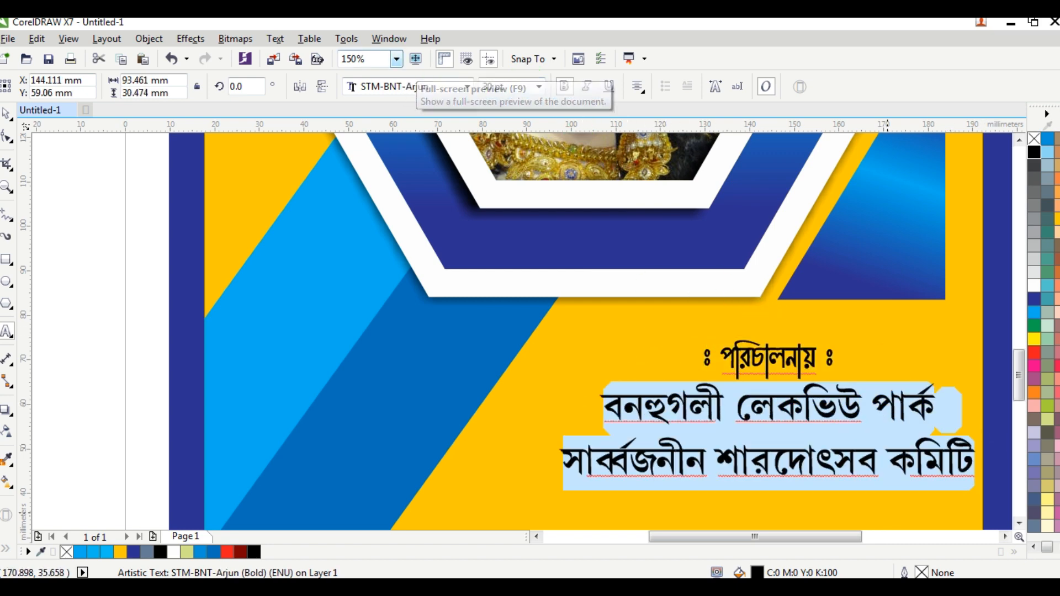
Move the three-line organiser text slightly left and down in the yellow panel and enlarge it to about 100 mm wide.
left_click(6, 114)
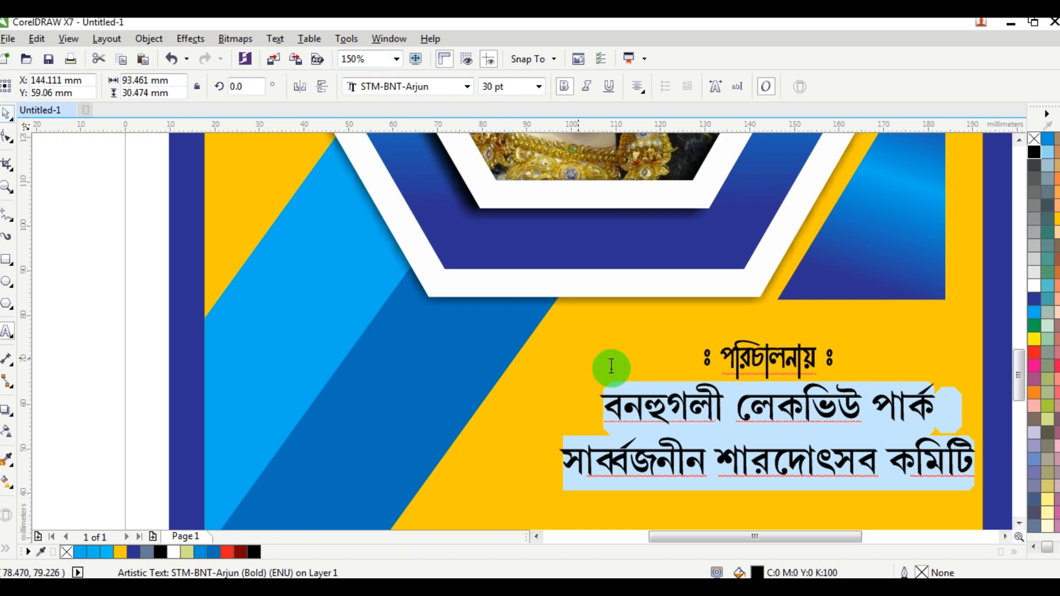
left_click(3, 106)
left_click(690, 389)
scroll(708, 403, "down", 2)
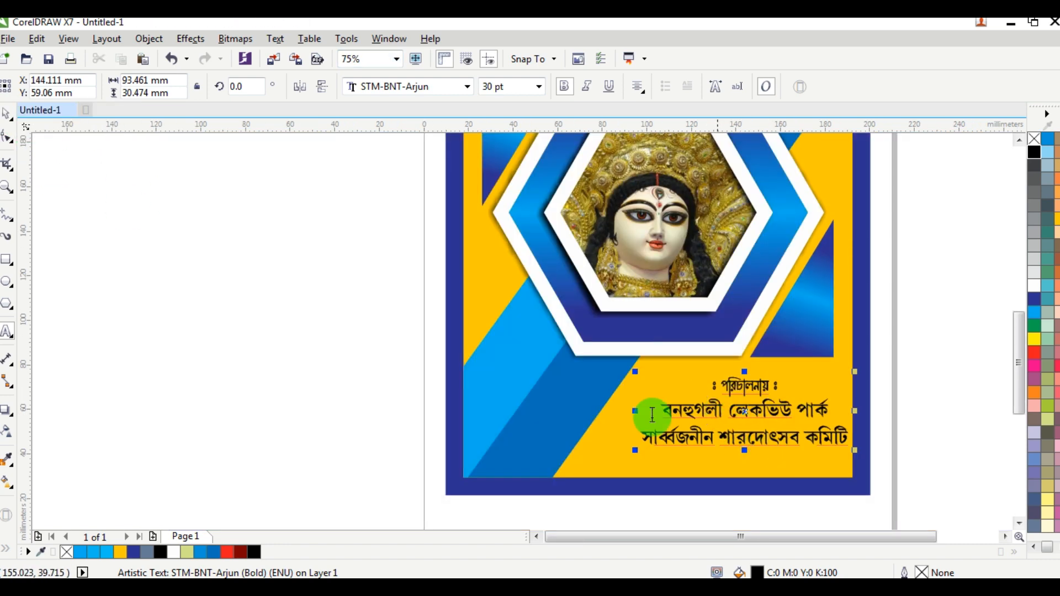
left_click(754, 409)
left_click_drag(748, 409, 725, 421)
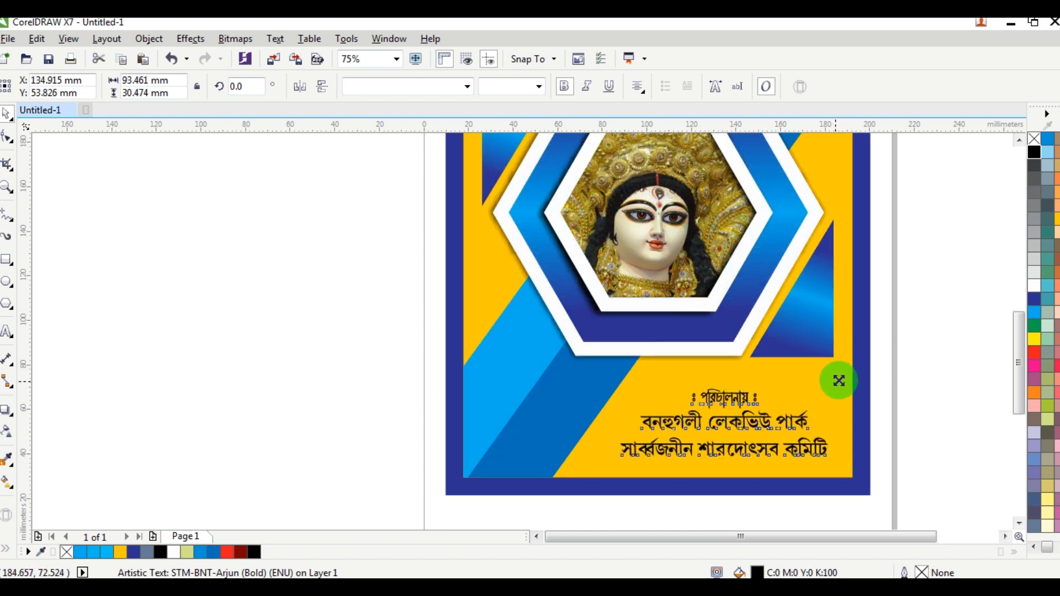
left_click_drag(839, 380, 748, 413)
scroll(777, 421, "up", 2)
scroll(903, 424, "down", 1)
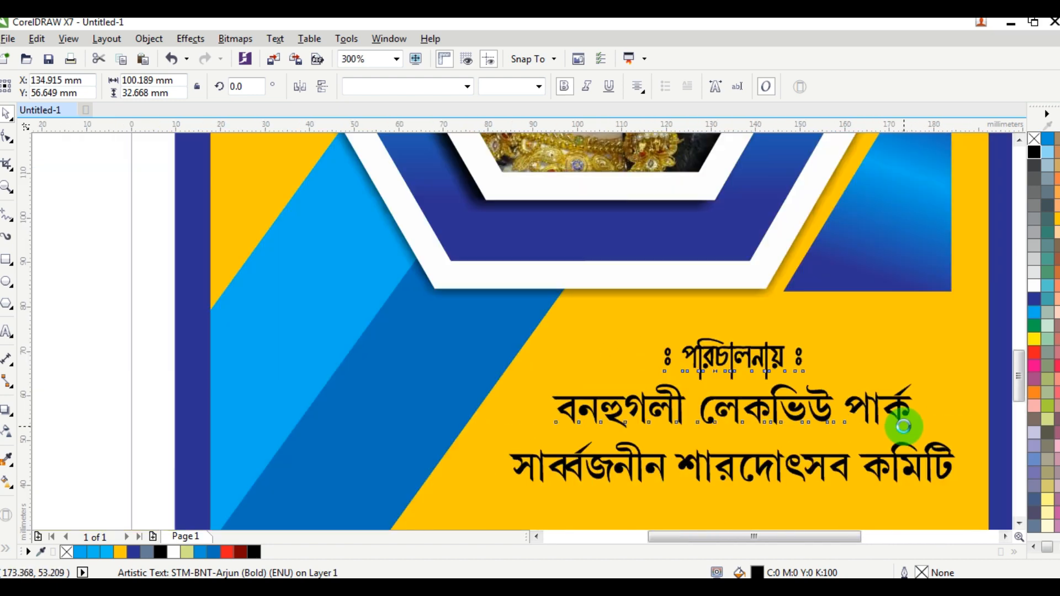
Narrow the organiser text to about 96 mm wide while keeping its height, then deselect it.
left_click(903, 426)
left_click_drag(961, 411, 944, 411)
scroll(682, 438, "down", 1)
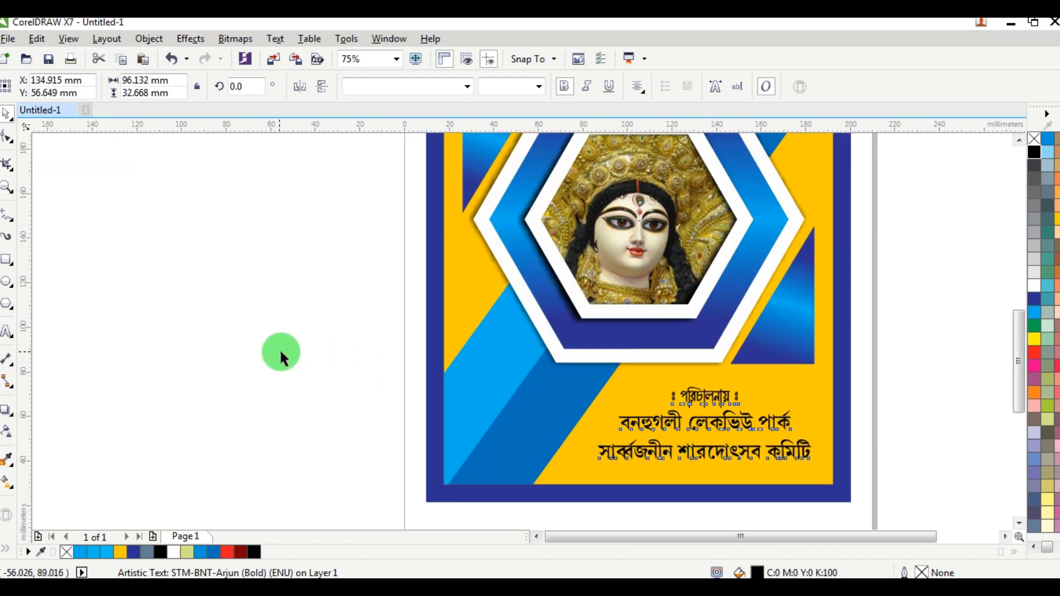
left_click(279, 349)
Start a new text object on the light blue stripe by pasting the copied letters "বনহু" from the organiser text.
scroll(538, 435, "up", 1)
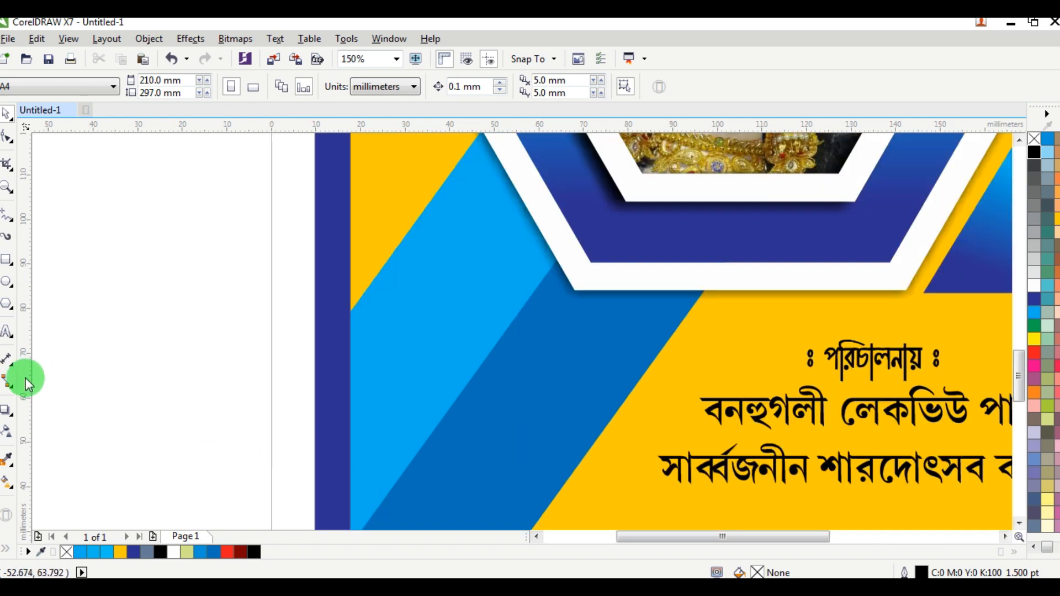
left_click(6, 342)
left_click(406, 374)
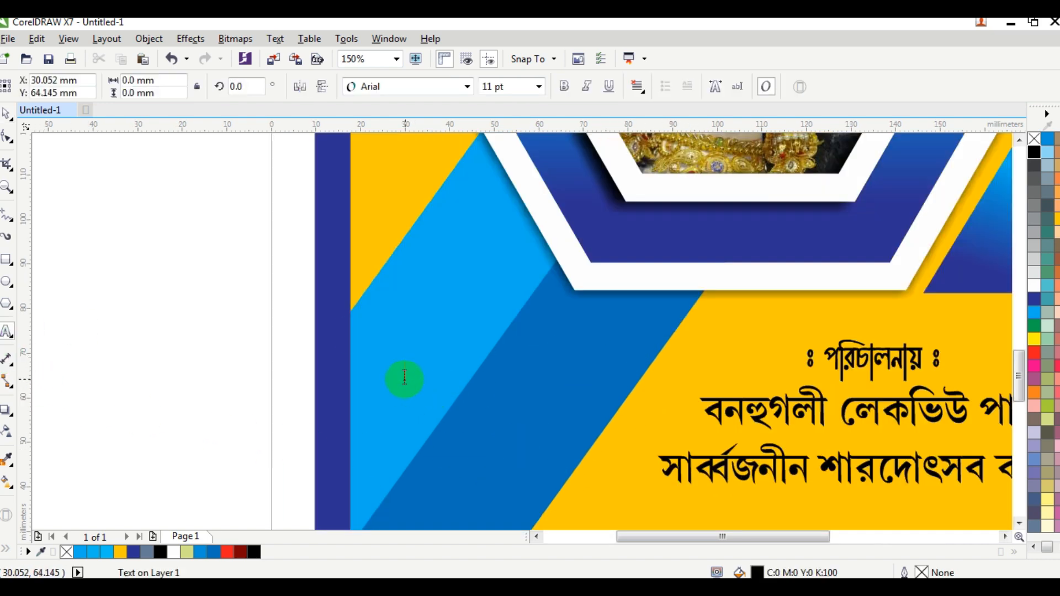
left_click_drag(770, 411, 703, 416)
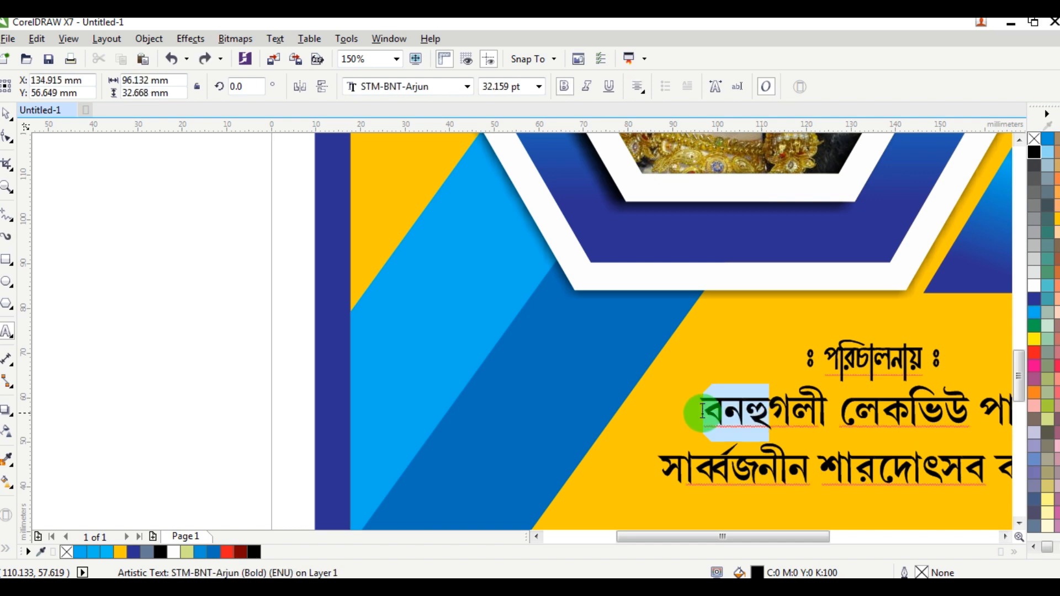
left_click(409, 350)
key("ctrl+v")
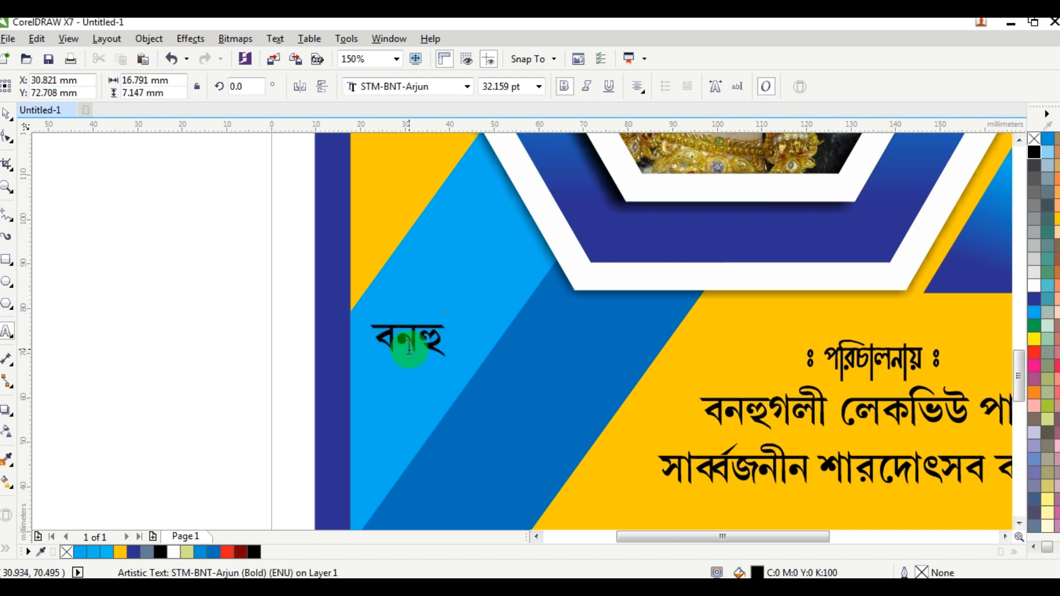
Replace the pasted letters with the venue's address in Bengali, split over two lines.
key("ctrl+a")
type("েলকিভউ")
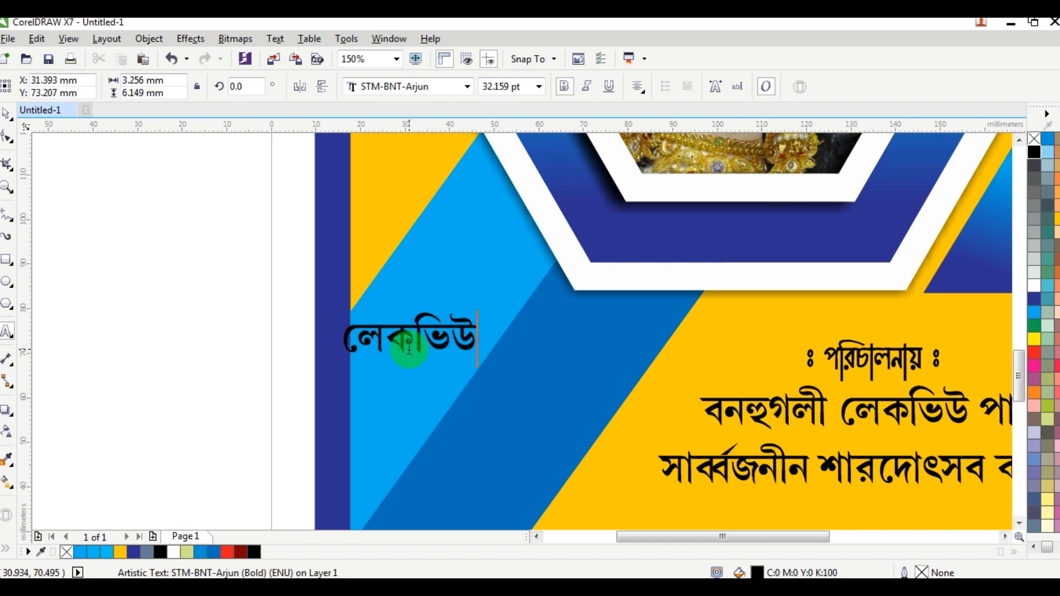
type(" পার্ক,")
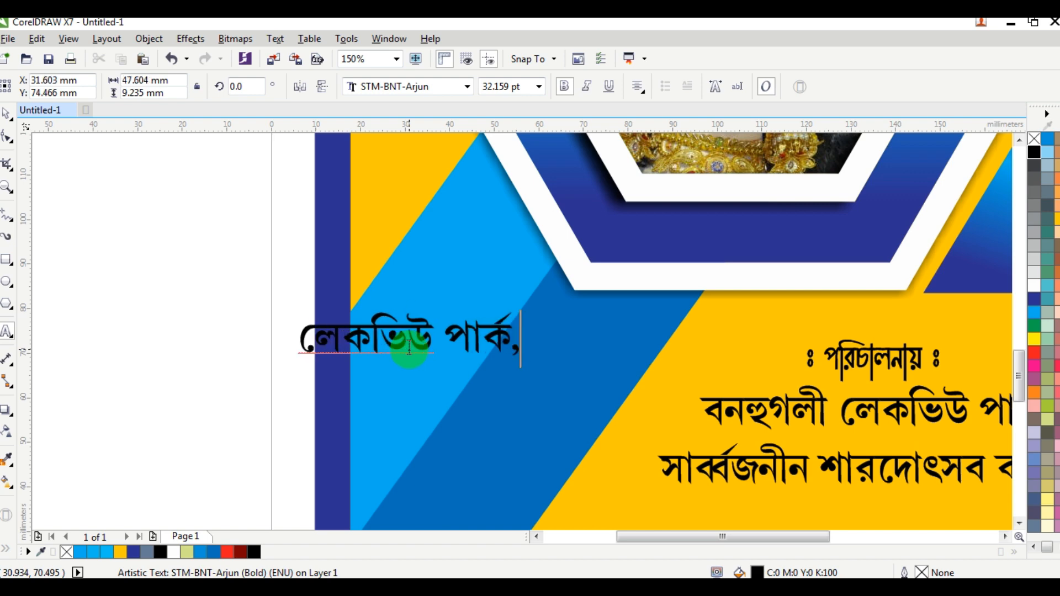
type(" ব্লক -")
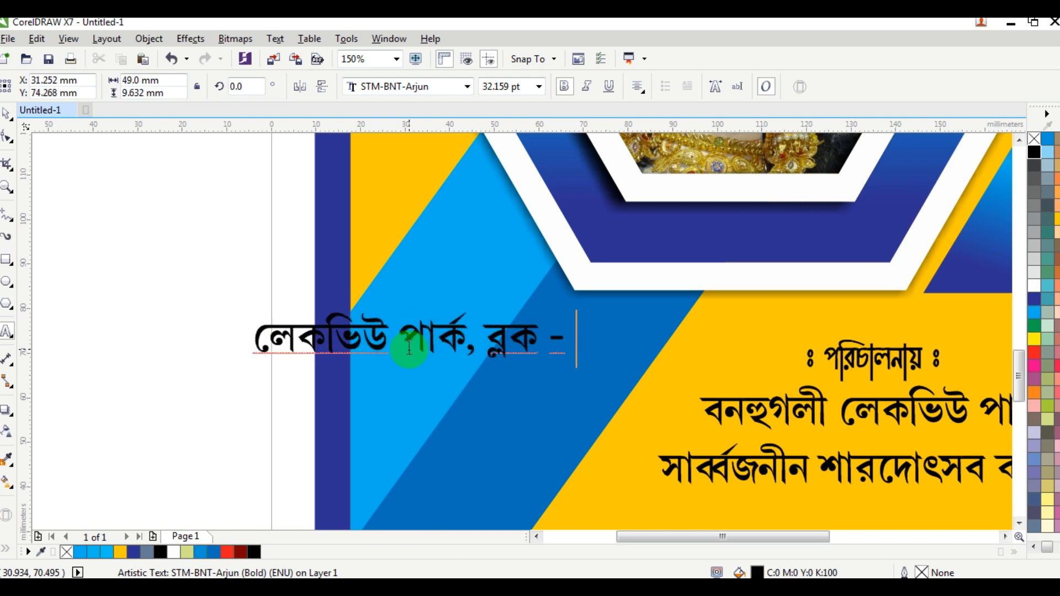
type(" ‘এ’, ")
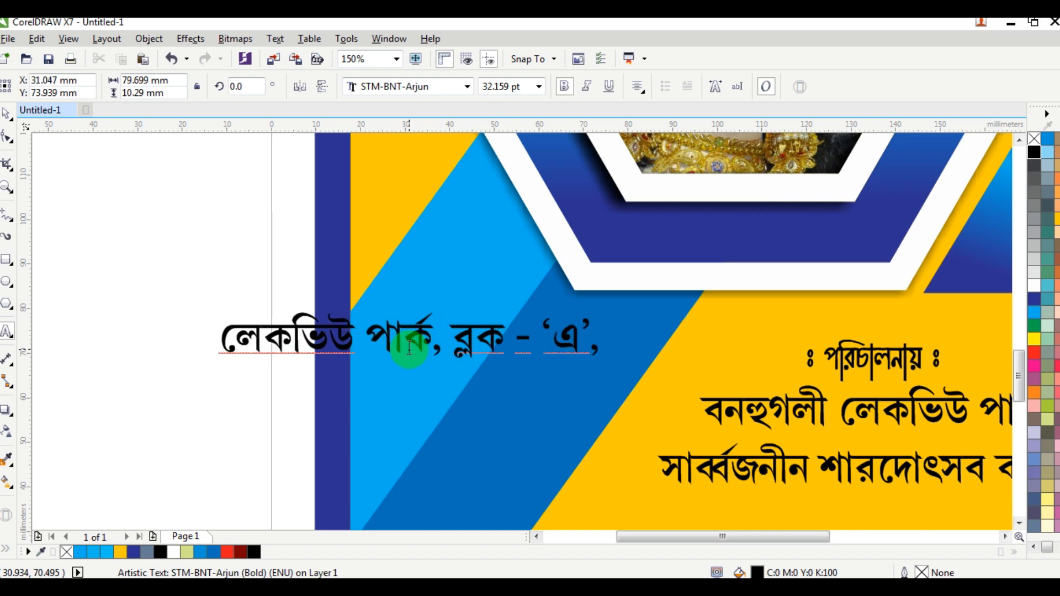
type("কলকাতা")
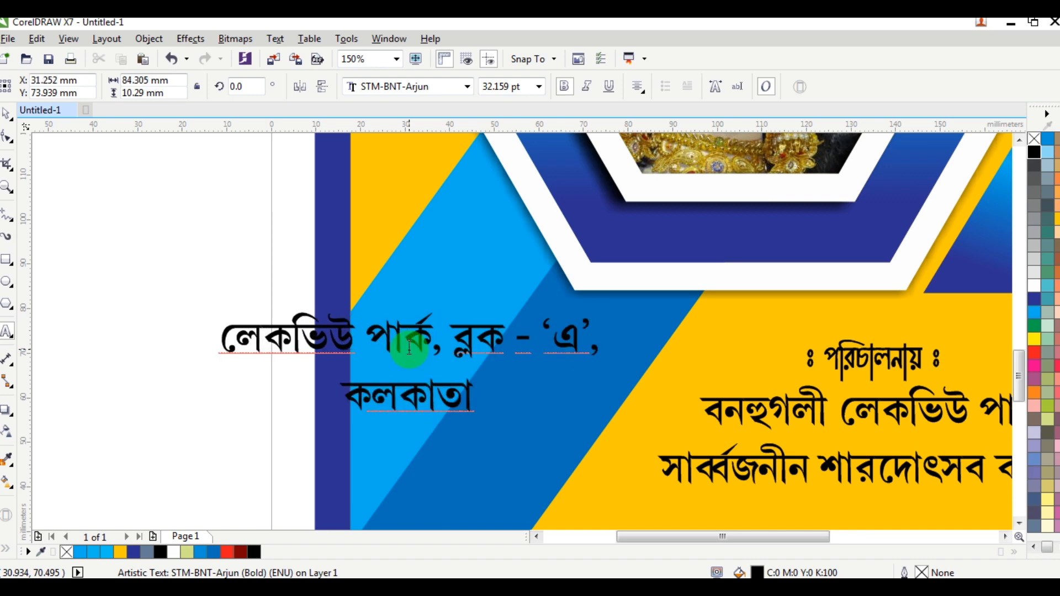
type(" - ১০৮")
Fill the whole address text white and set its font size to 18 pt.
key("ctrl+a")
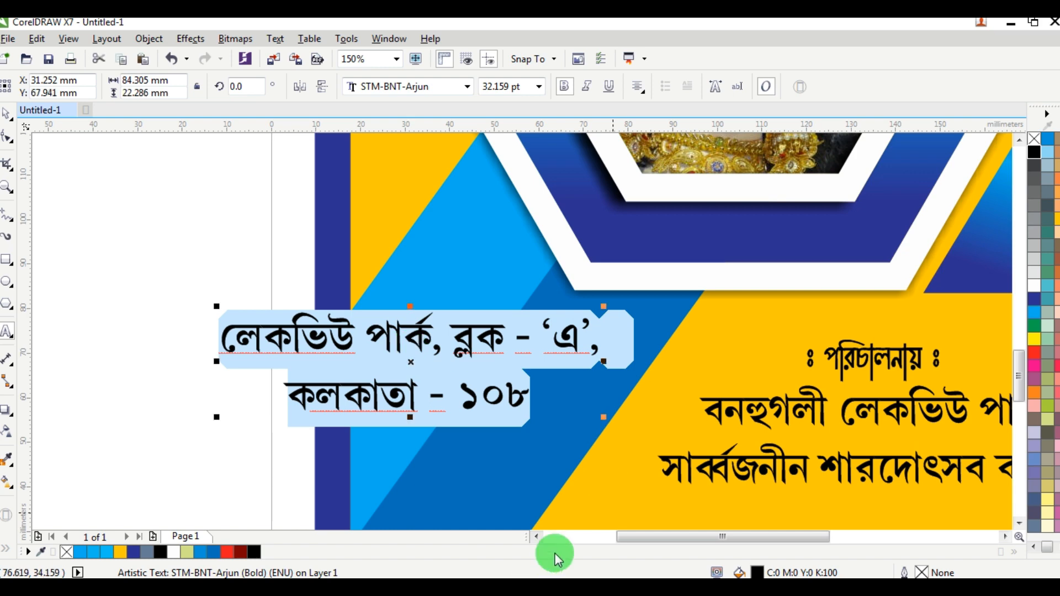
left_click(1032, 287)
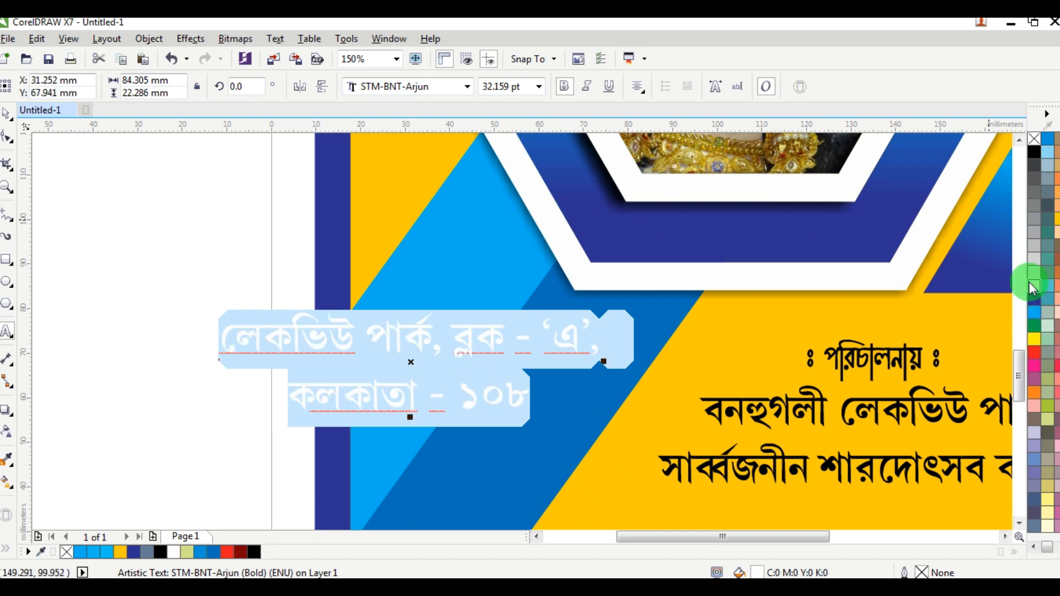
left_click(522, 86)
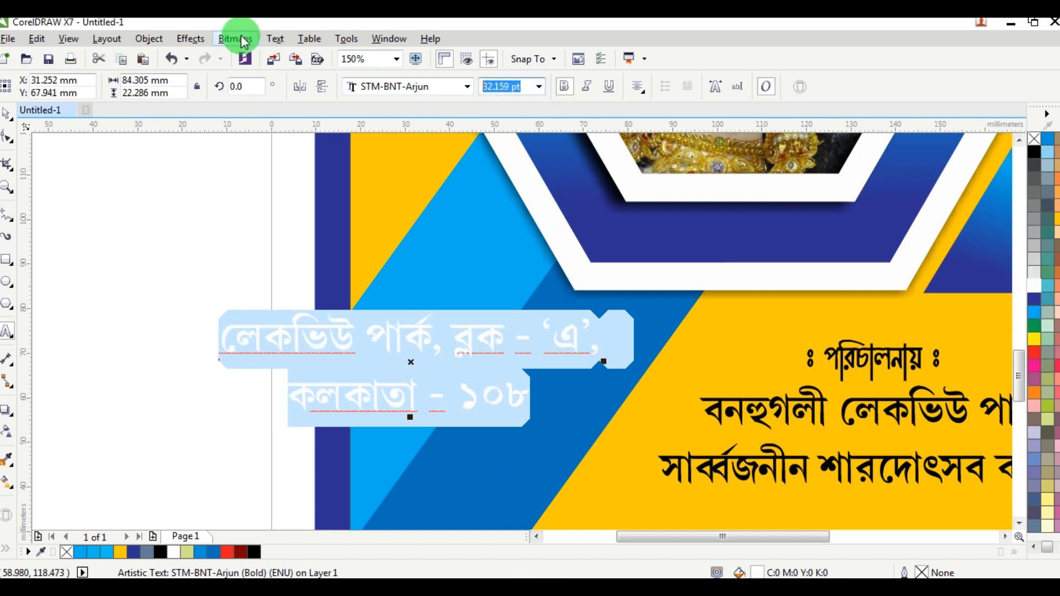
type("16")
key("Return")
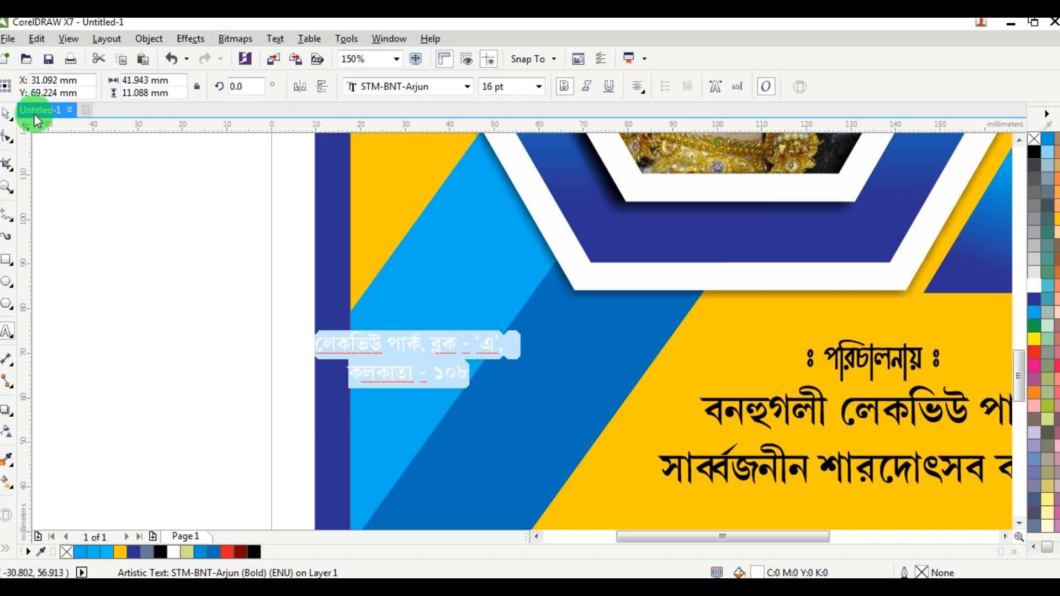
left_click(513, 87)
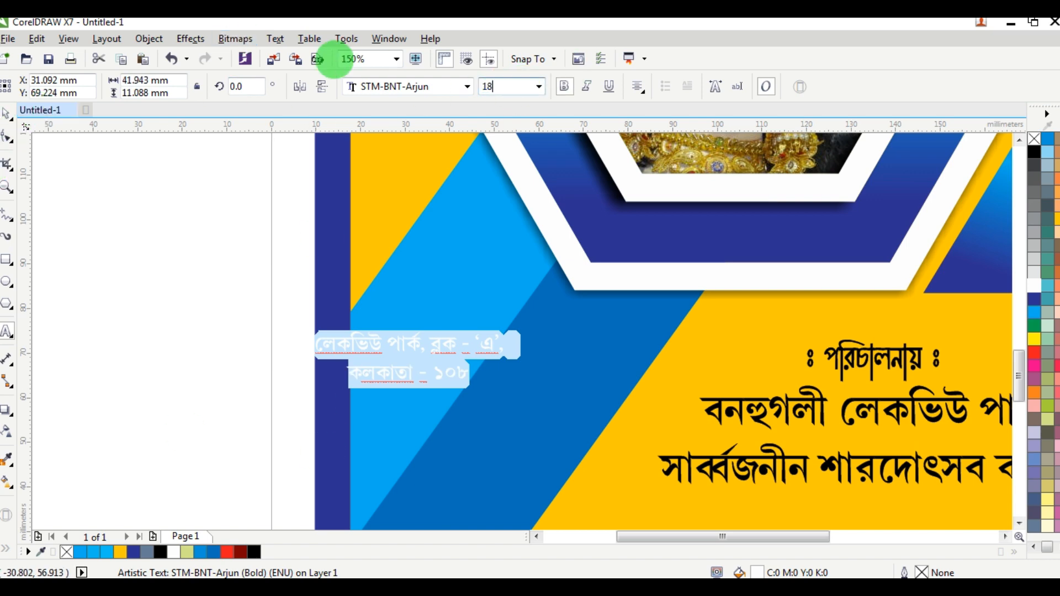
key("Return")
Move the white address text right and down across the blue stripes and rotate it about 6.3° counterclockwise.
left_click(8, 112)
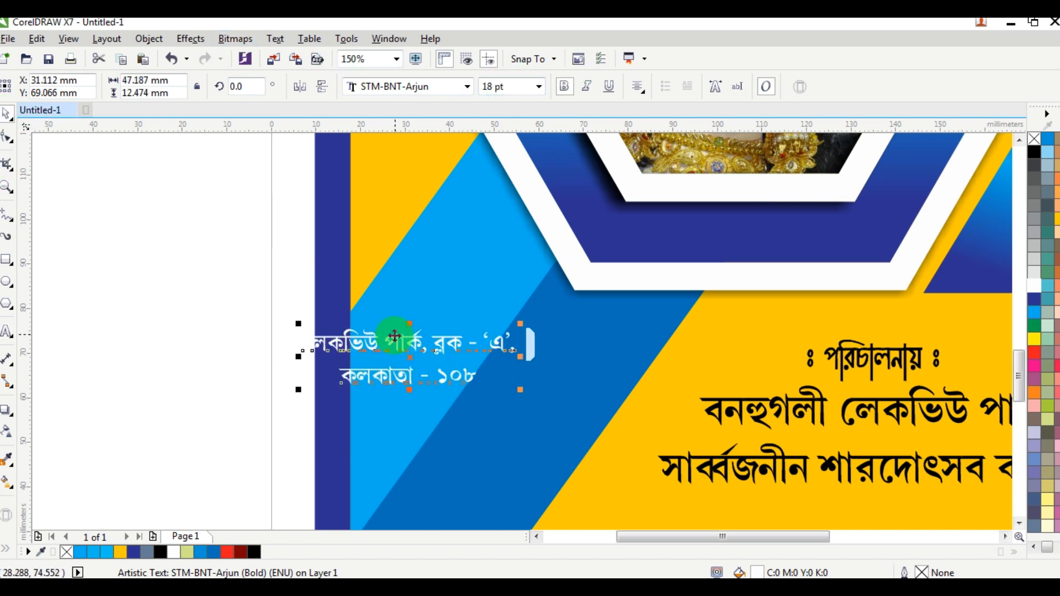
left_click_drag(422, 355, 506, 401)
left_click(506, 400)
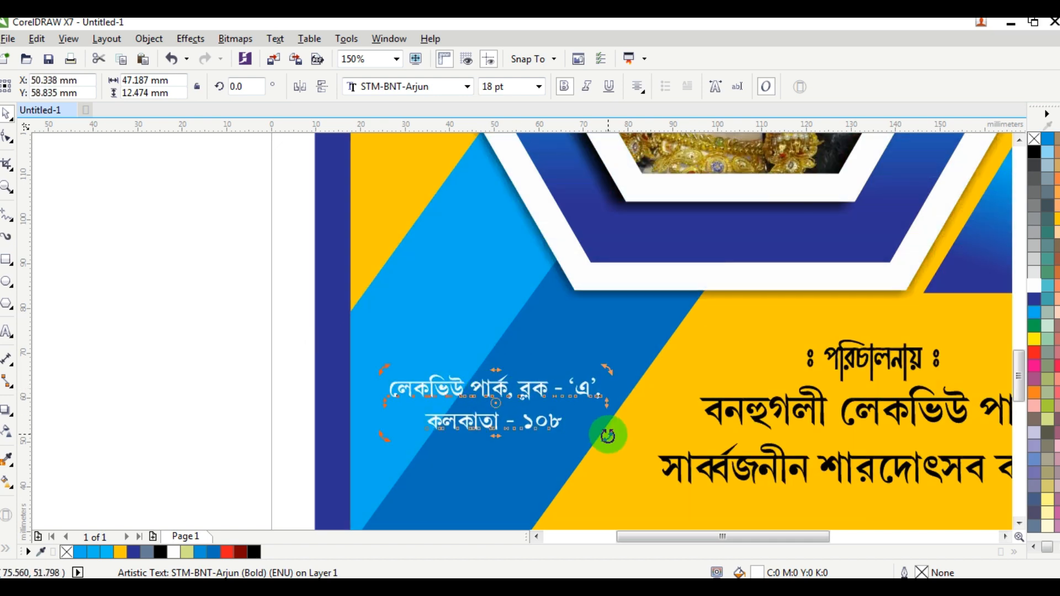
mouse_move(607, 440)
left_mouse_down()
mouse_move(620, 428)
mouse_move(604, 439)
left_mouse_up()
Enlarge the tilted address text to about 20.7 pt and move it slightly up on the blue stripes.
left_click(358, 384)
scroll(432, 408, "down", 3)
scroll(348, 376, "up", 3)
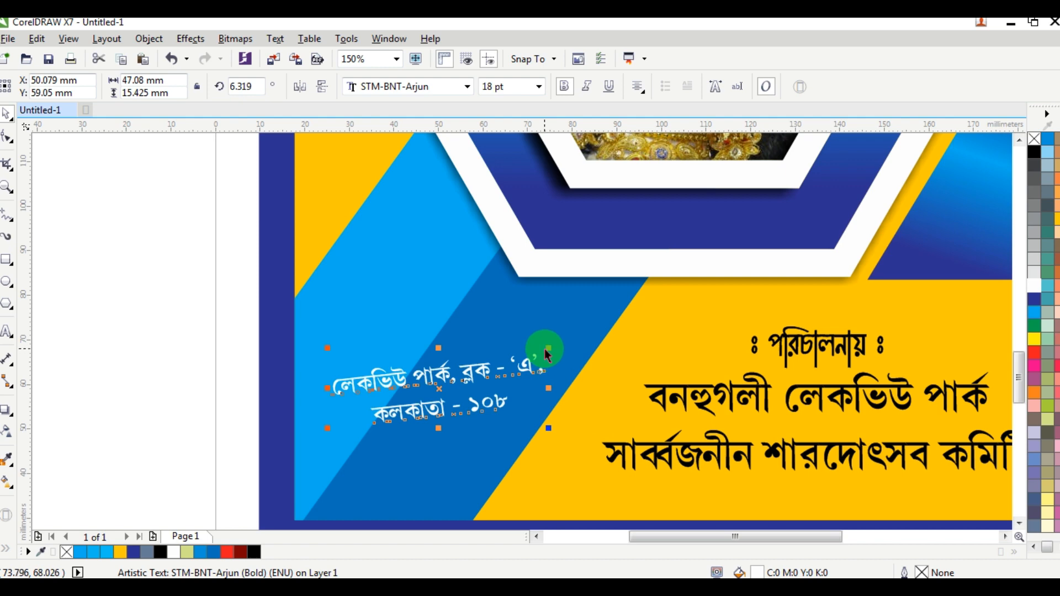
left_click_drag(545, 349, 569, 337)
left_click_drag(488, 355, 456, 386)
Add a downward drop shadow to the address text with opacity 64 and feathering 7.
scroll(445, 369, "up", 2)
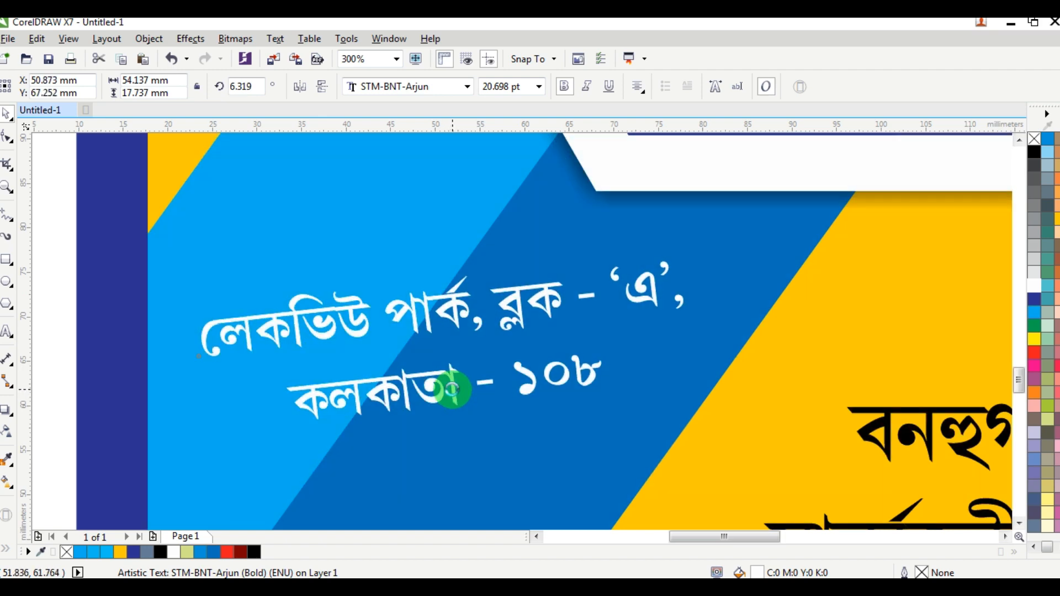
left_click(9, 411)
mouse_move(416, 287)
left_mouse_down()
mouse_move(454, 389)
mouse_move(445, 426)
left_mouse_up()
left_click(502, 59)
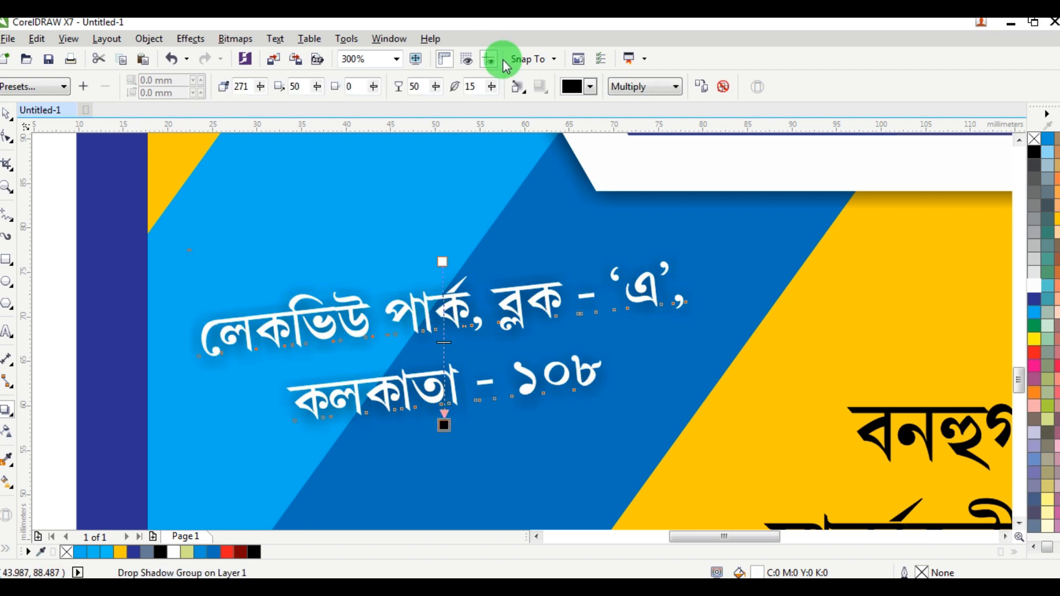
left_click_drag(497, 92, 441, 92)
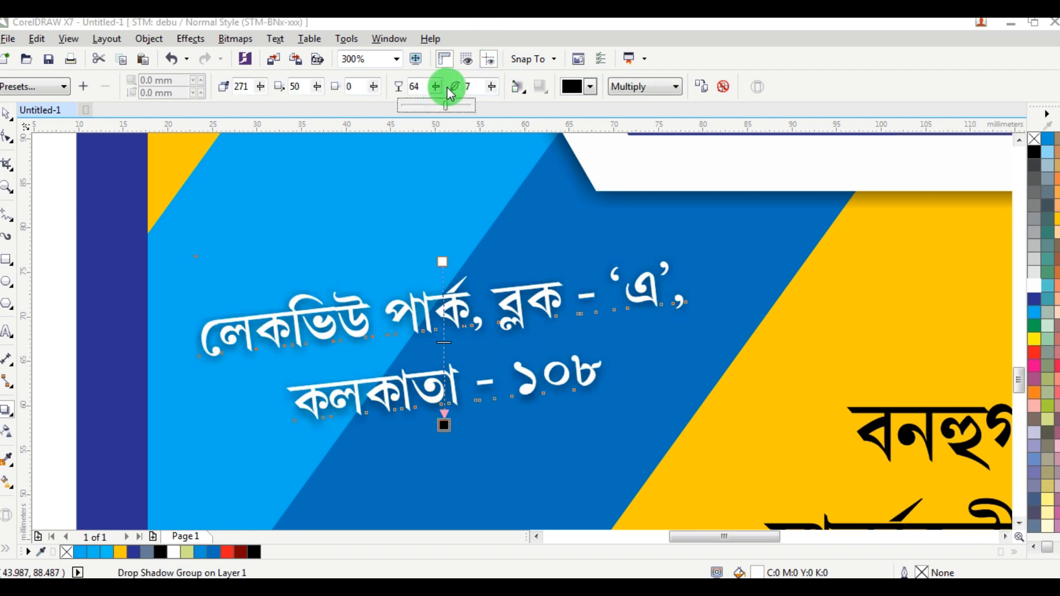
Shorten the address text's drop shadow slightly and set its feathering to 3.
scroll(442, 417, "up", 3)
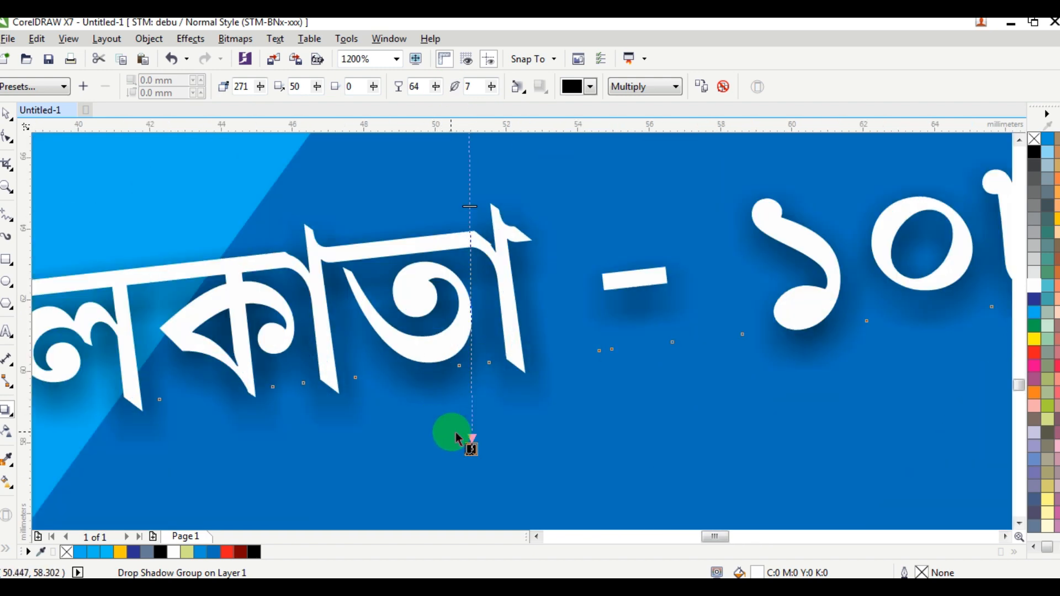
left_click_drag(469, 446, 472, 438)
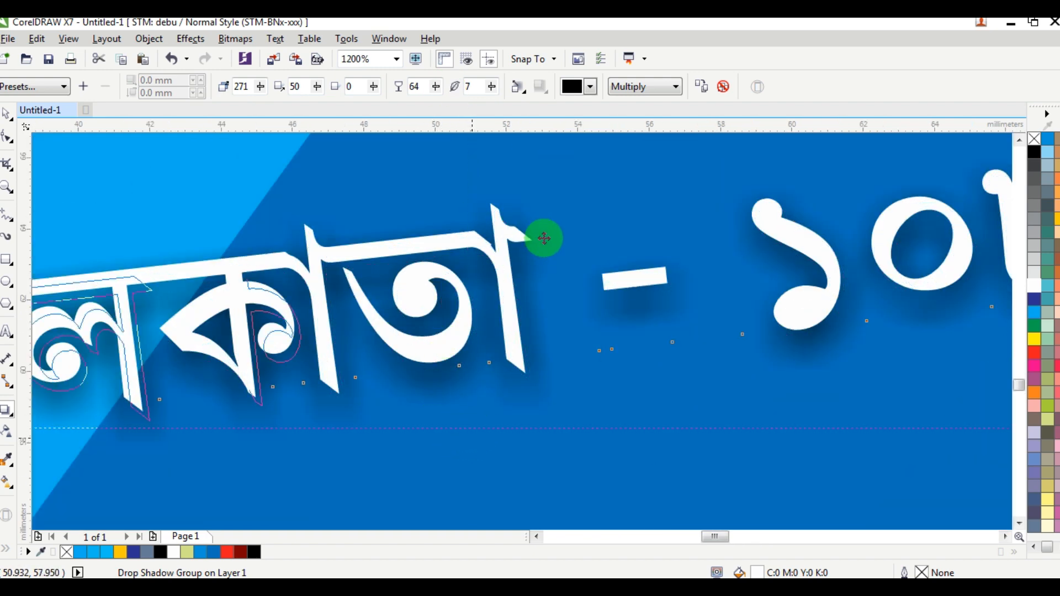
left_click_drag(544, 238, 544, 236)
left_click(493, 96)
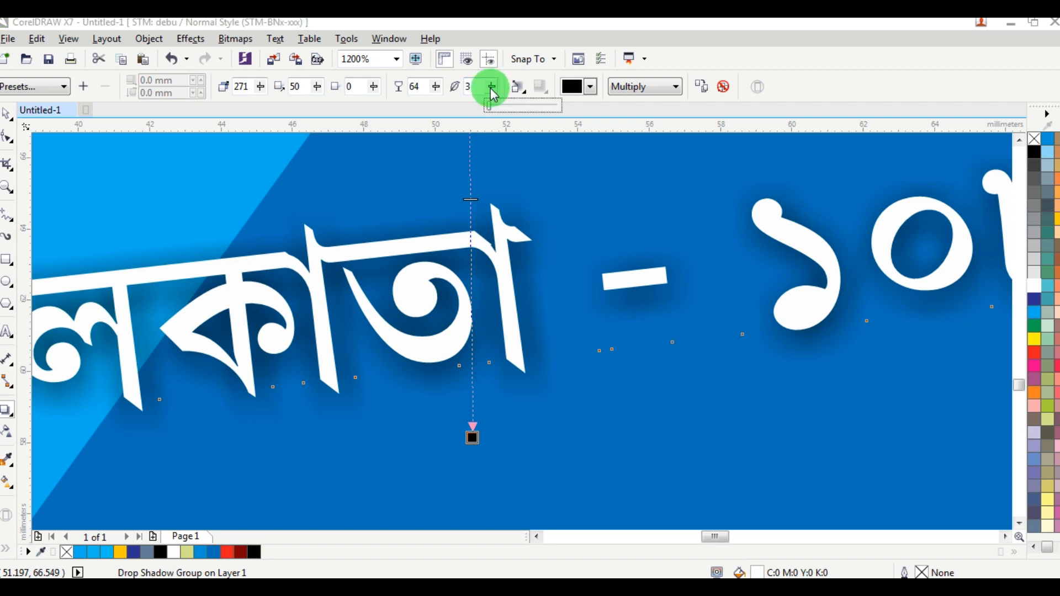
scroll(475, 136, "down", 3)
scroll(472, 265, "up", 3)
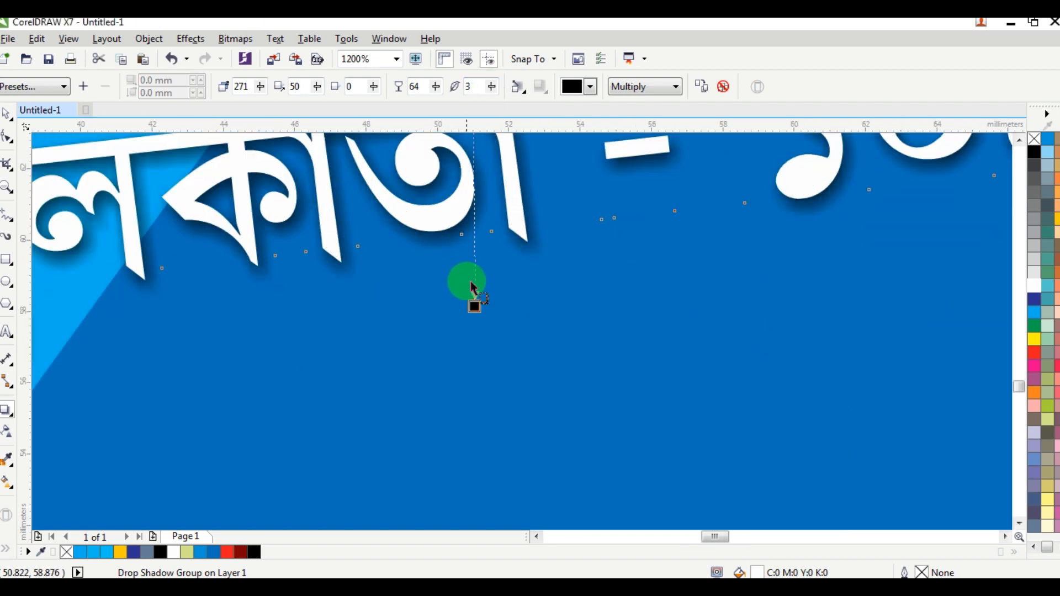
Enlarge the tilted white address text together with its shadow slightly, to about 21.8 pt.
scroll(474, 305, "down", 3)
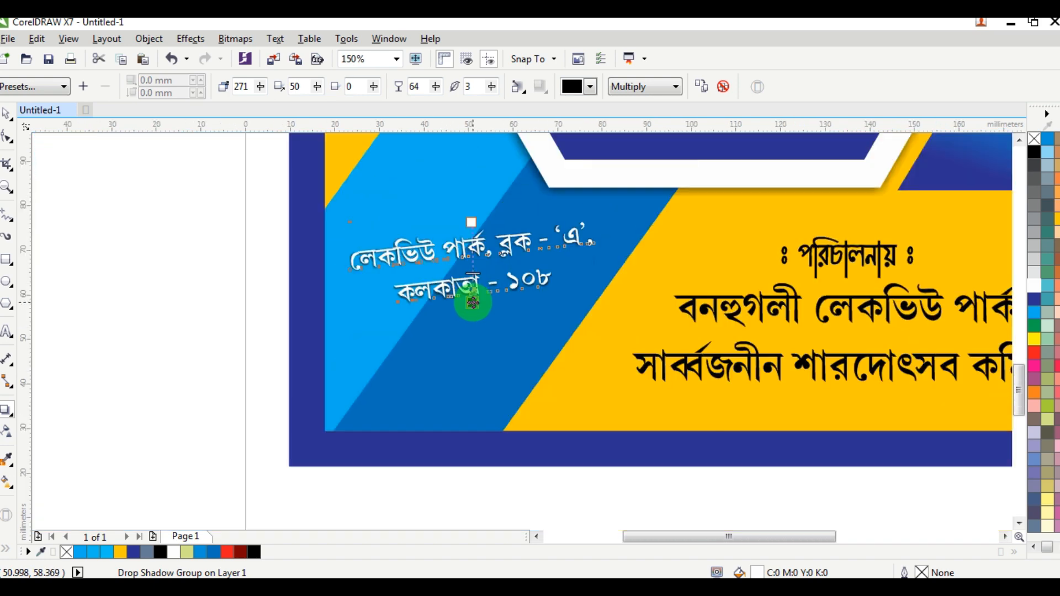
left_click_drag(214, 178, 629, 359)
left_click_drag(602, 215, 608, 208)
left_click(163, 301)
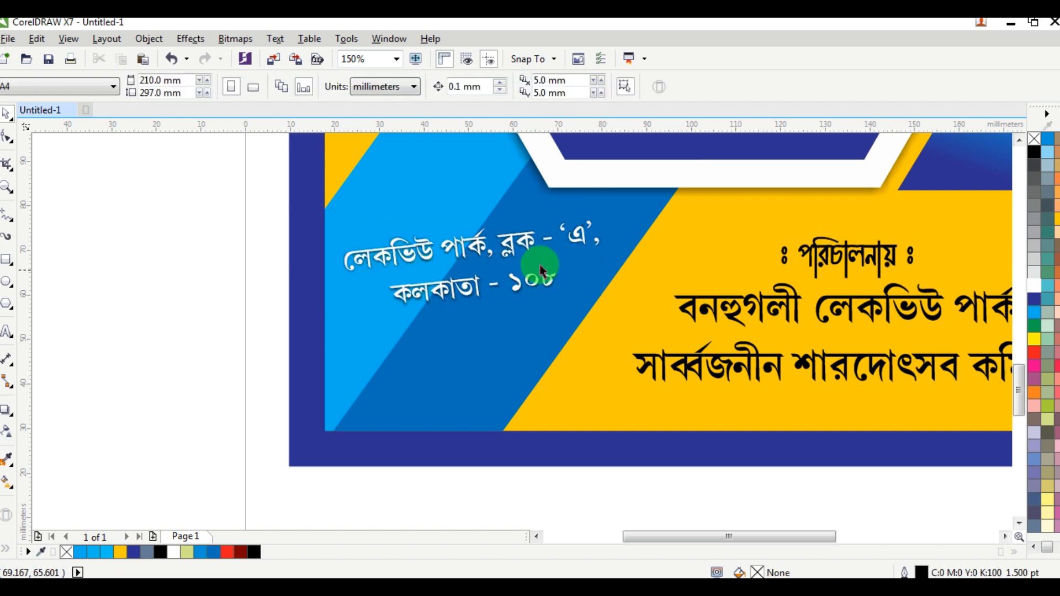
Rotate the address text to about 11.7° counterclockwise and move it with its shadow about 2 mm right and down.
left_click(464, 243)
left_click(465, 244)
left_click_drag(608, 311, 622, 301)
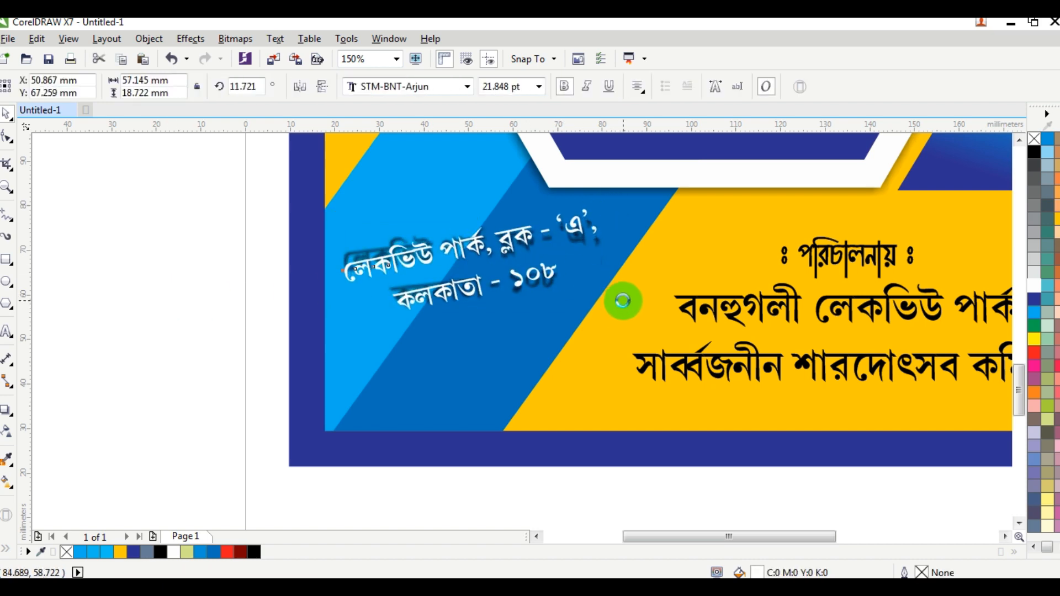
left_click_drag(188, 186, 638, 338)
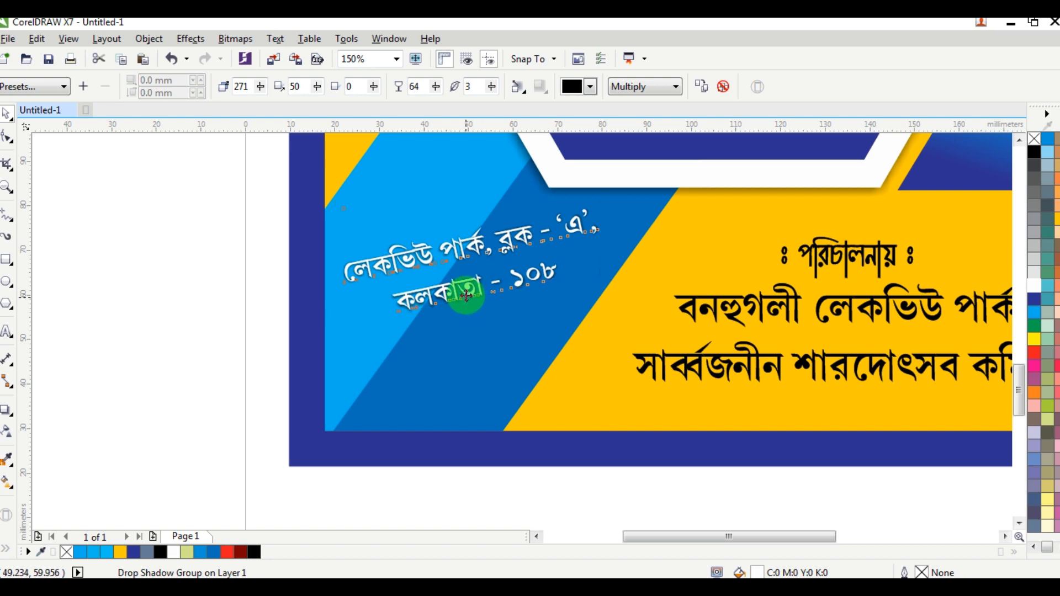
left_click_drag(467, 296, 476, 305)
left_click(213, 310)
Fit the whole blue-framed poster in view and examine its overall layout.
scroll(218, 312, "down", 2)
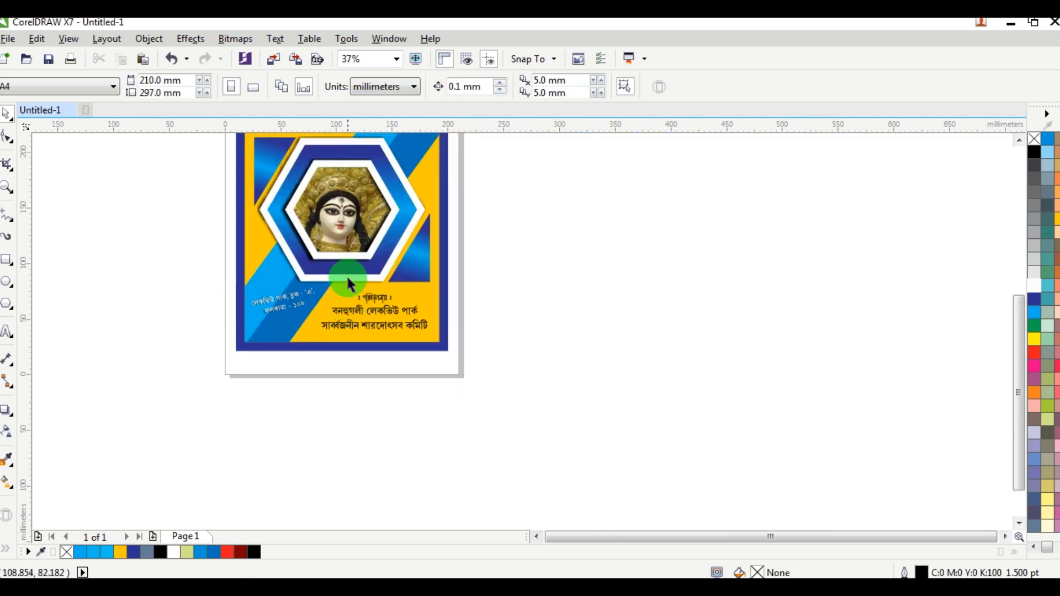
scroll(351, 285, "down", 2)
scroll(364, 244, "up", 2)
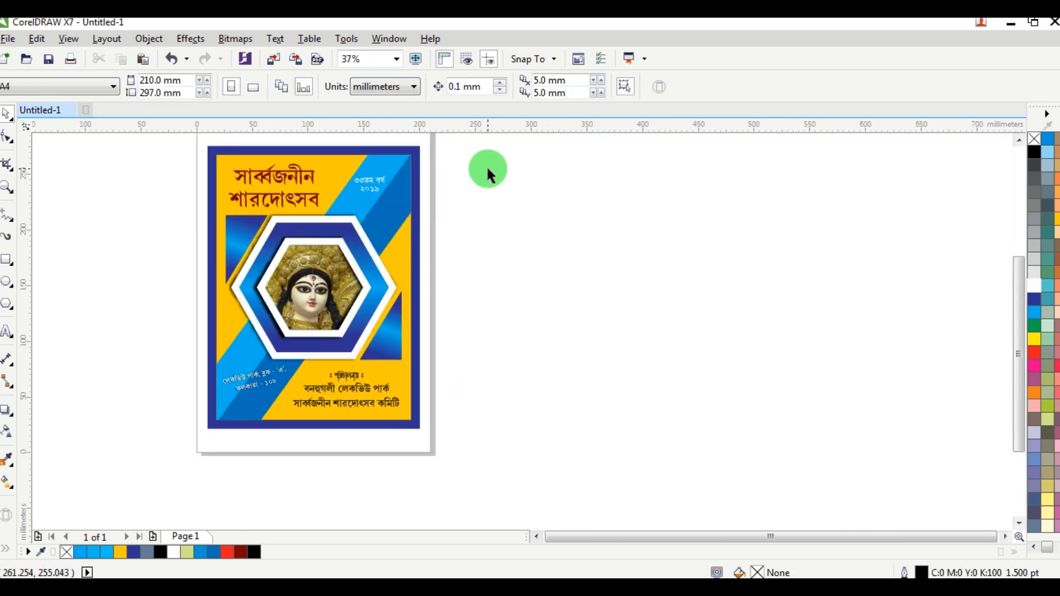
left_click(6, 189)
left_click_drag(200, 144, 429, 435)
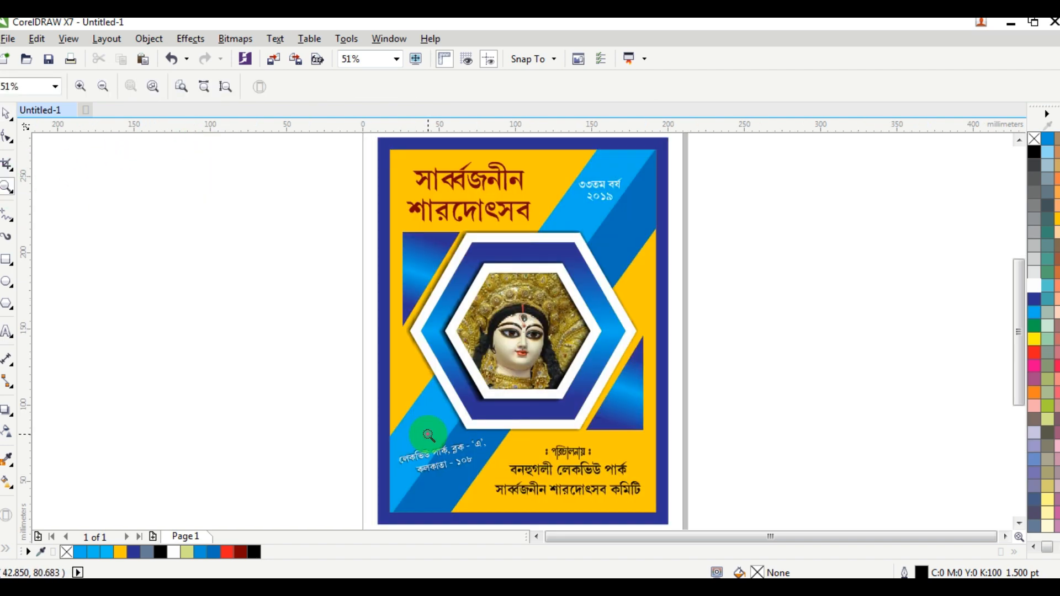